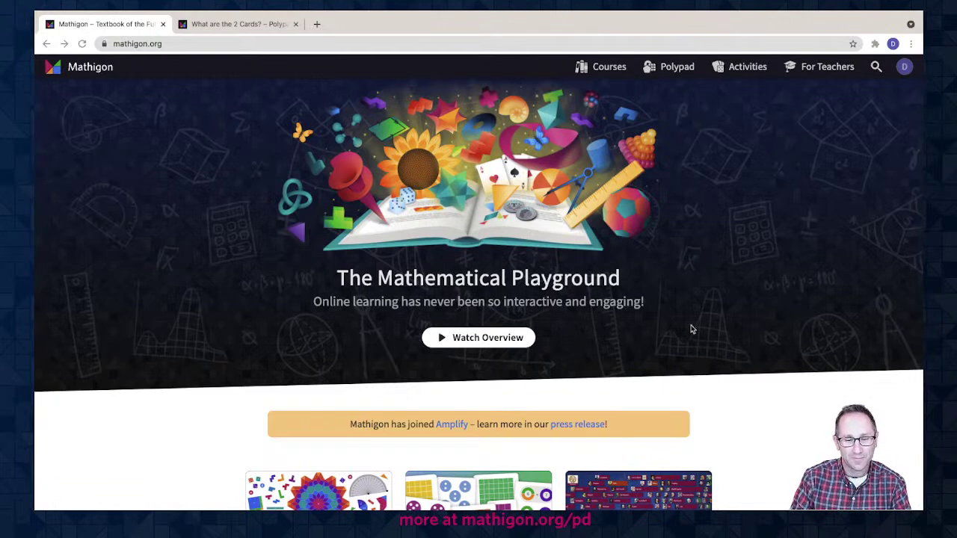
Step: Open a blank Polypad canvas from the Mathigon site and switch to the "What are the 2 Cards?" canvas
click(601, 67)
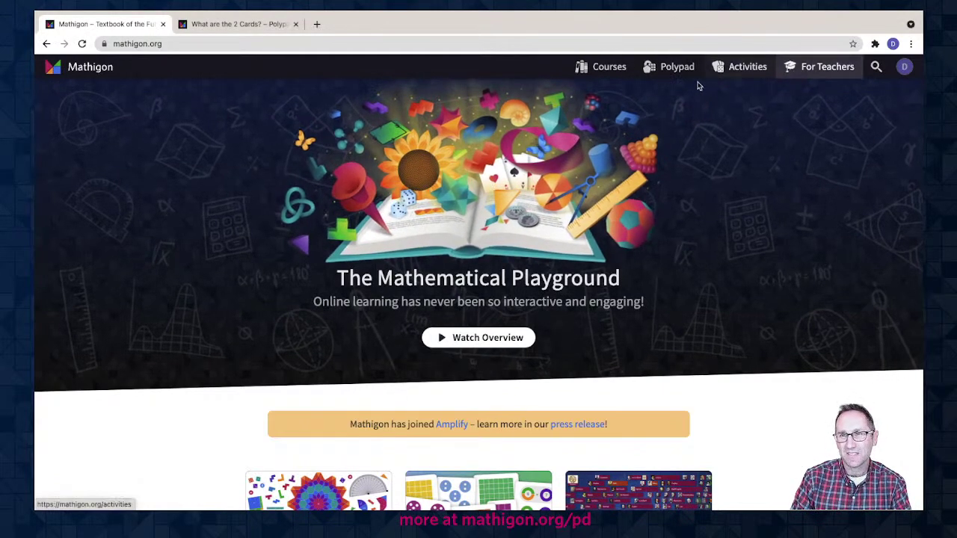
click(663, 74)
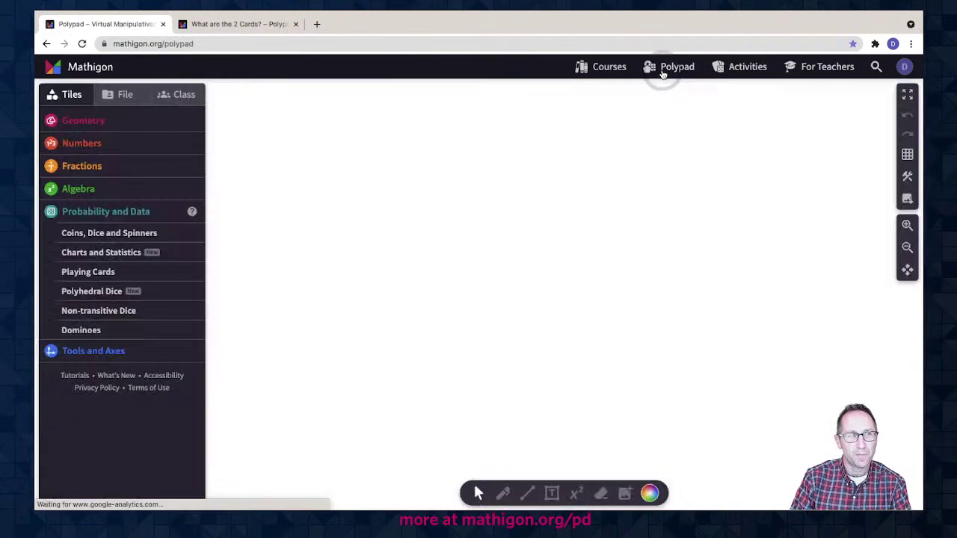
click(298, 209)
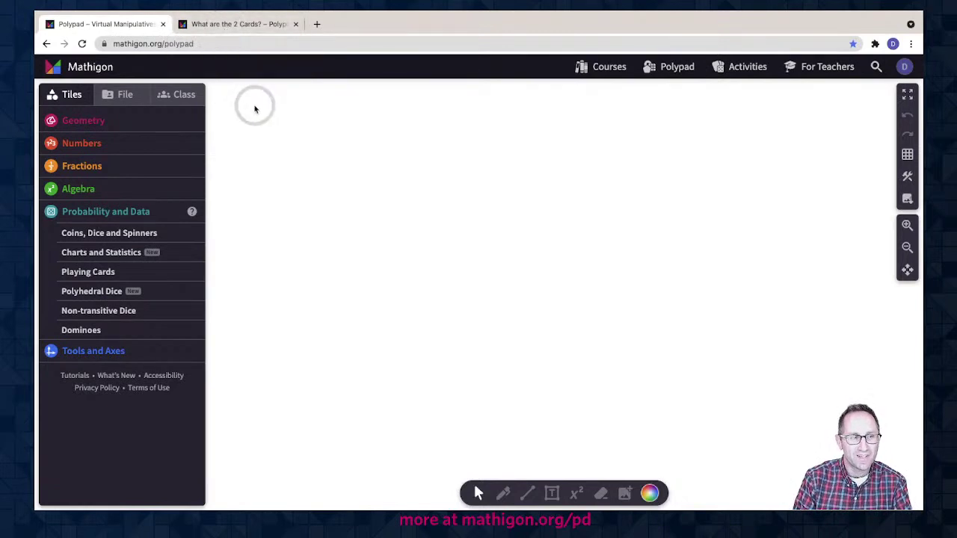
click(236, 28)
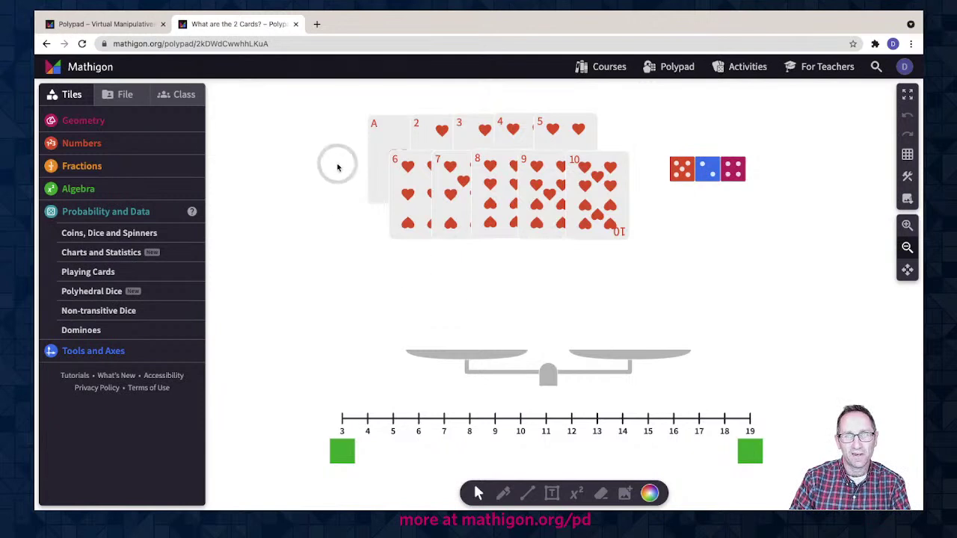
Step: Turn all ten heart cards, ace through 10, face down
drag(343, 121, 627, 246)
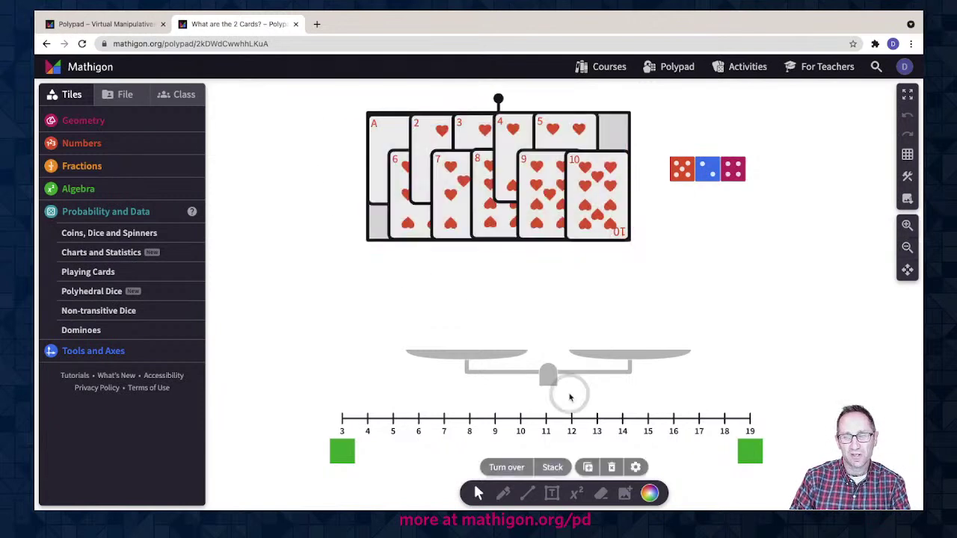
click(513, 467)
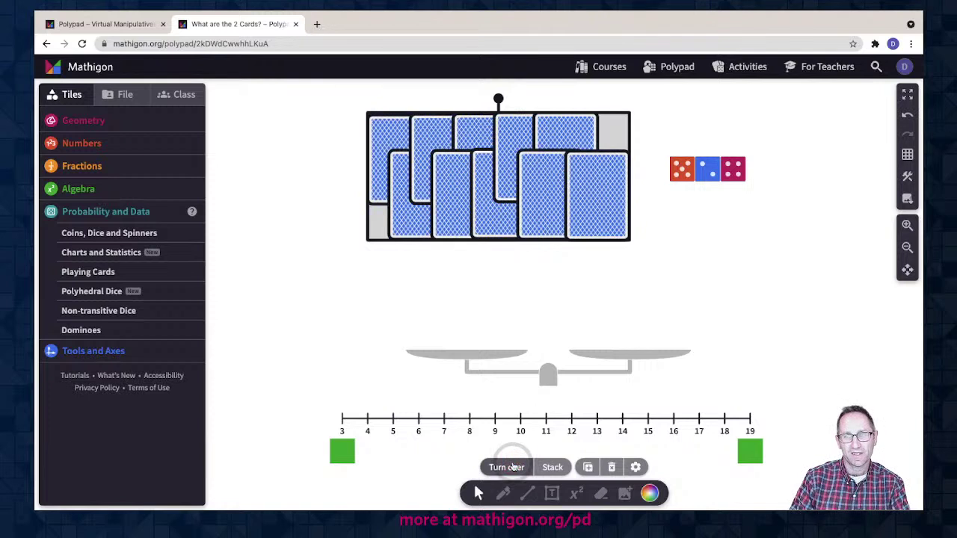
click(391, 295)
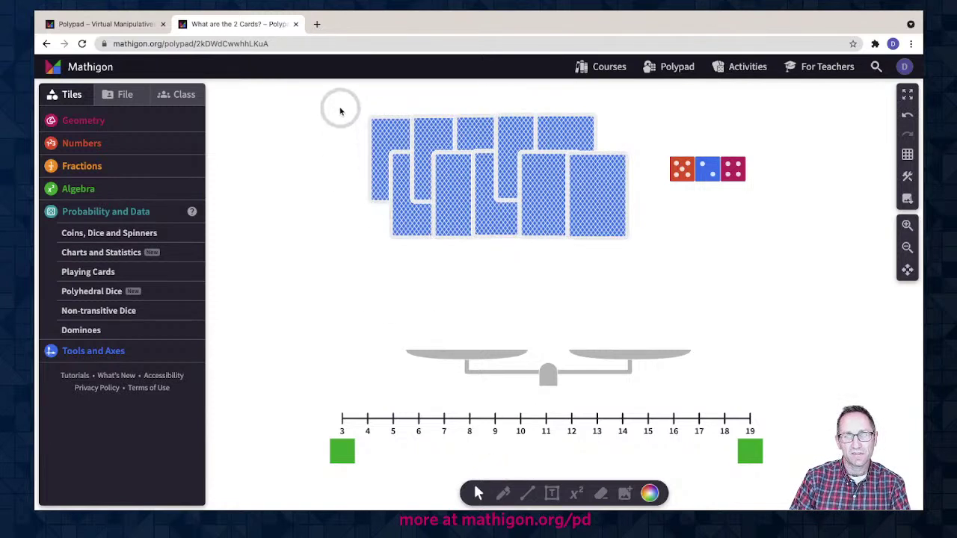
Step: Stack the ten face-down cards into a single deck and shuffle it several times
drag(374, 132, 436, 166)
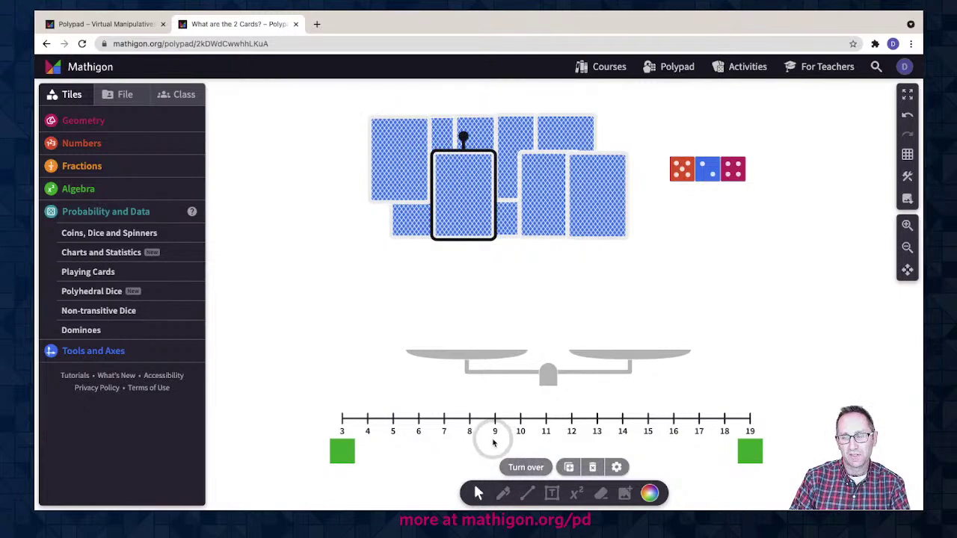
drag(336, 127, 570, 270)
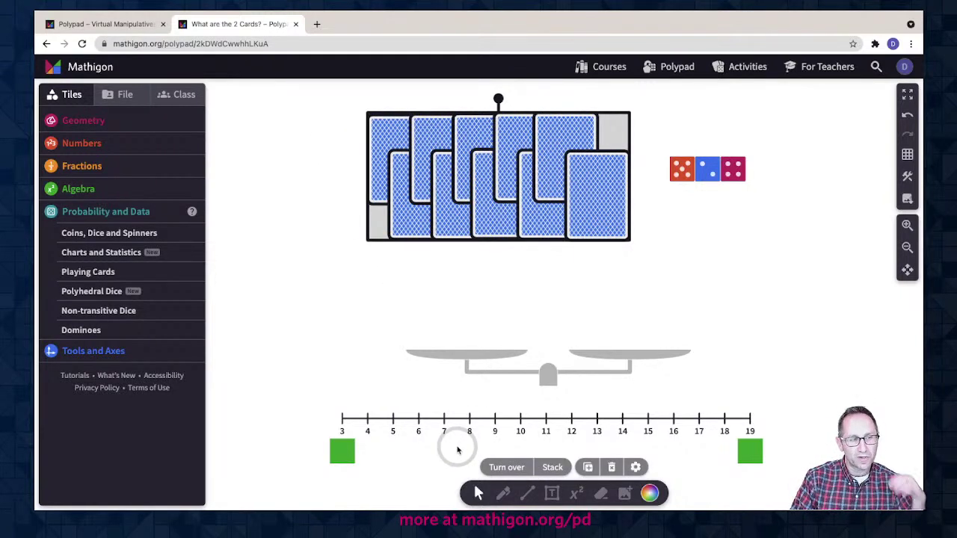
click(553, 467)
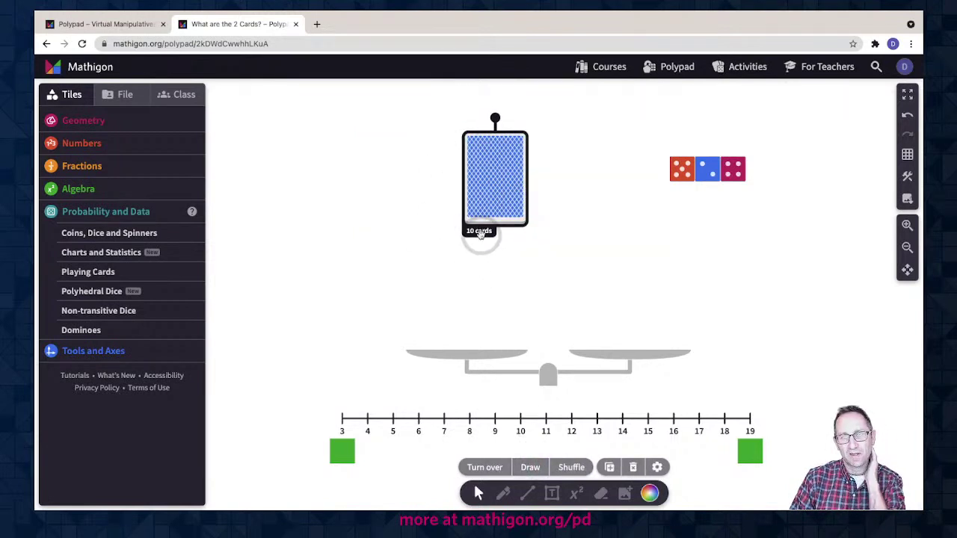
click(571, 463)
click(571, 464)
click(572, 464)
click(572, 464)
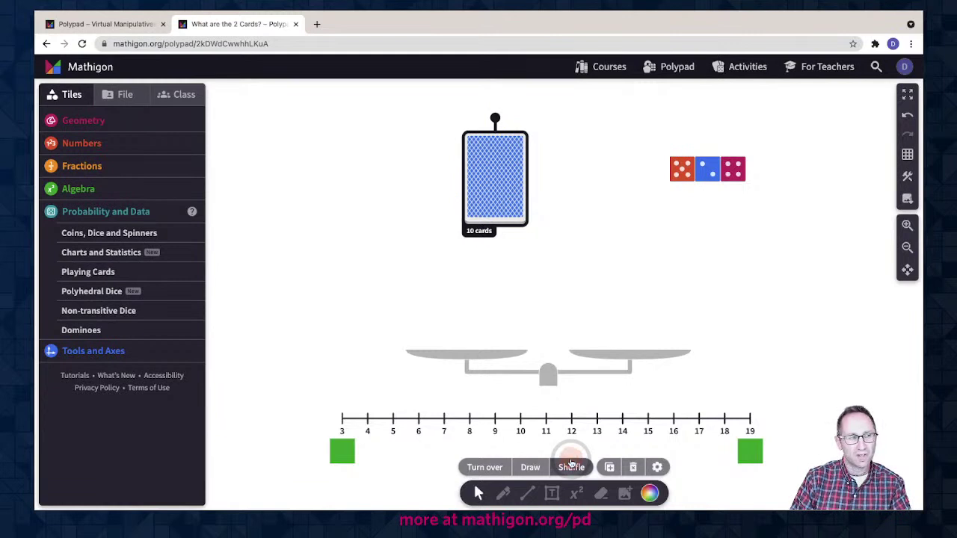
click(567, 261)
Step: Draw two face-down cards from the deck and place them side by side on the balance scale's left pan
click(493, 190)
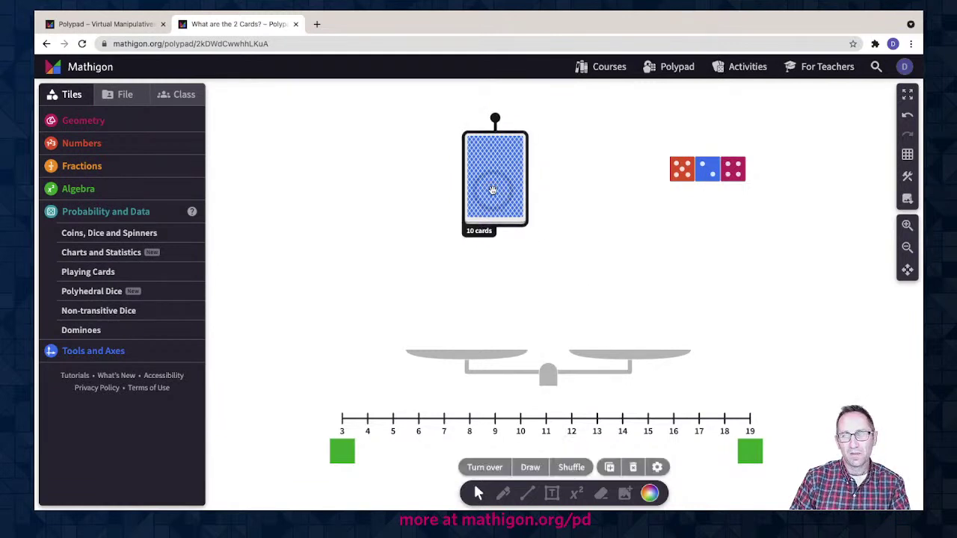
click(528, 466)
mouse_move(571, 182)
mouse_down()
mouse_move(501, 263)
mouse_move(434, 313)
mouse_up()
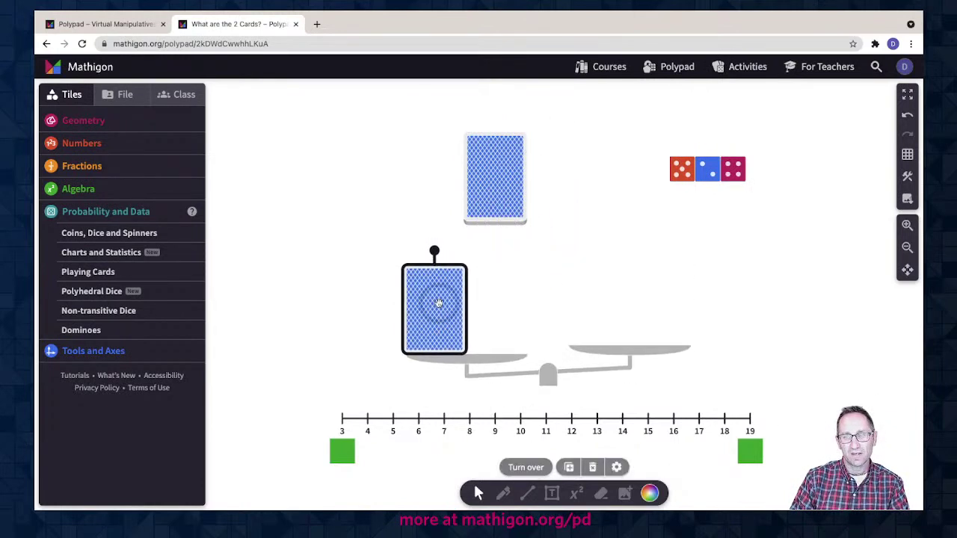
click(493, 183)
drag(571, 192, 505, 330)
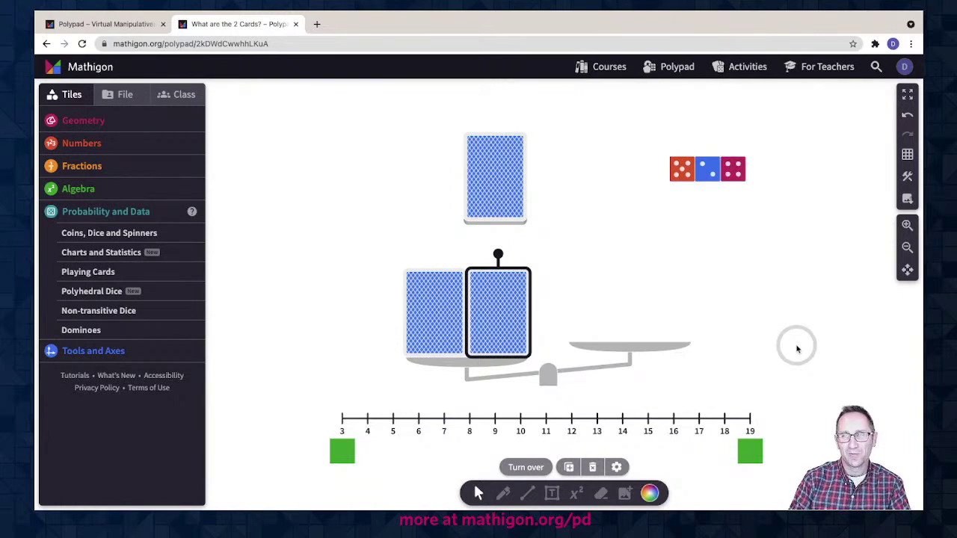
click(800, 295)
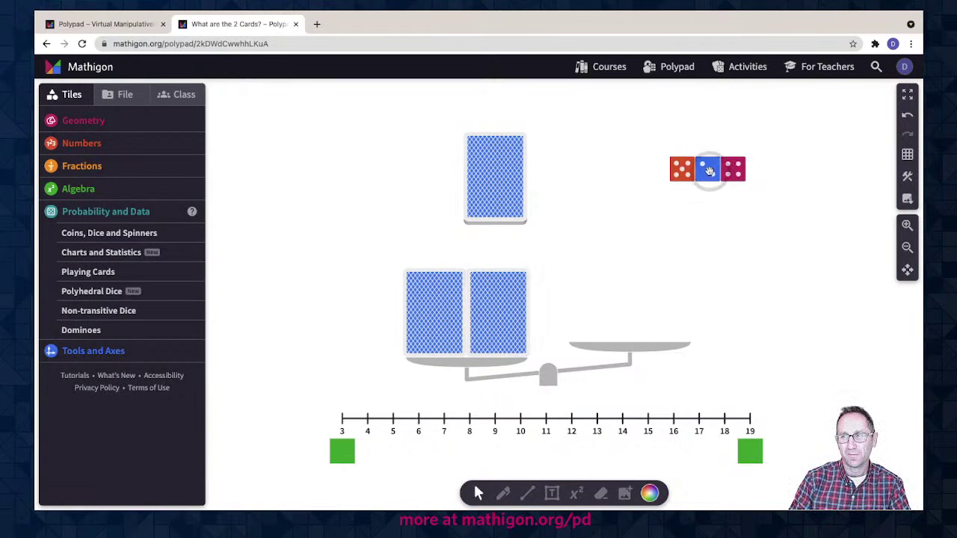
Step: Place the blue die on the balance scale's right pan and roll it several times
drag(709, 171, 633, 330)
click(760, 360)
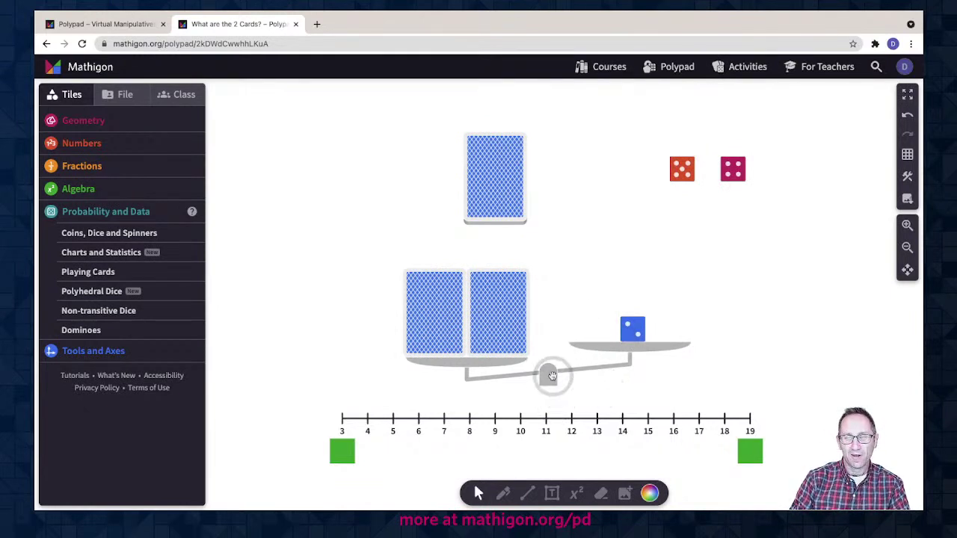
click(629, 336)
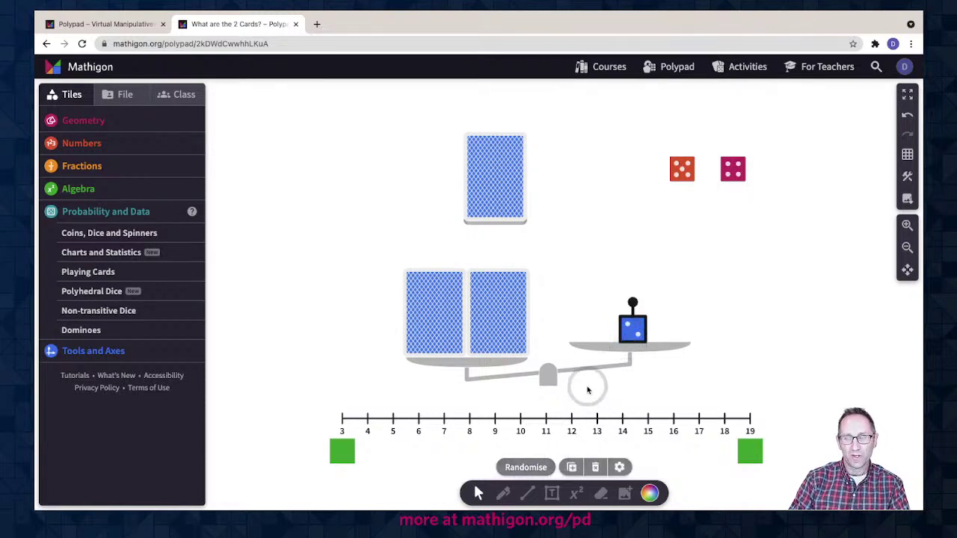
click(531, 465)
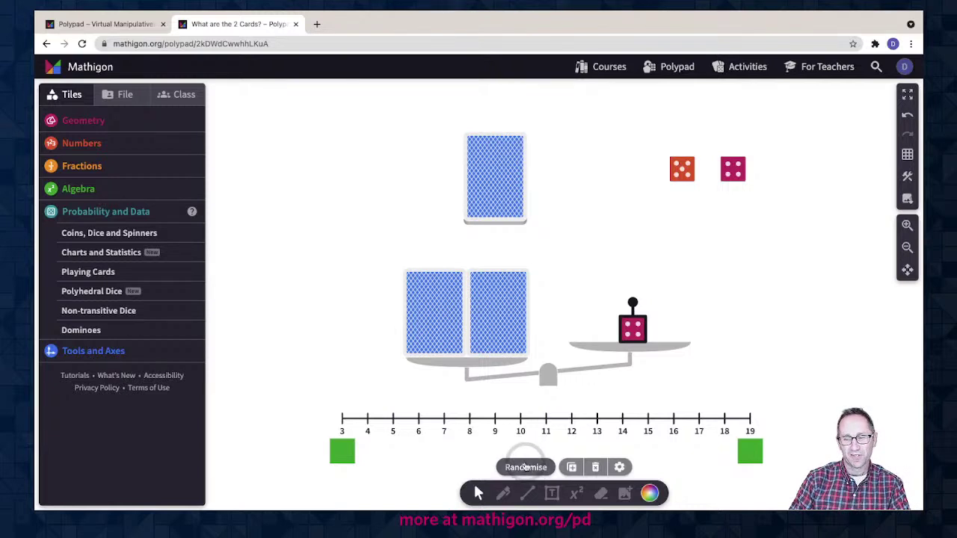
click(528, 468)
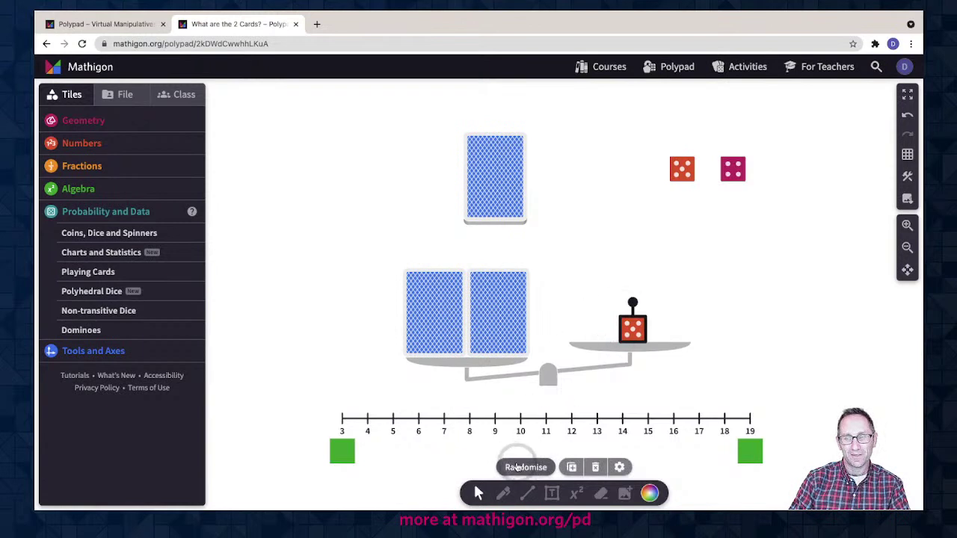
click(519, 468)
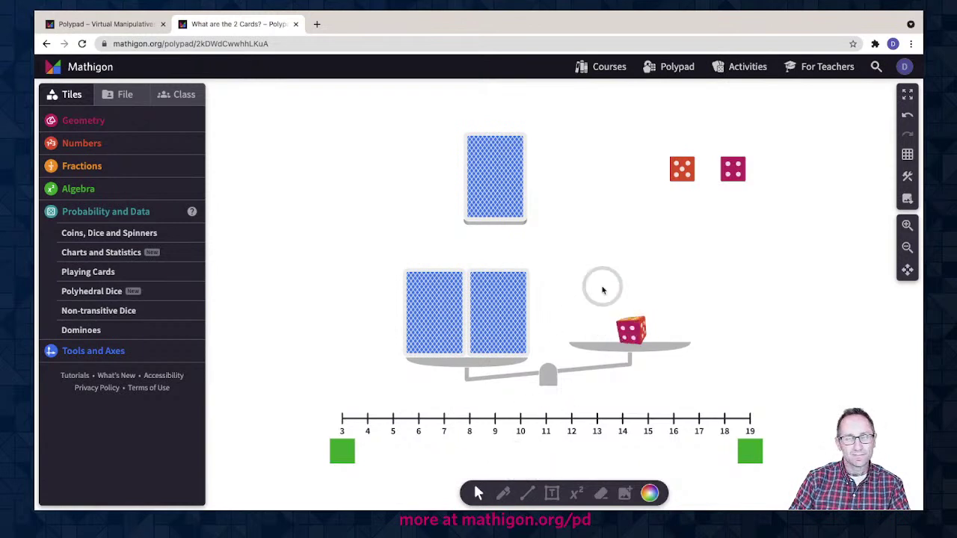
Step: Add the red die beside the die on the right pan and roll both dice until the scale balances
drag(682, 166, 606, 322)
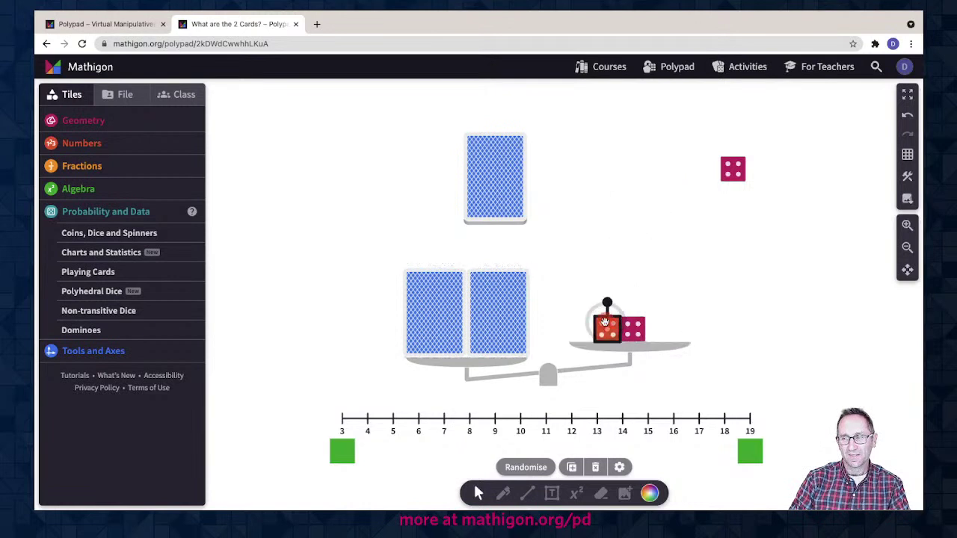
click(649, 334)
click(673, 382)
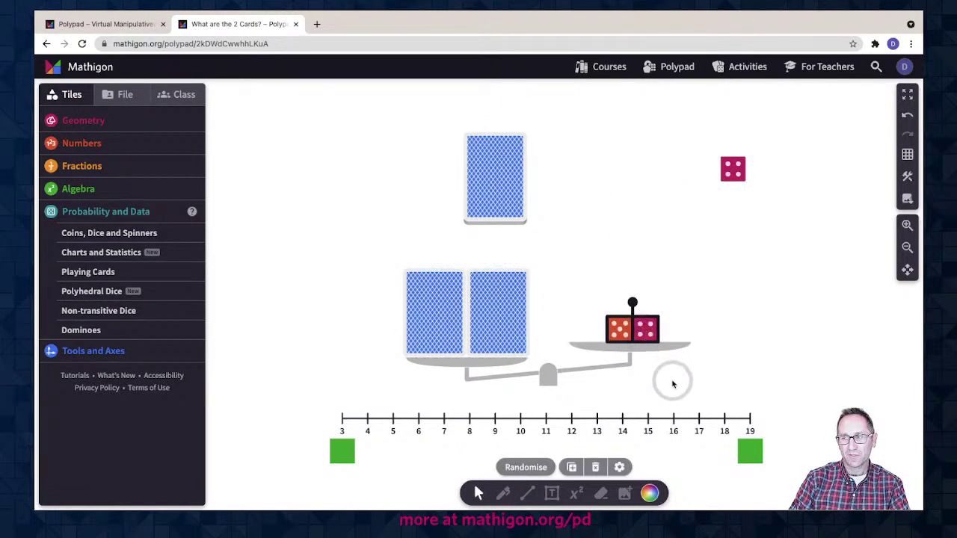
click(614, 326)
click(525, 465)
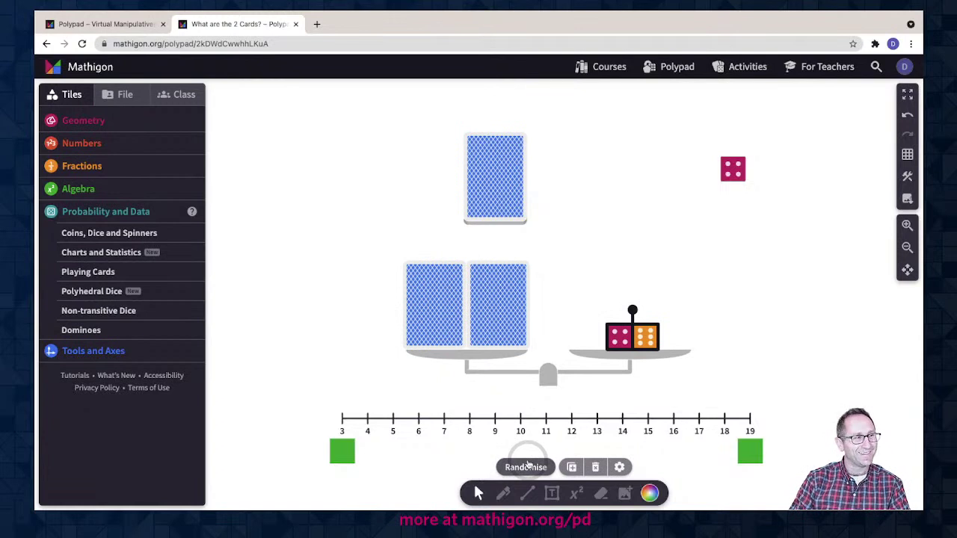
click(748, 366)
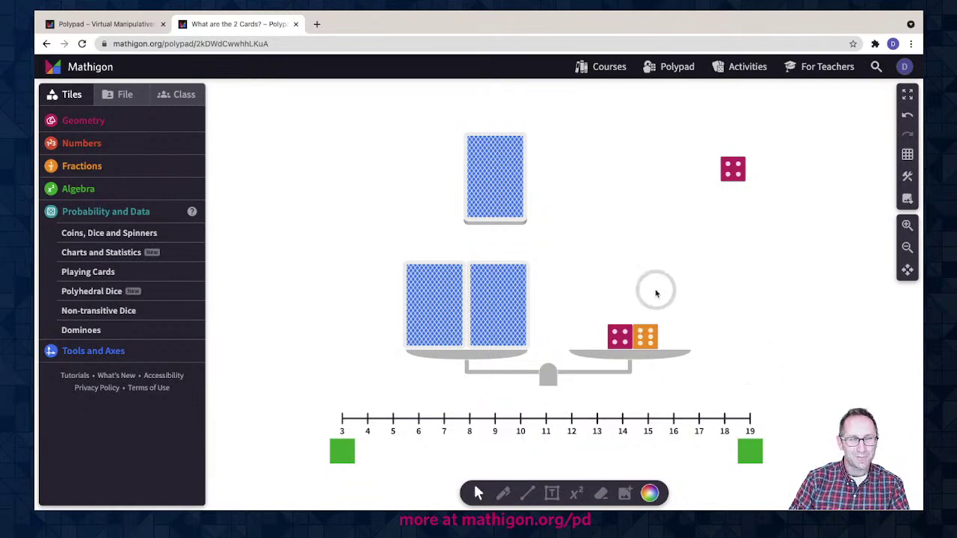
Step: Turn both cards on the left pan face up, starting with the one nearer the scale's centre
click(511, 314)
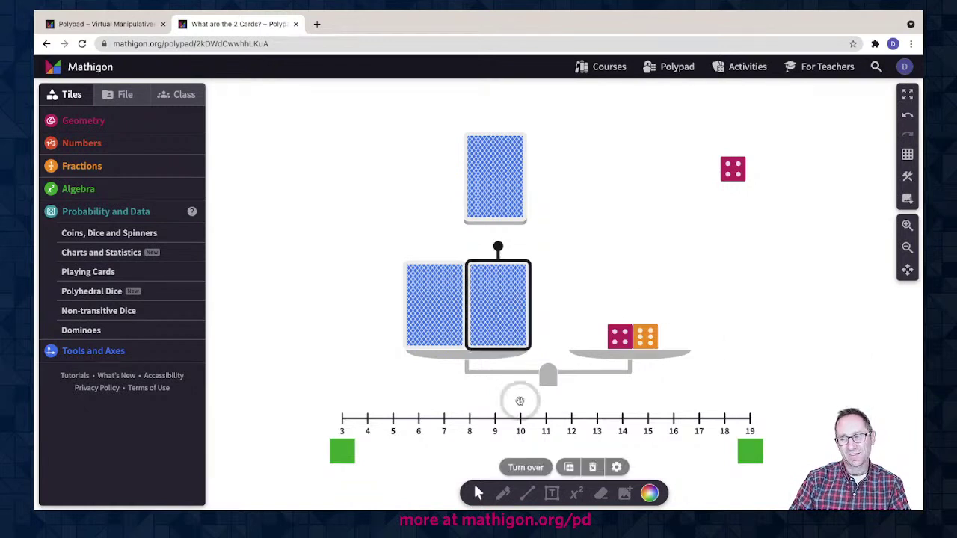
click(527, 468)
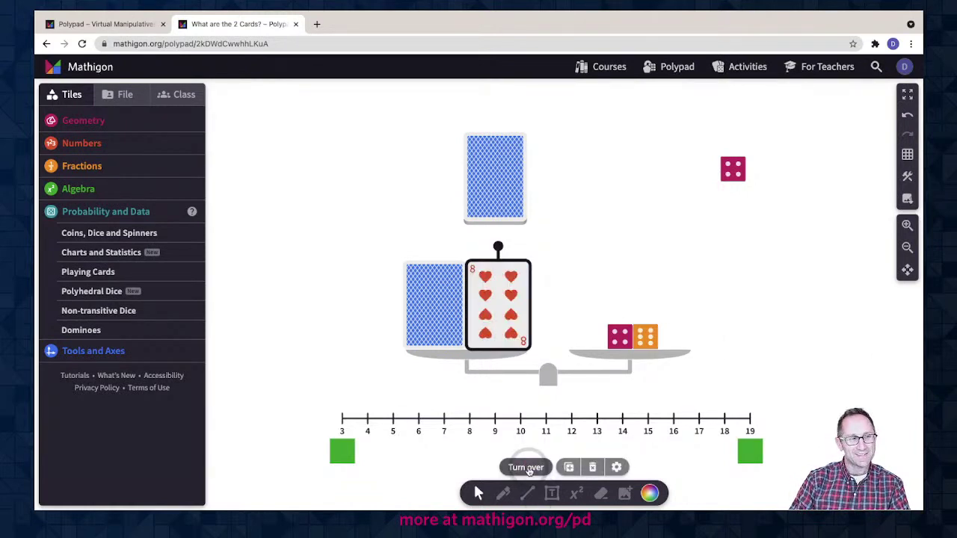
click(430, 317)
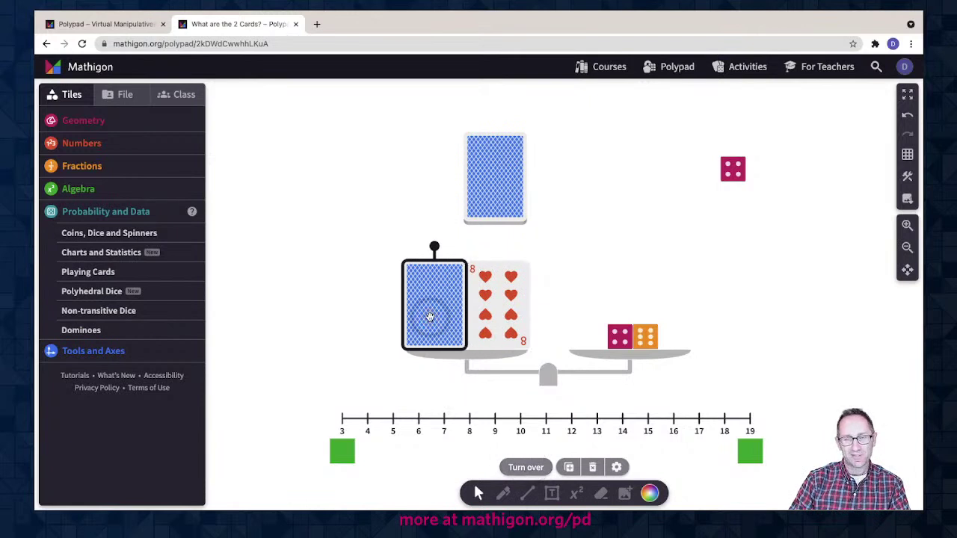
click(527, 468)
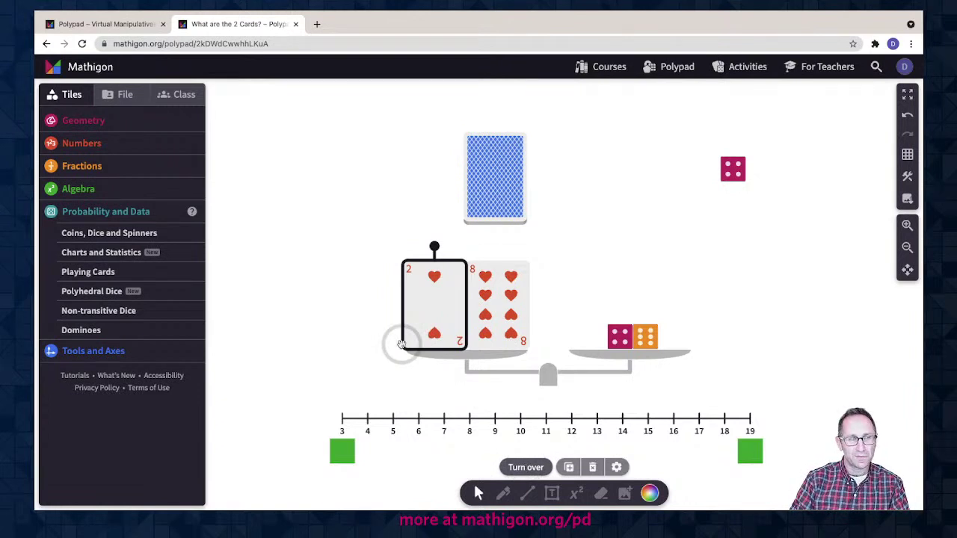
Step: Set the revealed 2 and 8 of hearts aside and deal two new face-down cards from the deck onto the left pan
drag(379, 241, 367, 185)
drag(487, 184, 427, 312)
drag(496, 195, 491, 314)
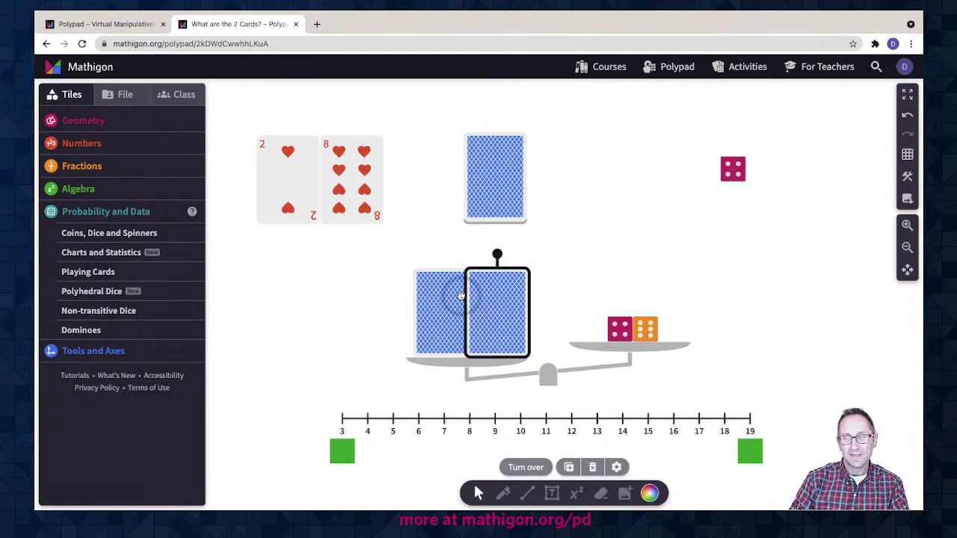
Step: Clear the cards off the balance scale and restack all ten, face down, into one deck
drag(489, 301, 592, 196)
drag(442, 299, 611, 210)
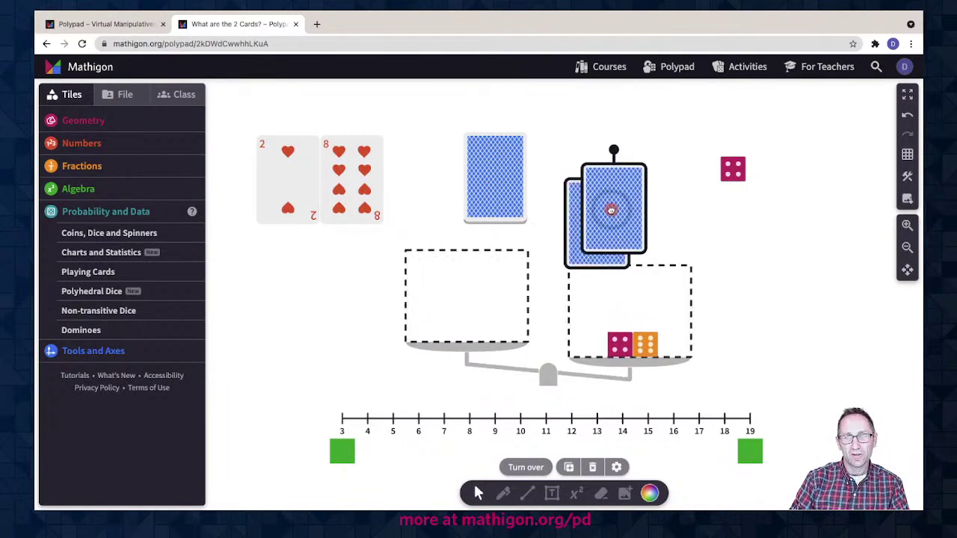
drag(246, 118, 381, 225)
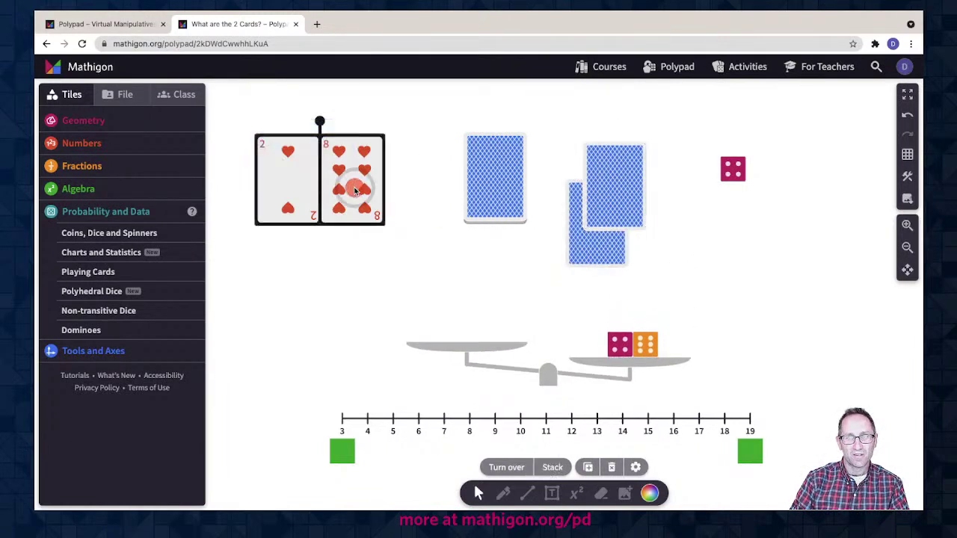
click(531, 471)
drag(241, 88, 595, 248)
click(531, 468)
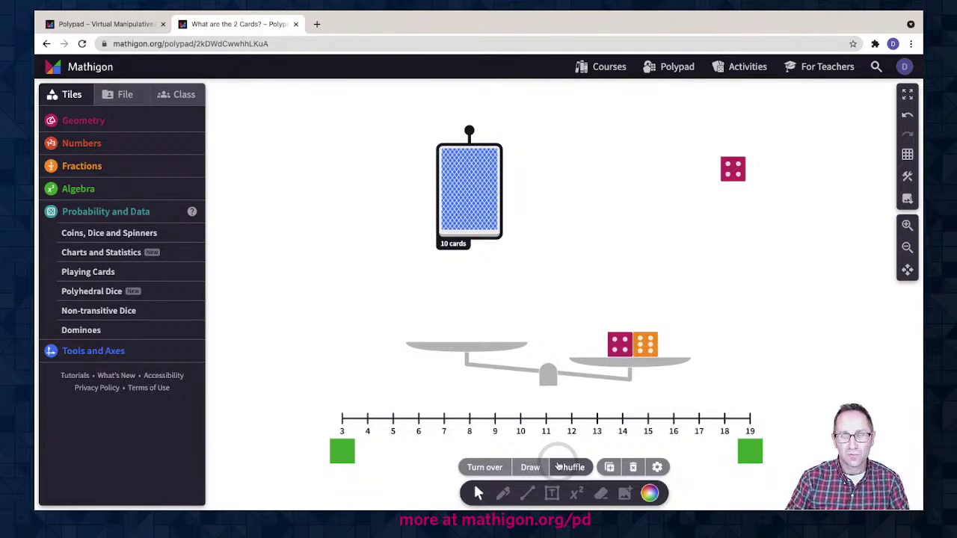
Step: Extend the two green tiles under the number line to cover 3 through 8 and 15 through 19
click(354, 440)
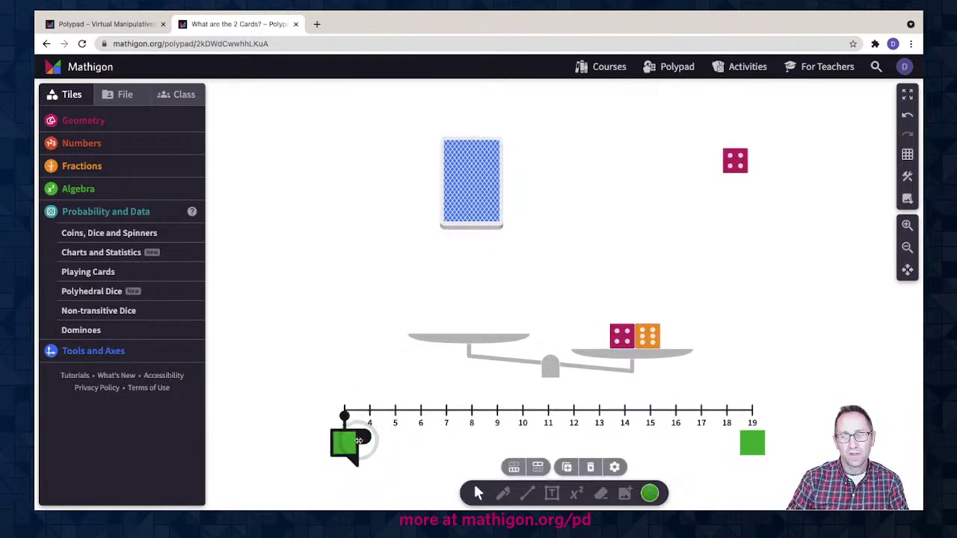
click(395, 453)
drag(352, 442, 487, 426)
click(532, 436)
click(759, 442)
drag(759, 443, 635, 436)
click(632, 451)
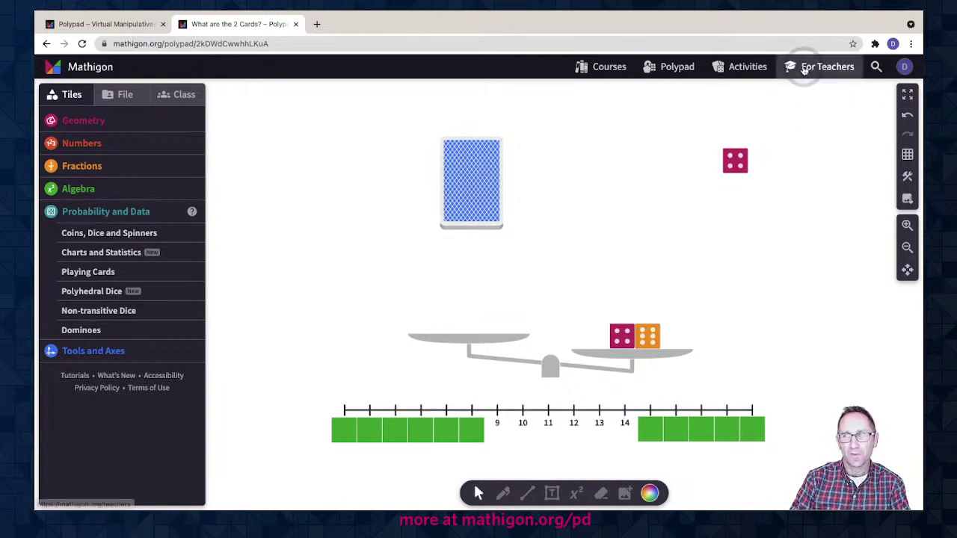
mouse_move(215, 63)
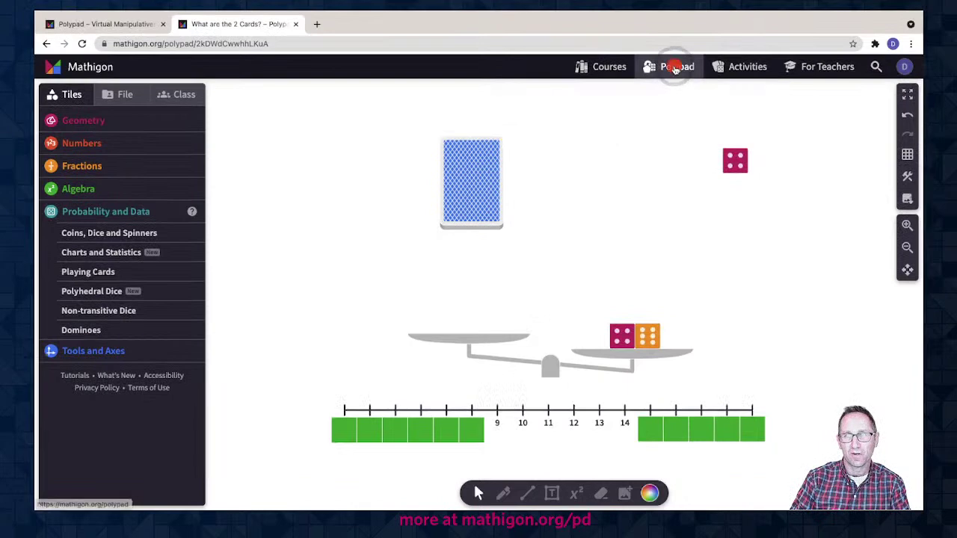
Step: Leave the current canvas and open the Lesson Plans collection from Mathigon's teacher resources
click(677, 66)
click(562, 322)
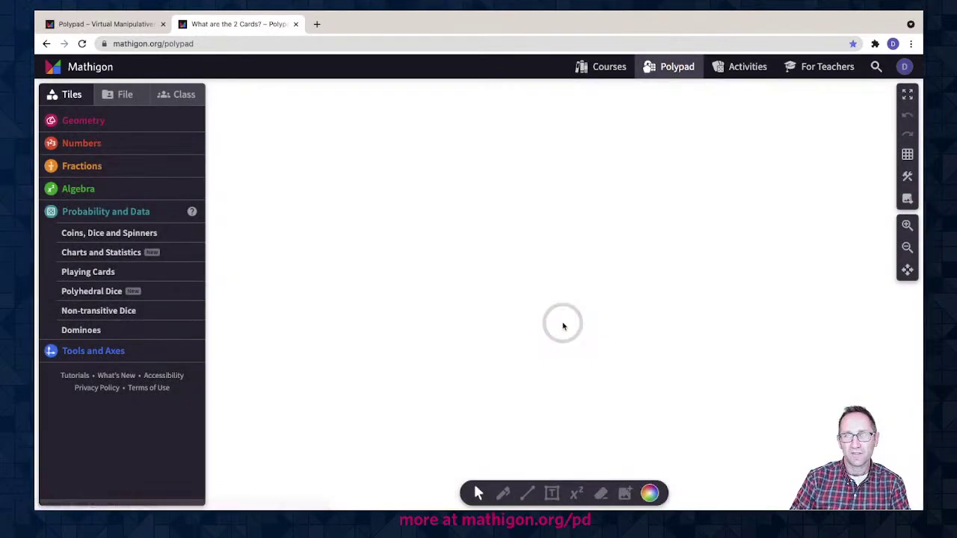
click(825, 68)
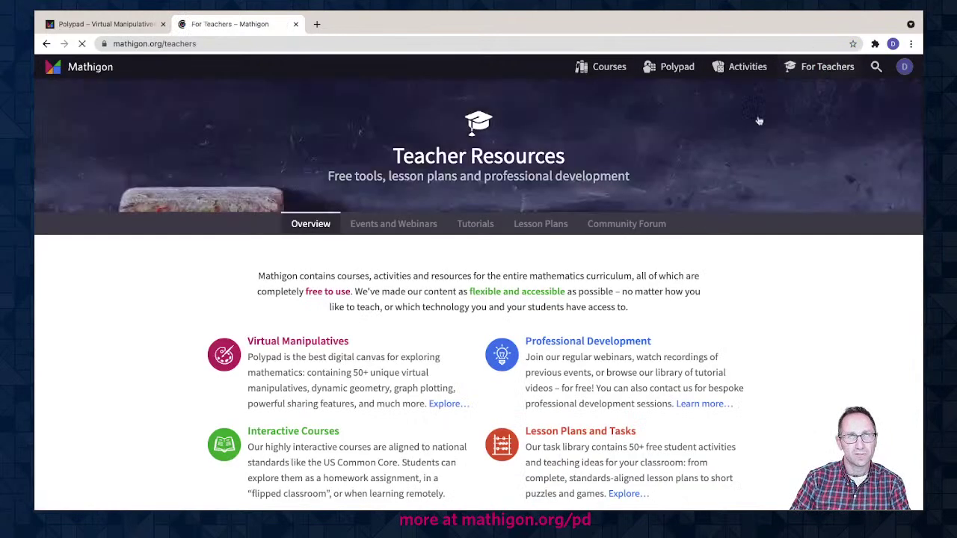
click(528, 233)
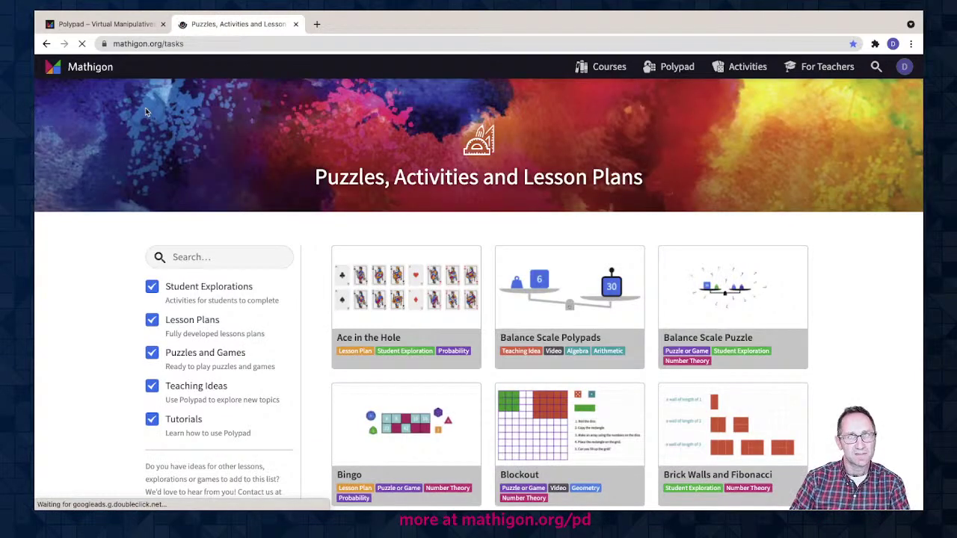
click(669, 70)
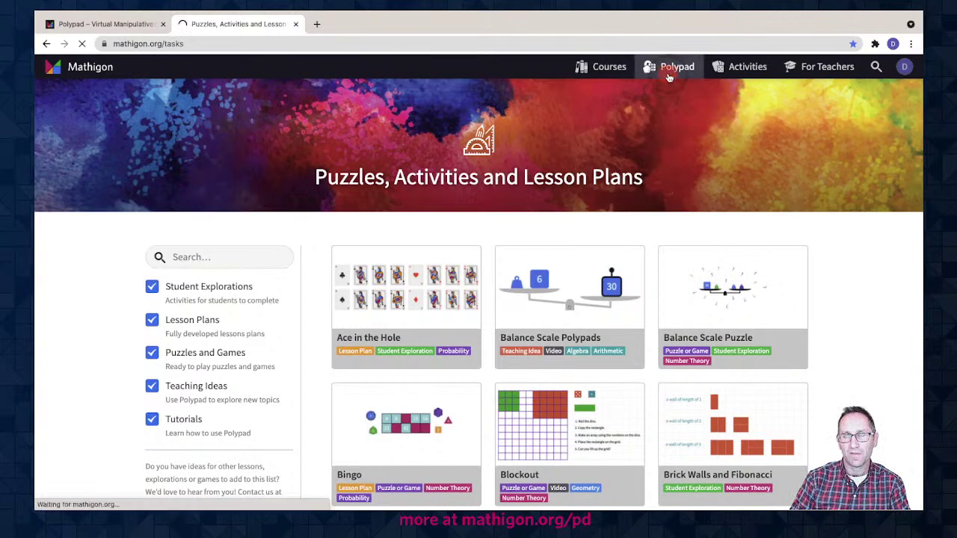
click(808, 67)
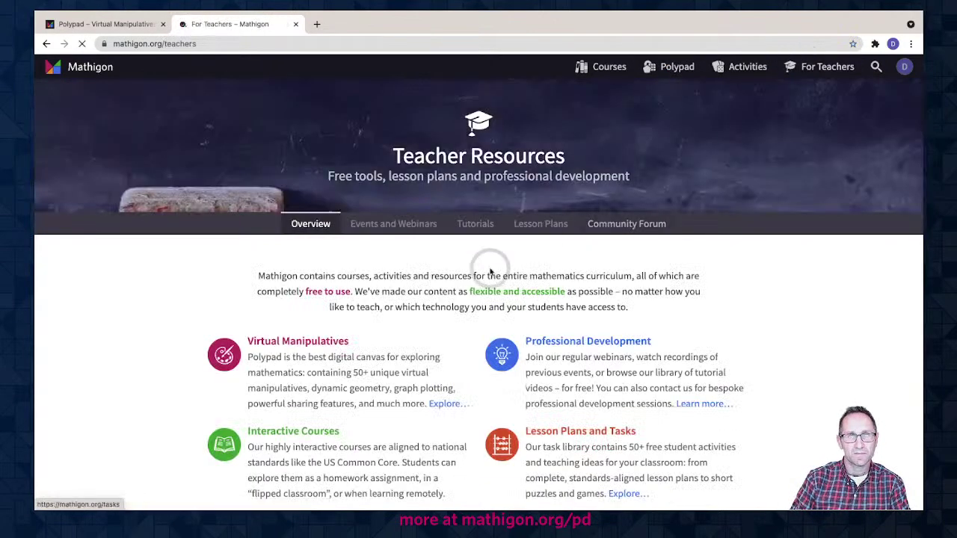
click(540, 224)
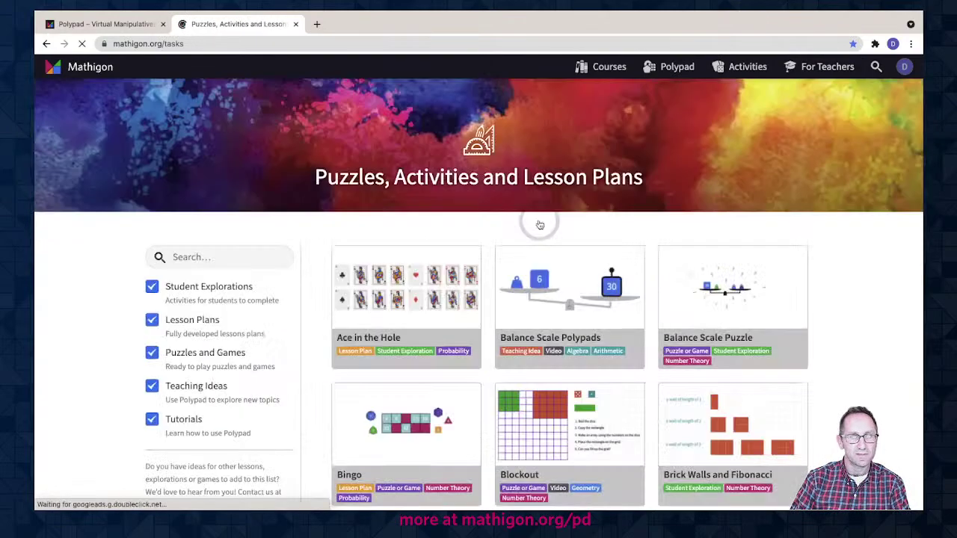
Step: Find the Class Openers and Math Talks collection and open its What are the 2 Cards? Polypad
scroll(428, 302, down, 9)
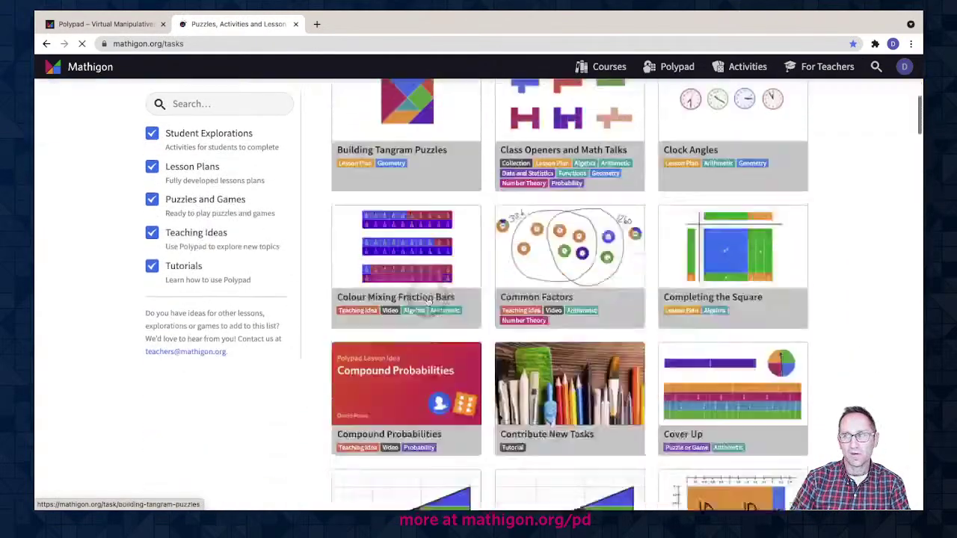
scroll(428, 302, down, 5)
scroll(427, 301, up, 10)
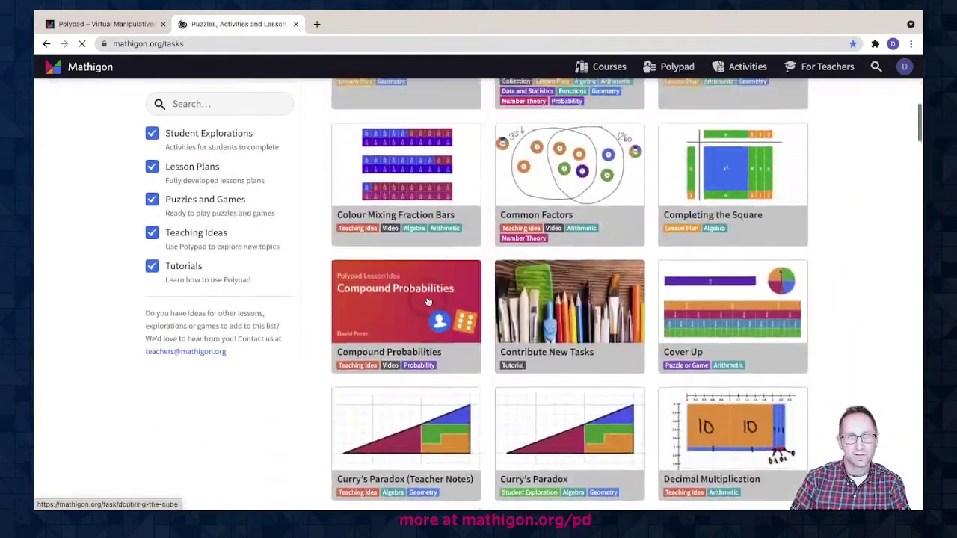
scroll(428, 301, up, 4)
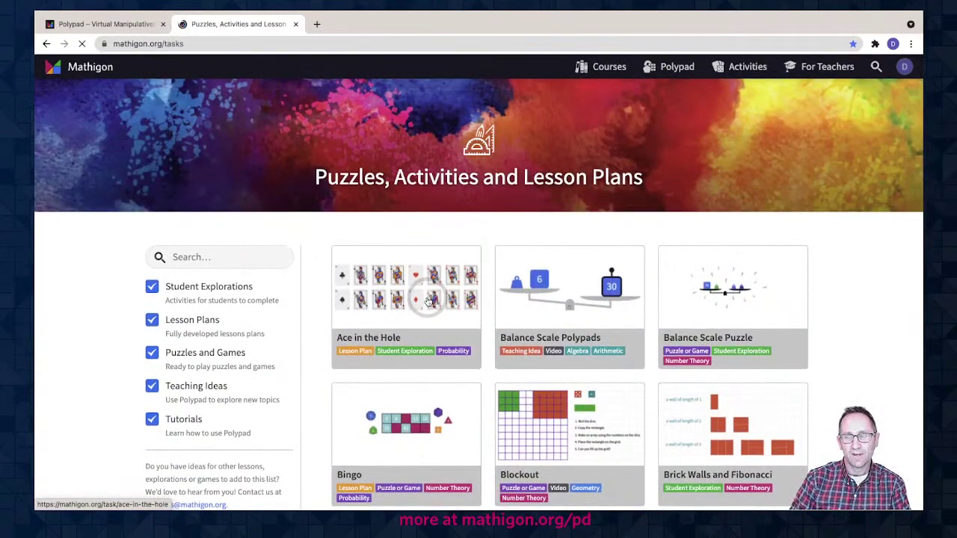
scroll(513, 364, down, 3)
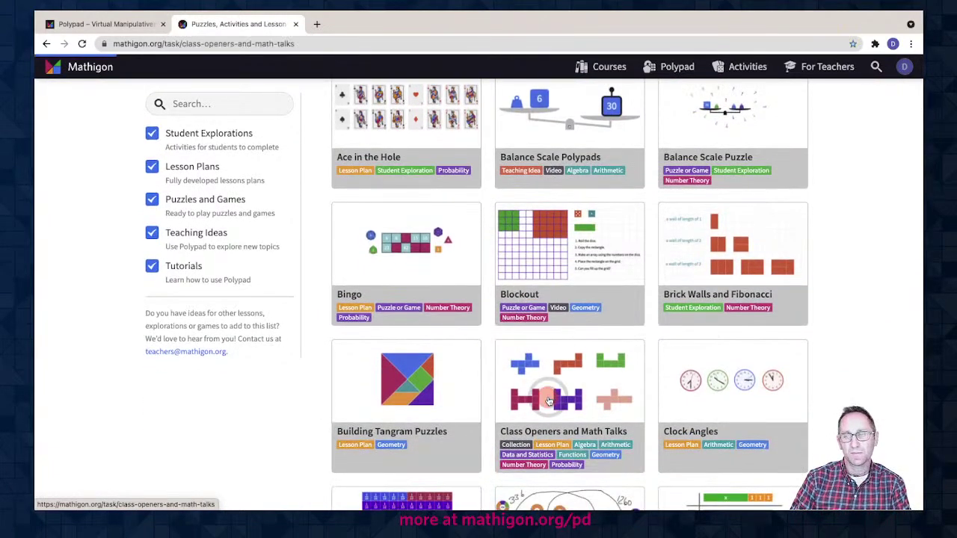
scroll(476, 327, down, 2)
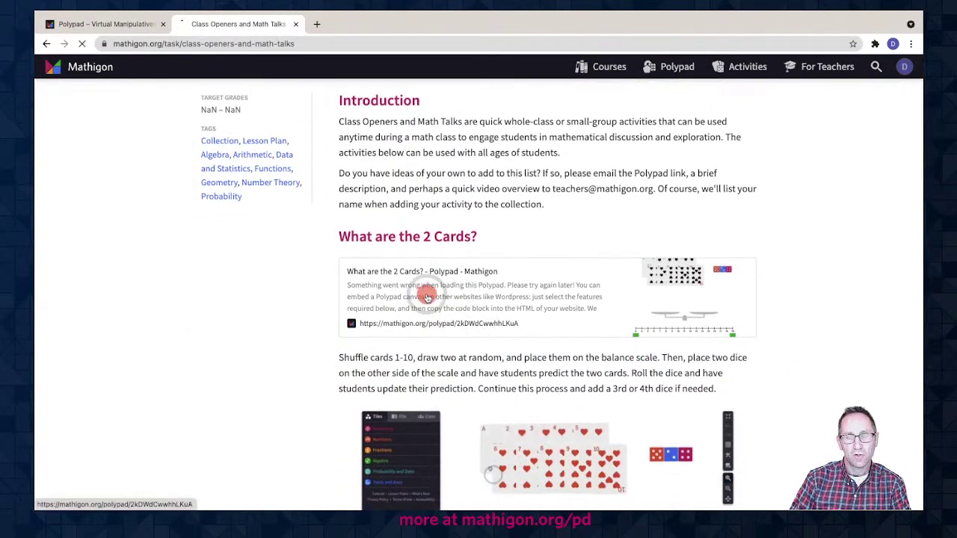
click(426, 303)
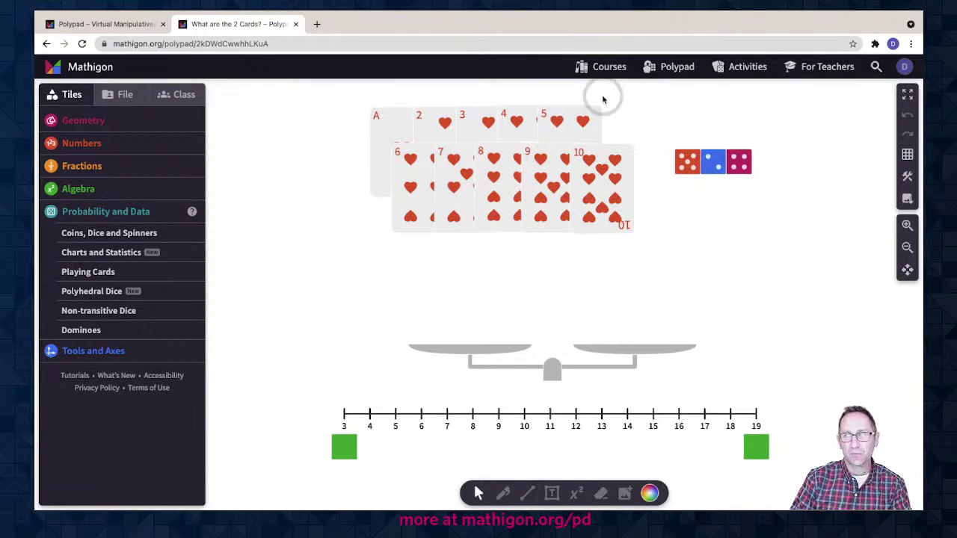
Step: Search the Lesson Plans collection for "what" and open the What Type of Chart is Best? lesson
click(823, 68)
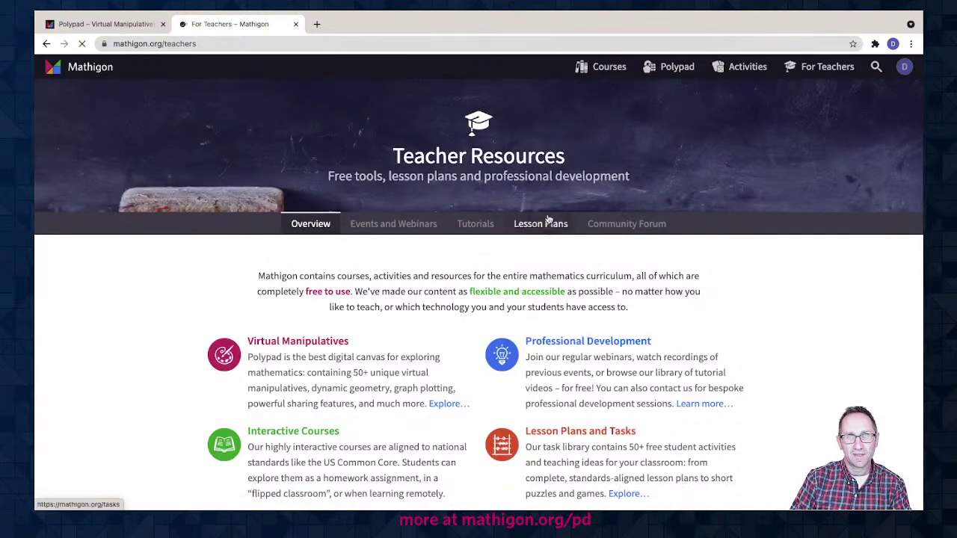
click(541, 222)
click(187, 256)
text(what)
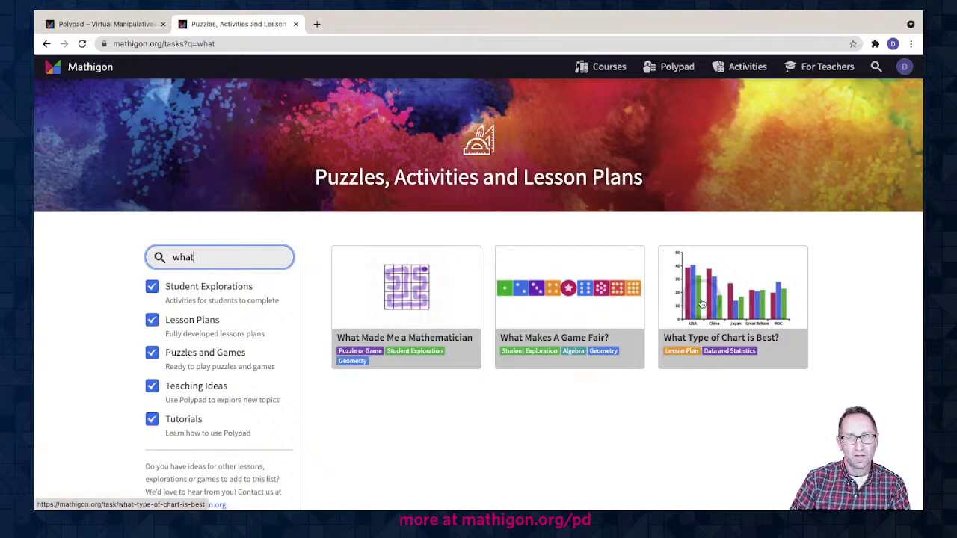
click(701, 303)
Step: Open the Polypad linked under Chart Creation in the lesson's Main Activity
scroll(531, 283, down, 2)
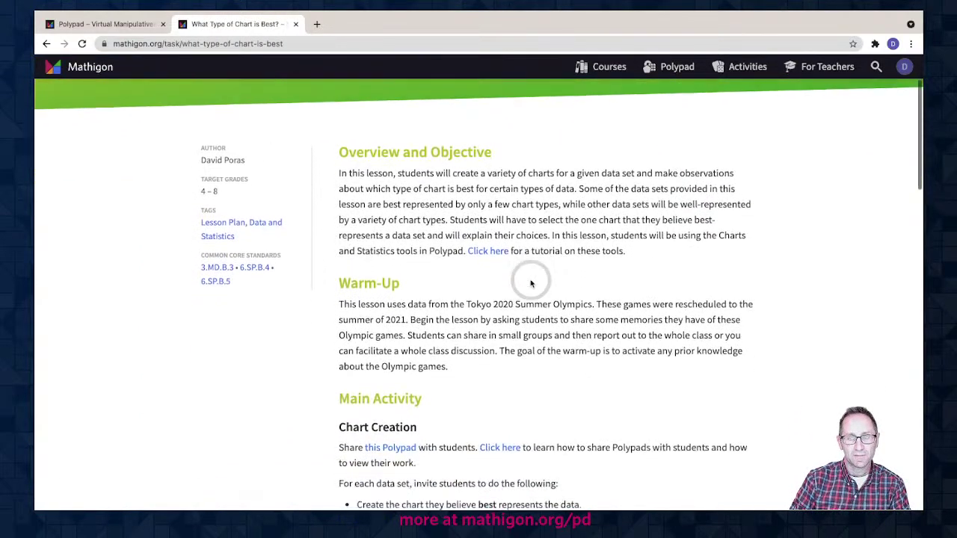
scroll(531, 283, down, 2)
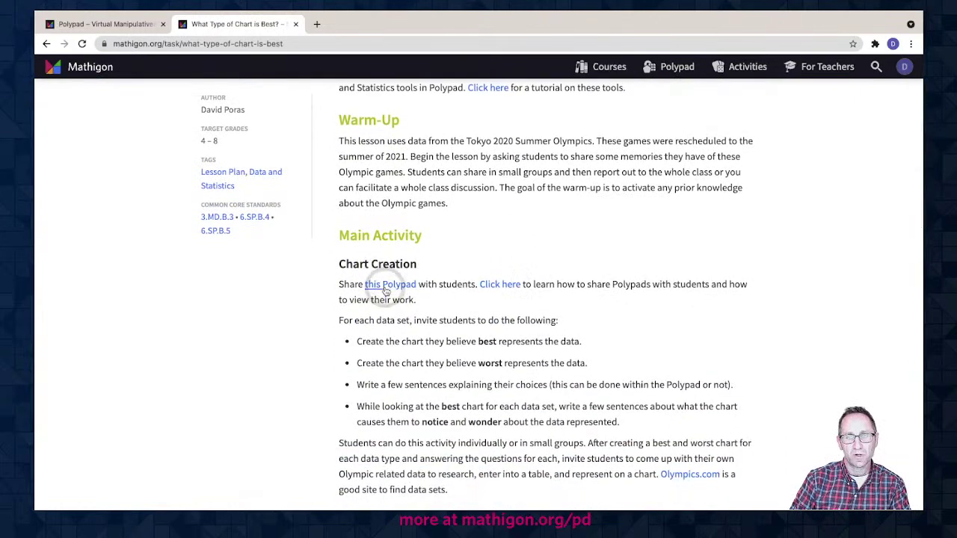
click(399, 291)
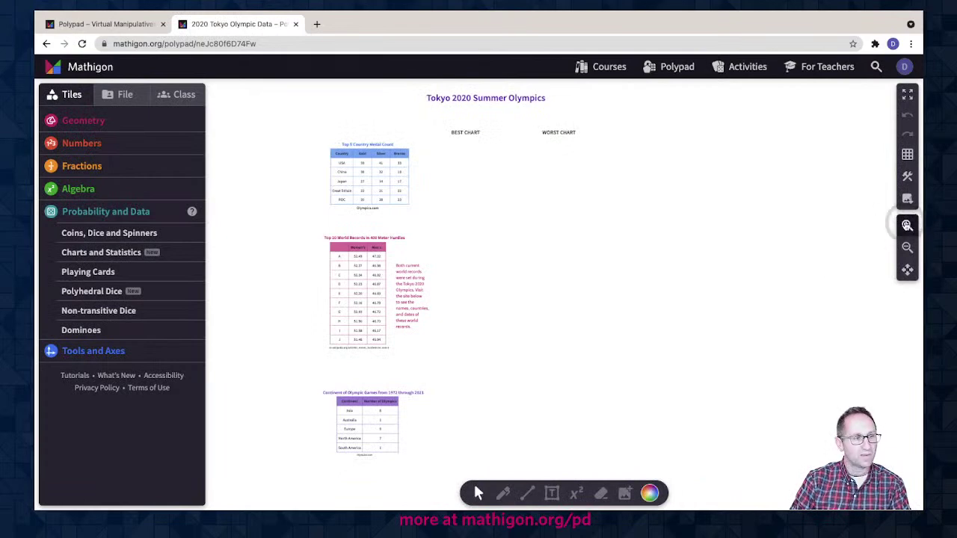
Step: Examine the Top 5 Country Medal Count table on the Tokyo 2020 Summer Olympics canvas up close
click(907, 224)
scroll(662, 339, up, 3)
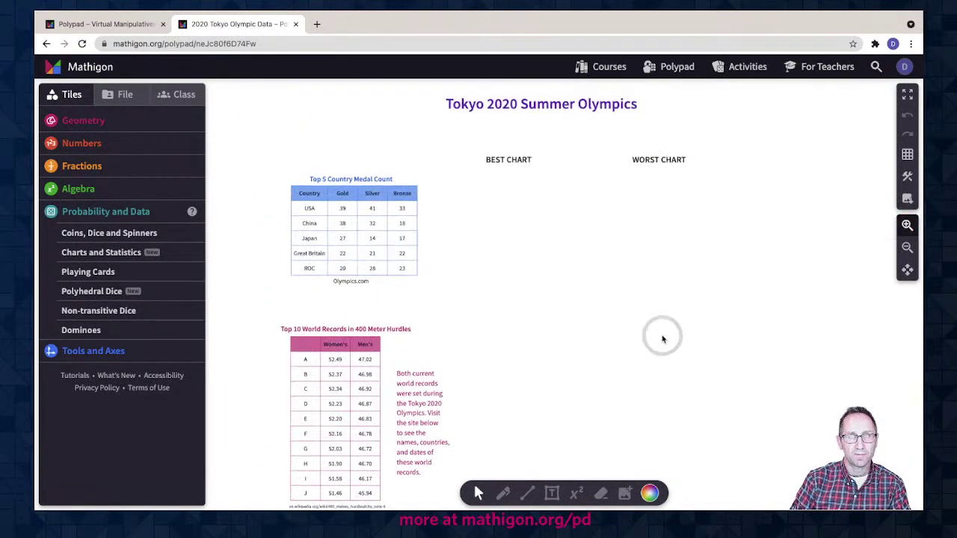
click(908, 224)
scroll(783, 281, up, 2)
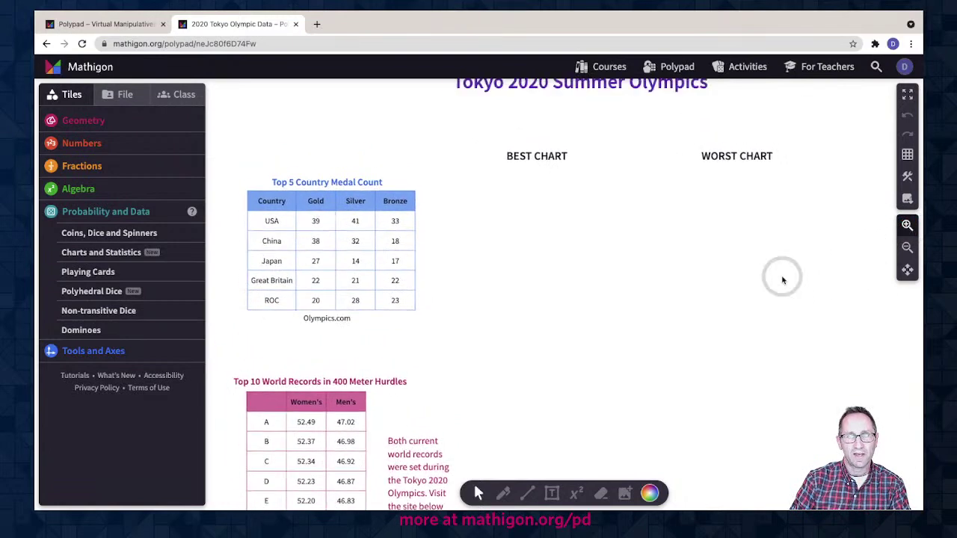
scroll(783, 281, up, 2)
click(906, 224)
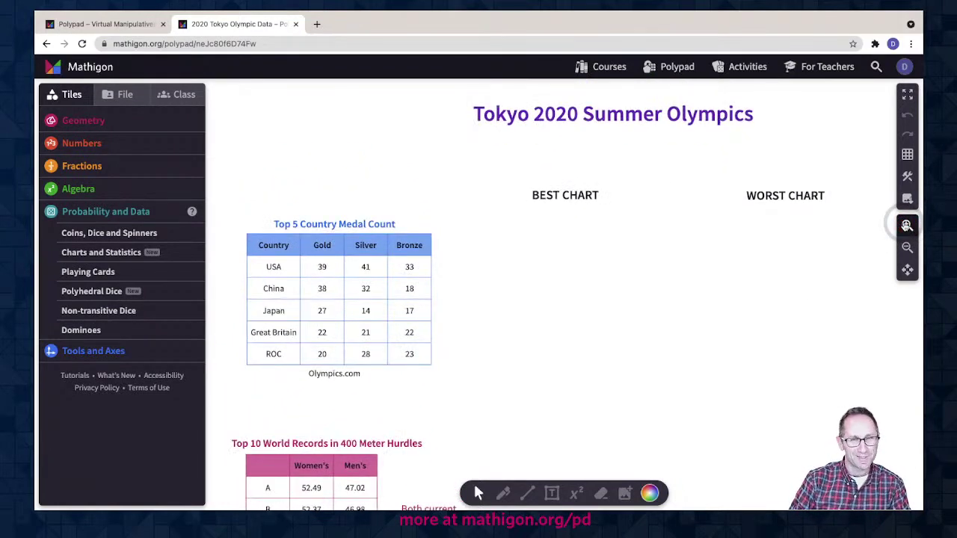
click(908, 224)
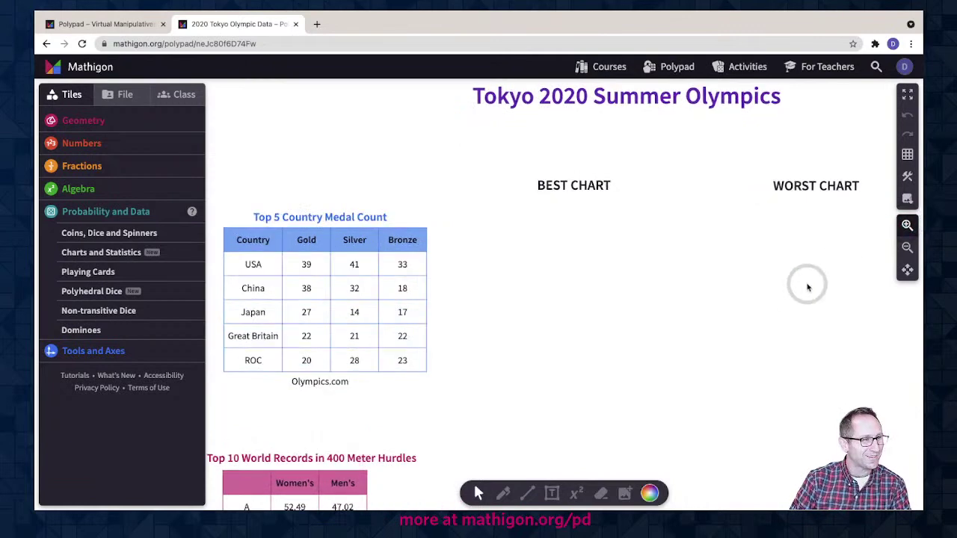
click(907, 225)
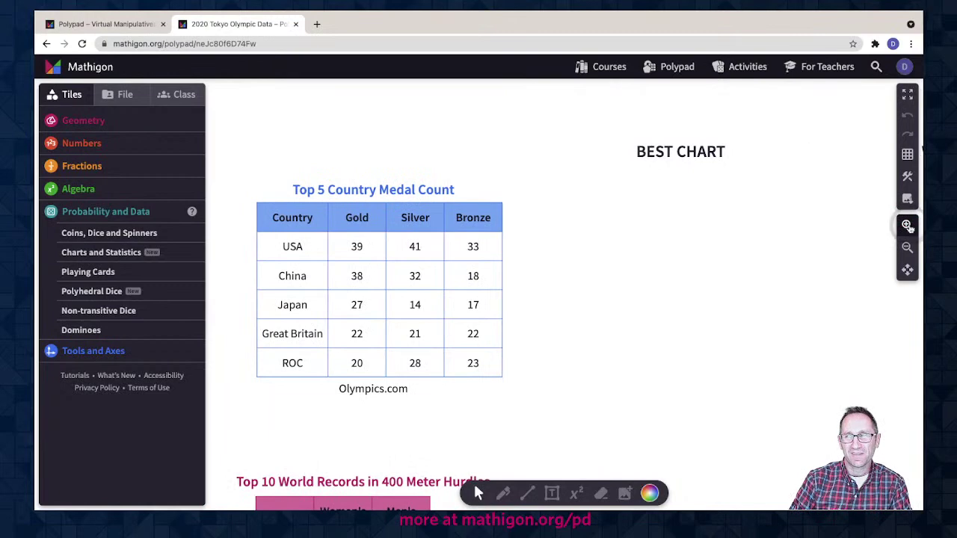
click(907, 224)
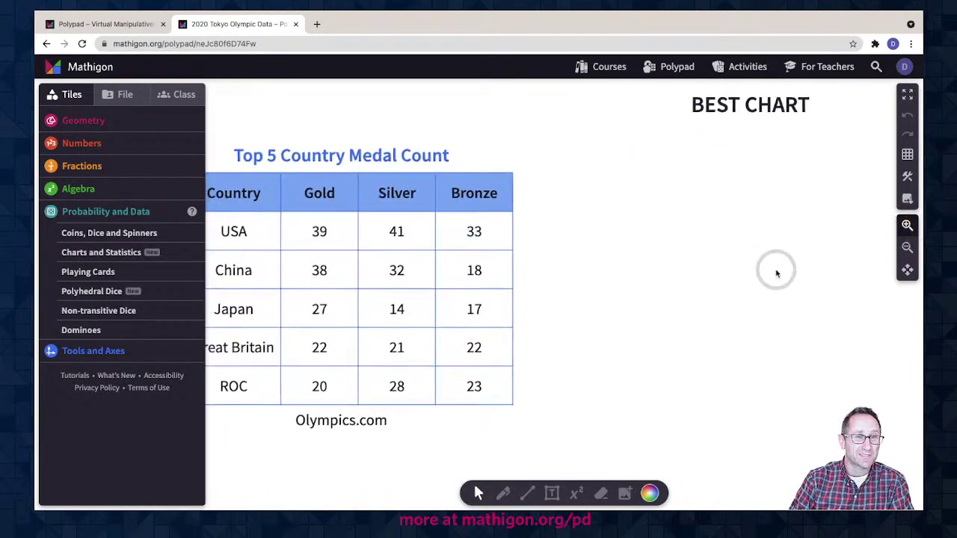
click(911, 226)
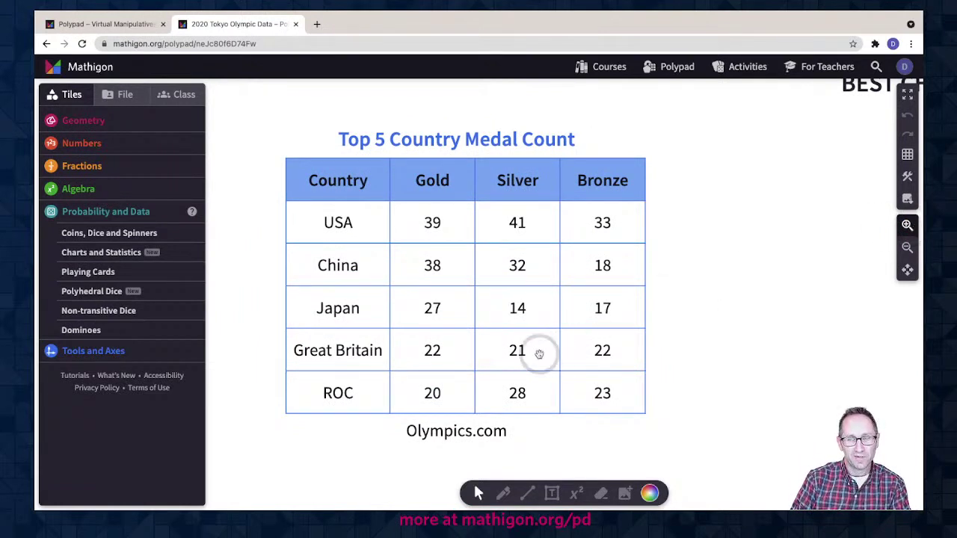
click(907, 225)
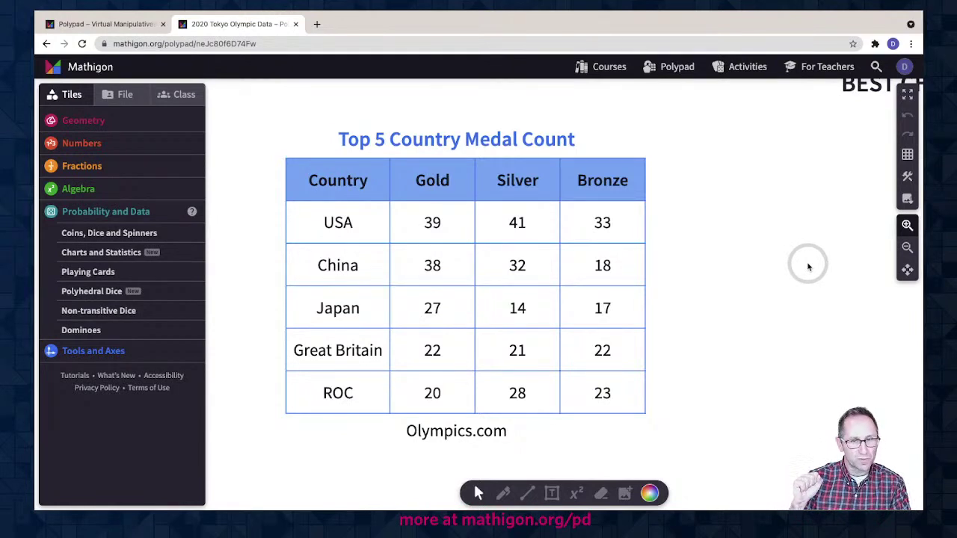
Step: Check the Best Chart and Worst Chart areas beside the medal table and return the view to the table
click(907, 248)
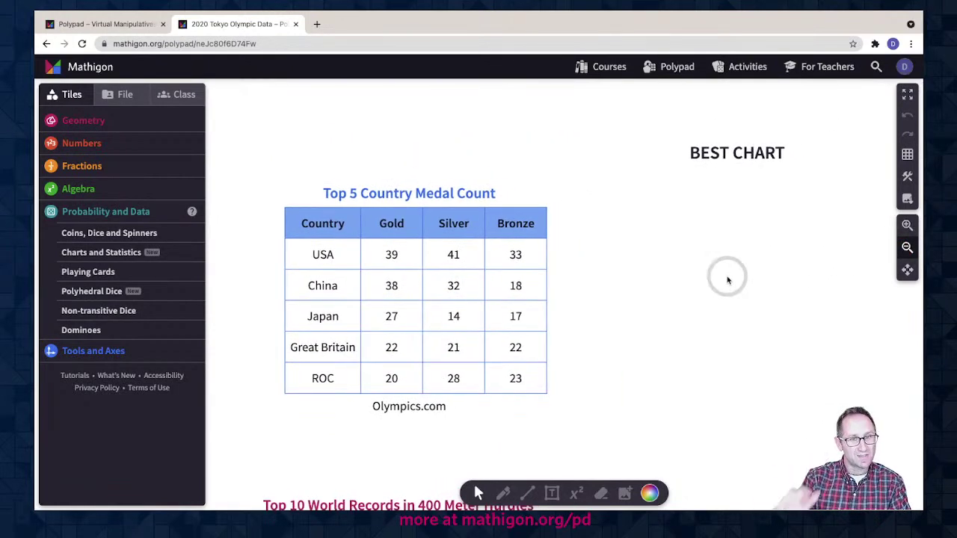
scroll(727, 281, right, 7)
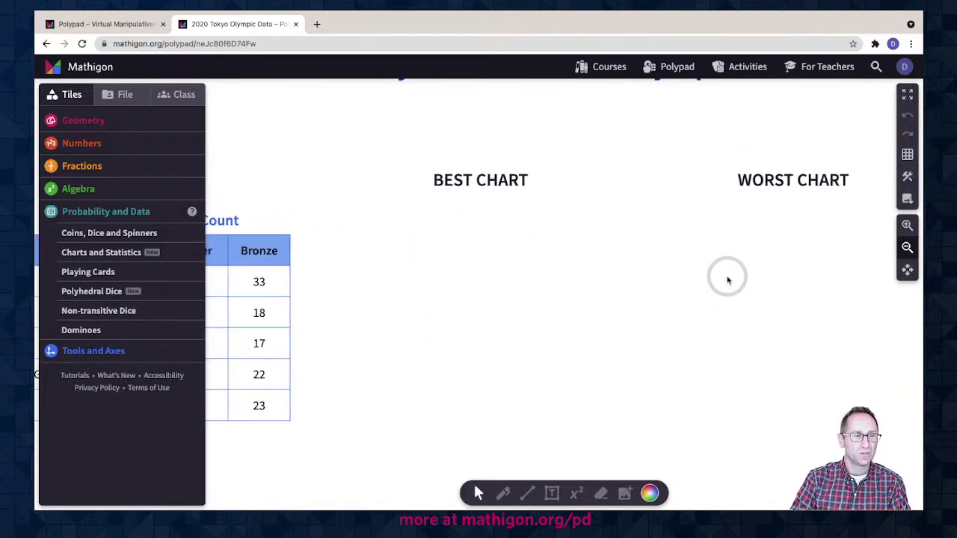
scroll(727, 280, left, 7)
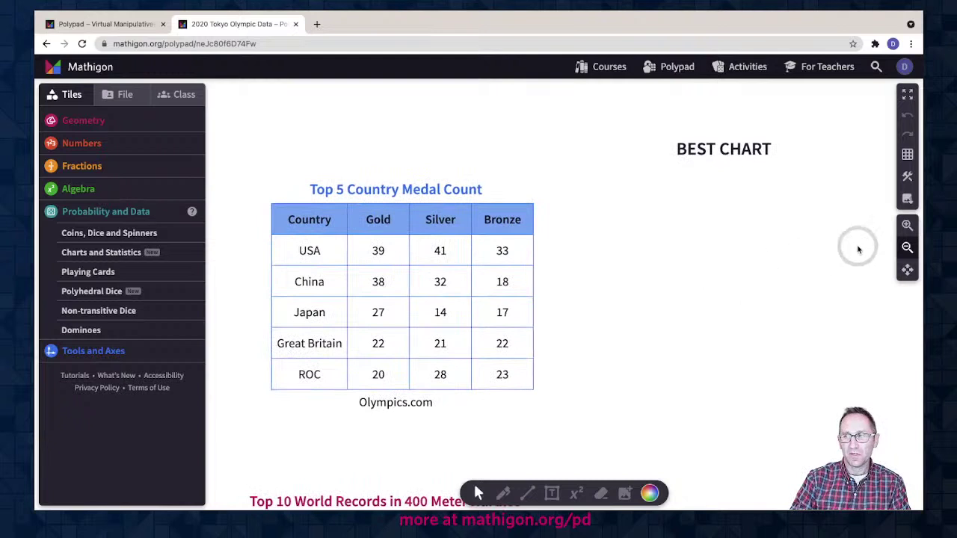
click(907, 226)
click(675, 329)
click(290, 254)
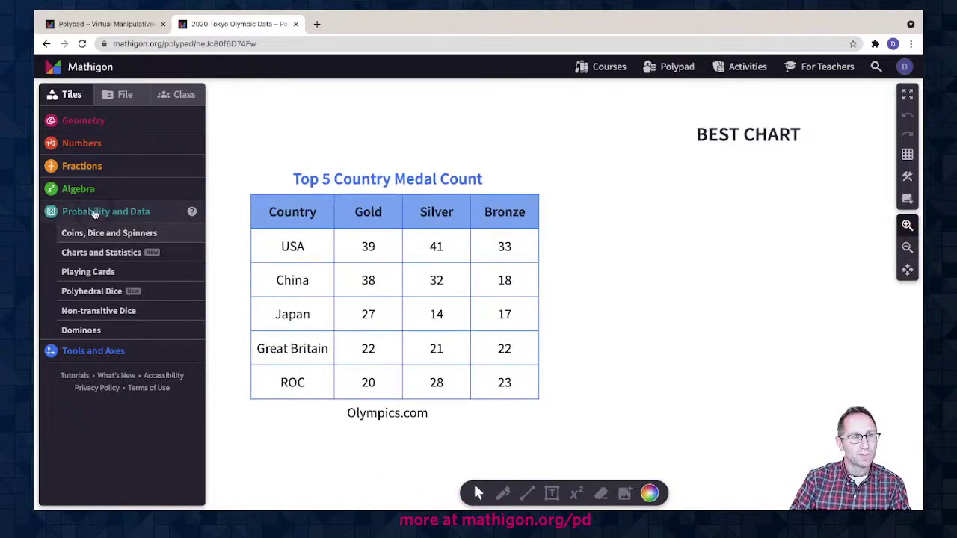
Step: Look through the Geometry, Numbers, Fractions, Algebra and Tools and Axes tile categories and reopen Probability and Data
click(69, 124)
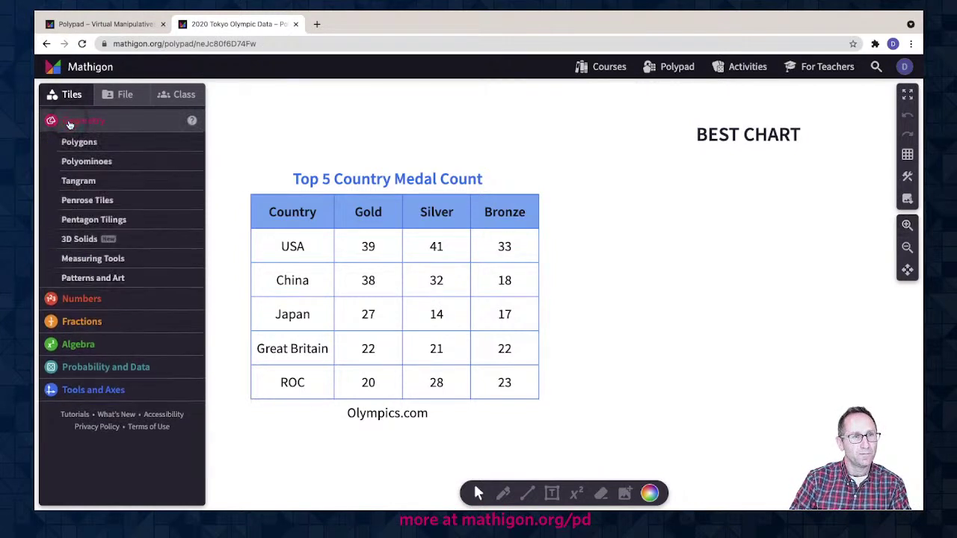
click(70, 298)
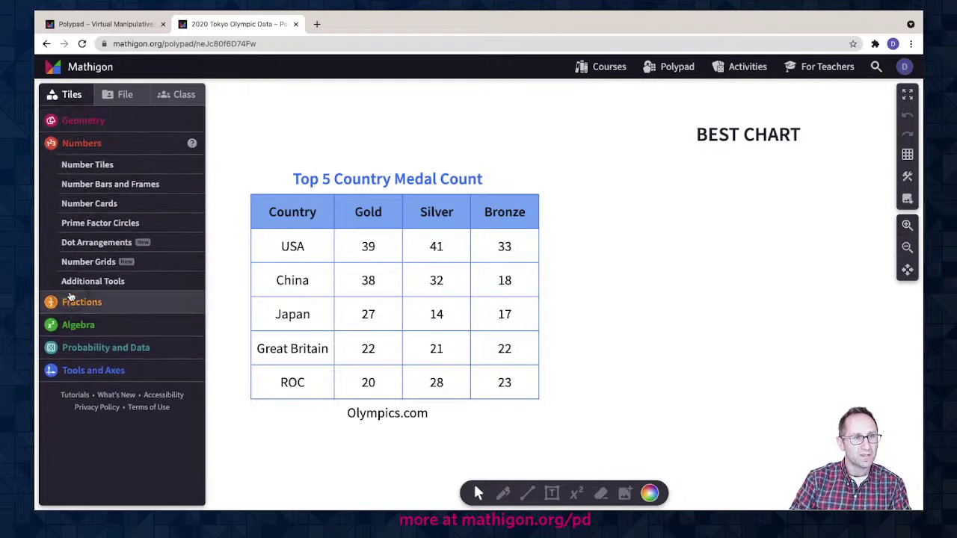
click(75, 308)
click(76, 228)
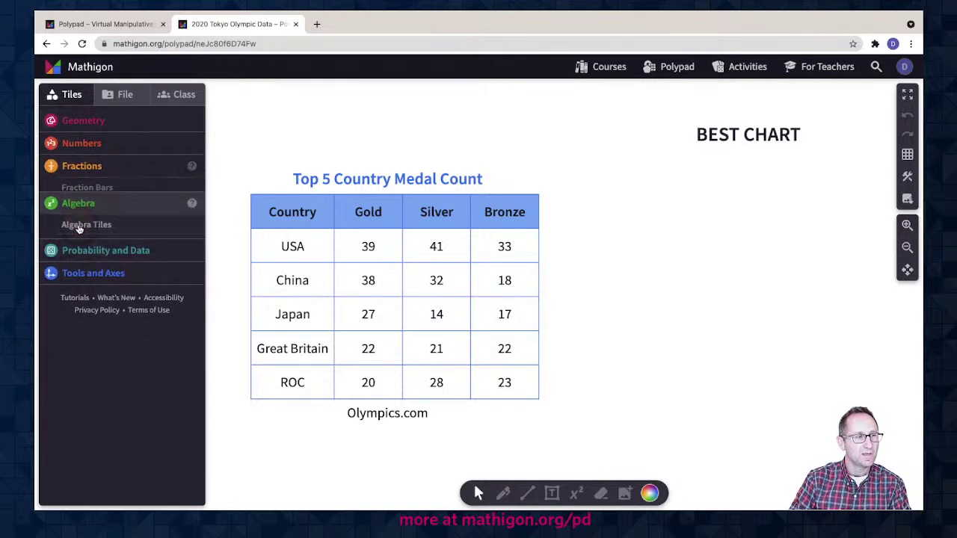
click(93, 252)
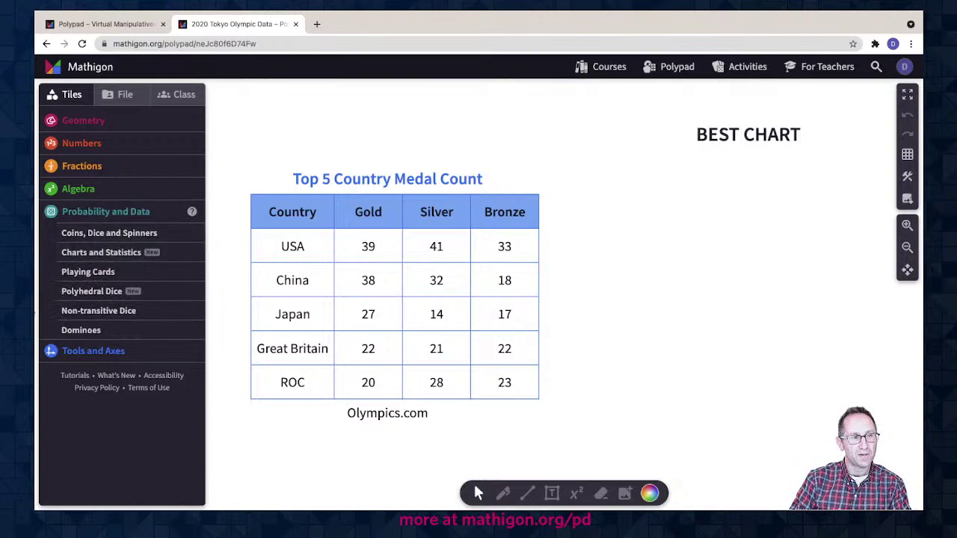
click(92, 358)
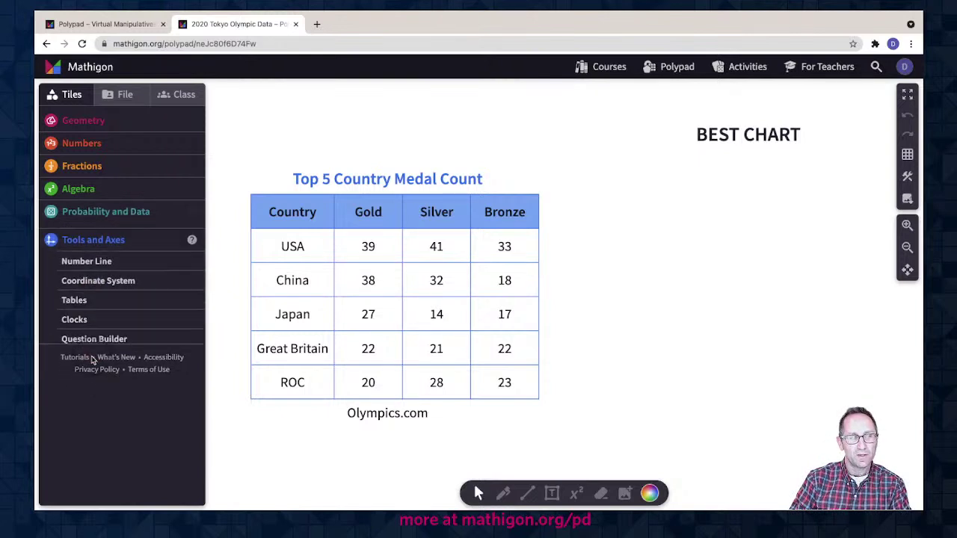
click(100, 213)
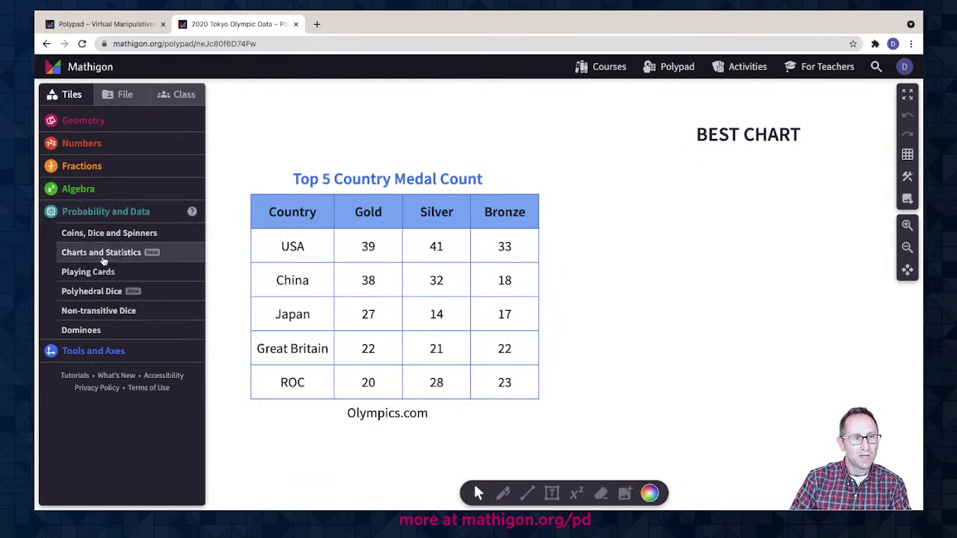
Step: Add a column chart from Charts and Statistics, place it under BEST CHART beside the medal table, and enlarge it slightly
click(102, 253)
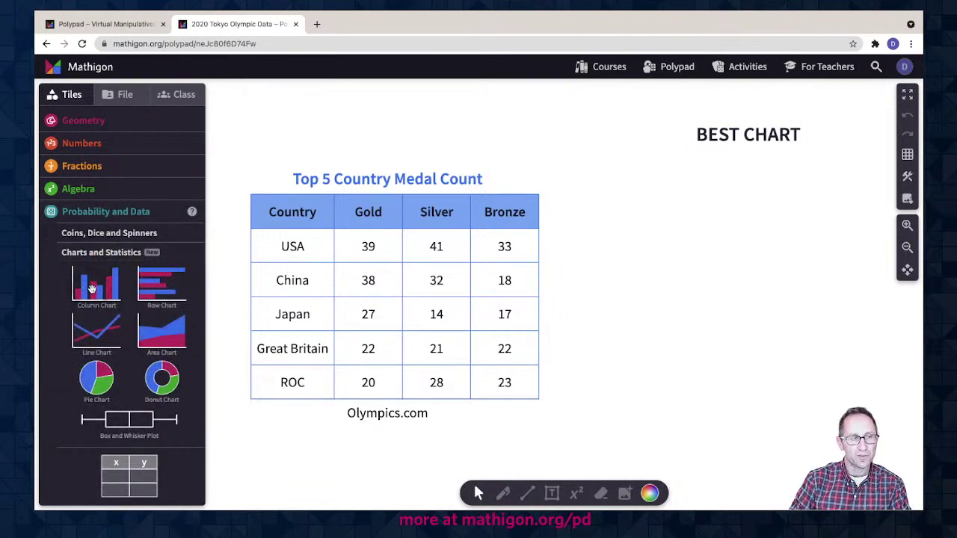
drag(96, 289, 603, 374)
click(97, 287)
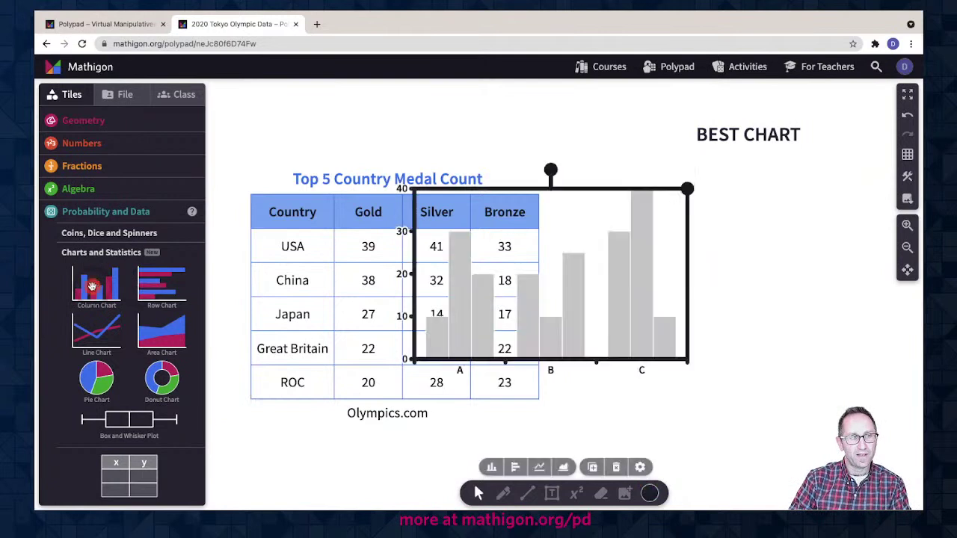
drag(490, 314, 671, 345)
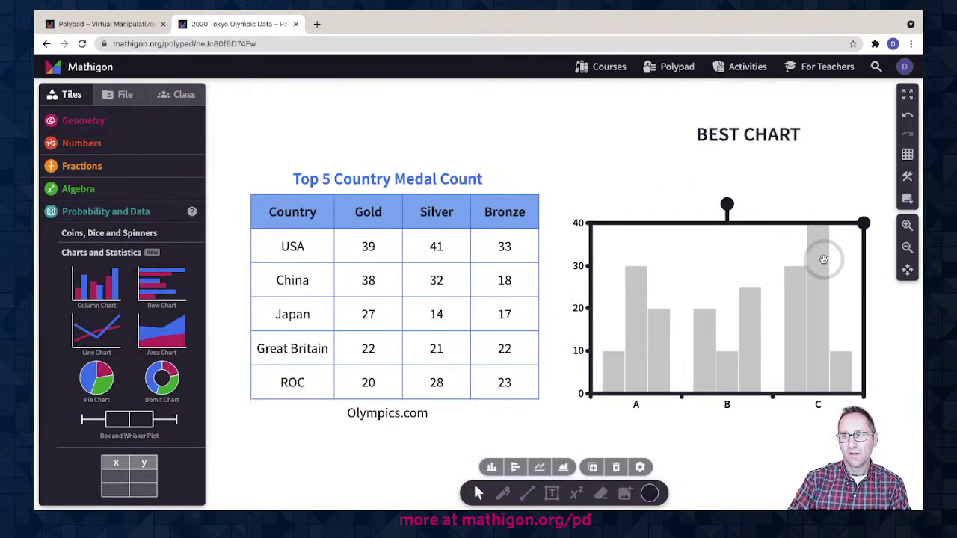
drag(870, 217, 881, 189)
click(684, 433)
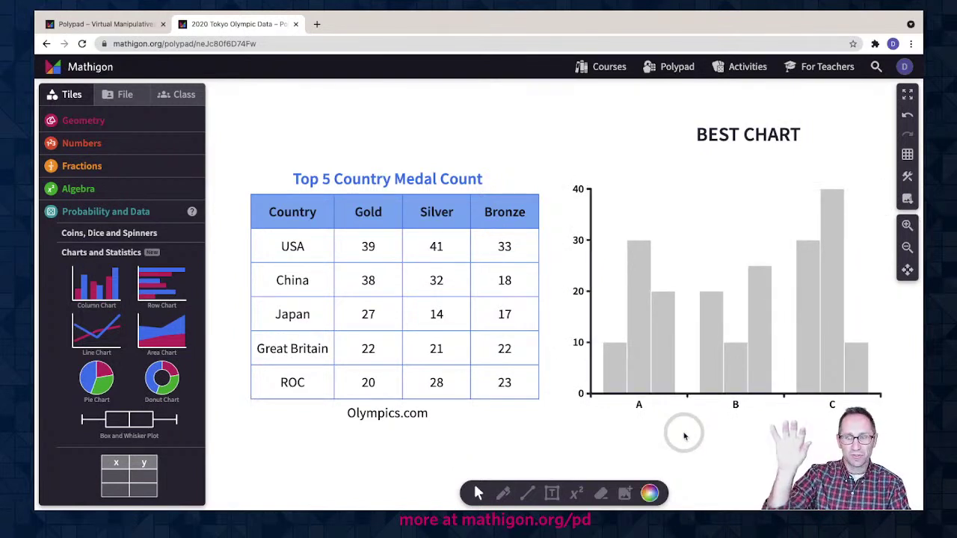
Step: Inspect the medal table as a whole and its USA and Country cells without editing any entries
click(455, 283)
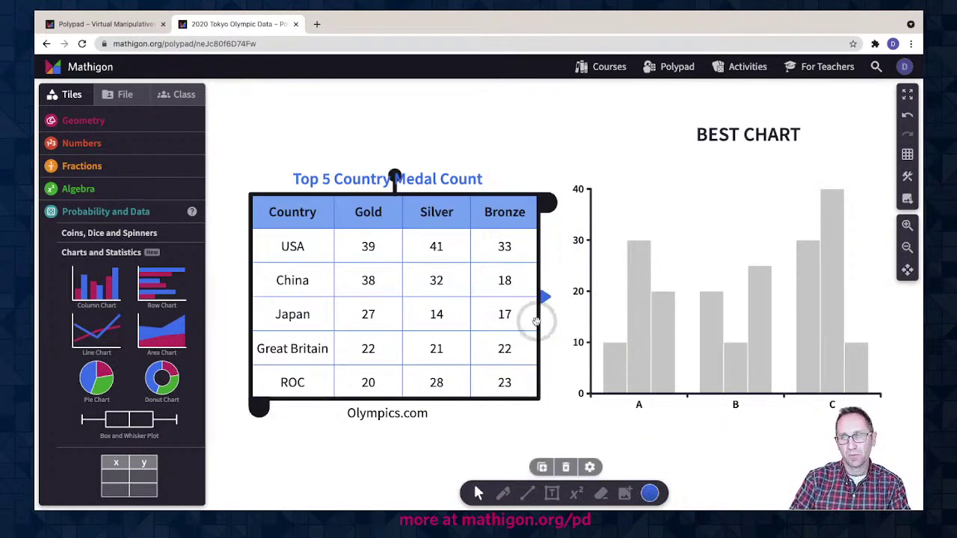
click(498, 137)
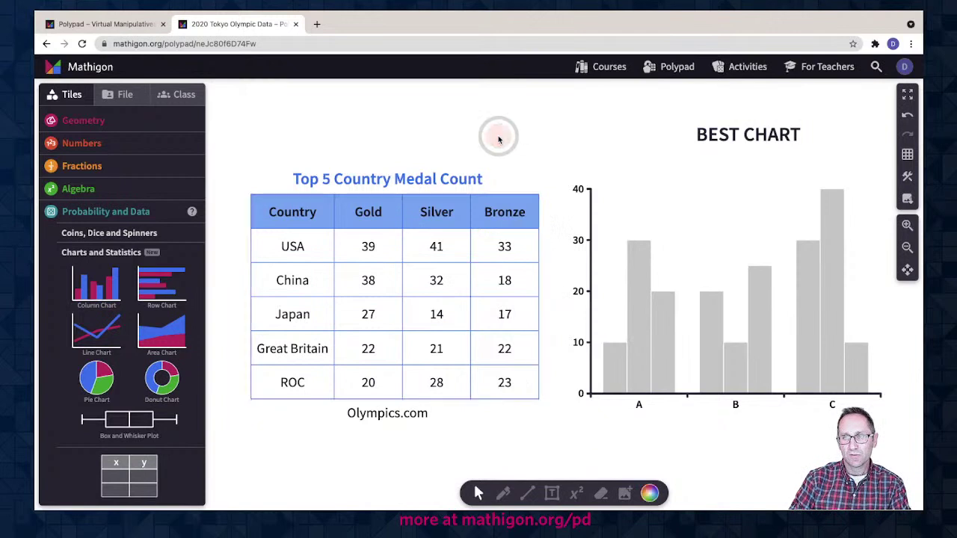
click(306, 248)
click(309, 249)
text(USA)
click(277, 212)
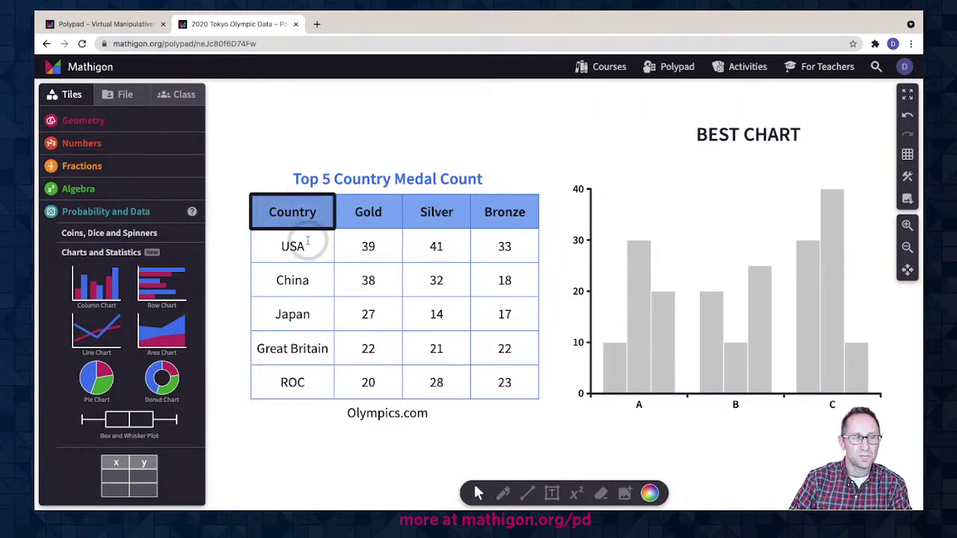
click(457, 114)
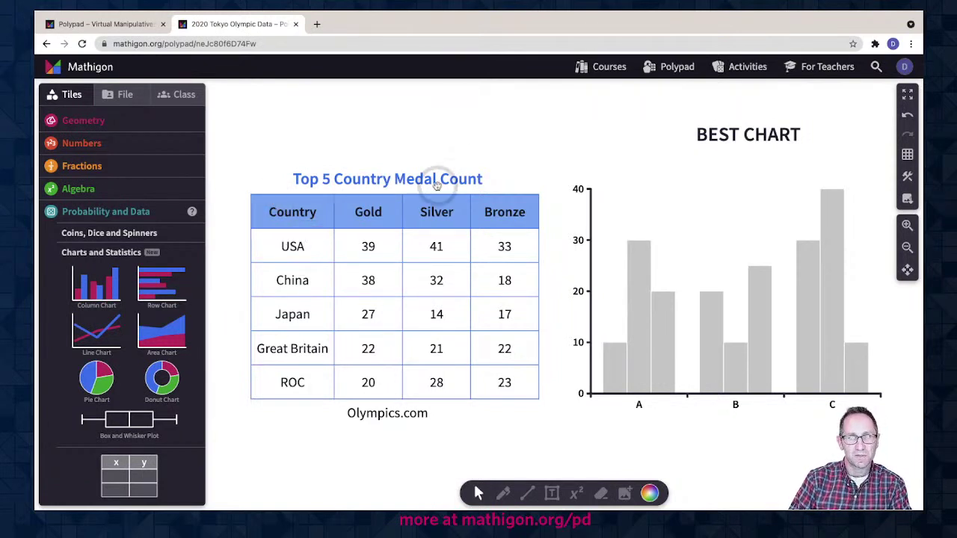
Step: Link the Top 5 Country Medal Count table to the column chart so it plots the medal data
click(402, 218)
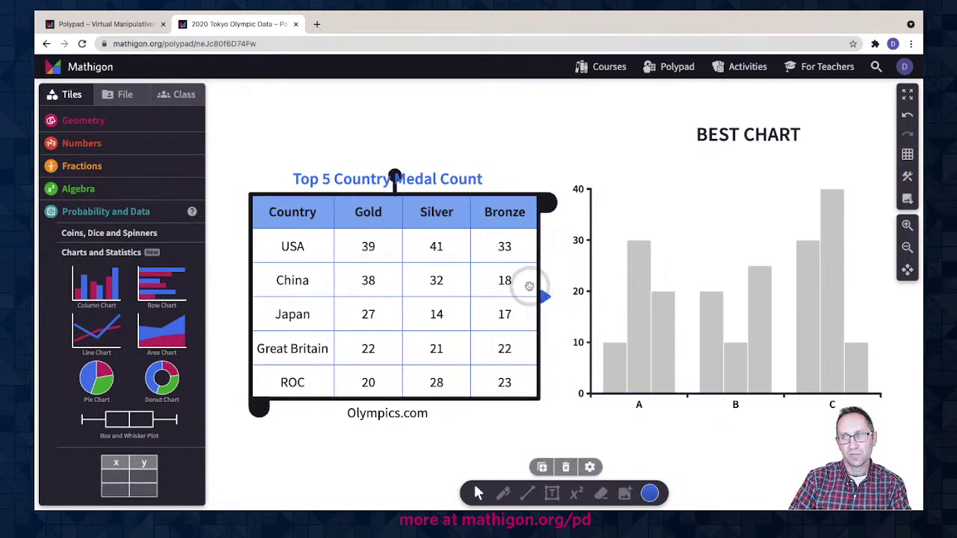
drag(553, 299, 586, 294)
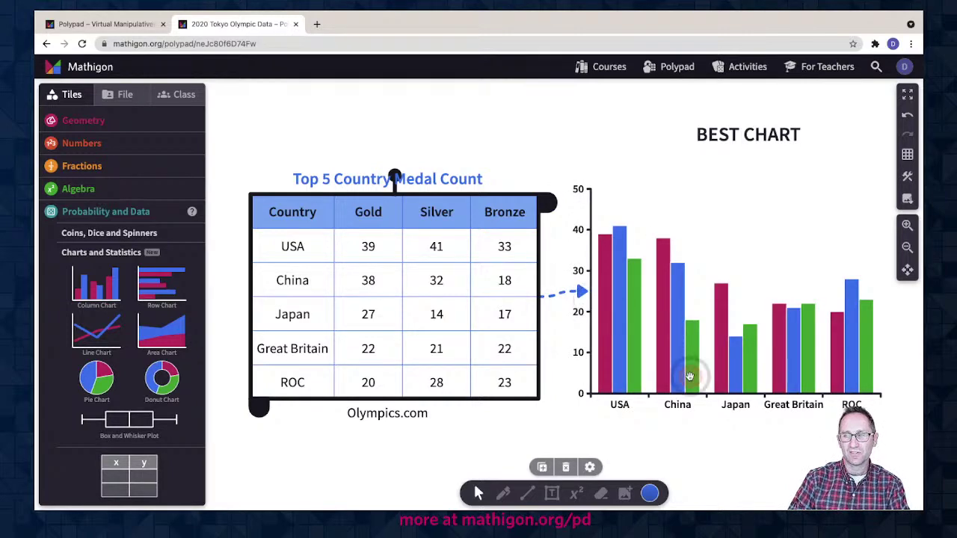
click(694, 406)
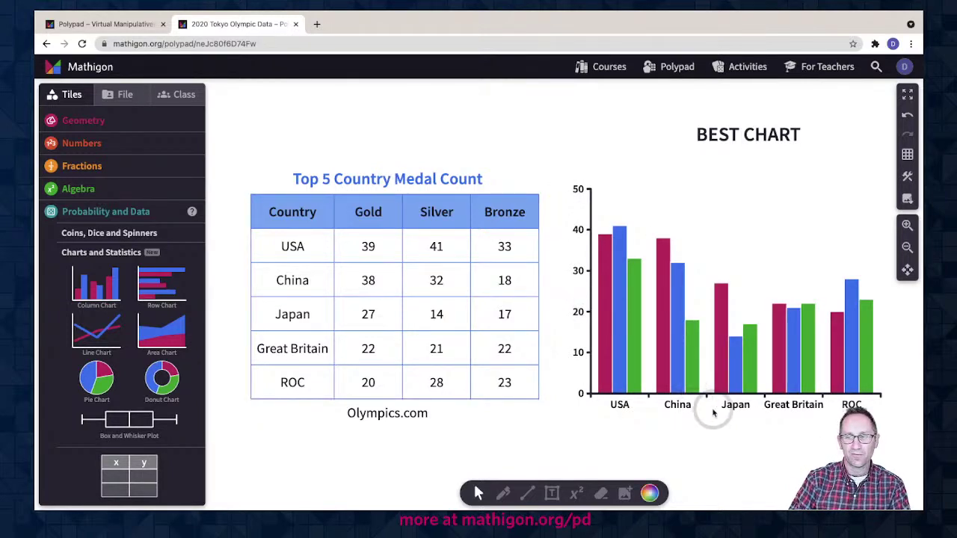
scroll(726, 409, down, 2)
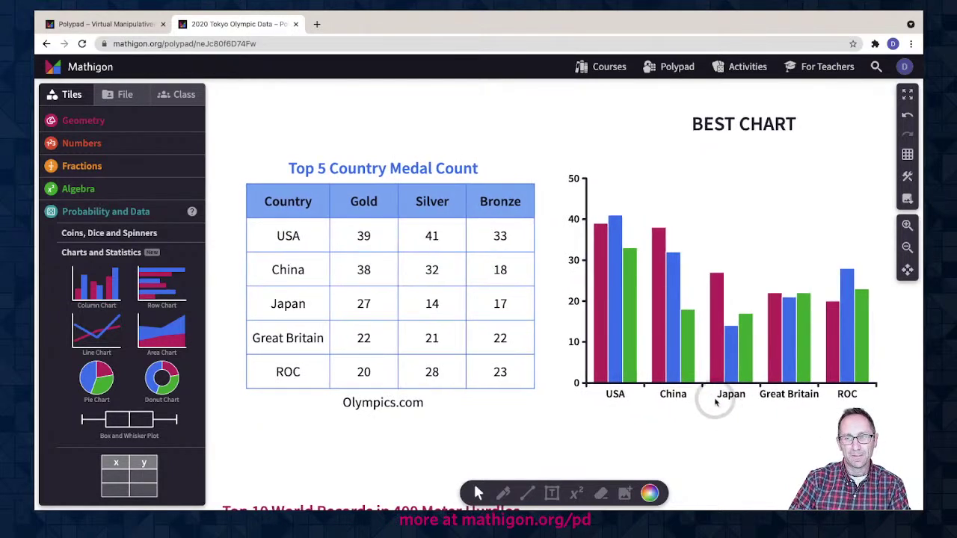
scroll(720, 404, up, 1)
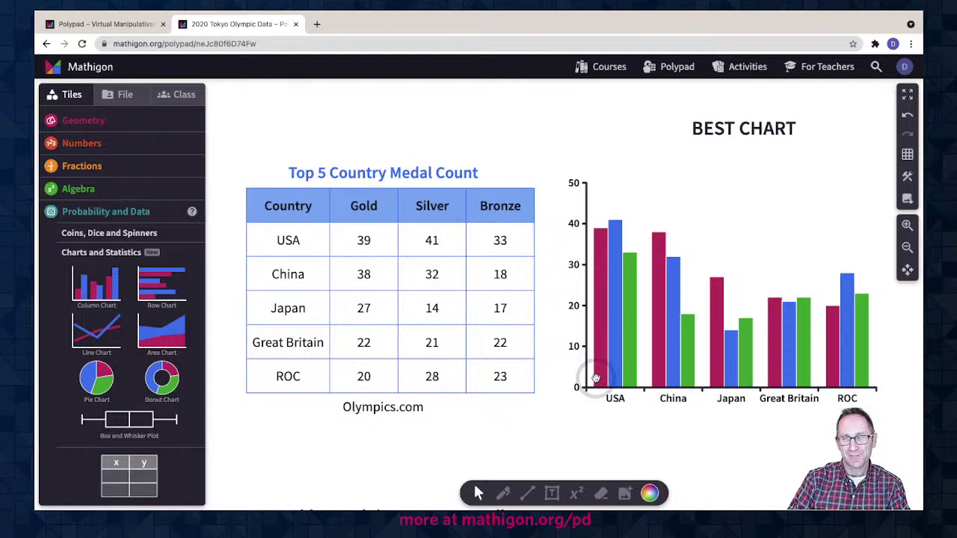
Step: Recolour the Gold columns in the medal chart orange, trying dark brown first
click(602, 378)
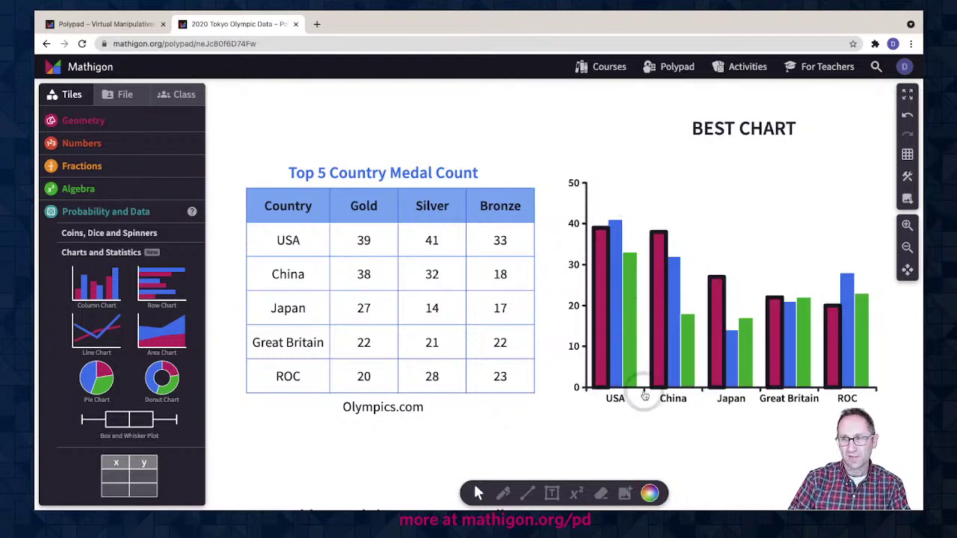
click(649, 493)
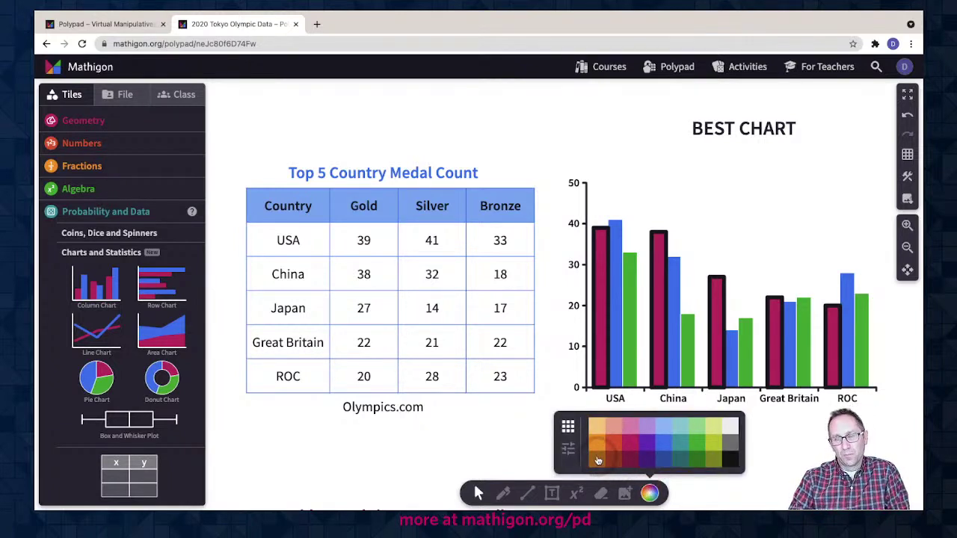
click(599, 460)
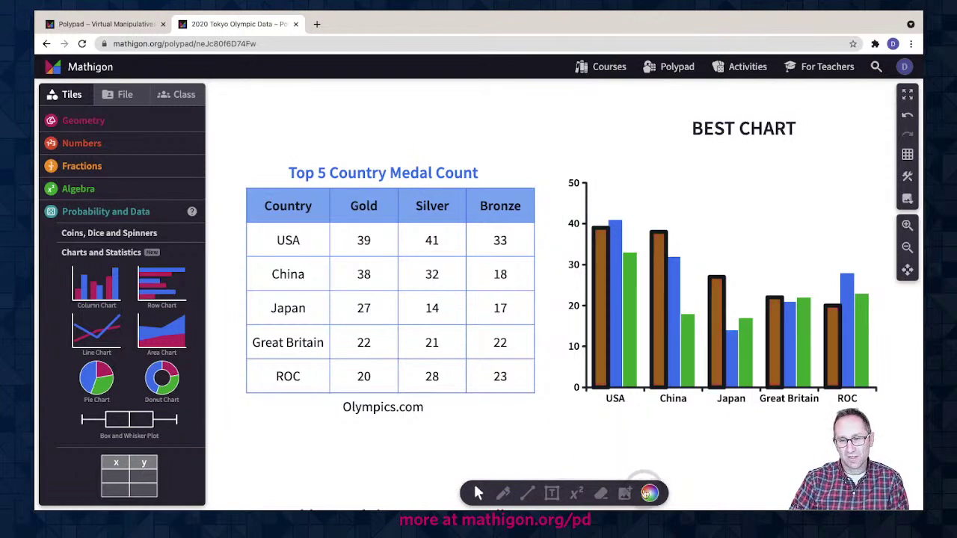
click(650, 494)
click(598, 443)
click(607, 438)
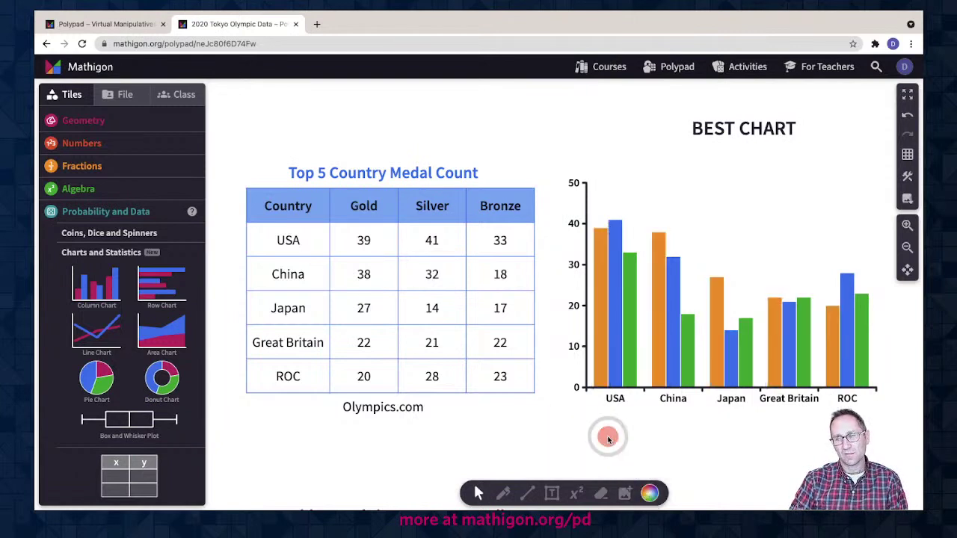
Step: Look at the RGB and opacity sliders for the Gold columns without changing their colour
click(596, 374)
click(649, 493)
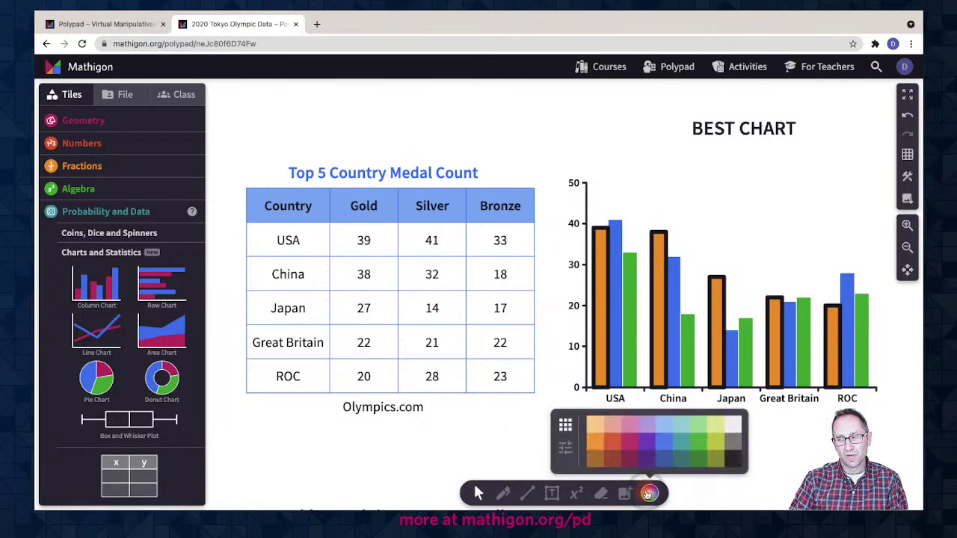
click(568, 448)
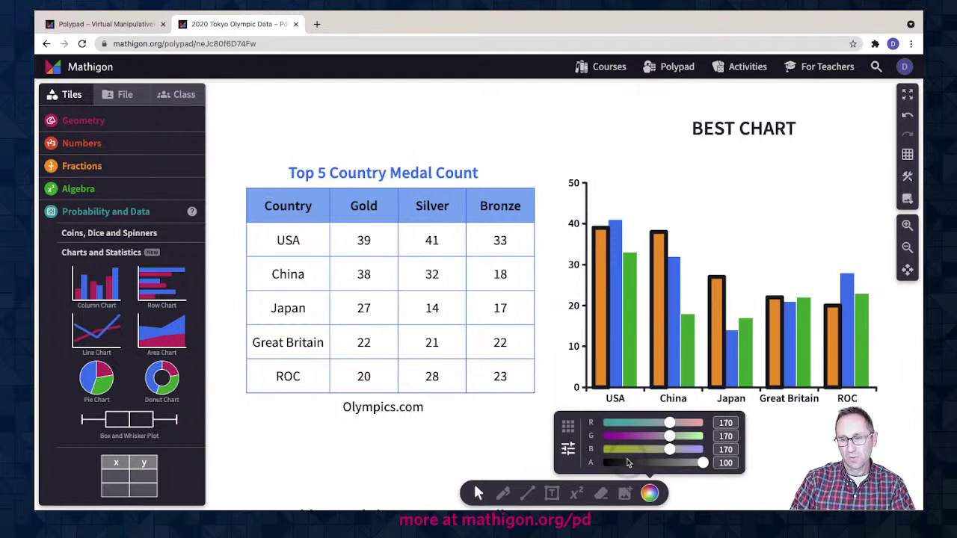
click(704, 463)
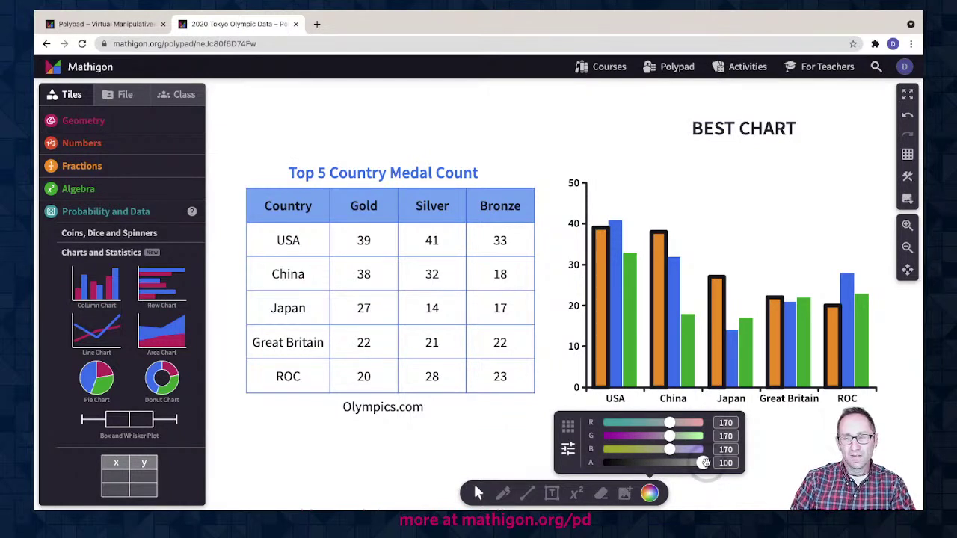
click(557, 394)
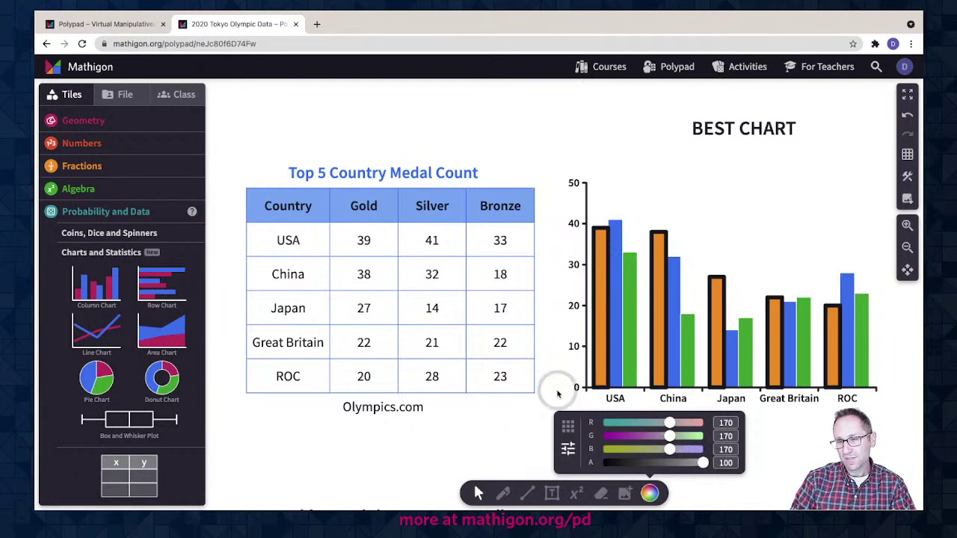
Step: Recolour the Silver columns in the medal chart dark grey using the preset colour palette
click(615, 383)
click(651, 493)
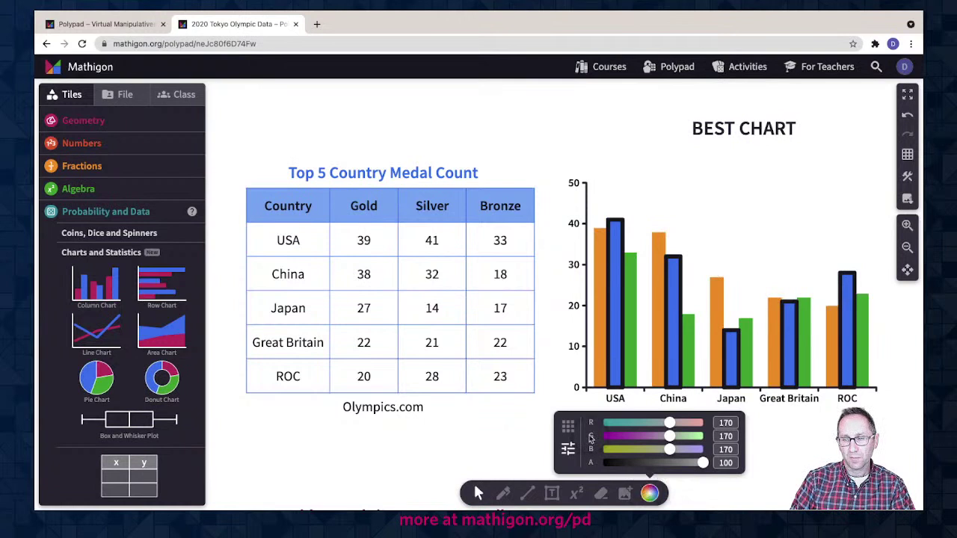
click(568, 426)
click(716, 452)
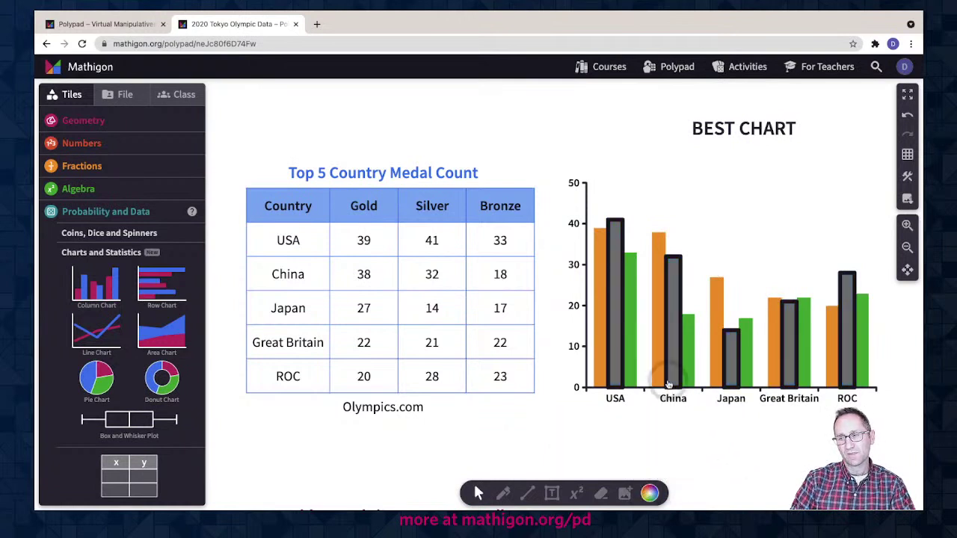
Step: Recolour the Bronze columns in the medal chart dark brown
click(632, 368)
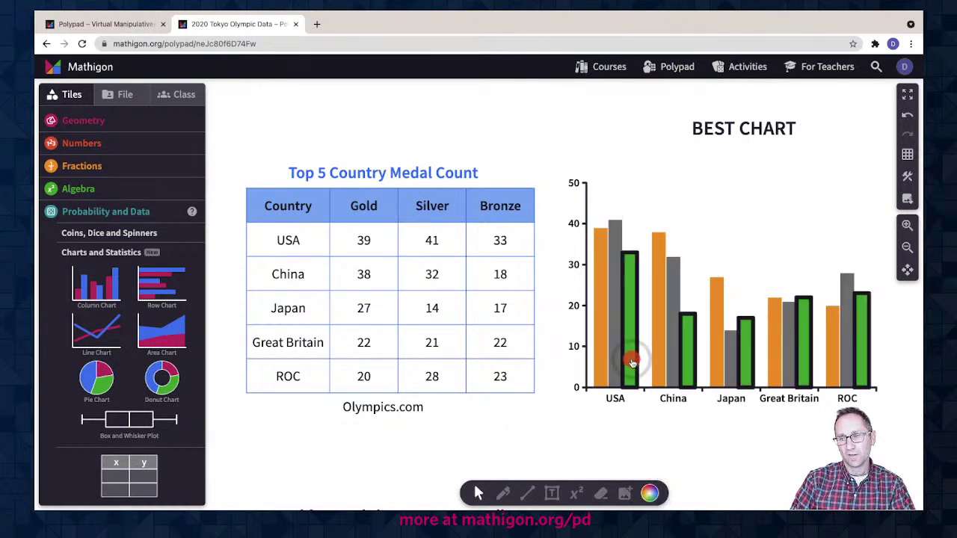
click(649, 494)
click(599, 453)
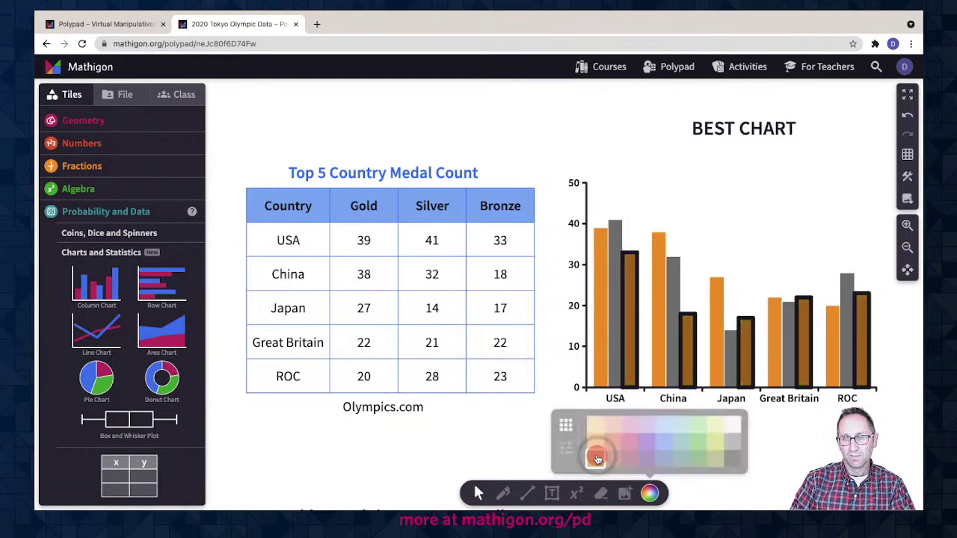
click(612, 428)
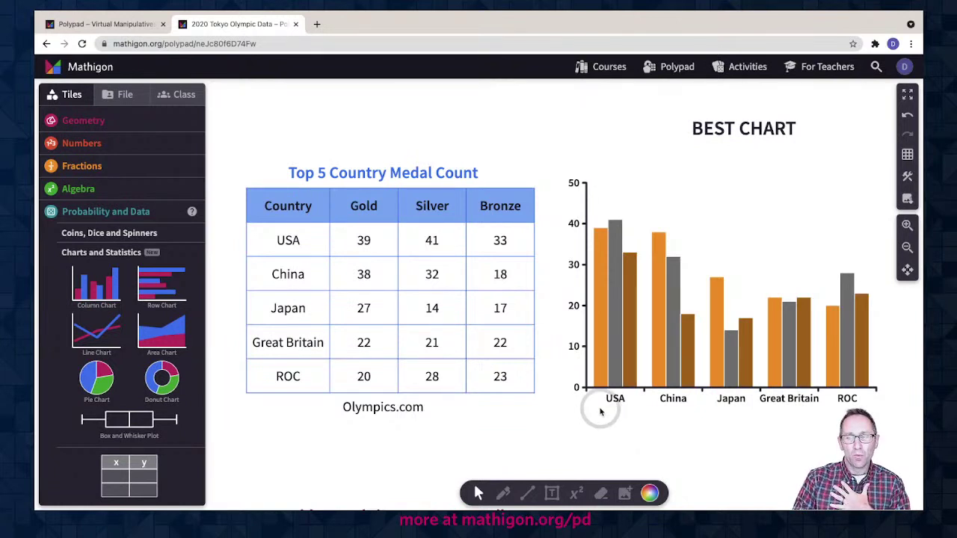
Step: Convert the whole medal chart to a row chart and return it to a column chart
click(607, 369)
click(551, 436)
click(635, 342)
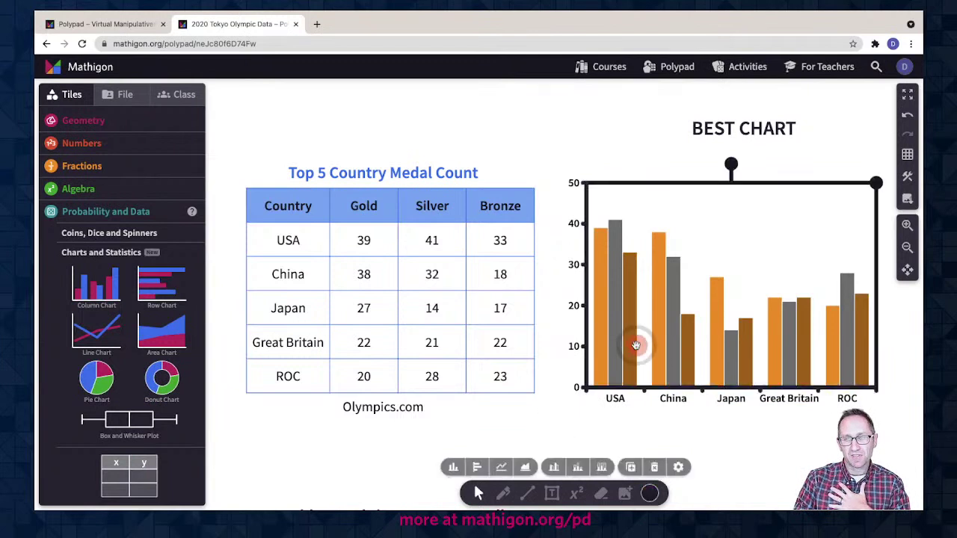
click(476, 467)
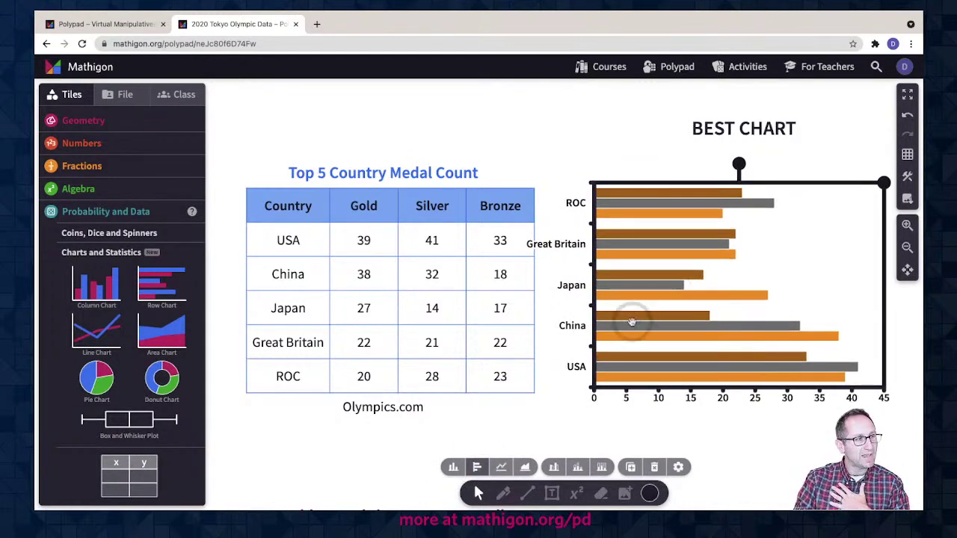
click(454, 468)
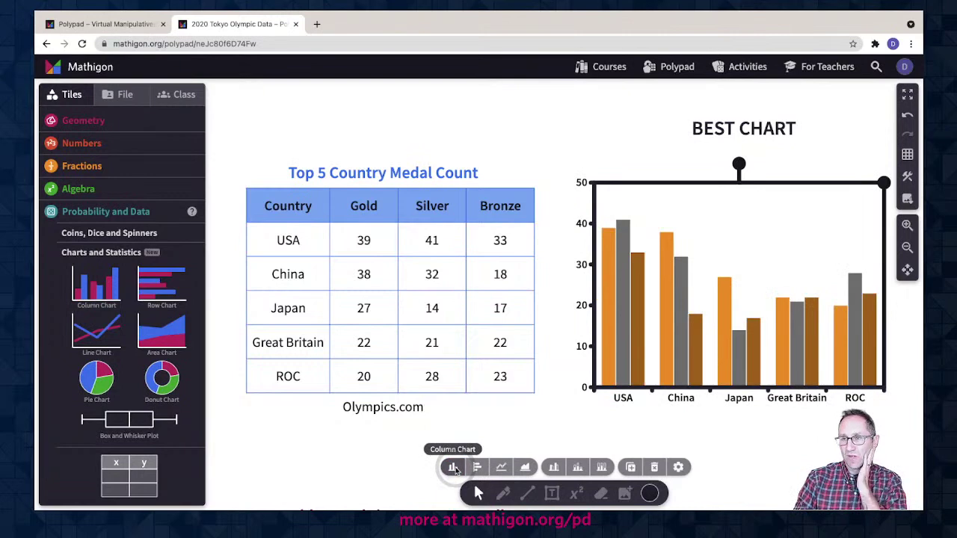
Step: Compare the Stacked and Grouped layouts of the medal column chart, finishing on Grouped
drag(576, 437, 565, 442)
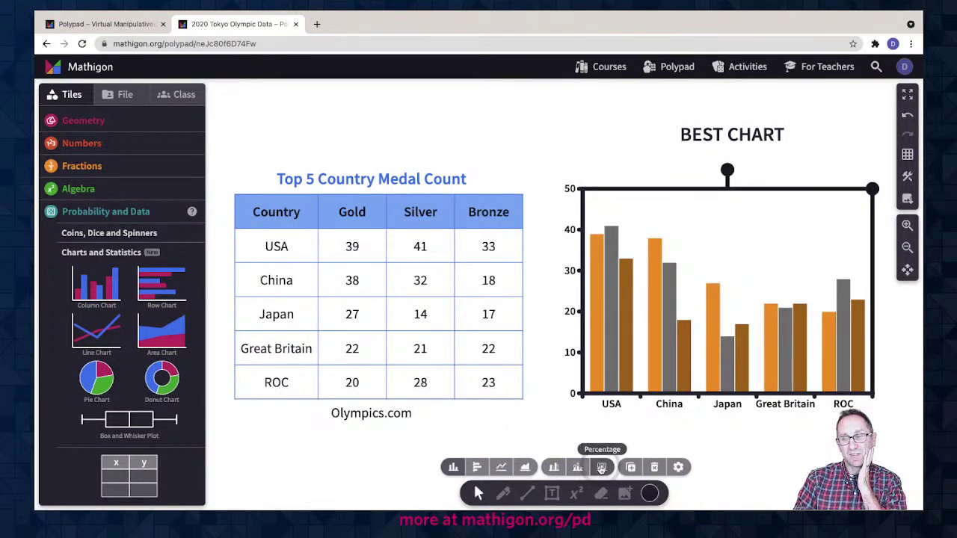
drag(605, 452, 601, 437)
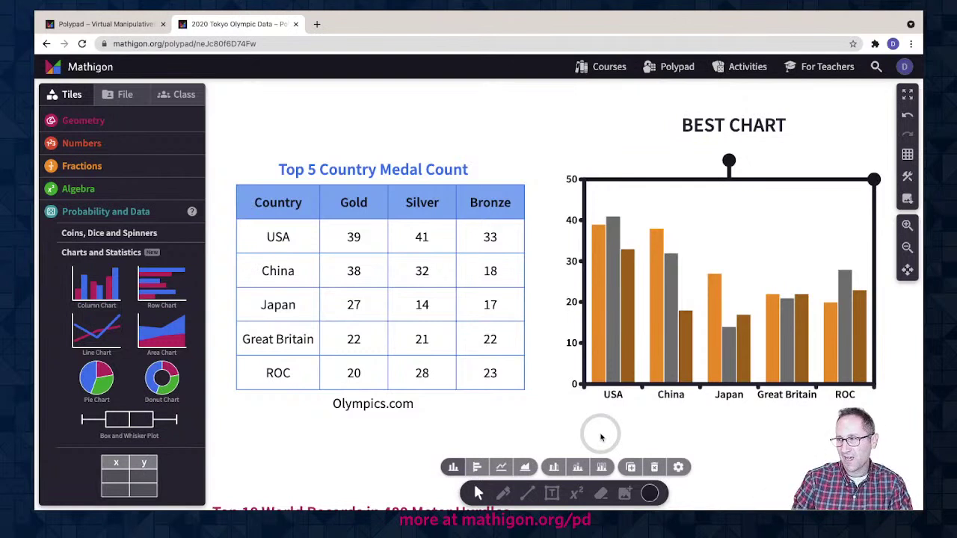
click(576, 468)
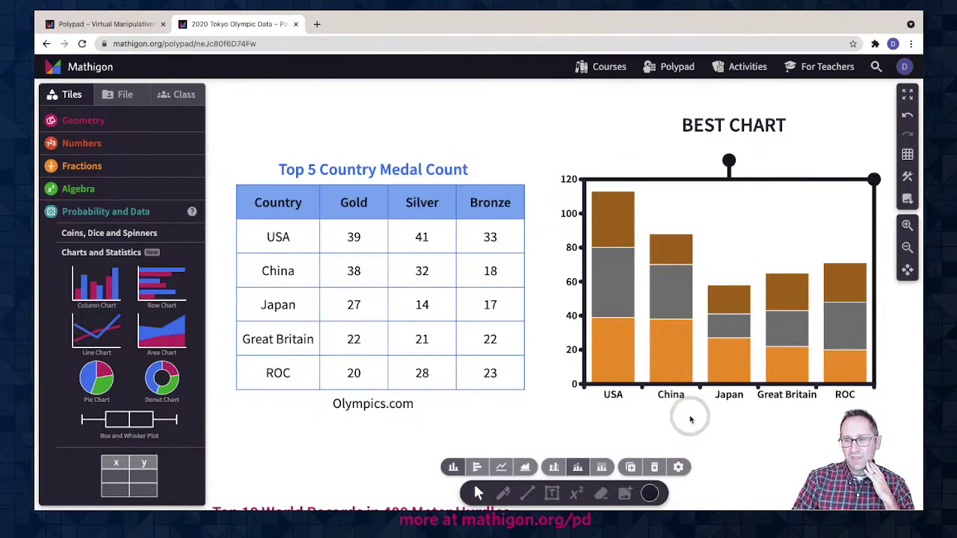
click(554, 467)
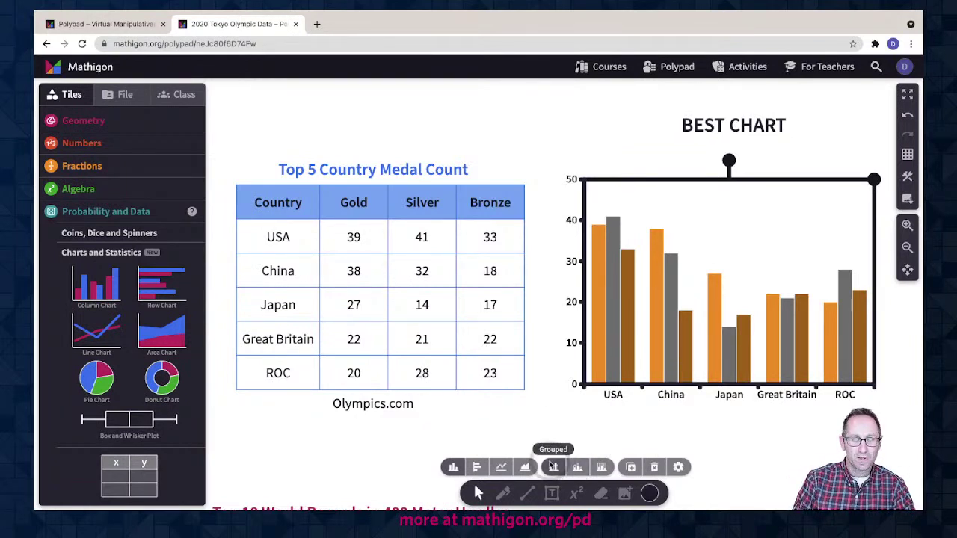
click(577, 467)
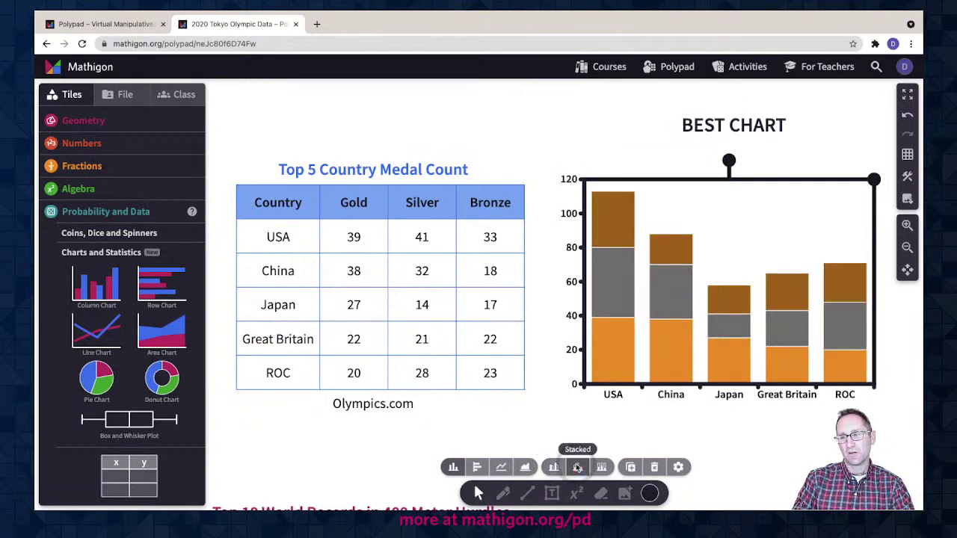
click(577, 468)
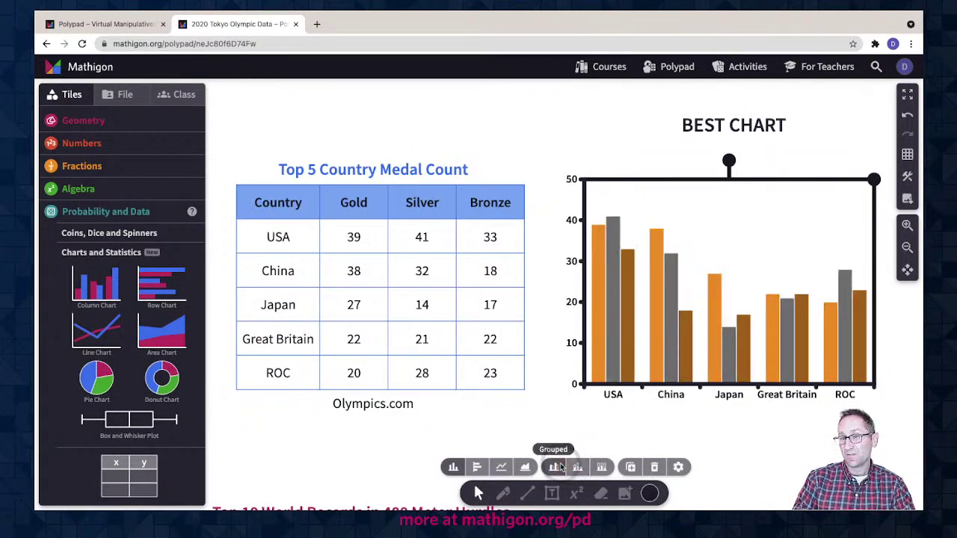
Step: Switch the grouped medal column chart to the Stacked layout and finally to the Percentage layout
click(577, 467)
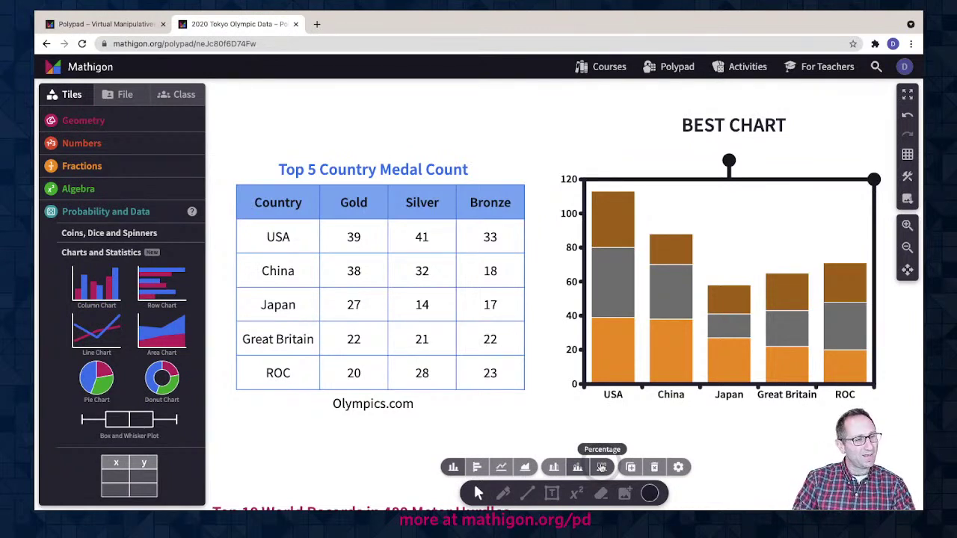
click(602, 467)
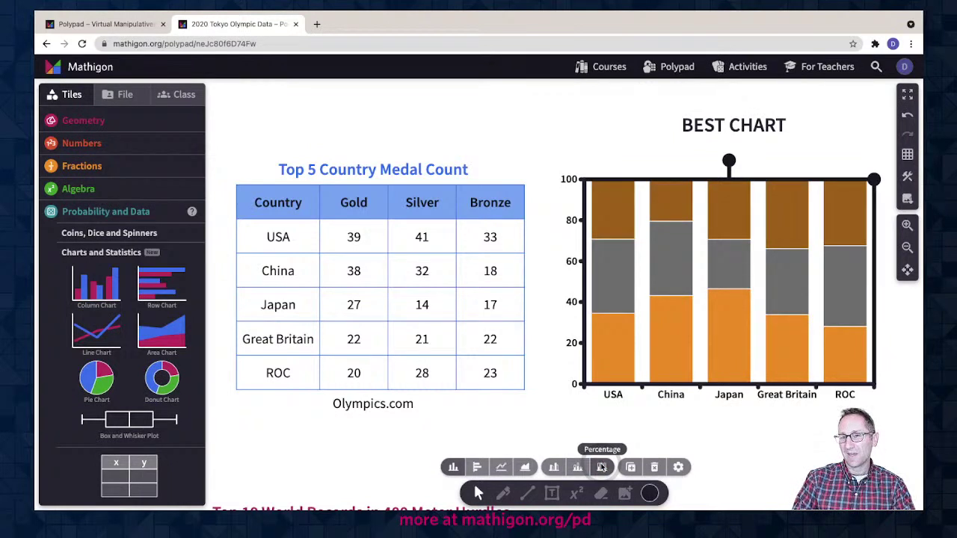
click(722, 442)
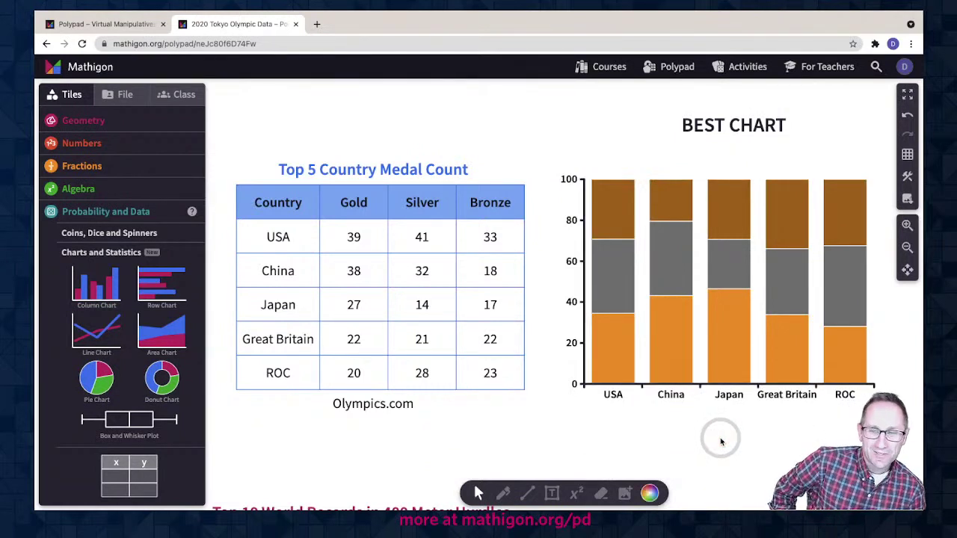
Step: Compare the Percentage, Stacked and Grouped layouts of the medal column chart, finishing on Grouped
click(707, 355)
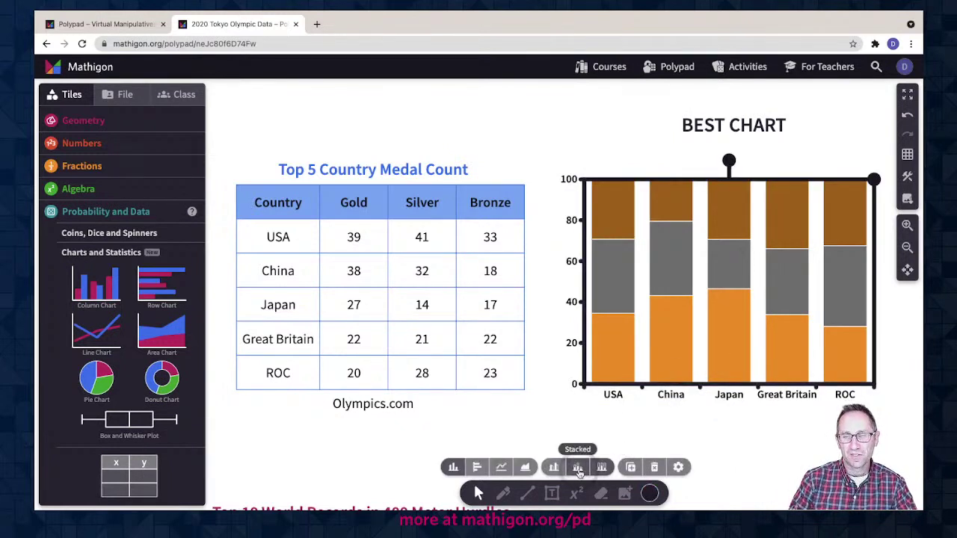
click(578, 469)
click(554, 467)
click(576, 469)
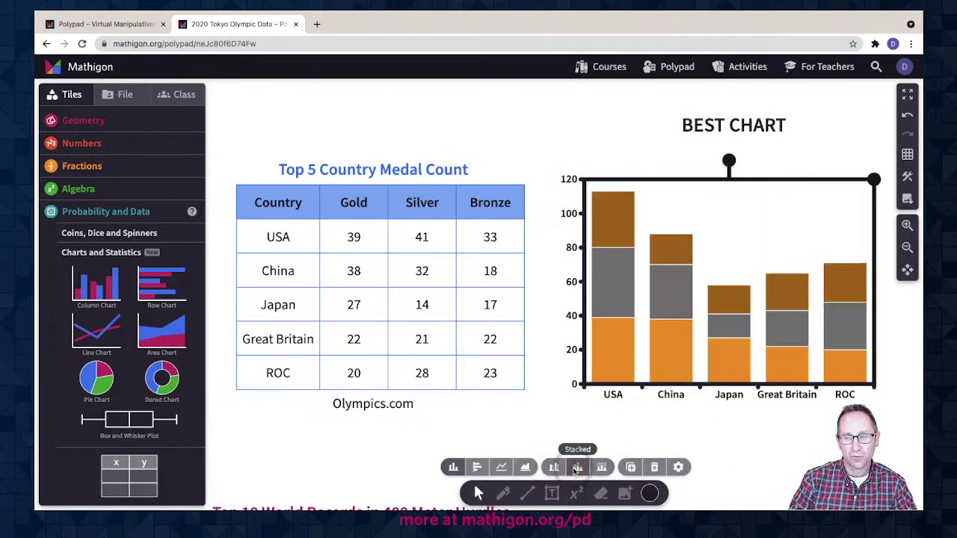
click(600, 468)
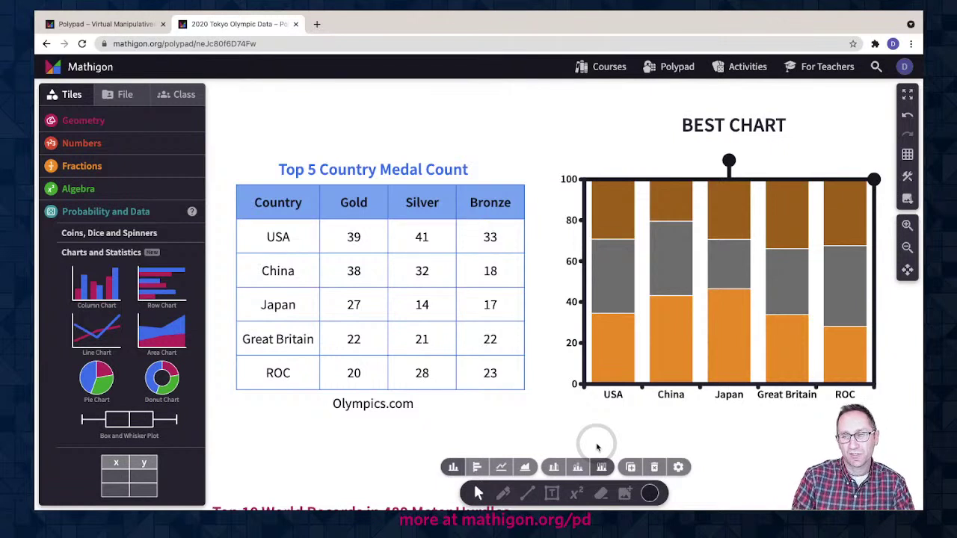
click(578, 468)
click(554, 467)
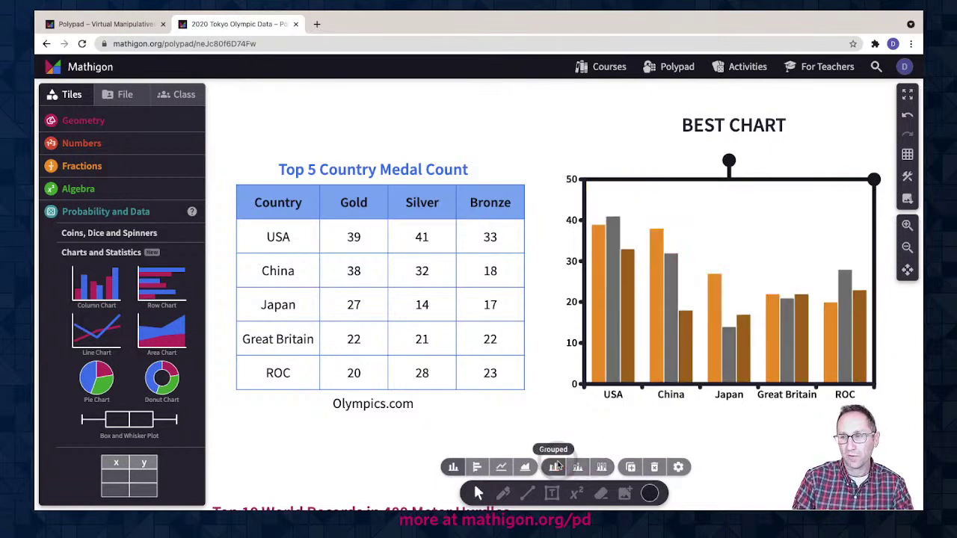
click(552, 443)
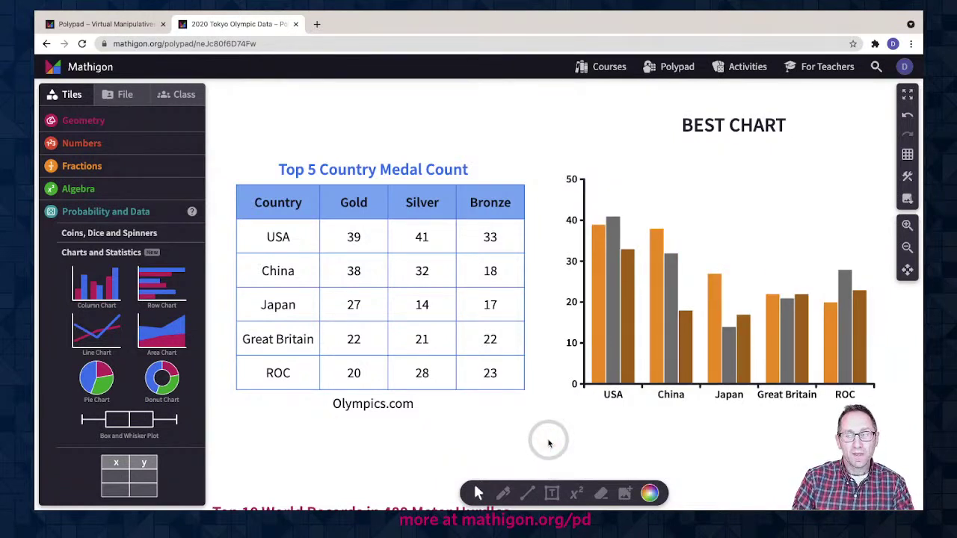
Step: Convert the medal chart to a line chart and compare its Grouped, Stacked and Percentage layouts, finishing on Percentage
click(619, 367)
click(501, 468)
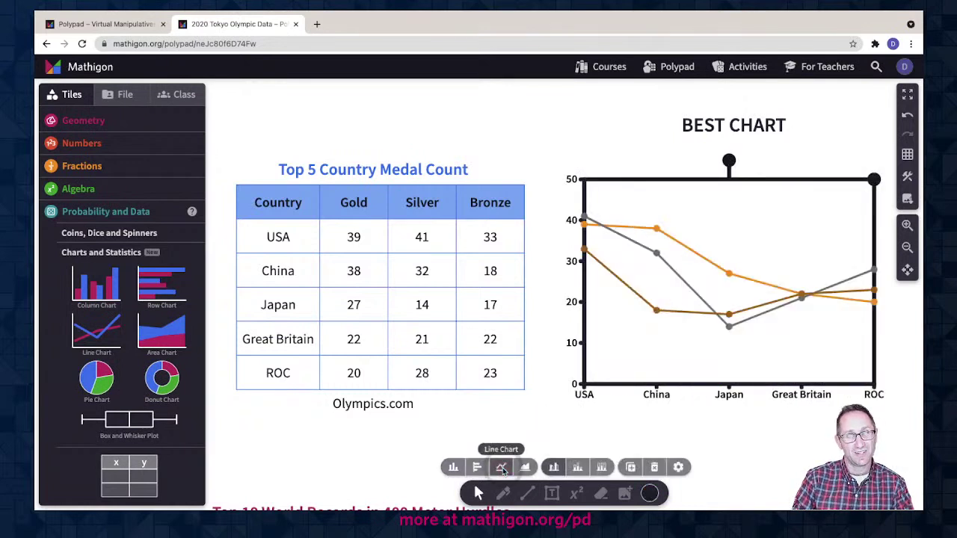
click(579, 468)
click(601, 467)
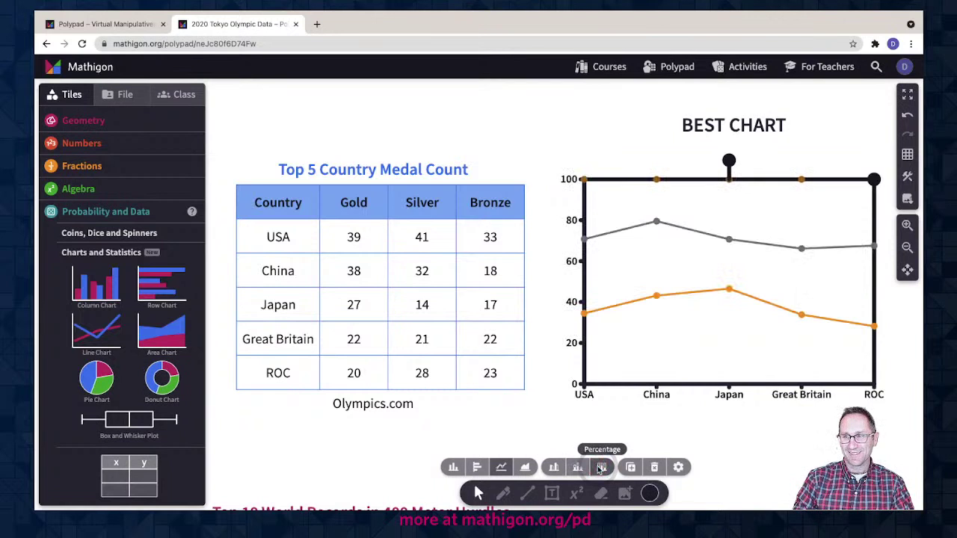
click(576, 468)
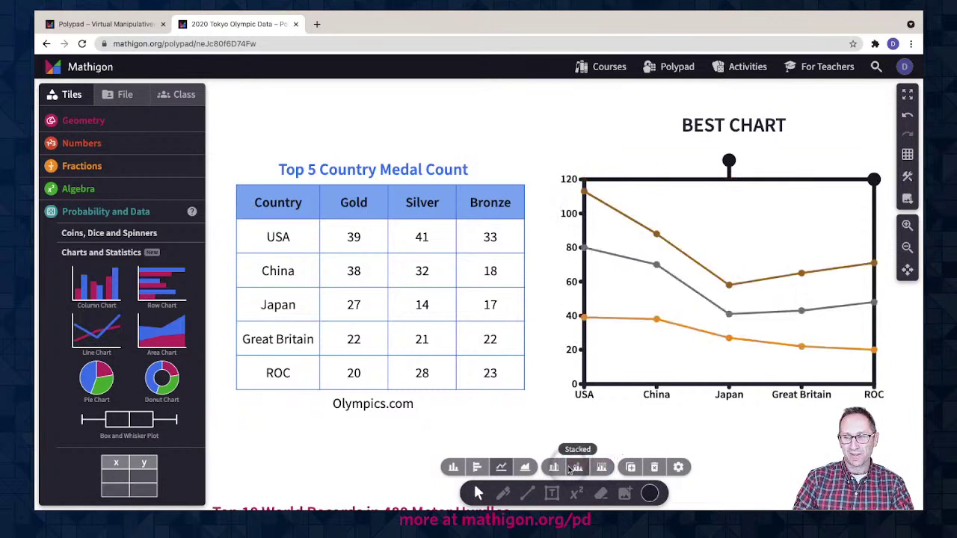
click(555, 467)
click(576, 467)
click(596, 469)
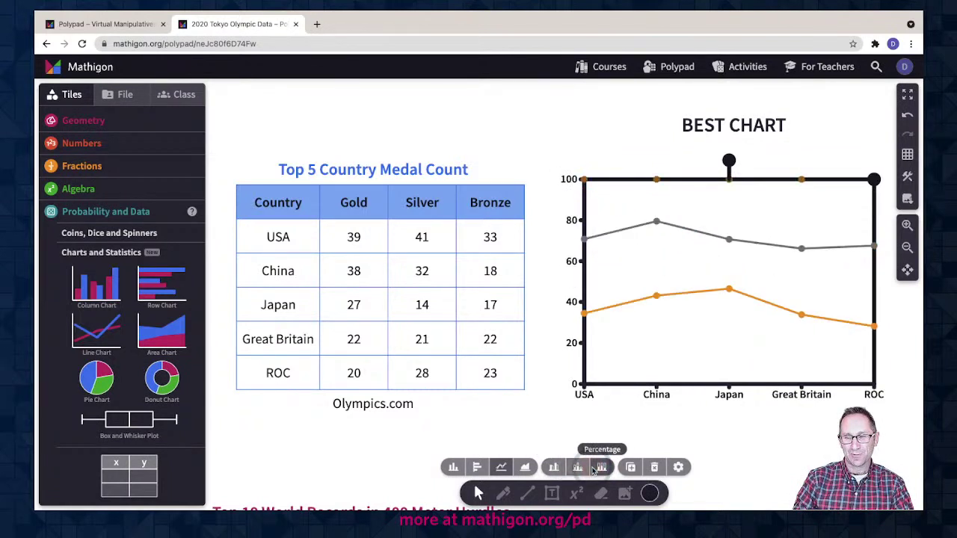
Step: Convert the medal chart to an area chart and compare its Grouped, Stacked and Percentage layouts, finishing on Percentage
click(523, 467)
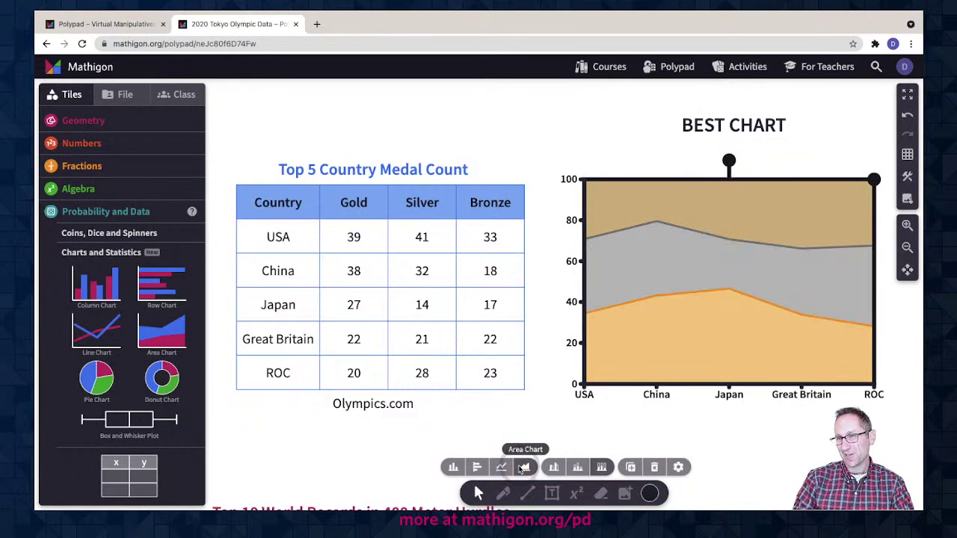
click(553, 467)
click(577, 468)
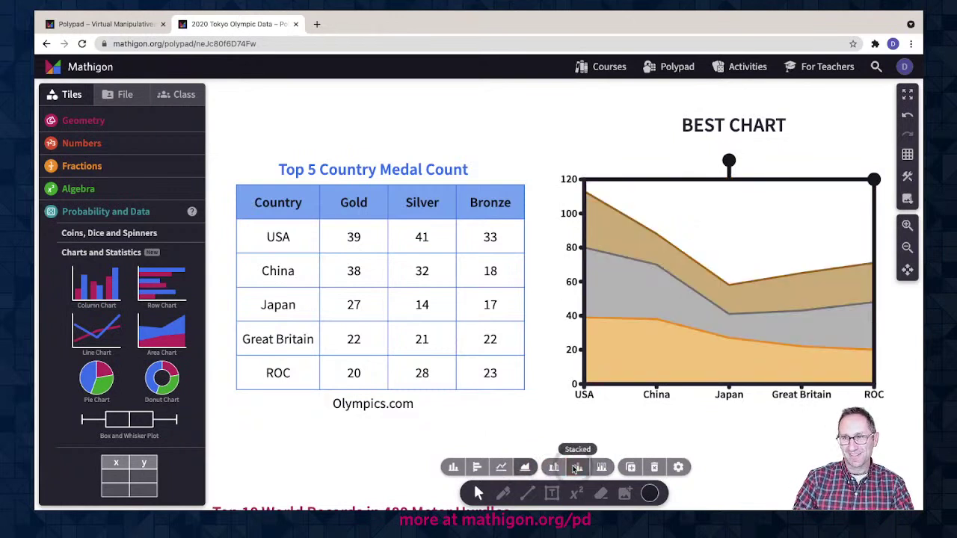
click(601, 468)
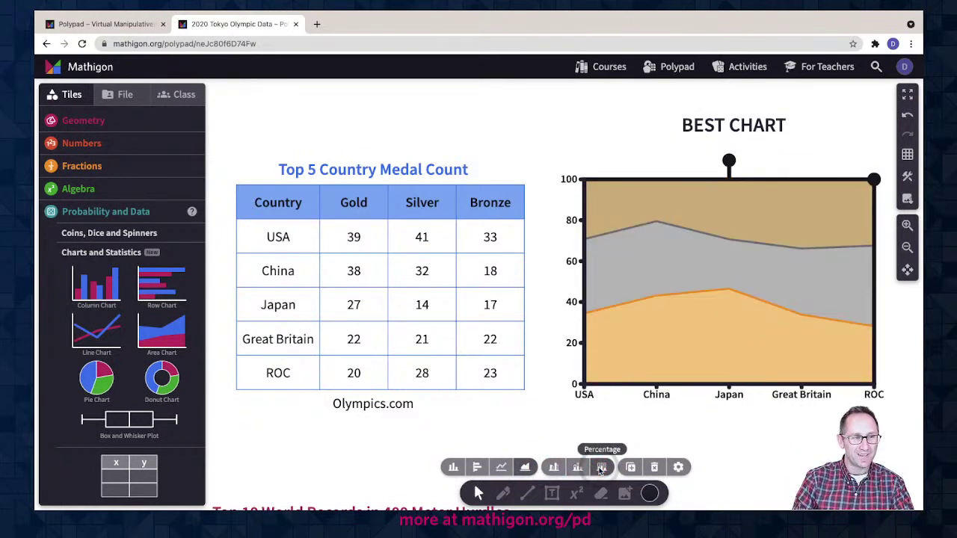
Step: Convert the medal area chart back to a column chart in the Percentage layout
click(623, 379)
drag(623, 378, 493, 339)
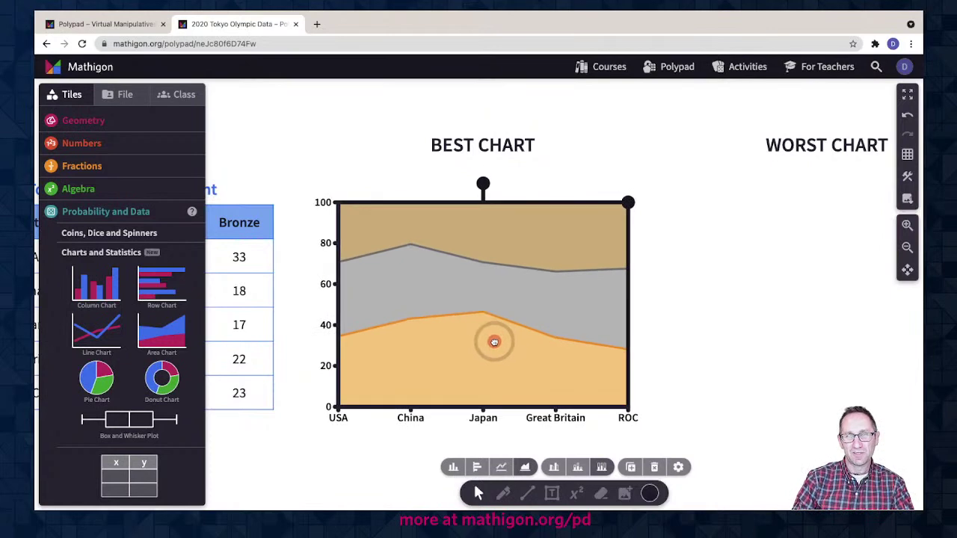
drag(646, 325, 769, 326)
click(453, 467)
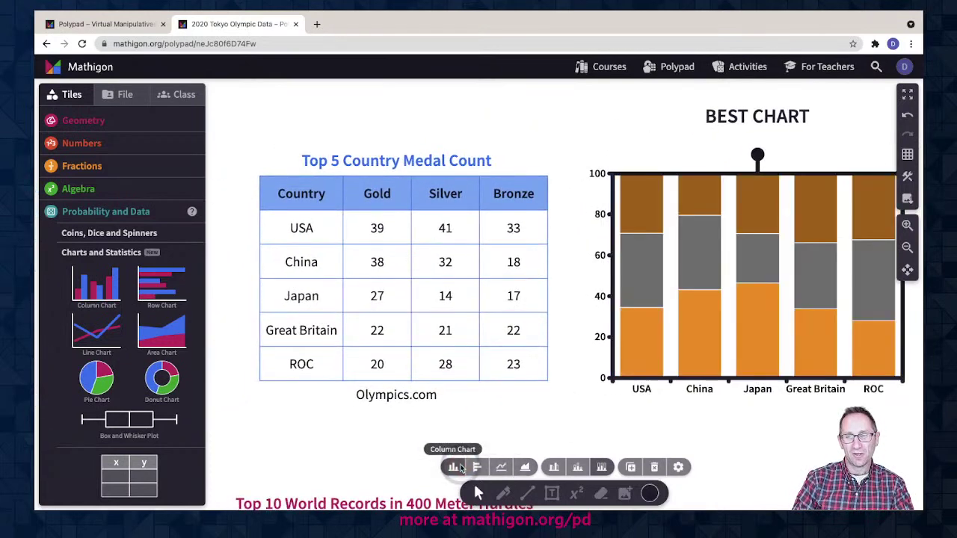
click(670, 424)
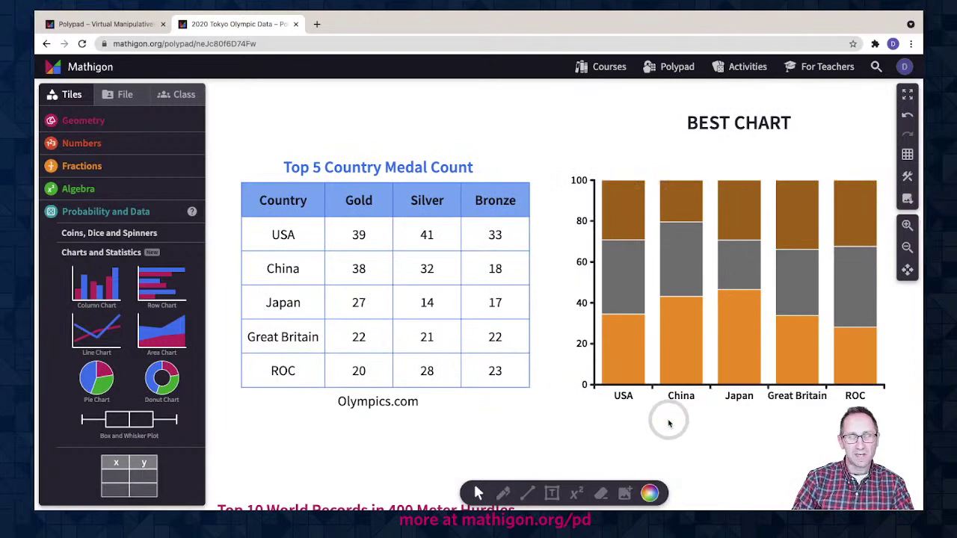
Step: Insert a pie chart beside the "Continent of Olympic Games from 1972 through 2021" table and enlarge it to about the table's height
scroll(670, 423, down, 5)
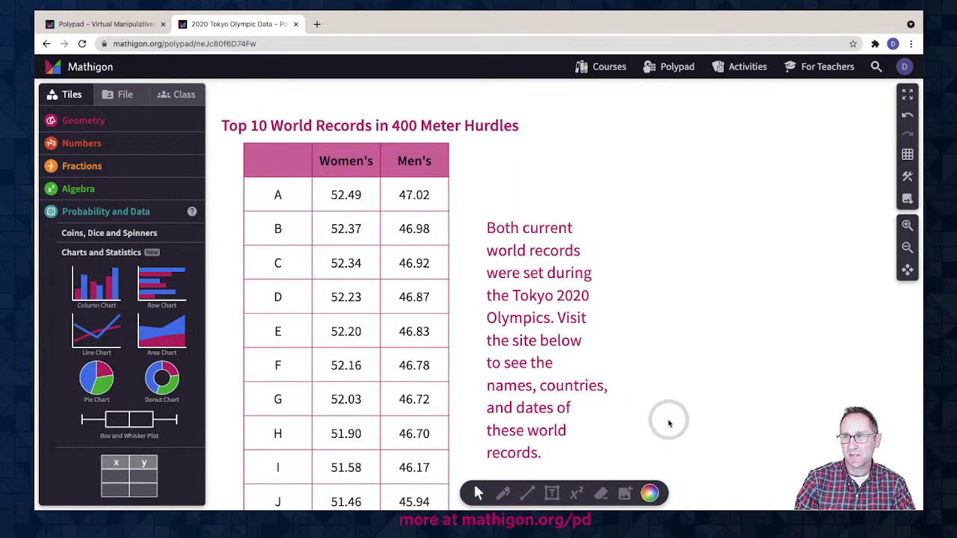
scroll(670, 424, down, 4)
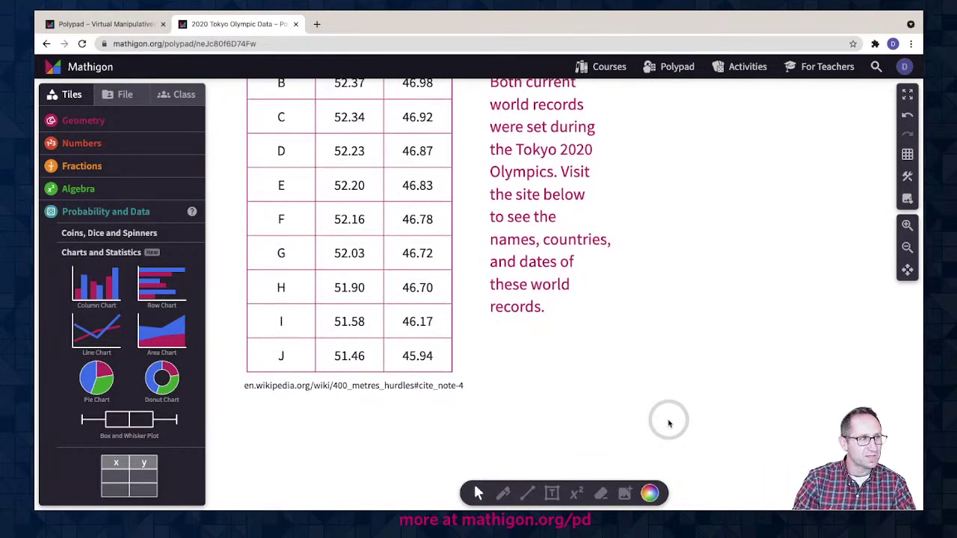
scroll(669, 423, down, 9)
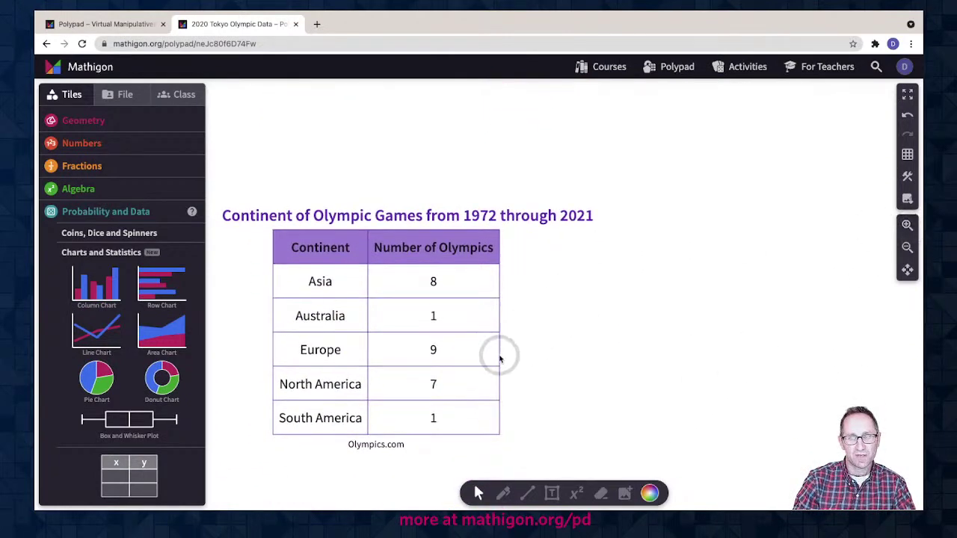
click(96, 379)
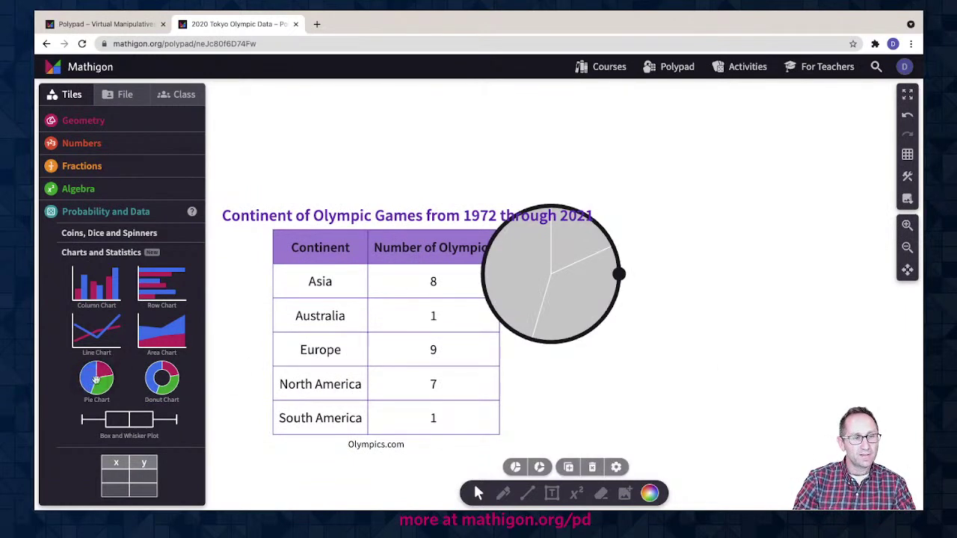
drag(618, 273, 786, 348)
drag(636, 346, 688, 337)
scroll(549, 327, down, 1)
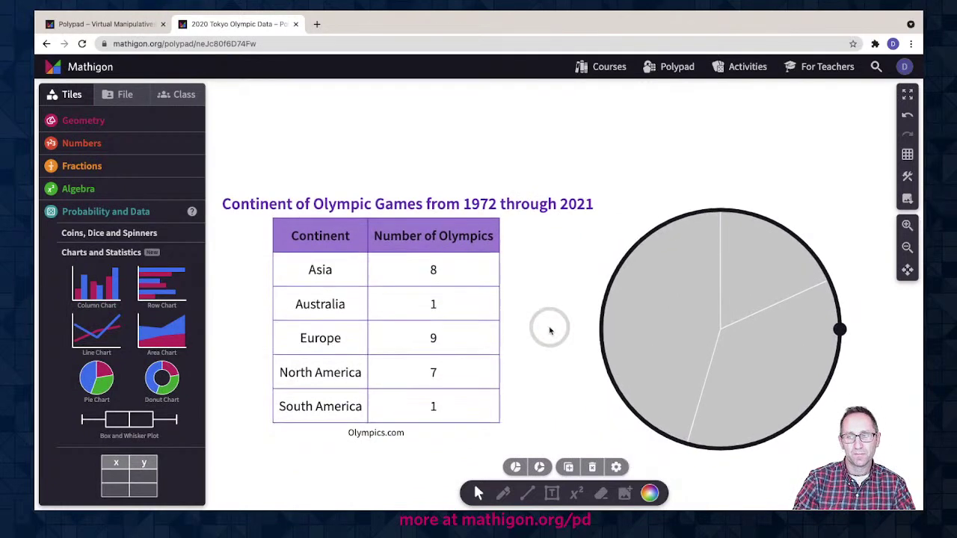
Step: Link the continent table to the blank pie chart so that the chart plots the table's data
click(438, 324)
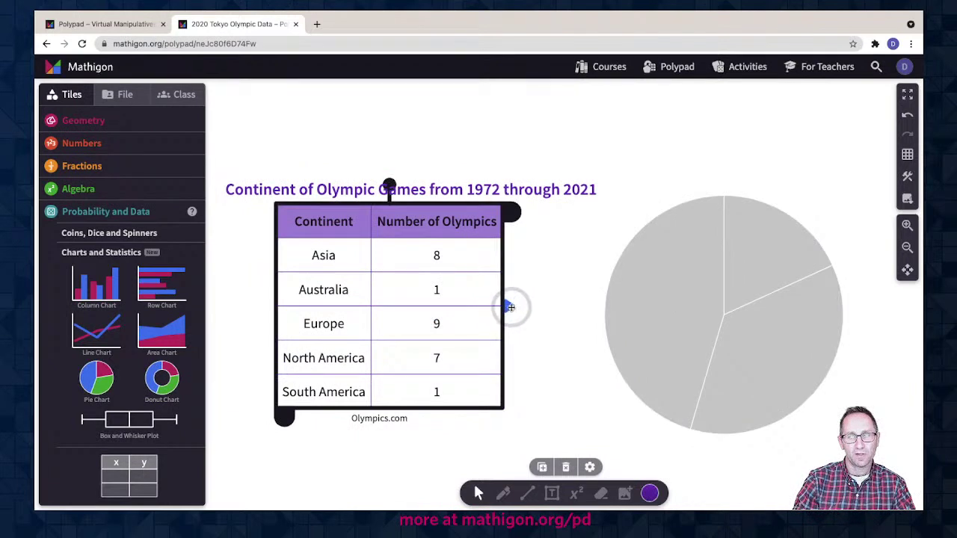
drag(509, 307, 605, 317)
click(596, 286)
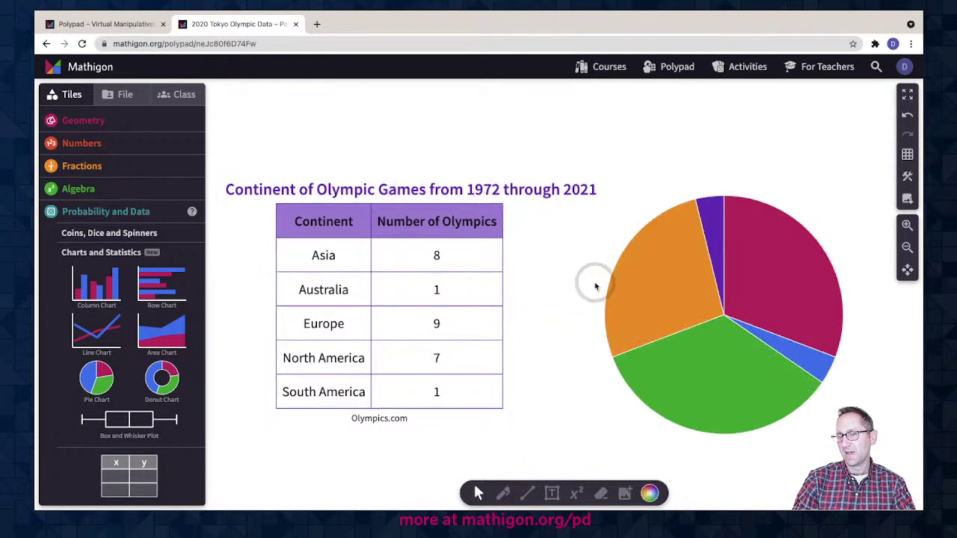
Step: Recolour the orange North America slice of the pie chart light orange using the preset colour palette
click(656, 300)
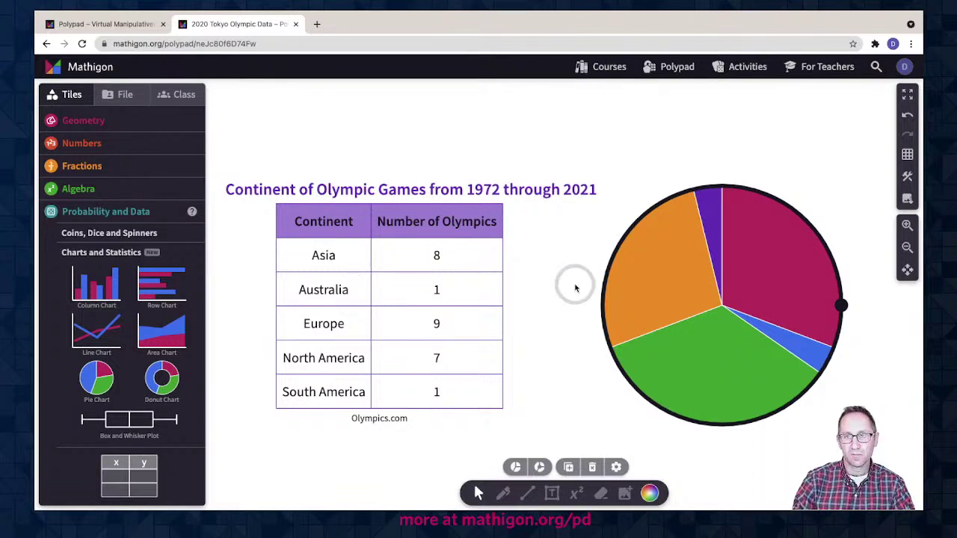
click(652, 299)
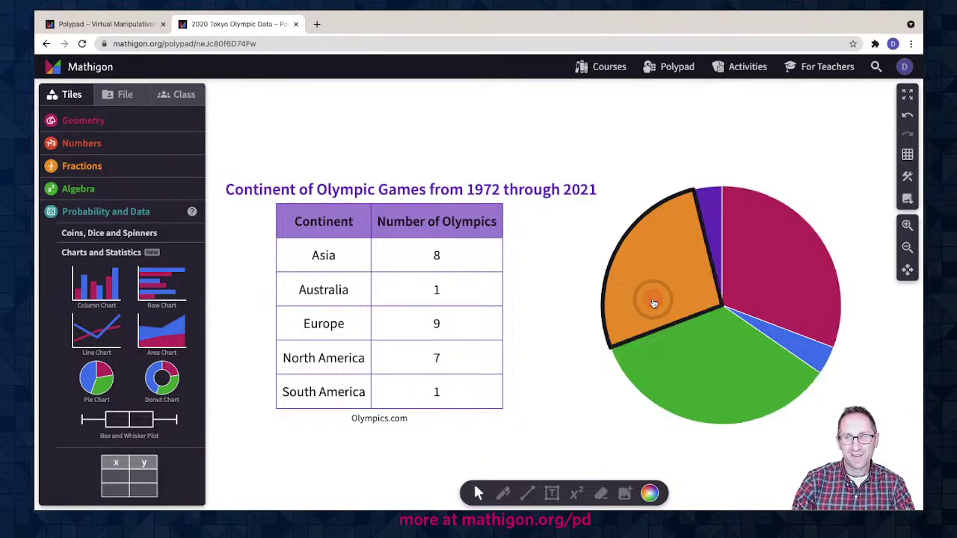
click(648, 493)
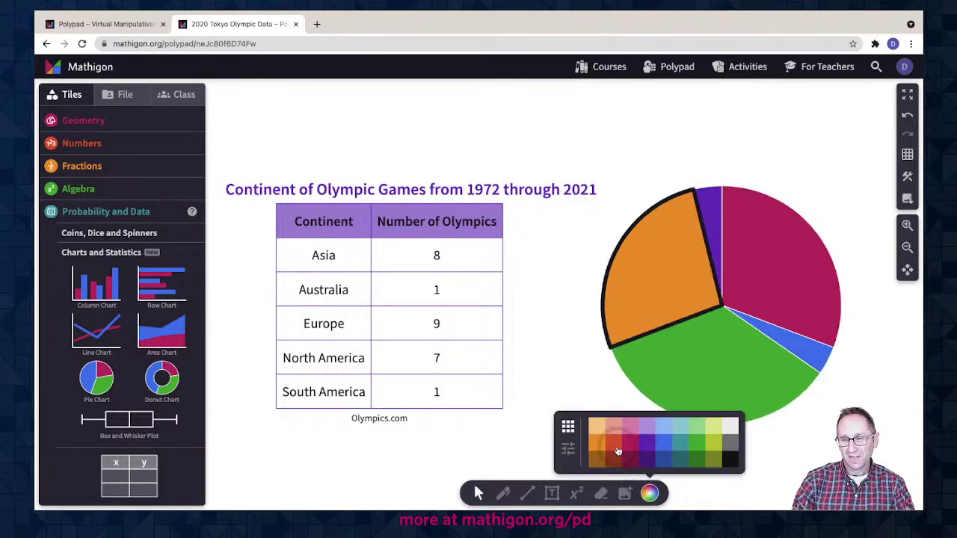
click(598, 426)
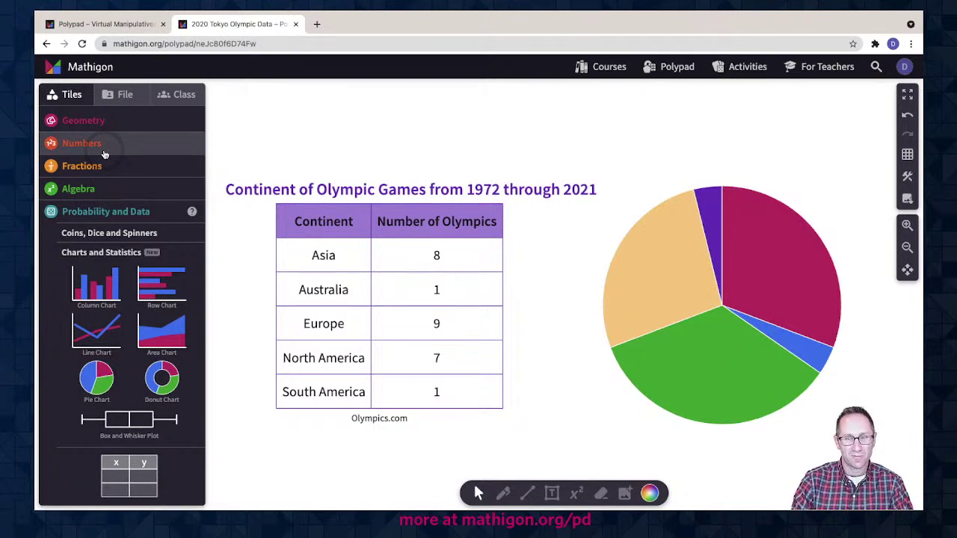
Step: Open the geometry measuring tools that contain the ruler and protractor
click(84, 124)
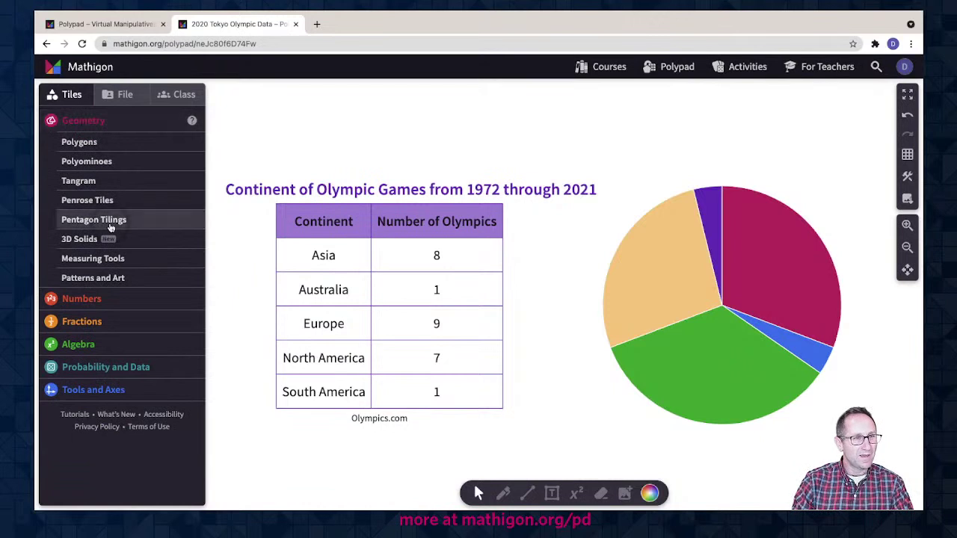
click(106, 258)
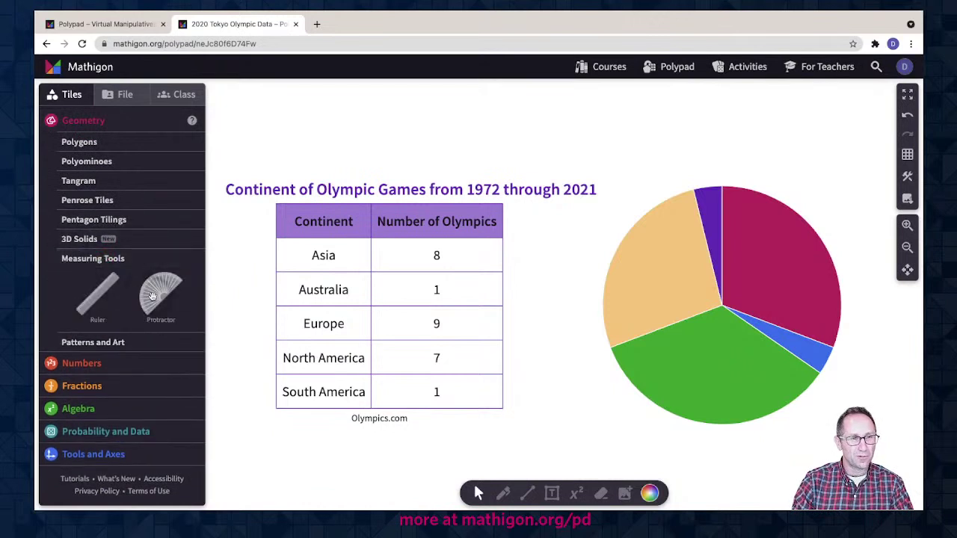
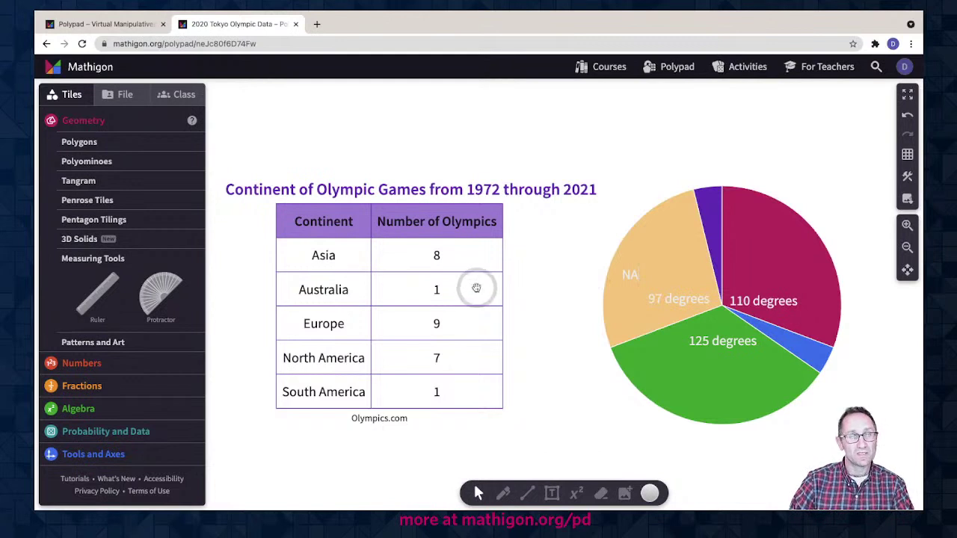
Step: Change Asia's Number of Olympics in the continent table to 9
click(441, 257)
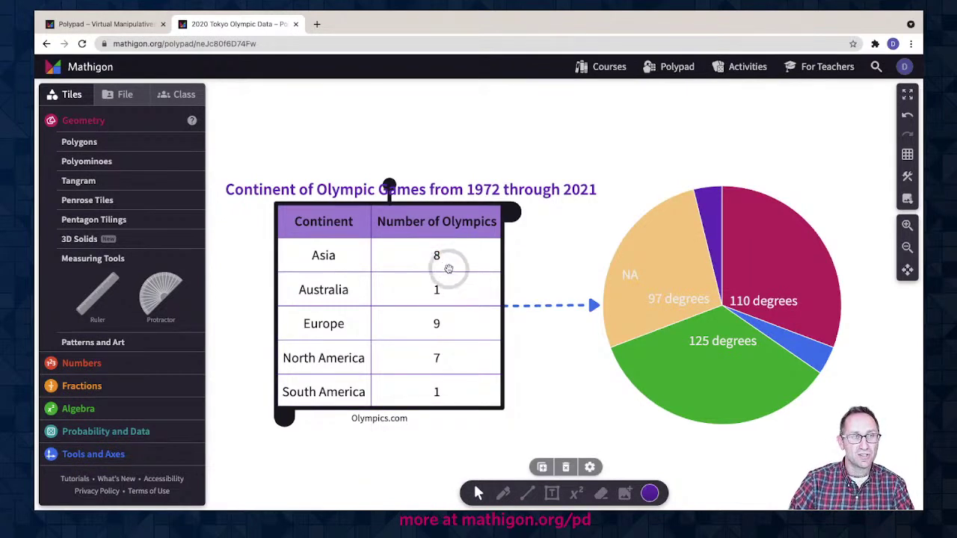
click(446, 250)
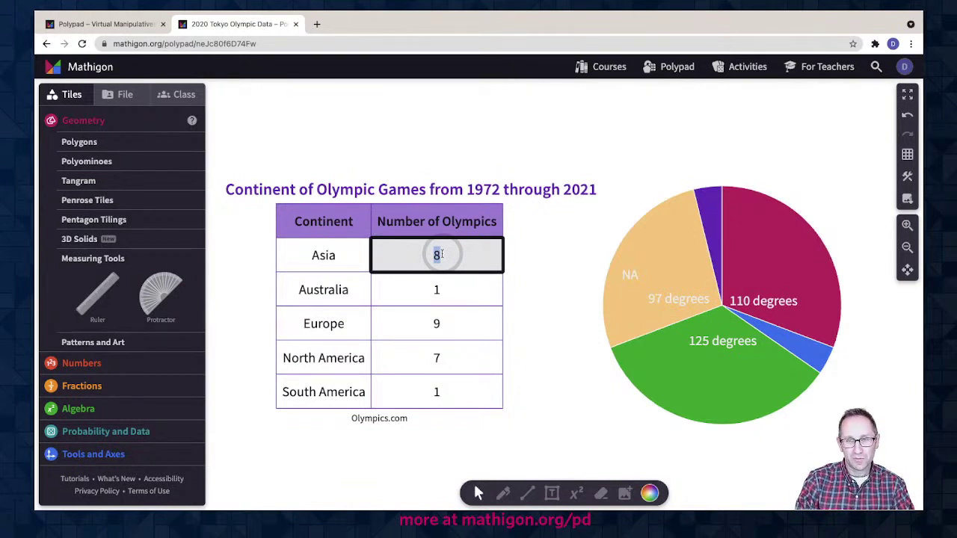
text(9)
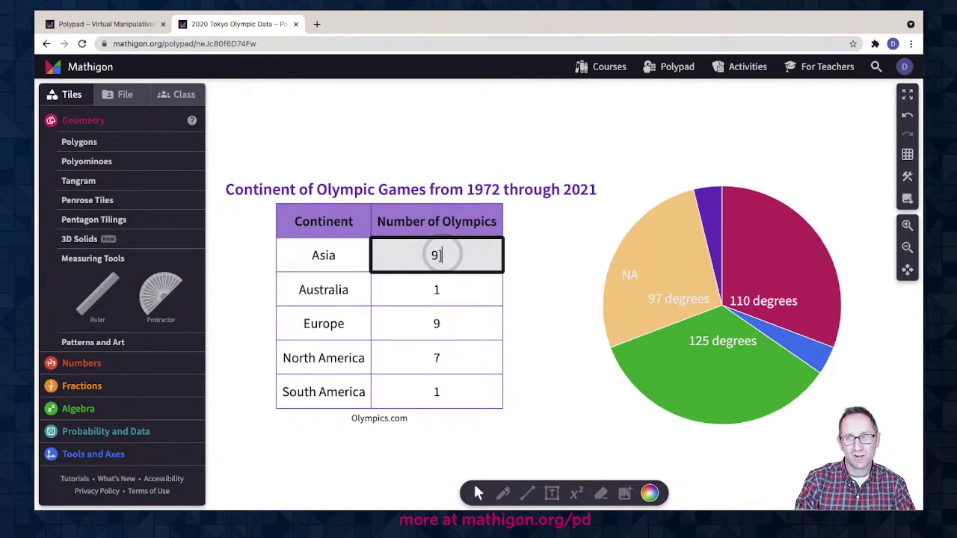
key(Return)
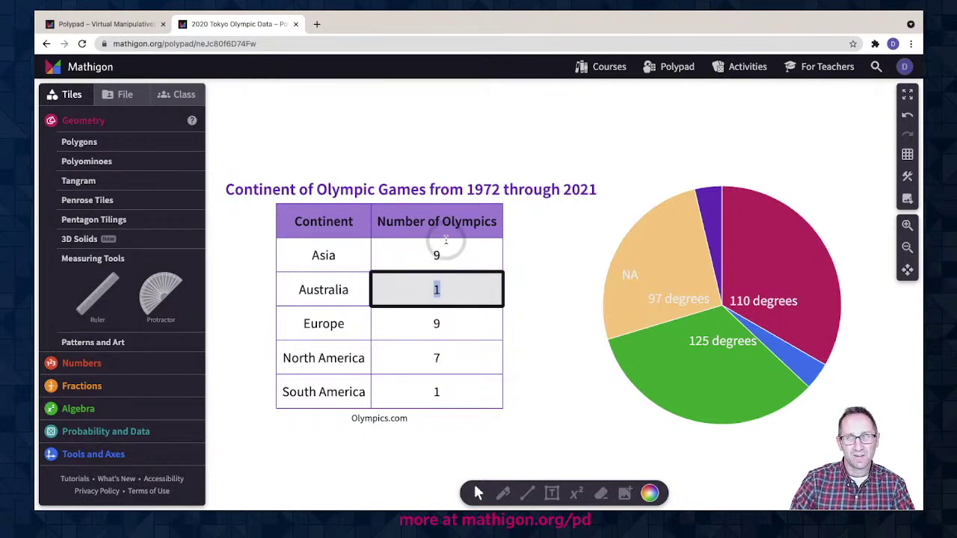
Step: Set Asia's Number of Olympics in the continent table to 12
click(442, 252)
text(12)
key(Return)
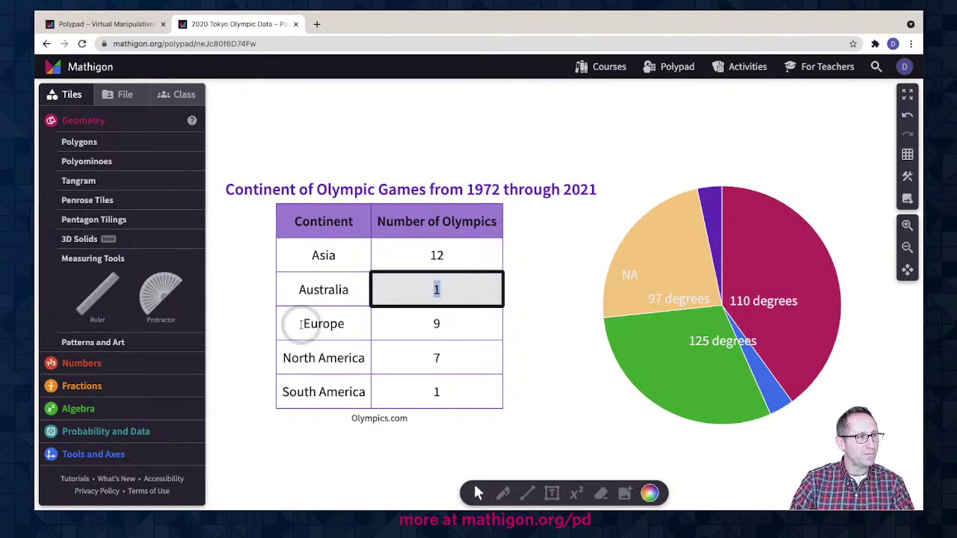
Step: Go to the activities and lesson plans page at mathigon.org/tasks, leaving the current Polypad without saving
click(269, 50)
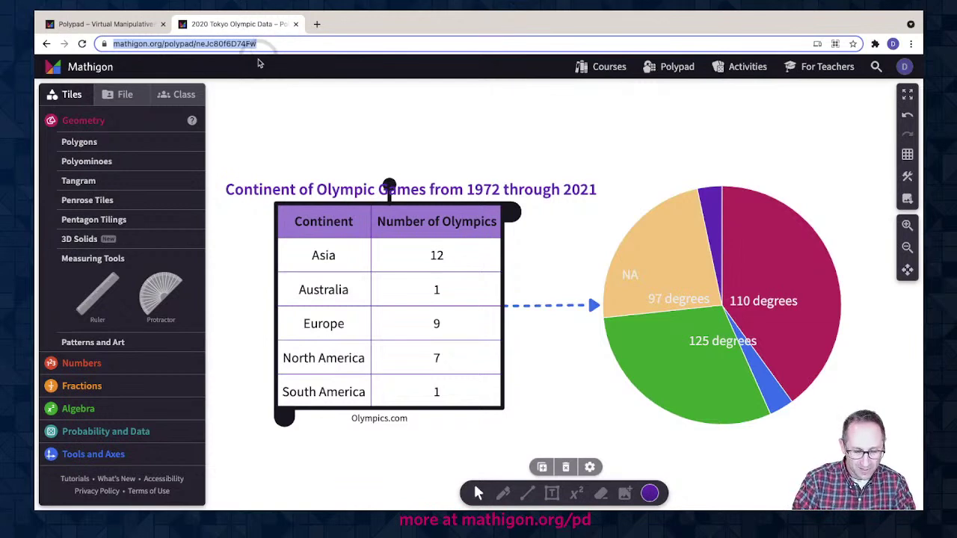
text(mathigon.org/tasks)
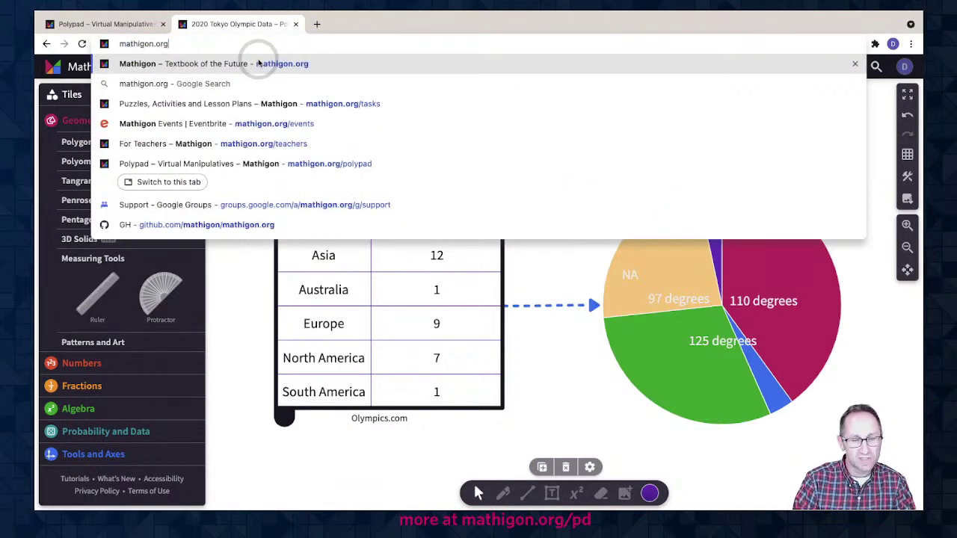
click(260, 65)
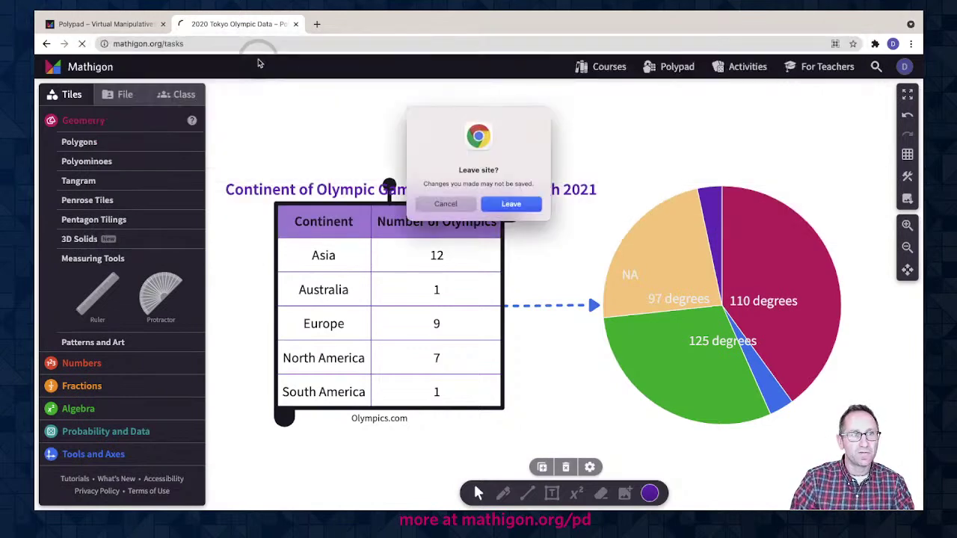
click(514, 209)
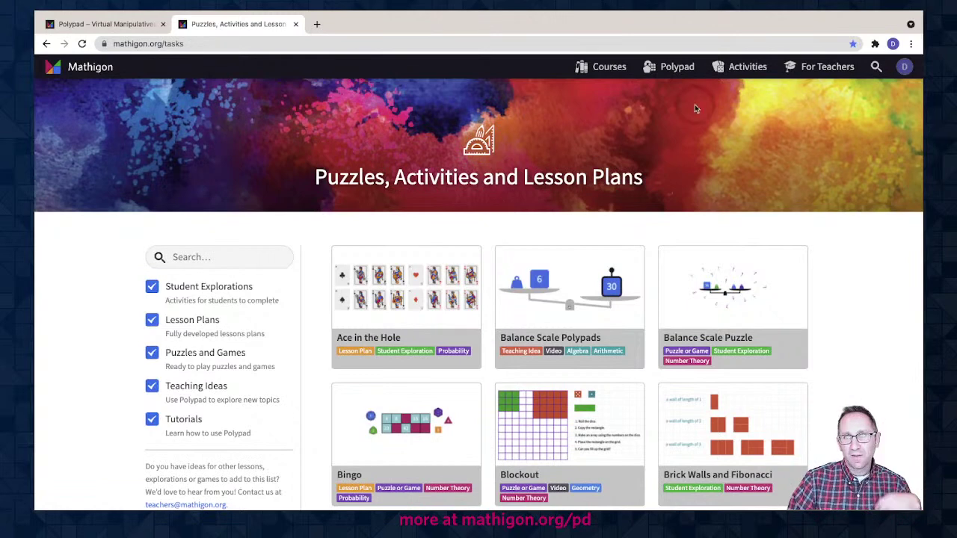
Step: Start a blank Polypad and open "N- Slow Reveal" from the Data Science Lessons folder in the library
click(677, 69)
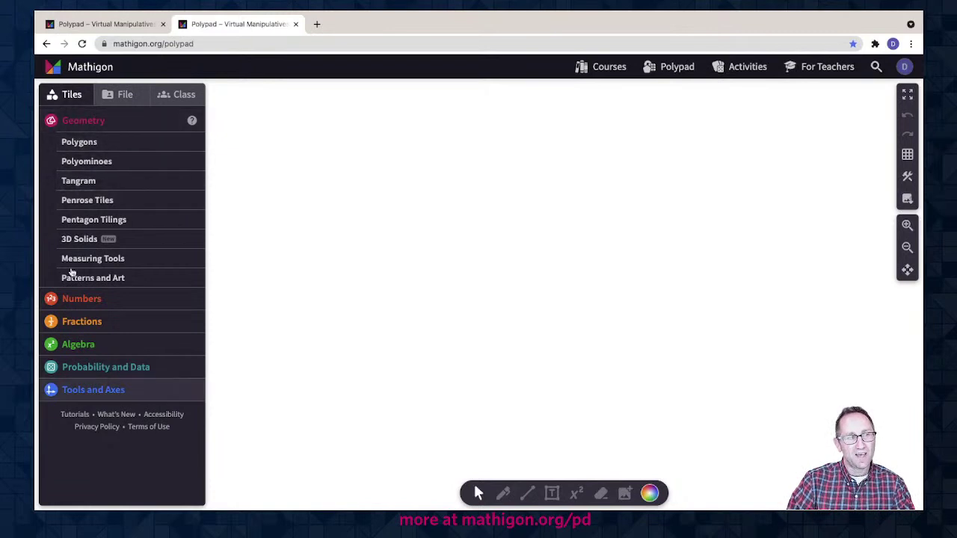
click(117, 104)
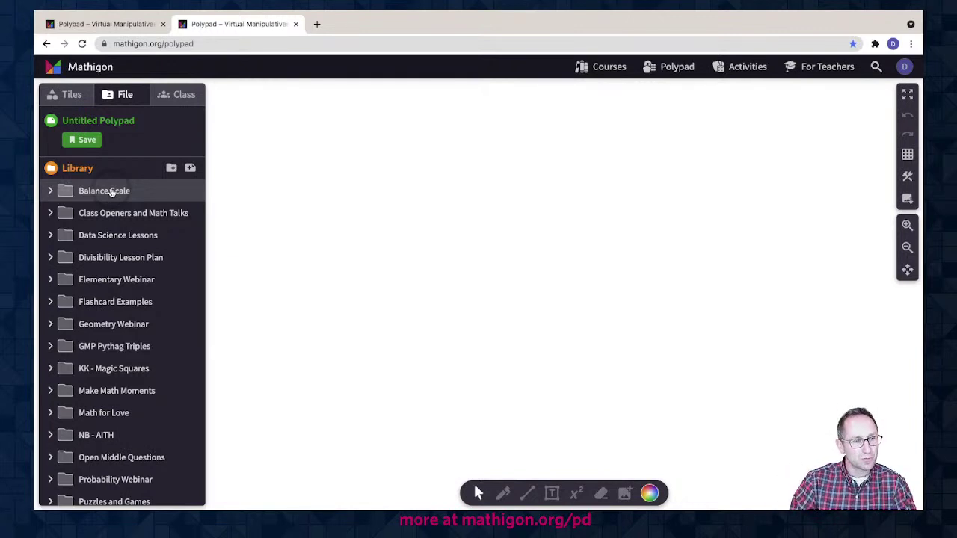
click(89, 235)
scroll(114, 294, down, 2)
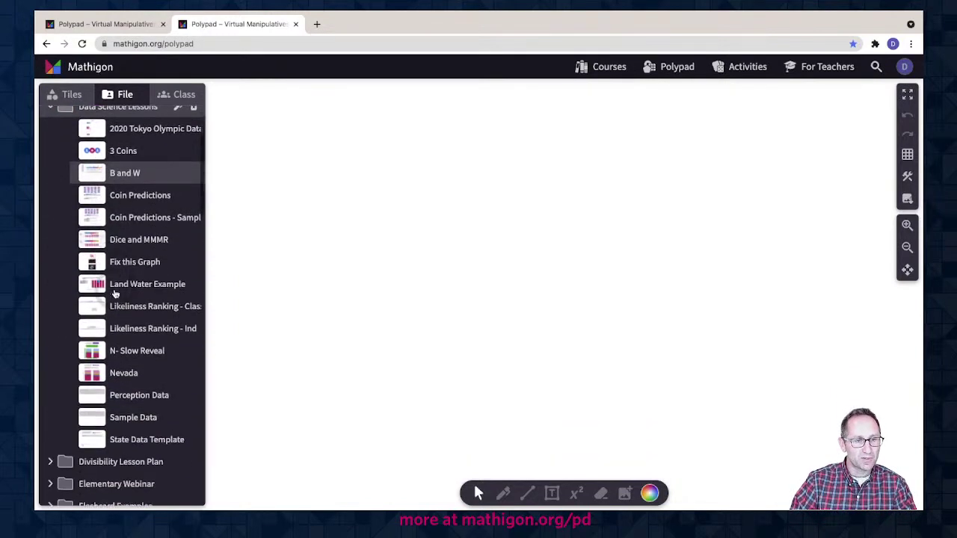
click(129, 350)
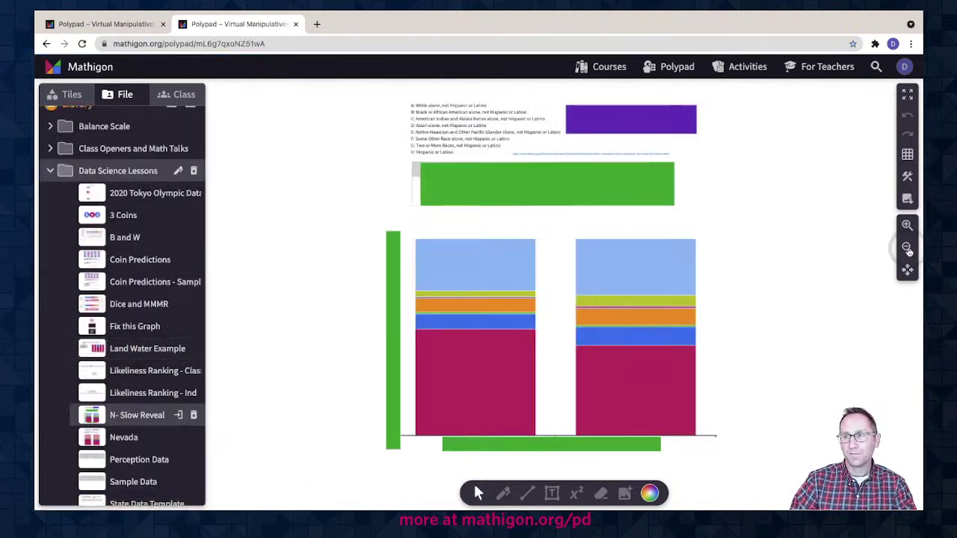
Step: Inspect the two stacked bars and select the covered data table above them to show its link to the chart
click(908, 227)
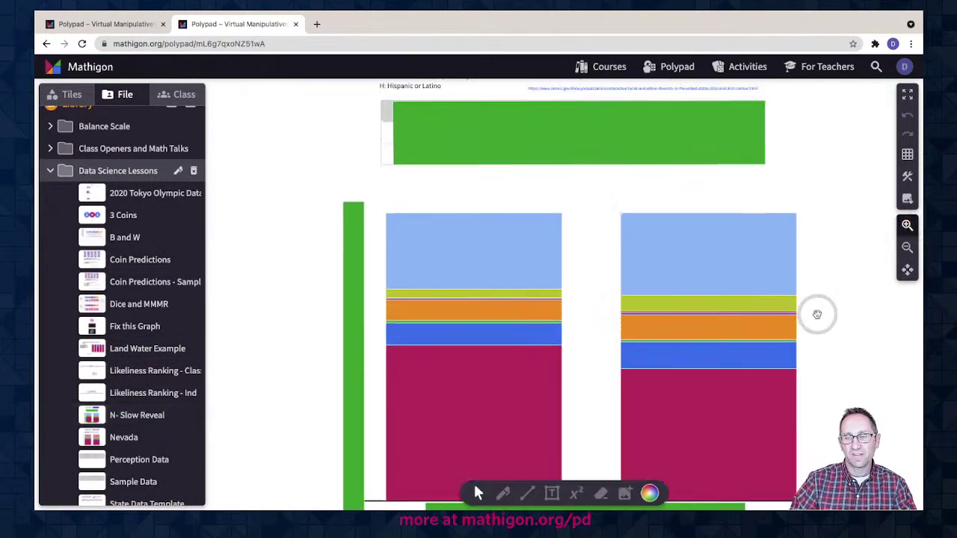
click(907, 247)
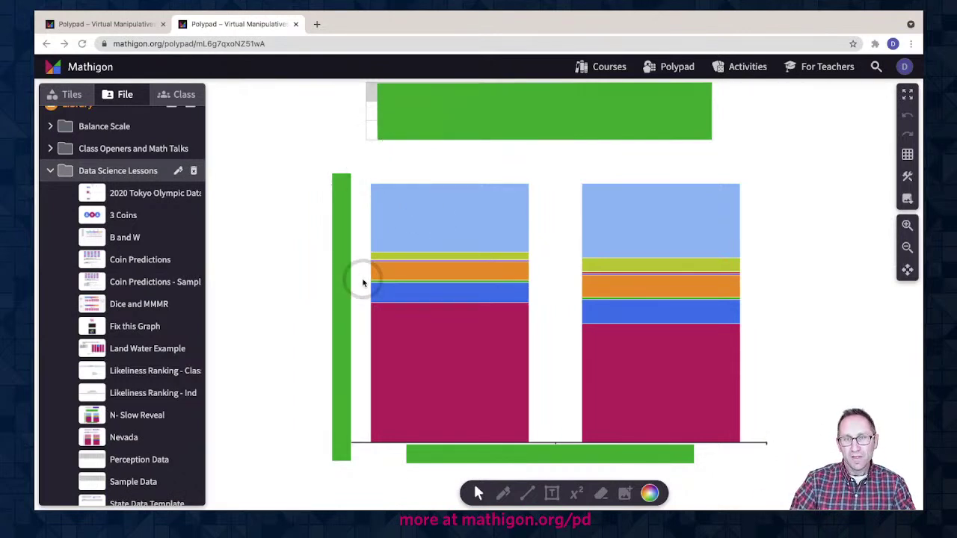
click(368, 131)
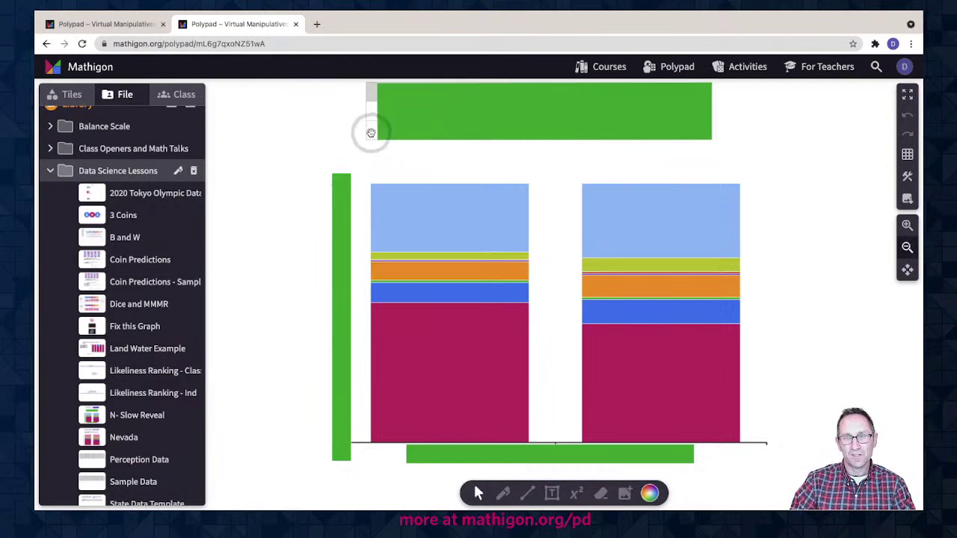
click(368, 133)
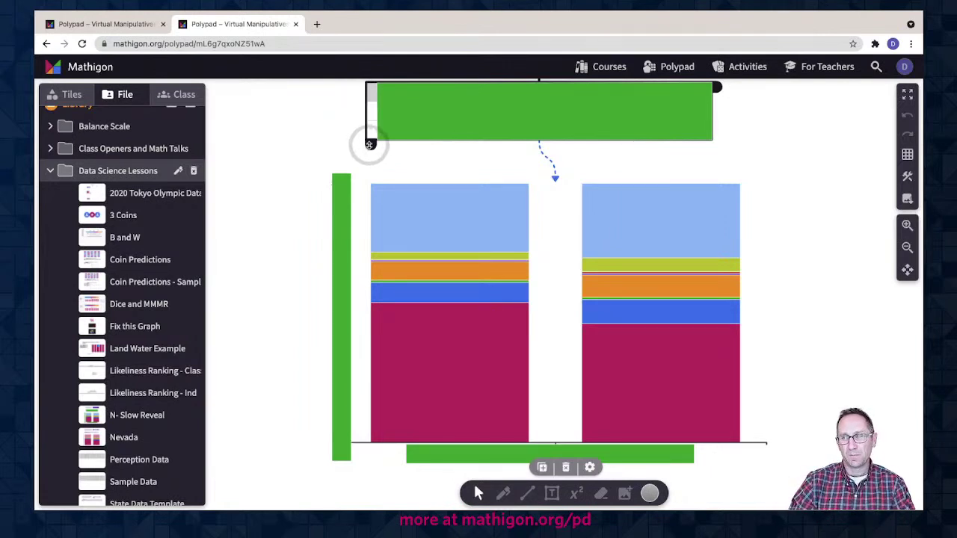
mouse_move(370, 144)
mouse_down()
mouse_move(369, 122)
mouse_move(370, 142)
mouse_move(370, 122)
mouse_move(371, 133)
mouse_up()
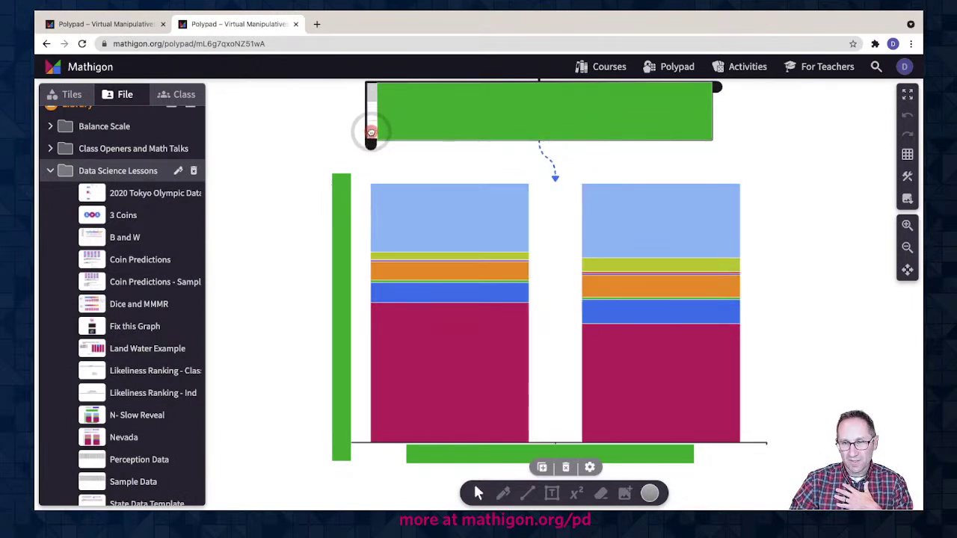
mouse_move(371, 133)
mouse_down()
mouse_move(371, 123)
mouse_move(370, 132)
mouse_up()
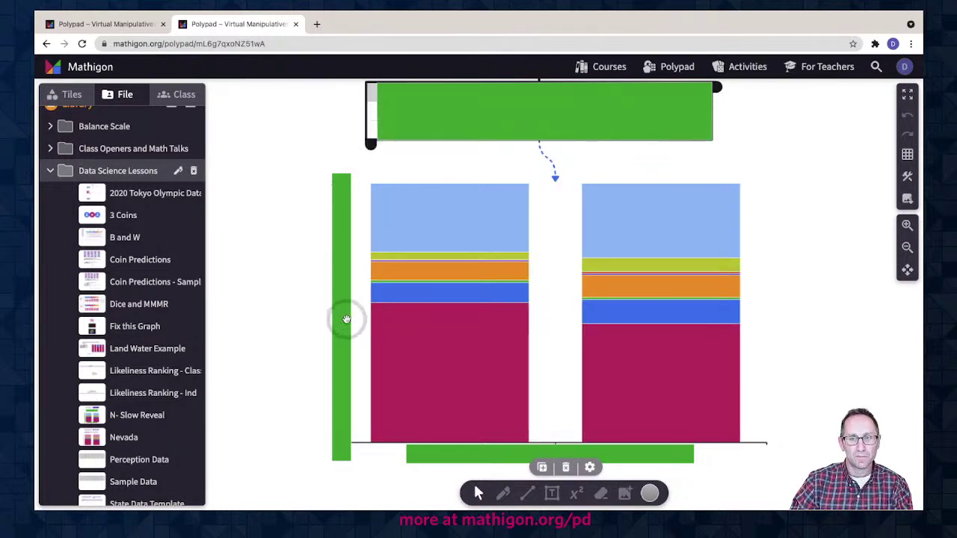
Step: Delete the green cover rectangles over the stacked bar chart's vertical and horizontal axes
click(342, 374)
key(Delete)
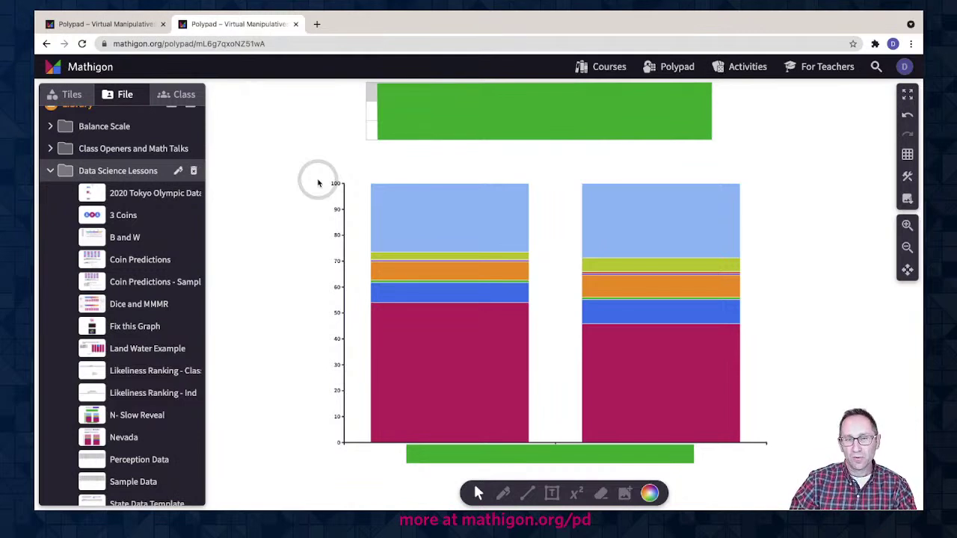
click(428, 453)
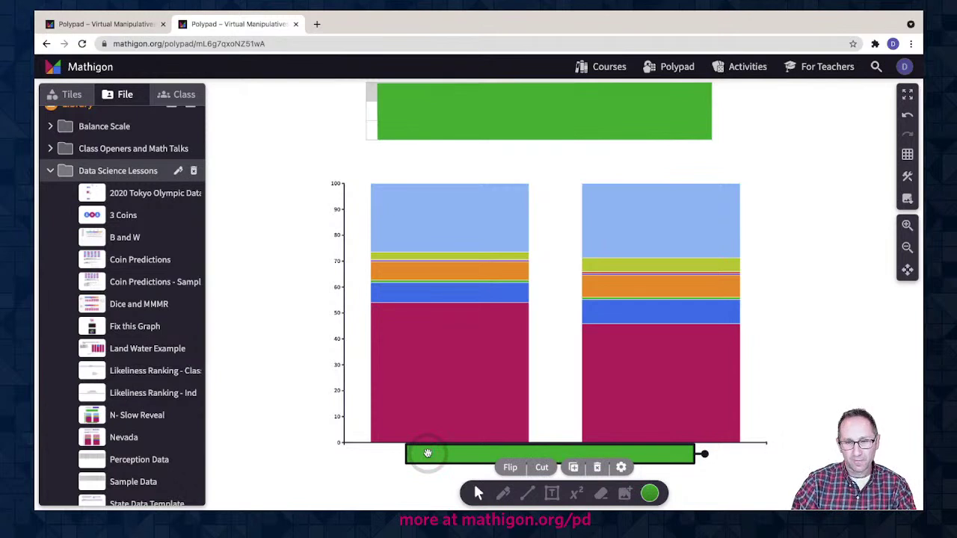
key(Delete)
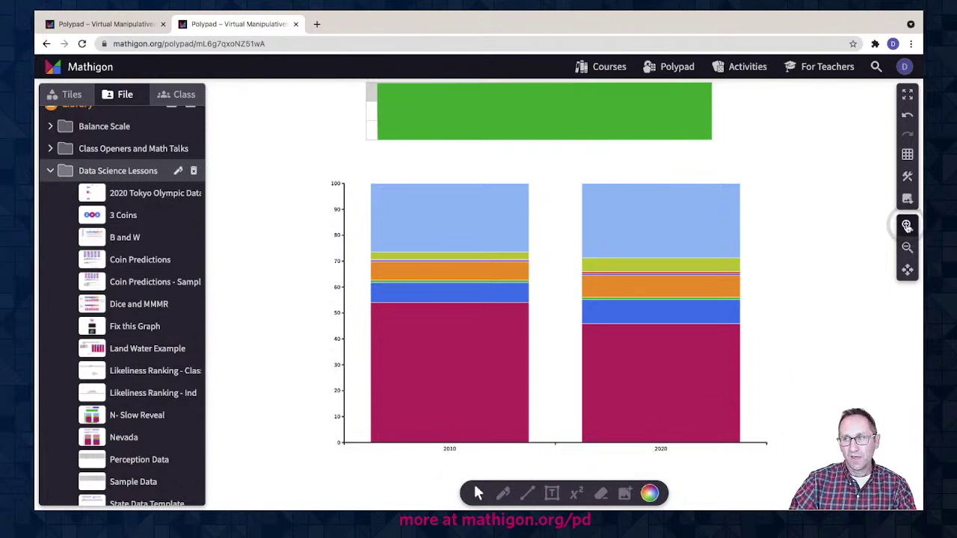
click(840, 272)
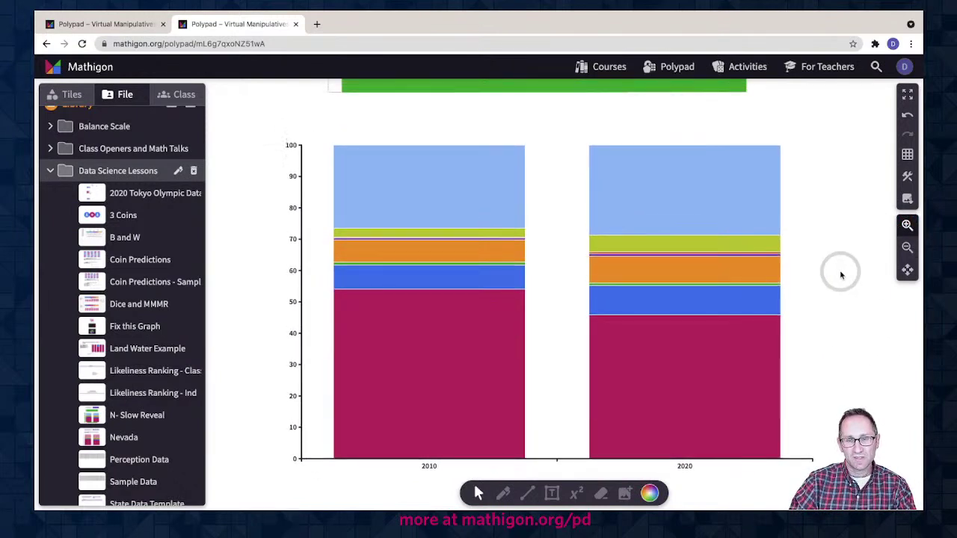
click(907, 247)
Step: Show the geometry polygon tiles used for making covers and delete the green cover over the data table
click(345, 114)
mouse_move(345, 116)
mouse_down()
mouse_move(349, 85)
mouse_move(350, 103)
mouse_up()
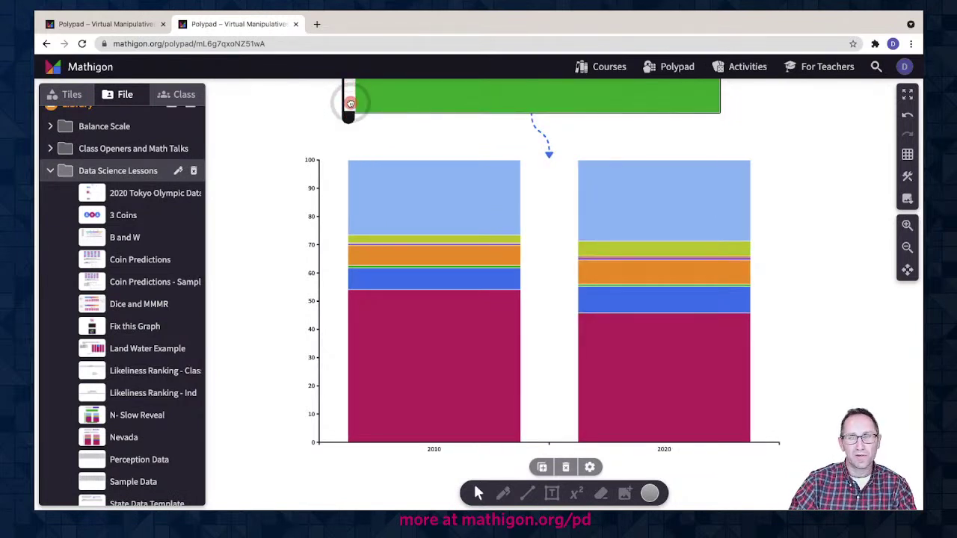
click(477, 219)
scroll(477, 219, up, 2)
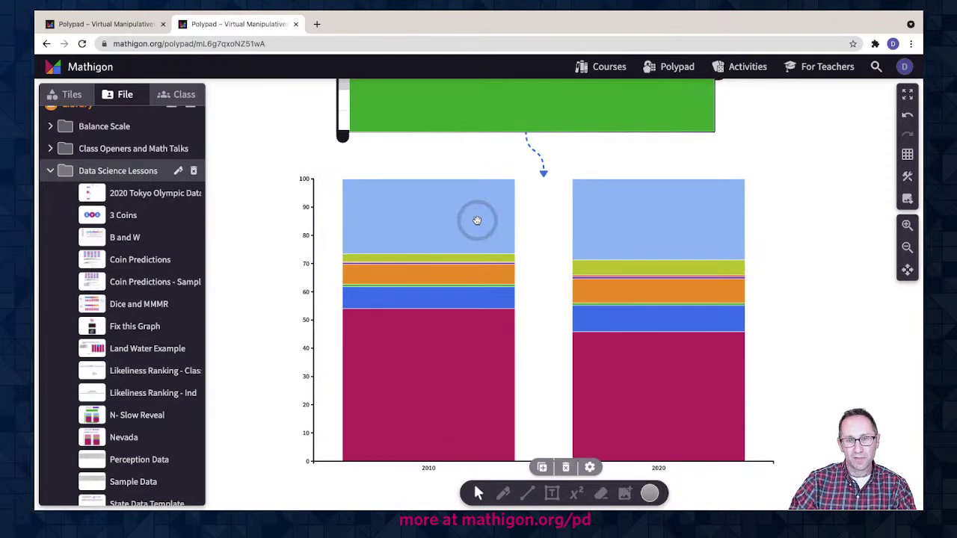
click(438, 139)
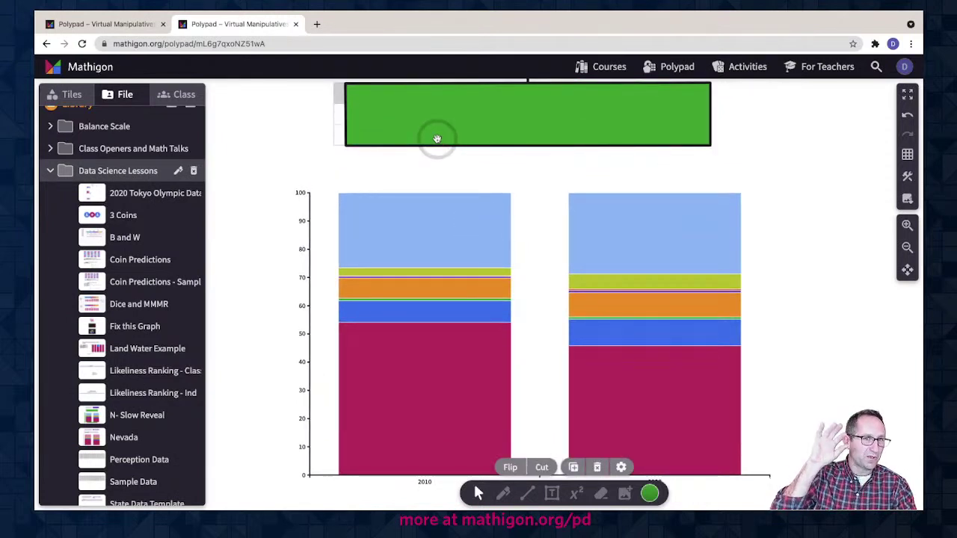
click(71, 94)
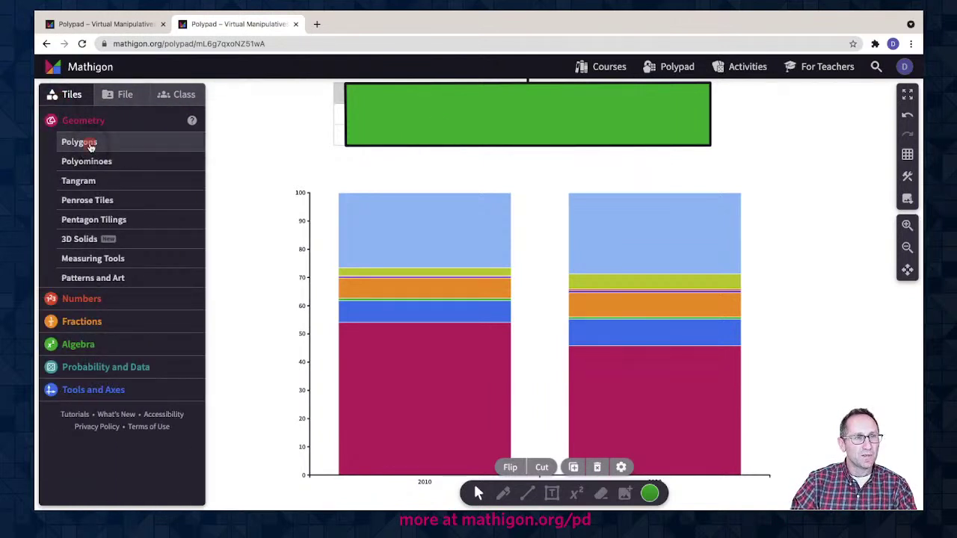
click(79, 143)
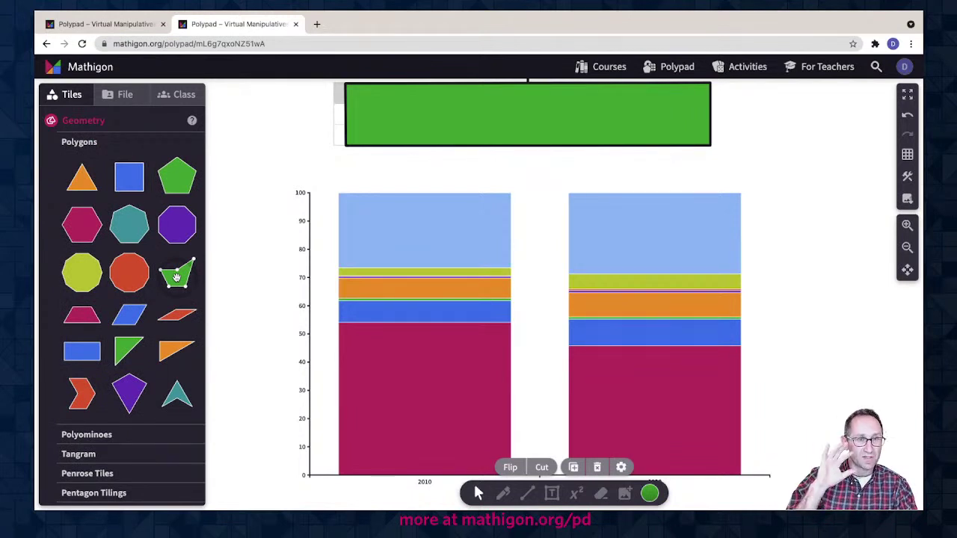
click(454, 121)
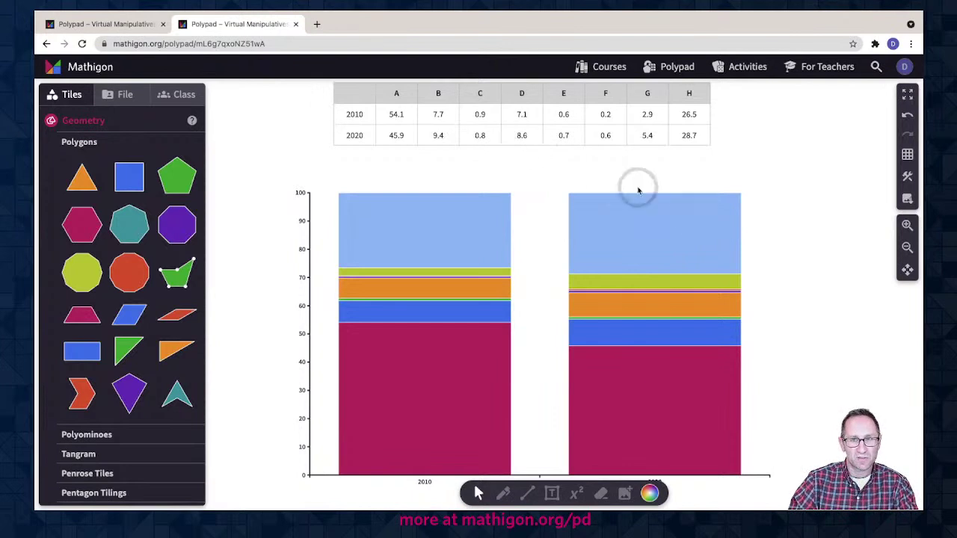
Step: Examine the A to H category key above the data table together with the 2010 and 2020 table values
click(906, 247)
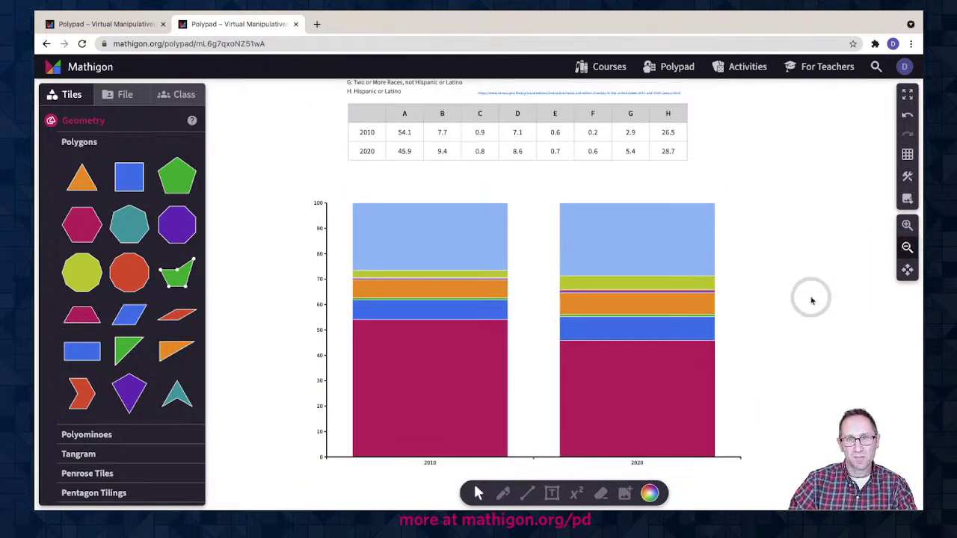
click(907, 248)
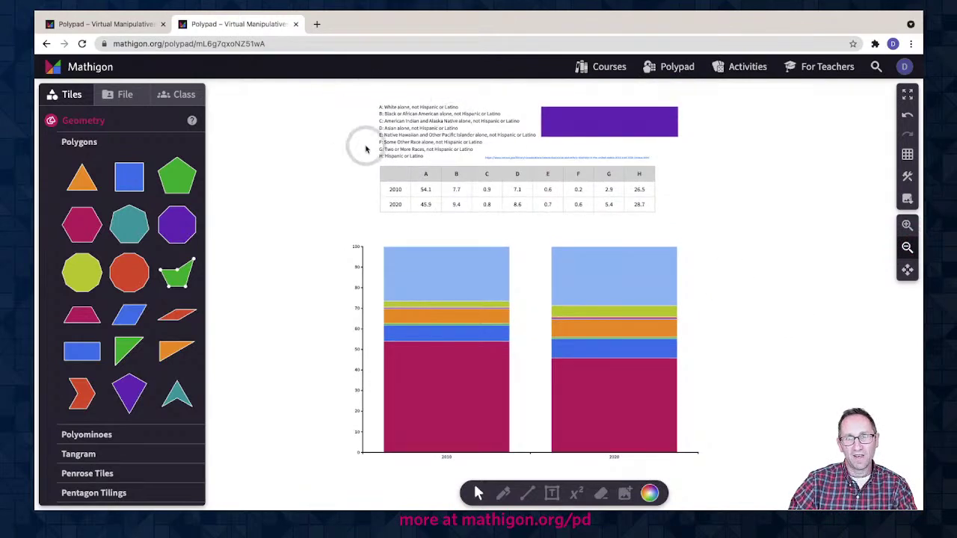
click(907, 224)
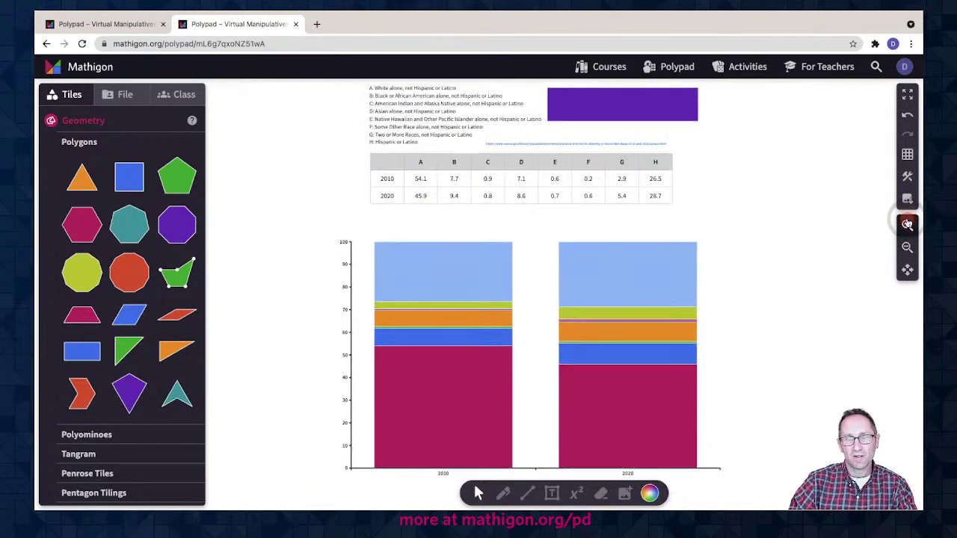
scroll(581, 338, up, 5)
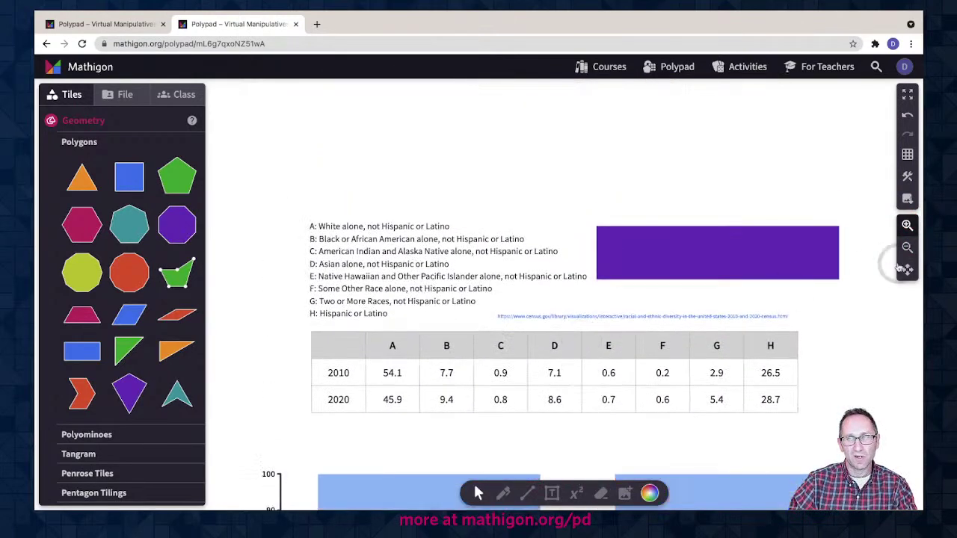
click(906, 228)
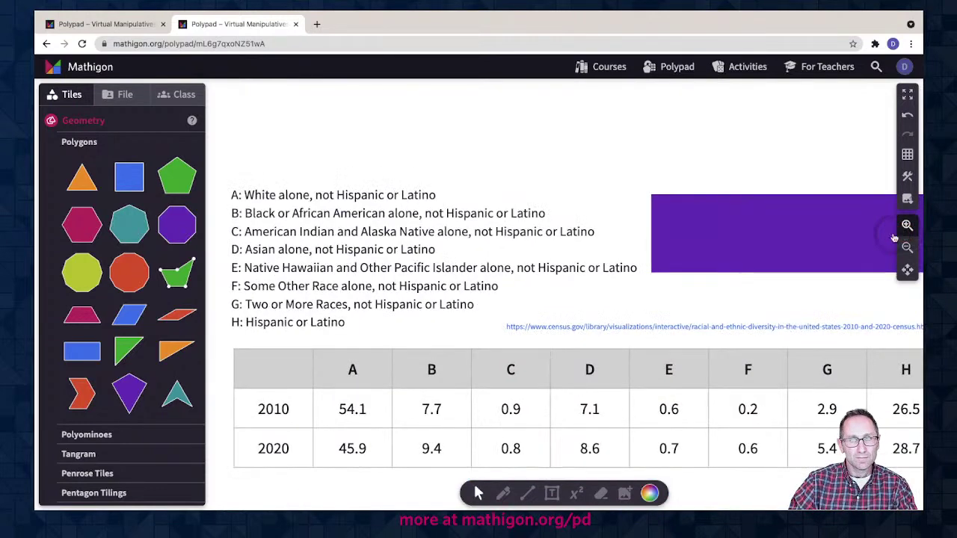
scroll(745, 269, left, 1)
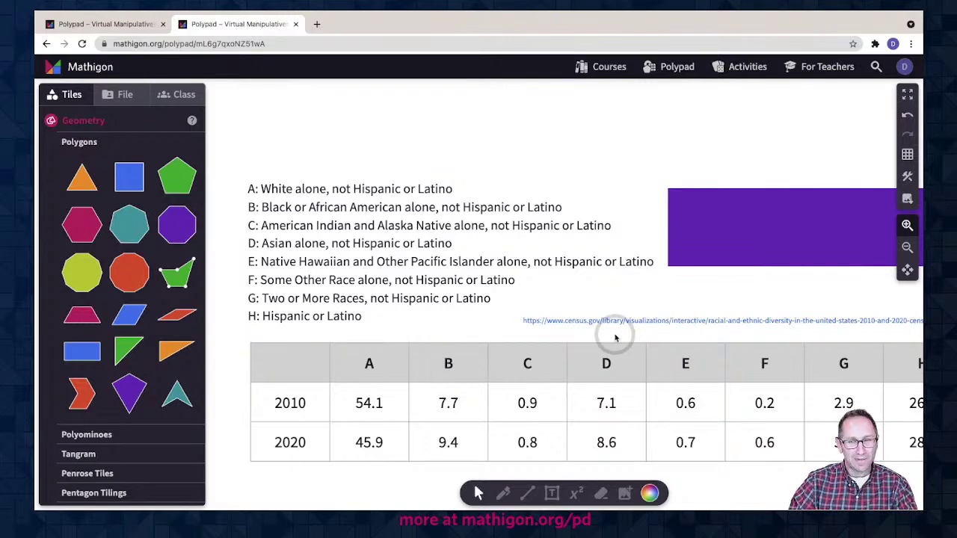
Step: Compare the stacked bars with the data table and delete the purple cover rectangle beside the category key
scroll(615, 338, down, 10)
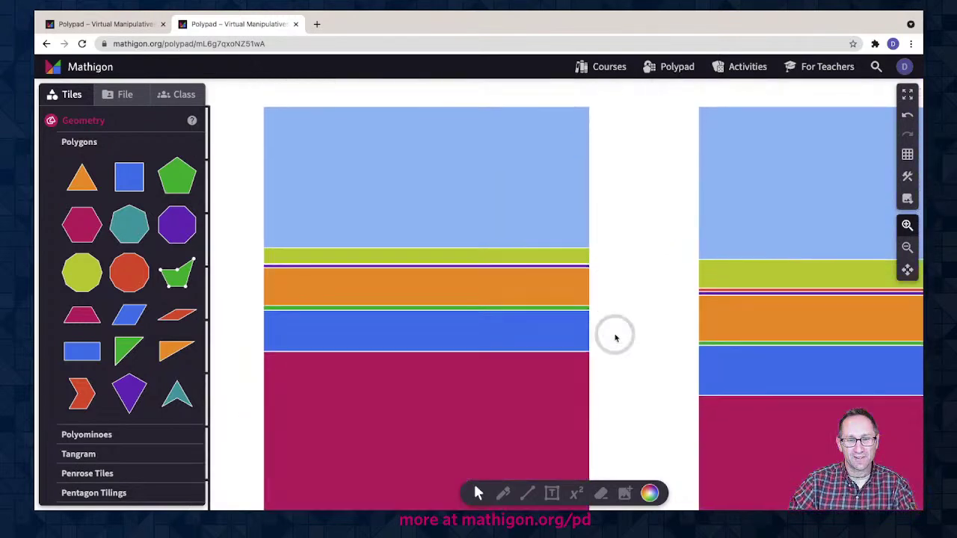
scroll(615, 338, down, 3)
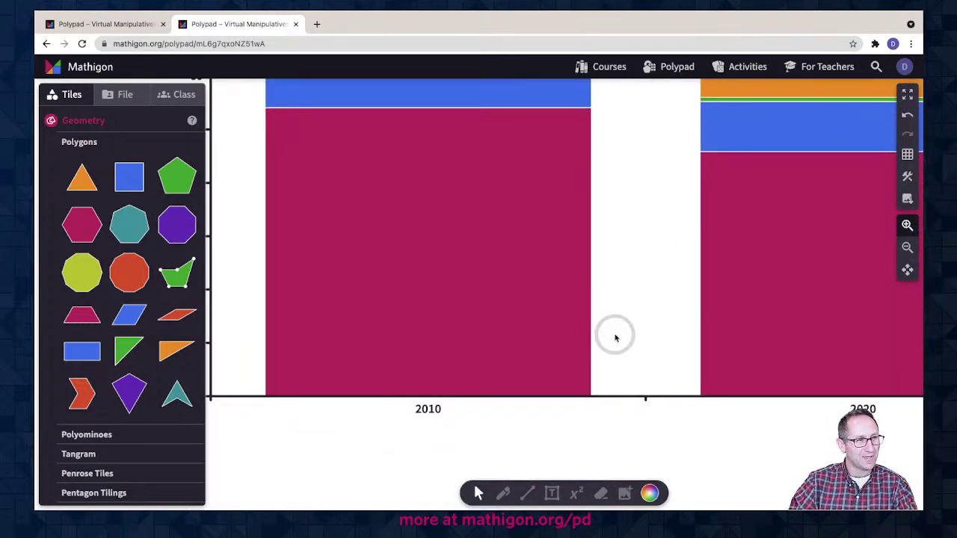
scroll(616, 338, up, 10)
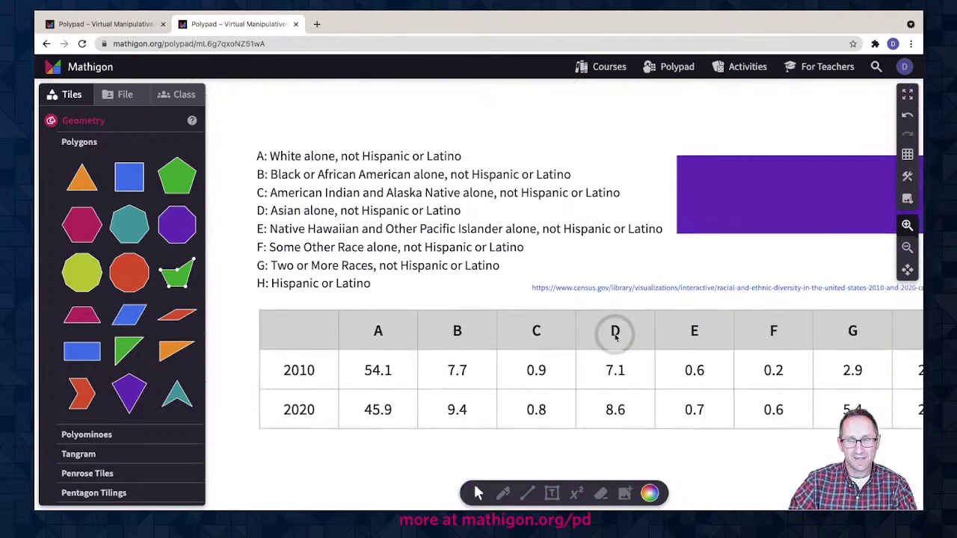
click(906, 247)
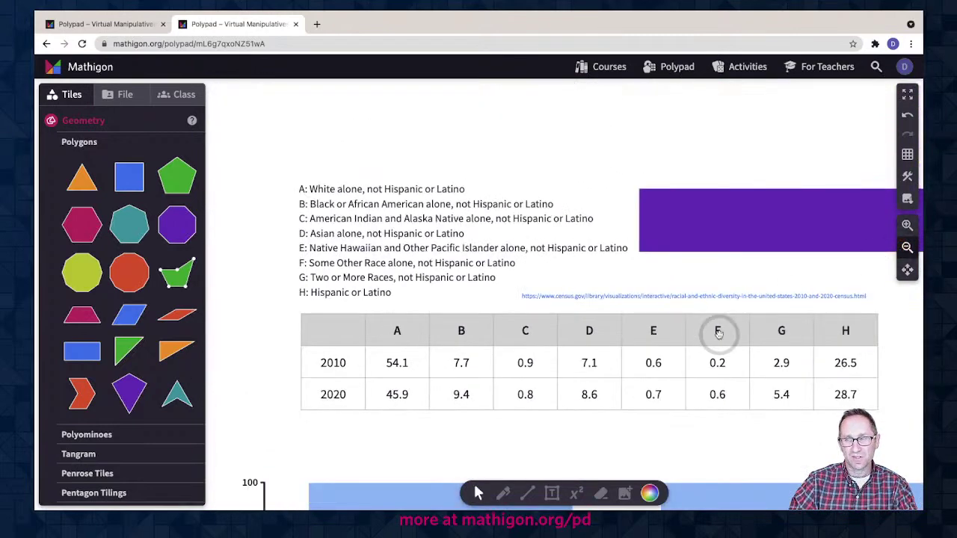
scroll(718, 332, right, 1)
click(691, 241)
key(Delete)
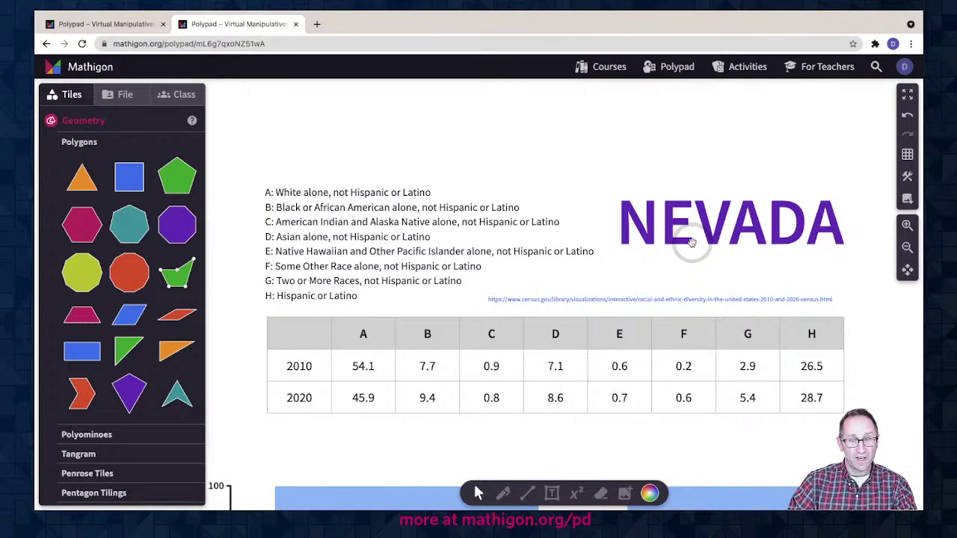
Step: Examine the complete 2010 and 2020 stacked bar chart together with its data table and state title
click(907, 247)
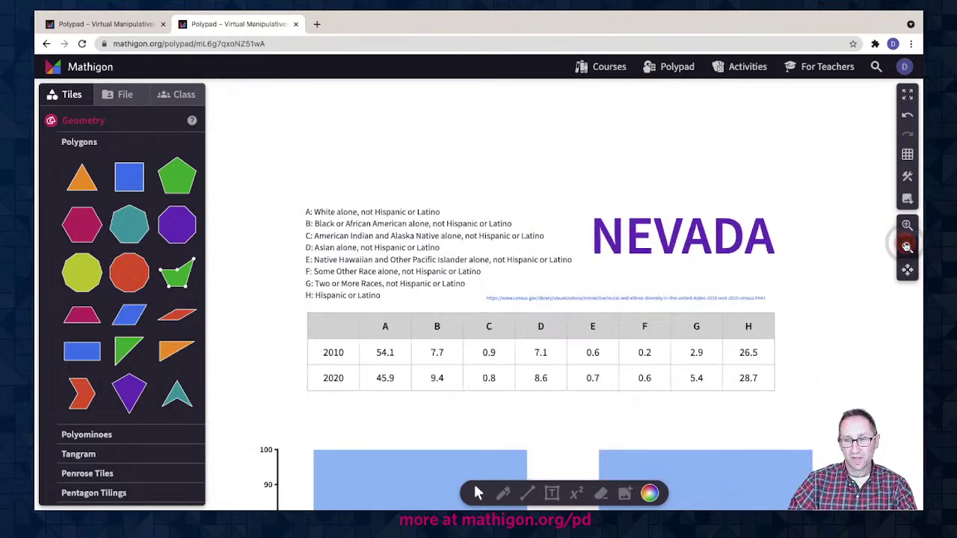
scroll(753, 290, down, 3)
scroll(755, 291, down, 2)
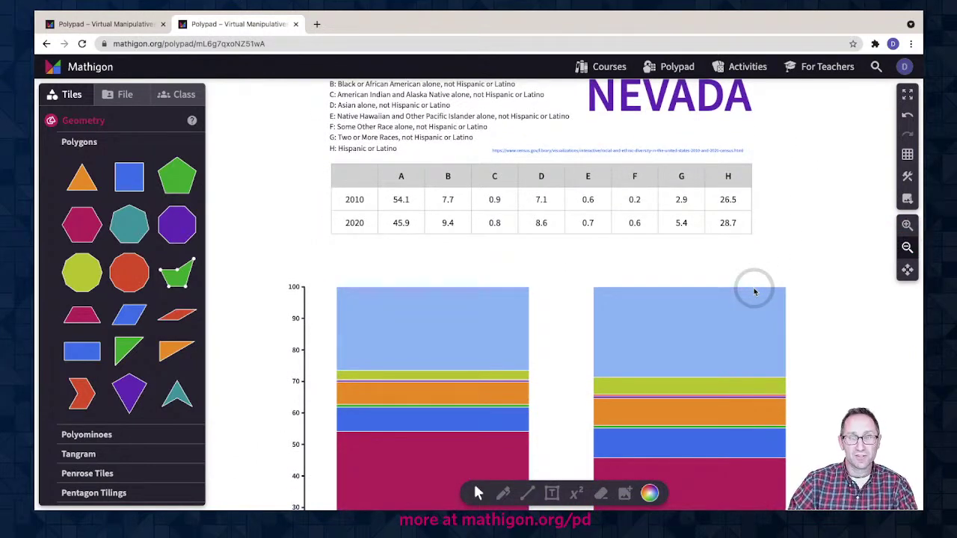
click(908, 248)
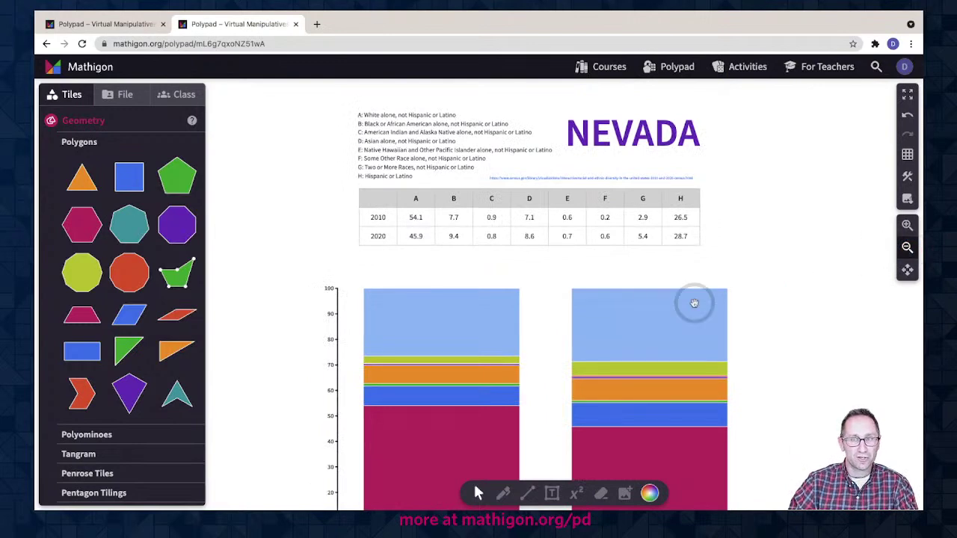
scroll(695, 303, down, 2)
scroll(695, 302, down, 2)
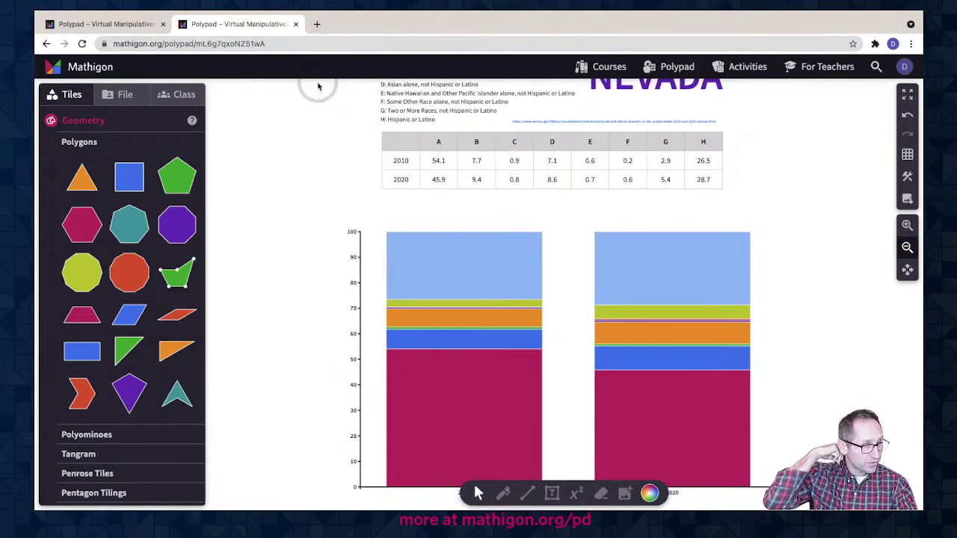
Step: Open the Mathigon activities and lesson plans page at mathigon.org/tasks in a new browser tab
click(317, 24)
text(mathigon.org/tas)
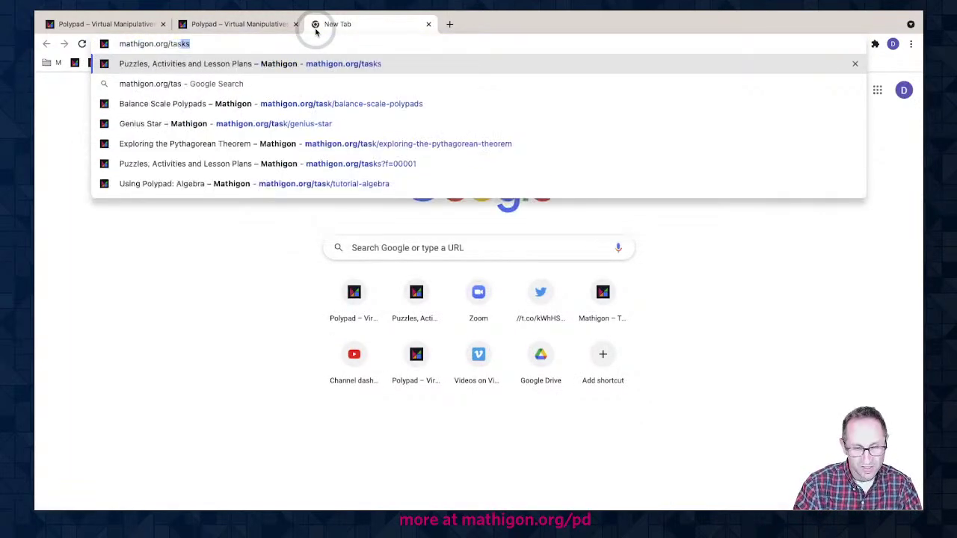
key(Return)
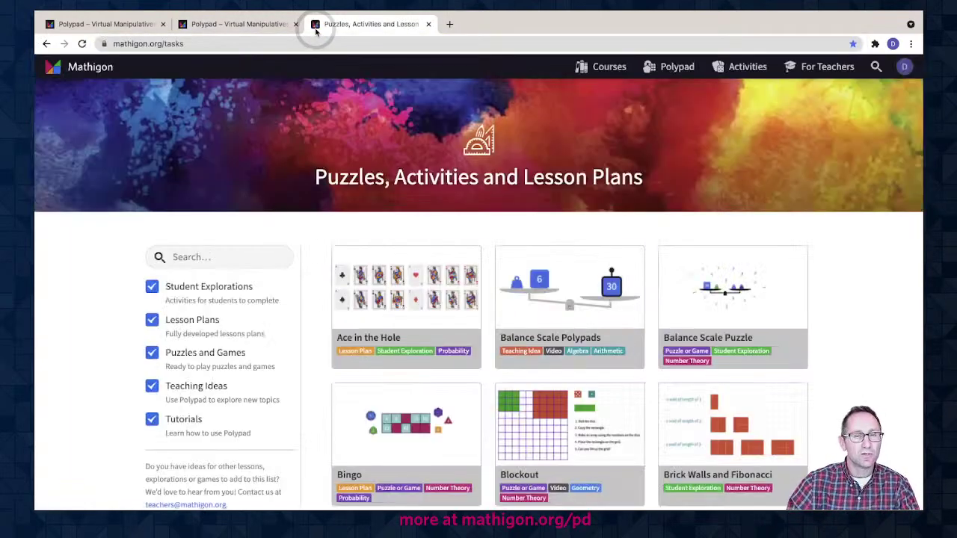
Step: Search the activities for "racia" and open the Racial and Ethnic Diversity in the United States census lesson plan
click(198, 261)
text(ra)
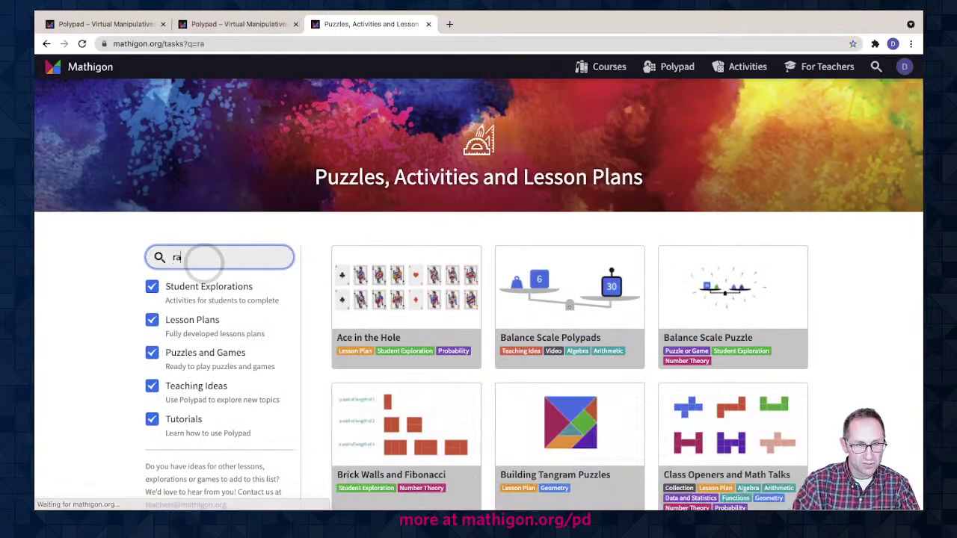
text(ciakl)
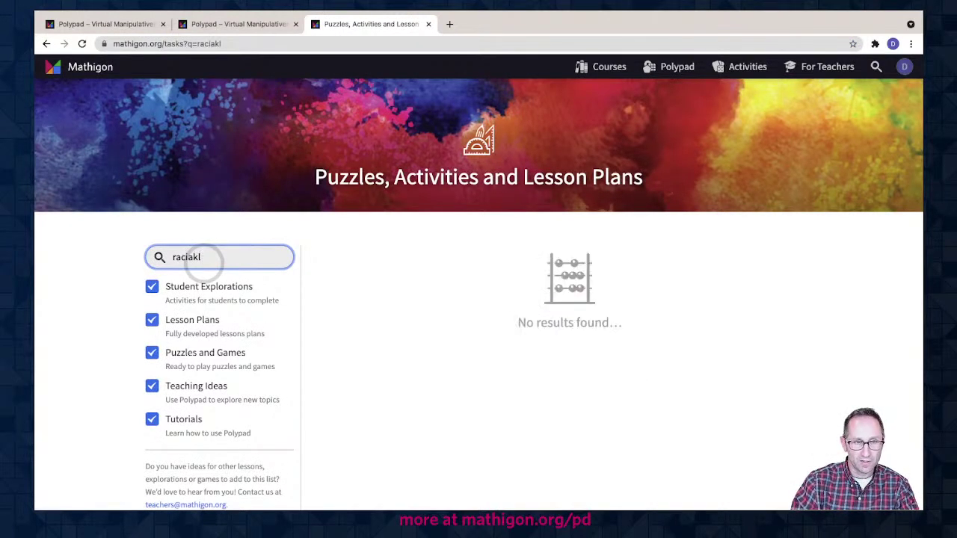
key(BackSpace)
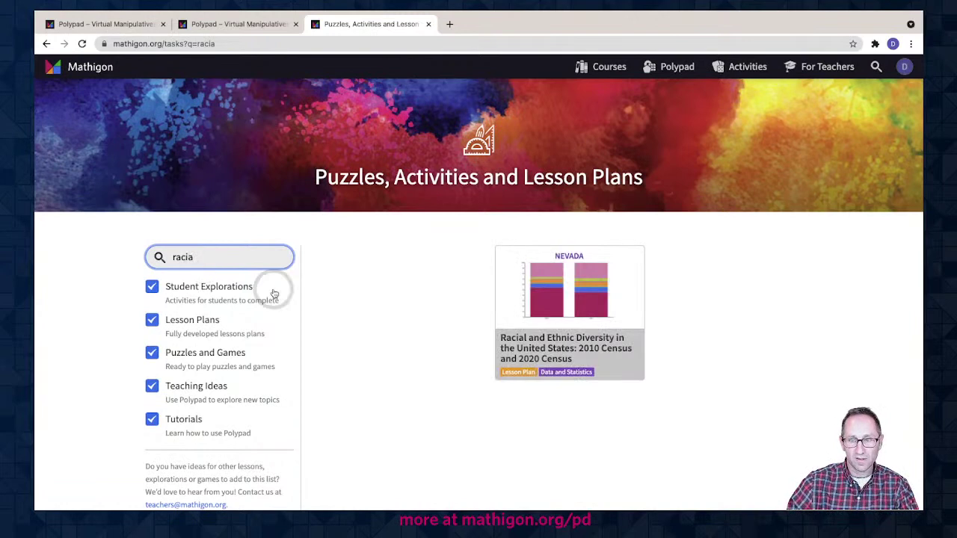
click(564, 319)
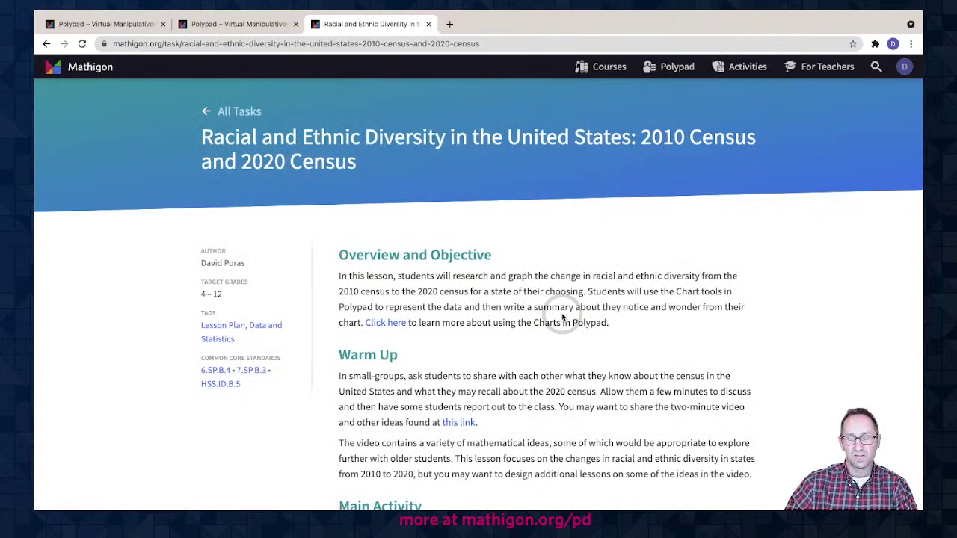
Step: Read through the census lesson plan's Main Activity, student prompts, Additional Options and Closure sections
scroll(563, 318, down, 4)
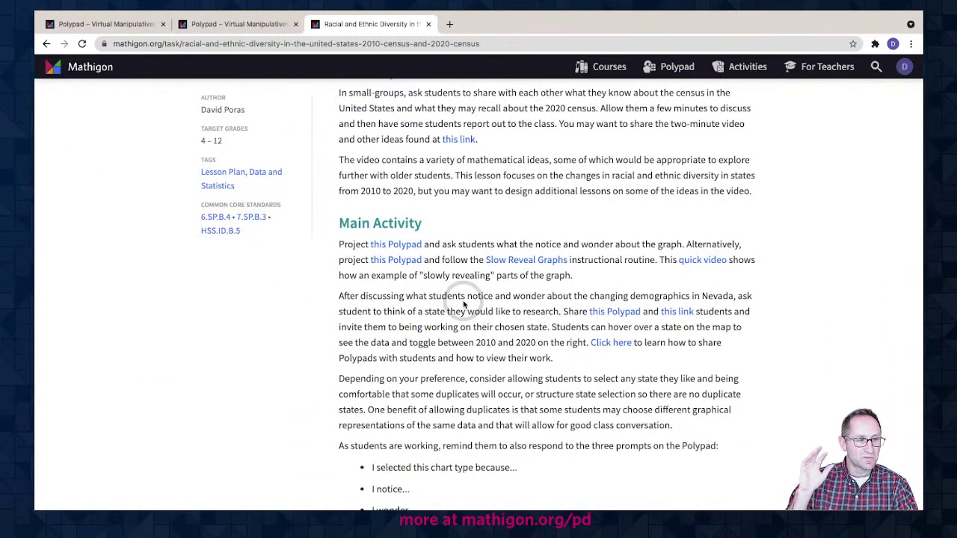
scroll(464, 304, down, 5)
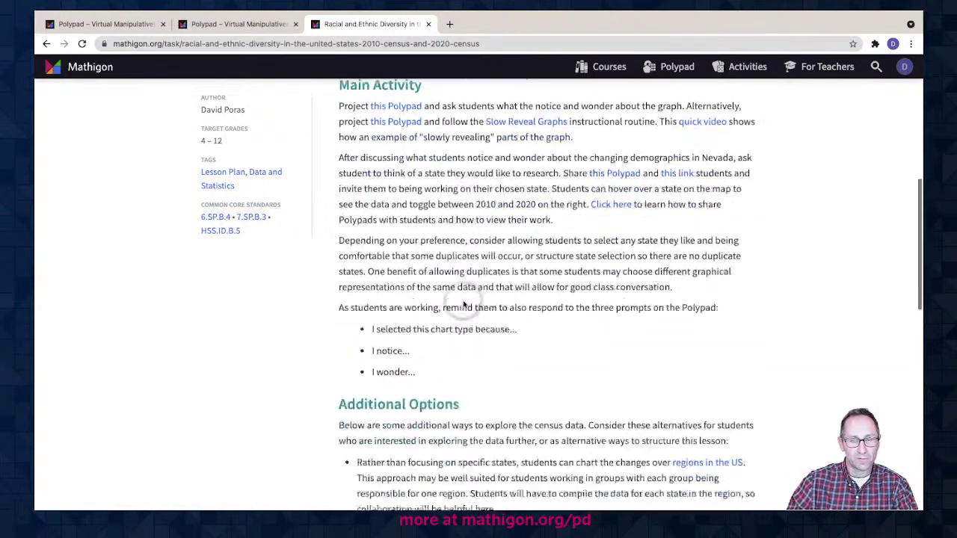
scroll(463, 303, up, 1)
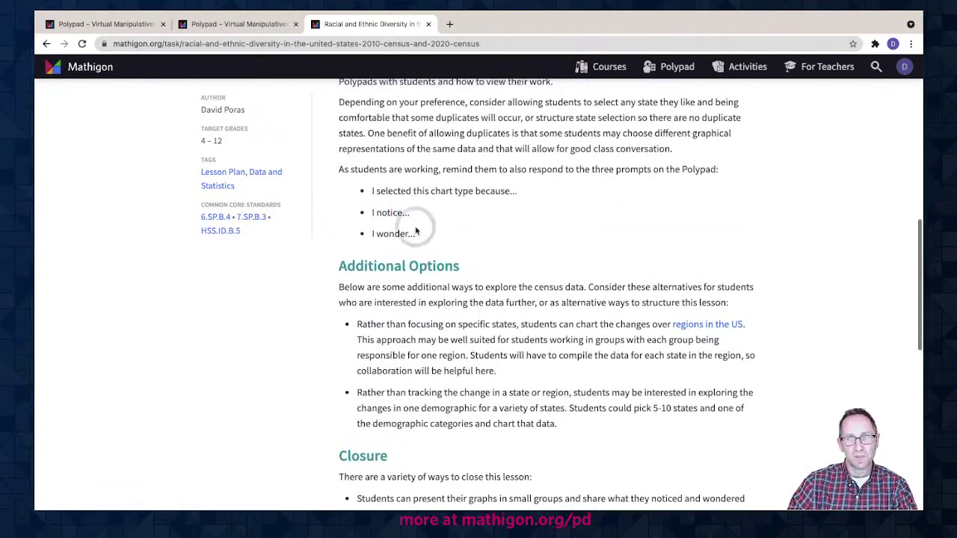
scroll(425, 221, down, 4)
scroll(424, 221, up, 1)
scroll(425, 221, down, 1)
scroll(425, 222, up, 5)
mouse_move(245, 31)
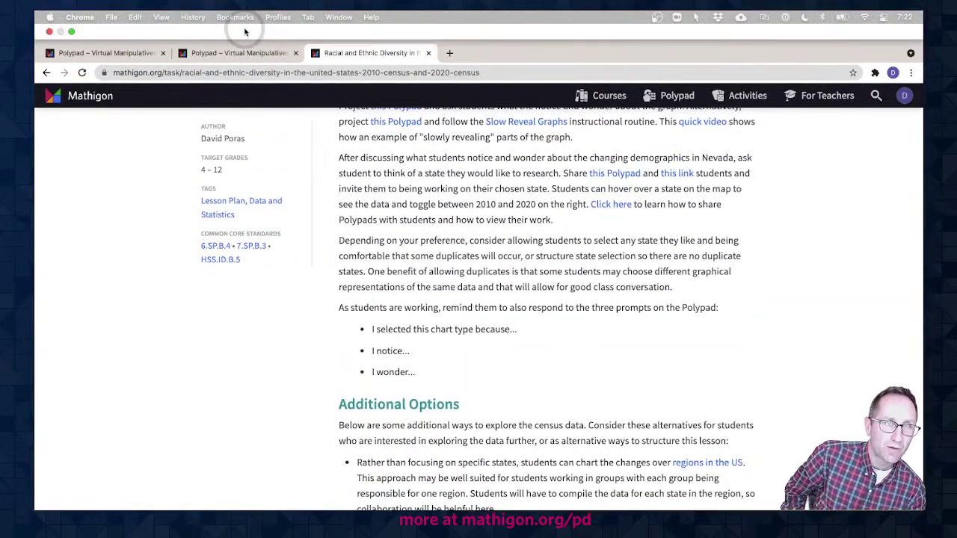
click(280, 150)
scroll(442, 306, down, 9)
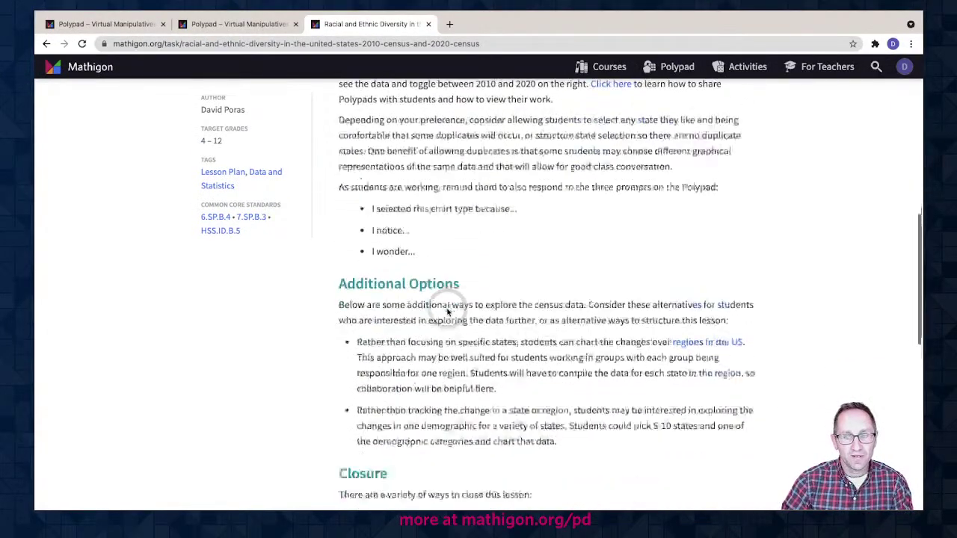
Step: View the Slow Reveal Graphs website linked in the lesson's Main Activity section and close its browser tab
scroll(448, 313, up, 10)
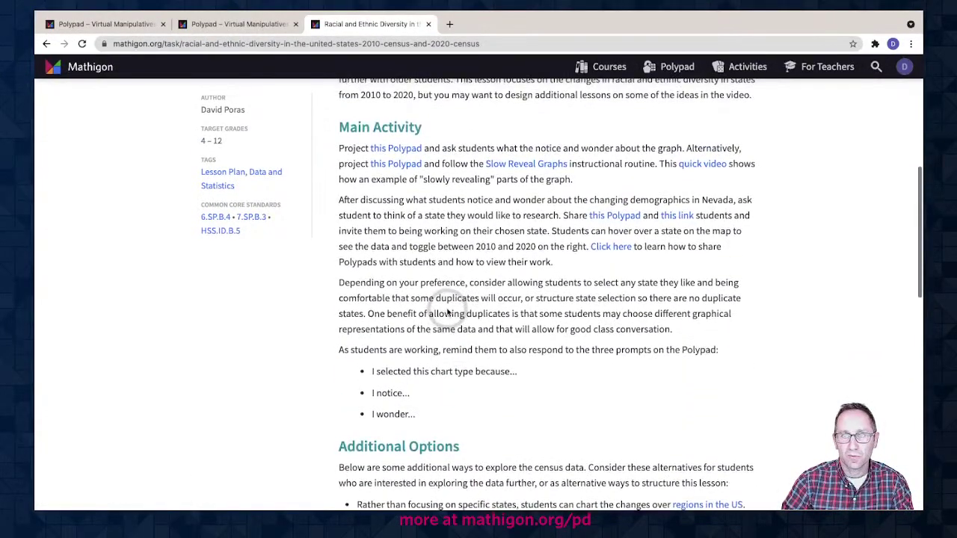
click(513, 169)
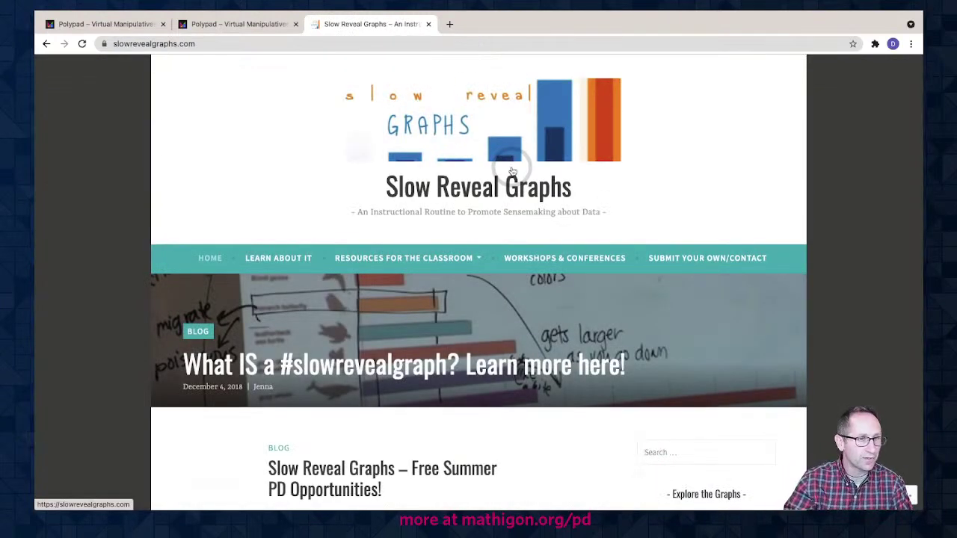
click(429, 24)
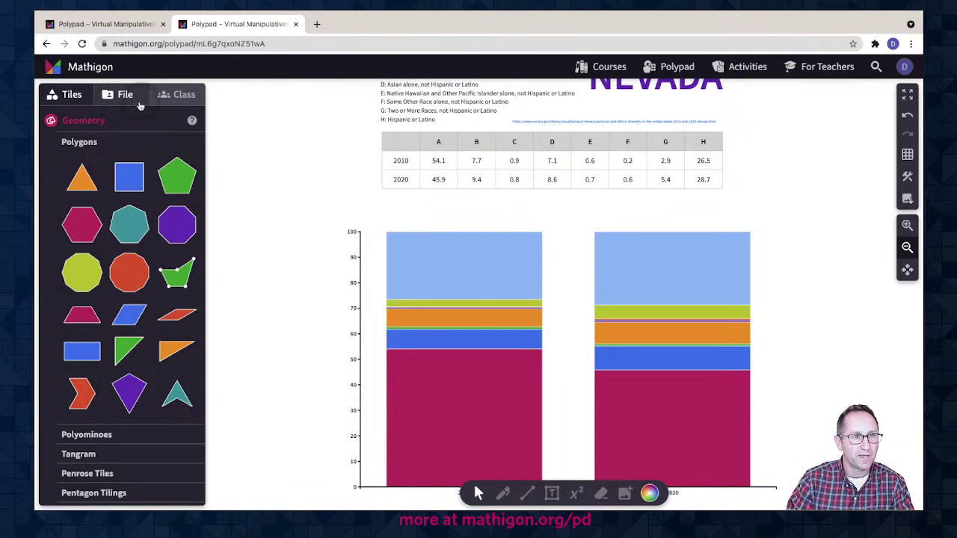
Step: Start a new blank Polypad from the library and discard the unsaved changes to the slow reveal canvas
click(115, 104)
scroll(156, 249, up, 3)
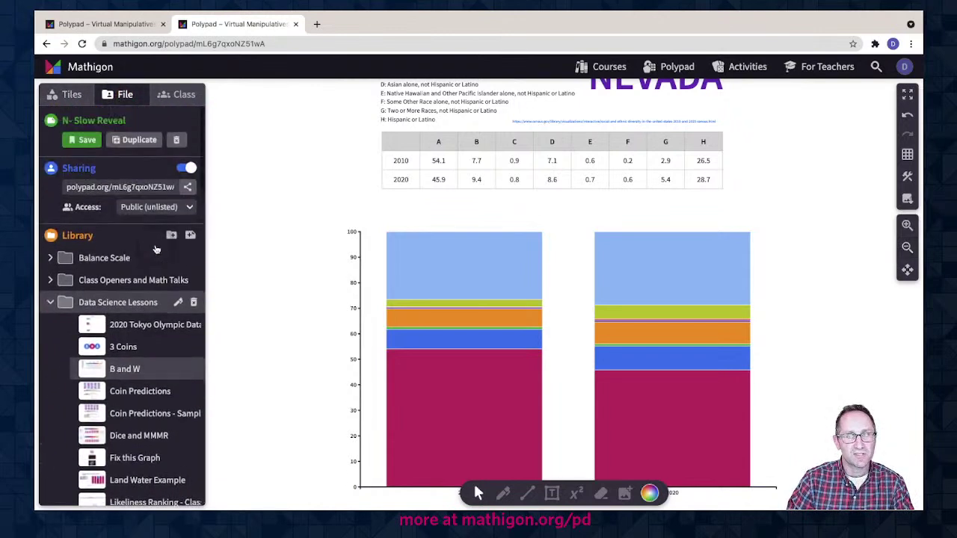
click(668, 69)
key(Escape)
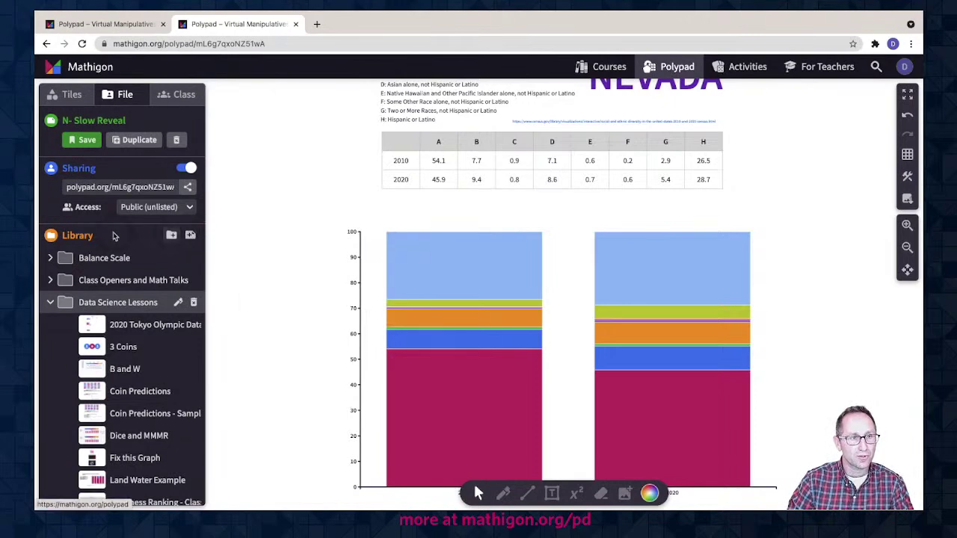
click(190, 235)
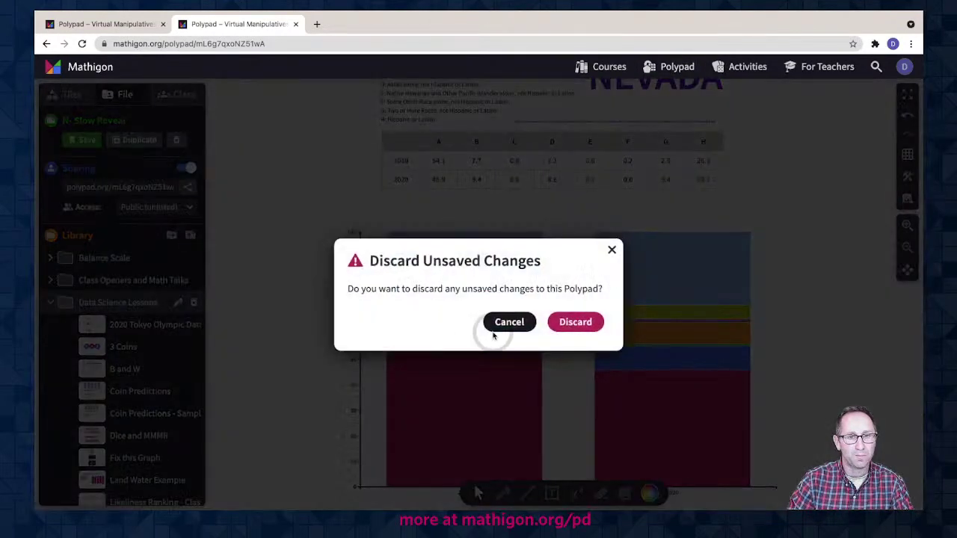
click(570, 326)
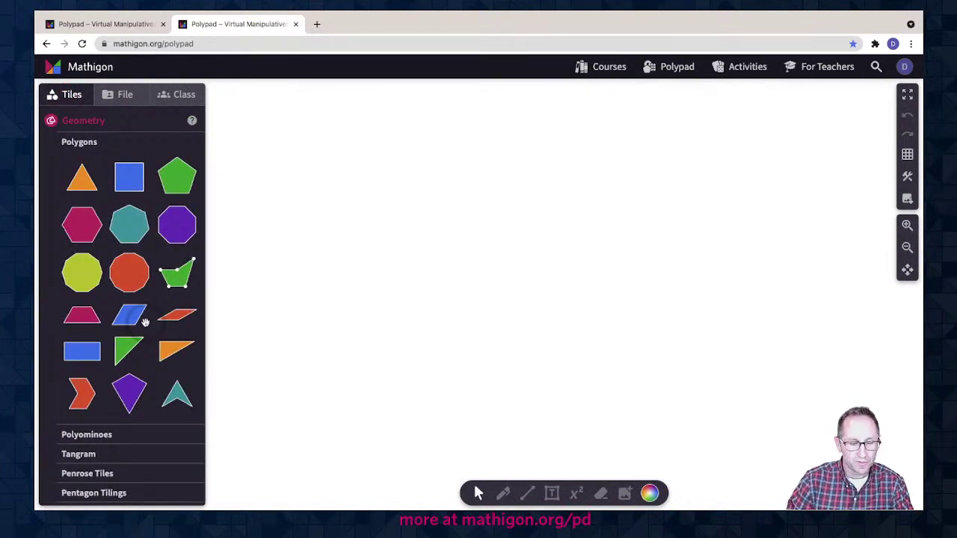
Step: Add a standard die from the Probability and Data tiles to the upper part of the blank canvas
scroll(127, 372, down, 3)
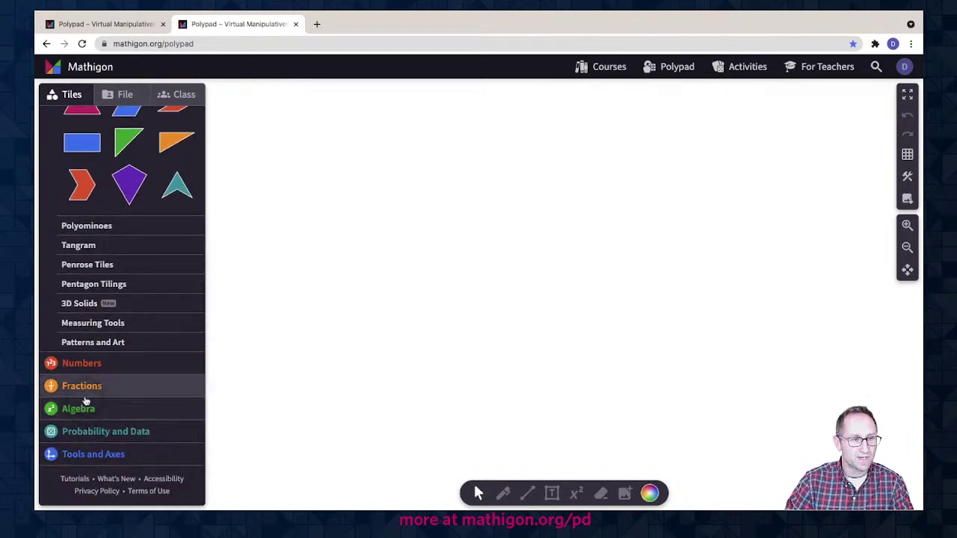
click(86, 434)
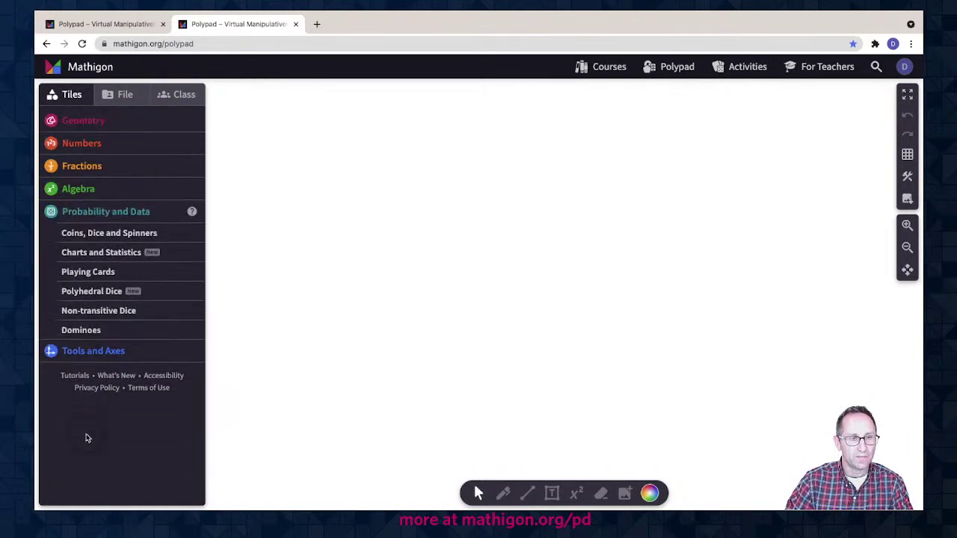
click(103, 233)
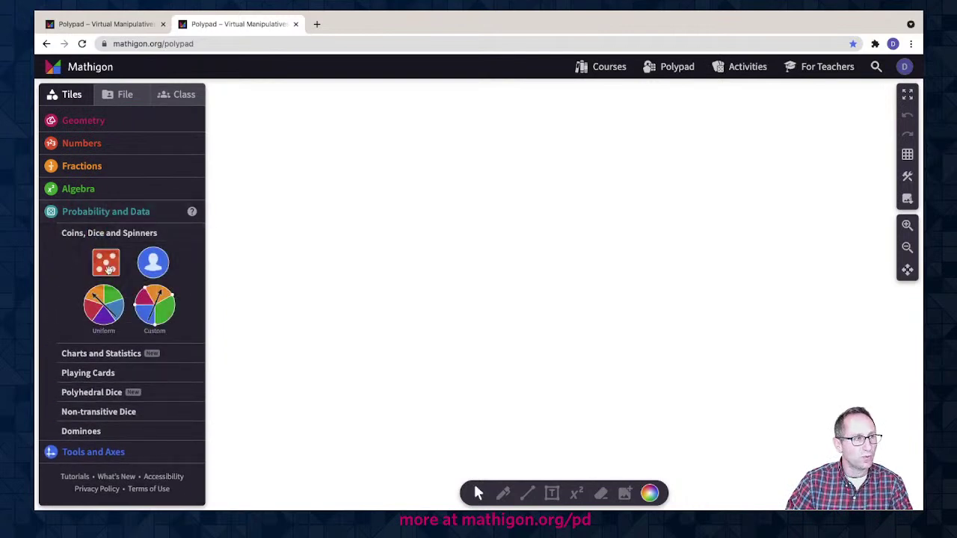
drag(106, 262, 422, 166)
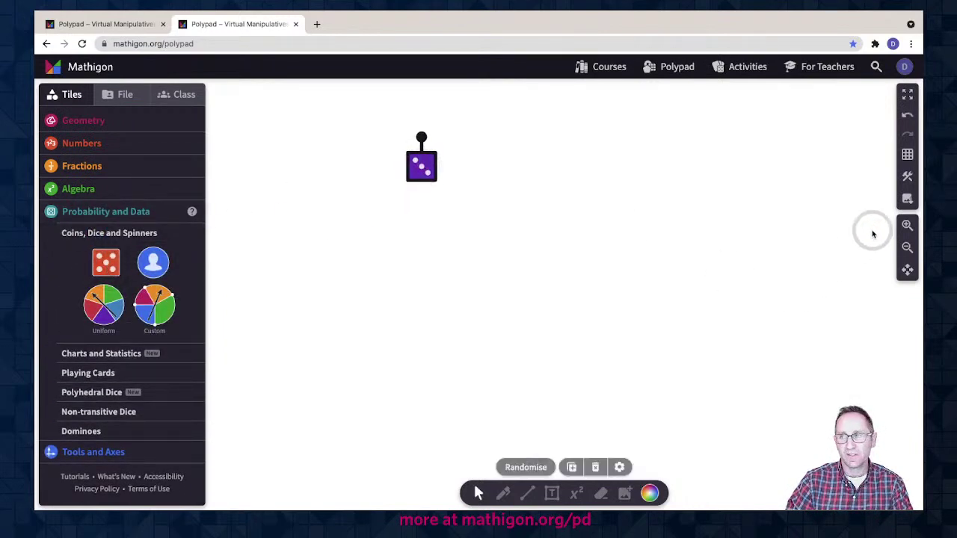
Step: Move the die lower on the canvas, duplicate it and place the copy directly against its right side
click(907, 226)
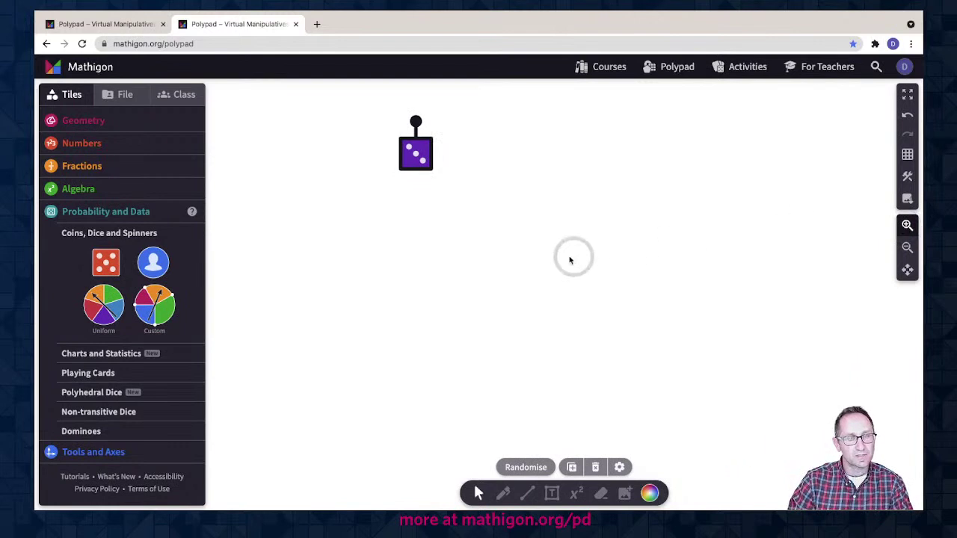
drag(421, 156, 450, 212)
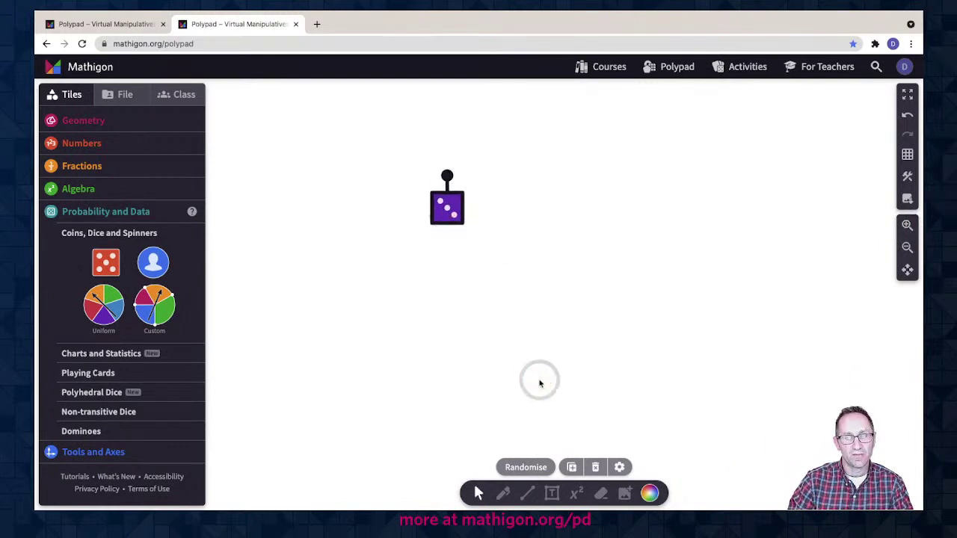
click(572, 468)
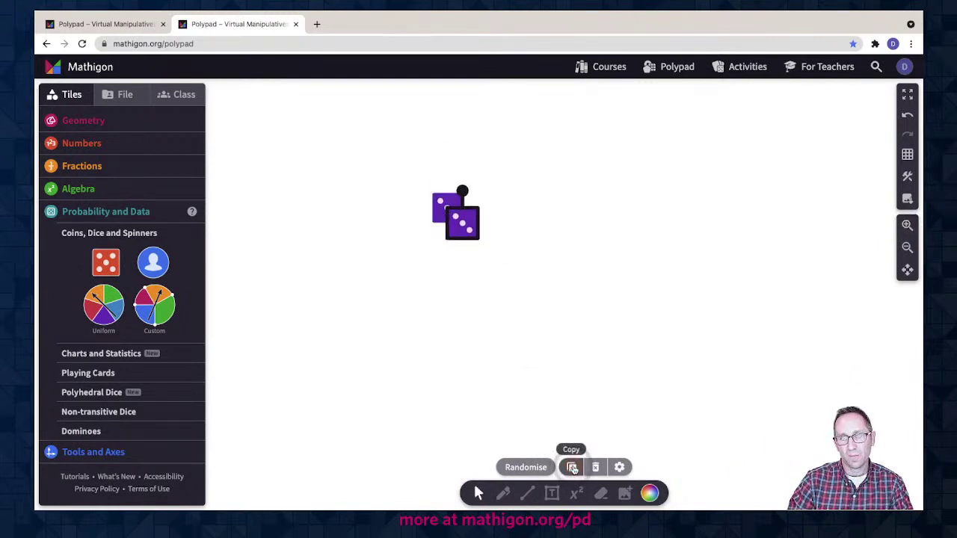
drag(462, 223, 483, 202)
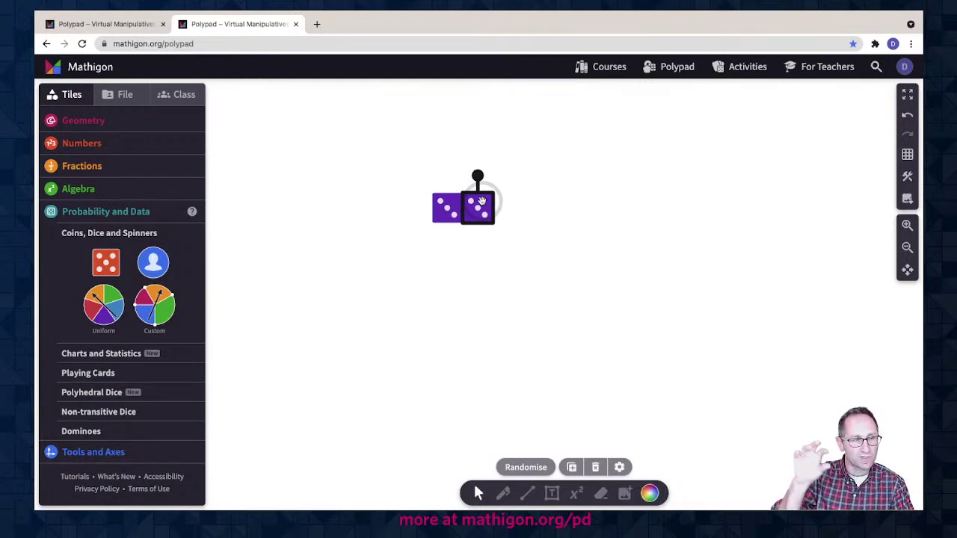
Step: Duplicate the dice until they form two touching rows of five, ten dice in total
key(ctrl+d)
drag(496, 234, 576, 222)
key(ctrl+d)
key(ctrl+d)
drag(386, 180, 566, 250)
key(ctrl+d)
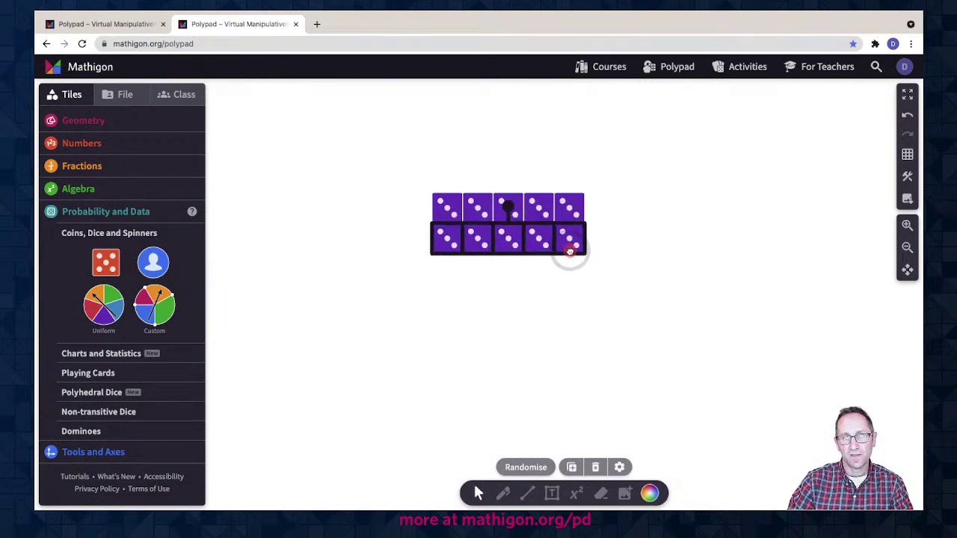
Step: Select all ten dice and randomise them together
scroll(402, 217, left, 2)
scroll(402, 241, down, 2)
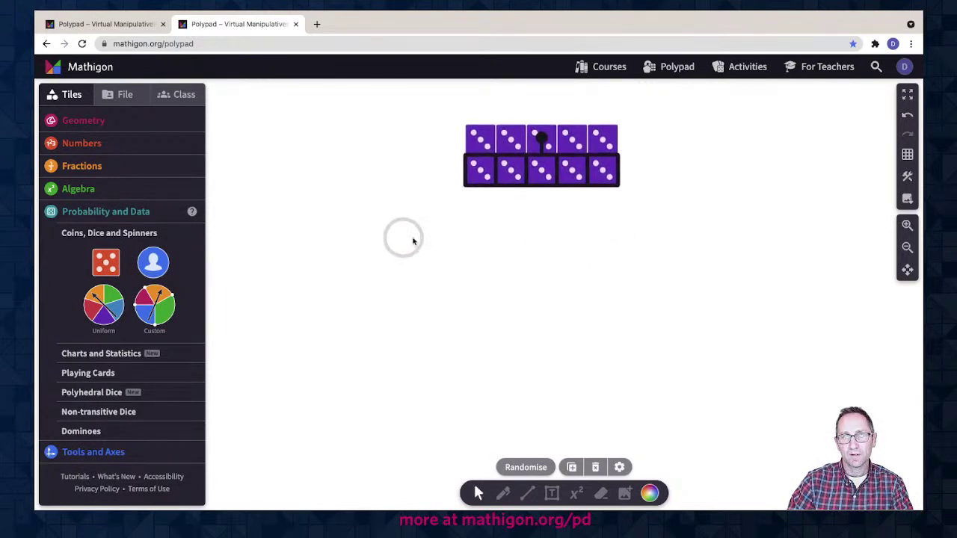
click(748, 262)
drag(427, 121, 688, 219)
click(531, 467)
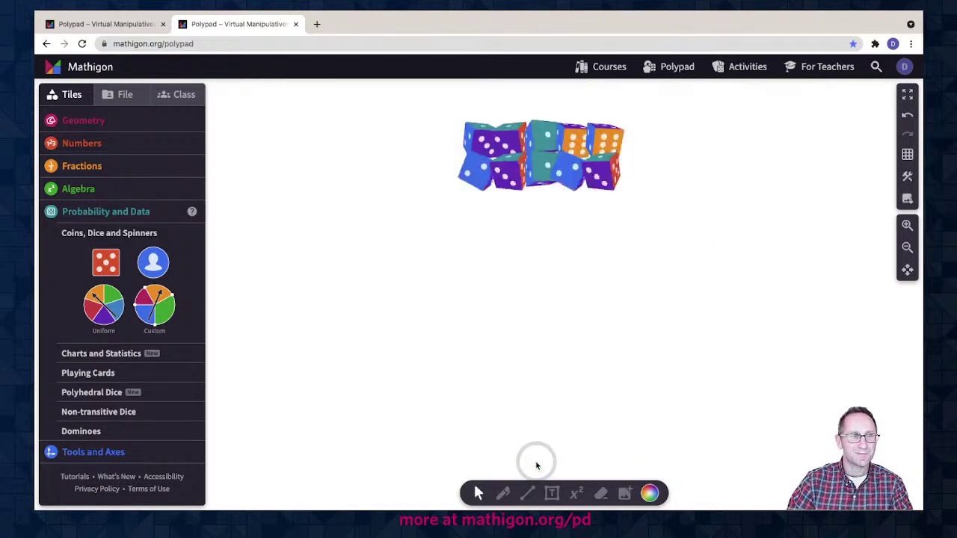
click(525, 404)
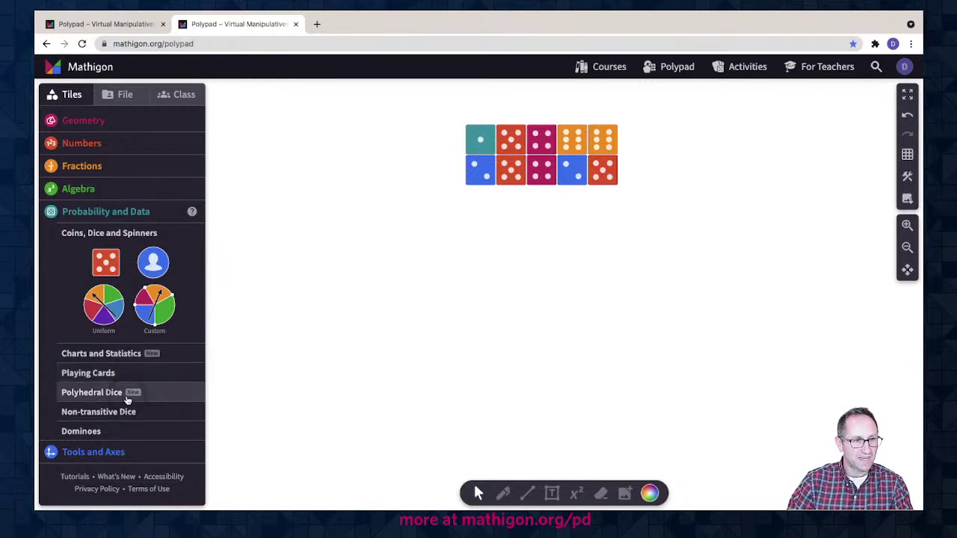
Step: Add a data table below and to the left of the dice, and title its two columns Number and Prediction
click(96, 356)
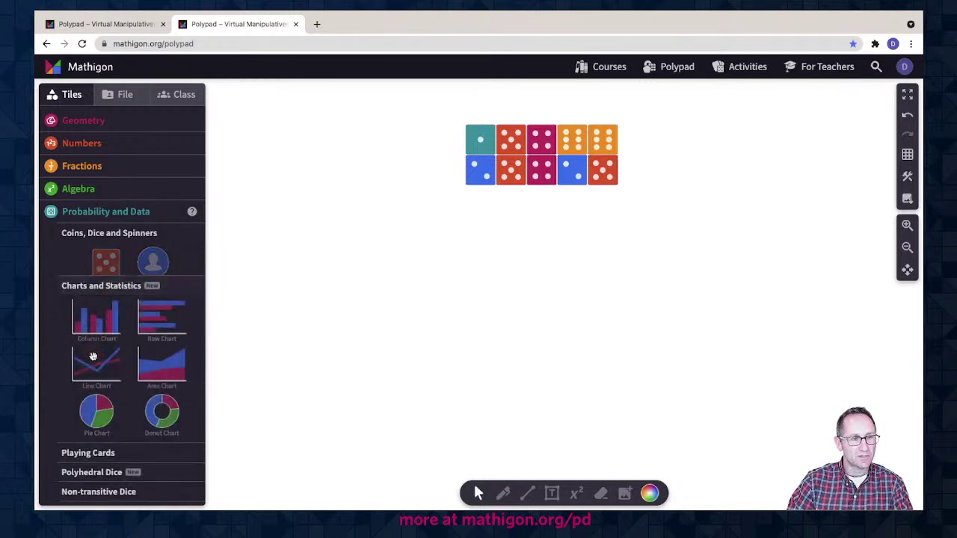
scroll(95, 357, down, 1)
drag(125, 397, 275, 204)
click(306, 222)
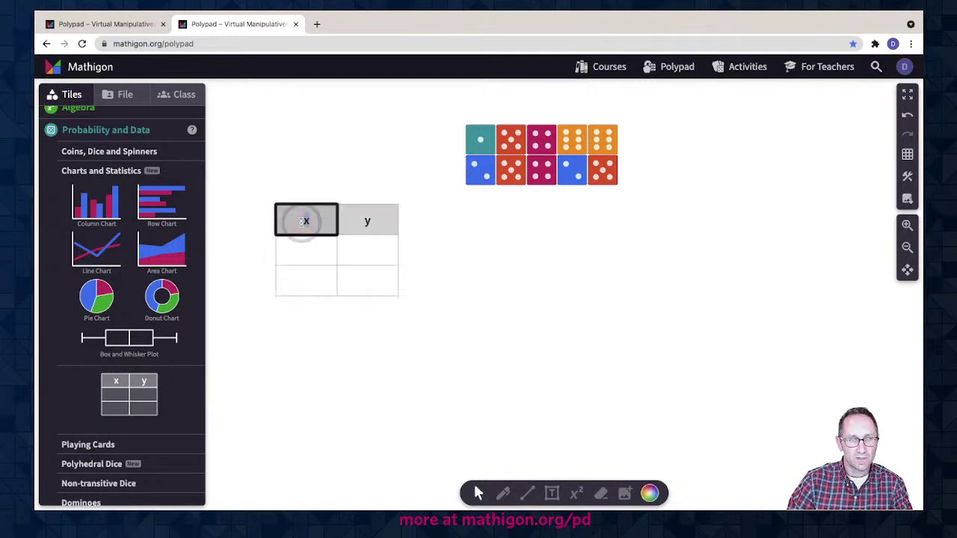
text(Number)
key(Tab)
text(Prediction)
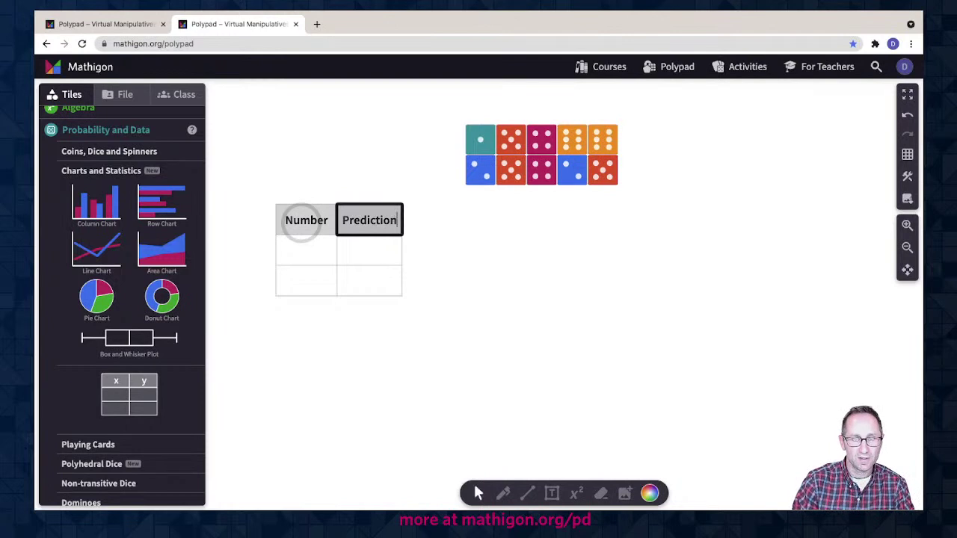
click(346, 275)
click(384, 213)
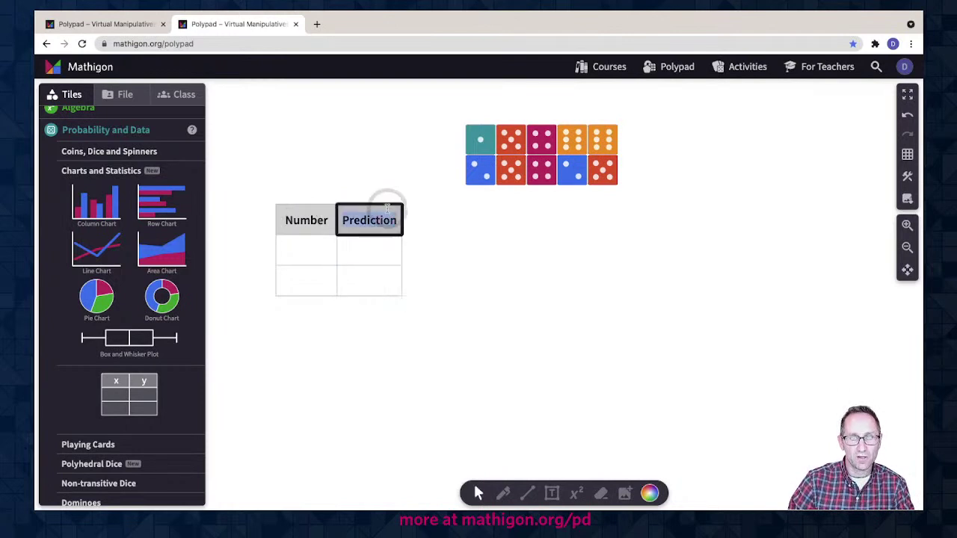
Step: Extend the table with a third column and title it Actual
click(324, 238)
drag(410, 213, 438, 208)
click(437, 214)
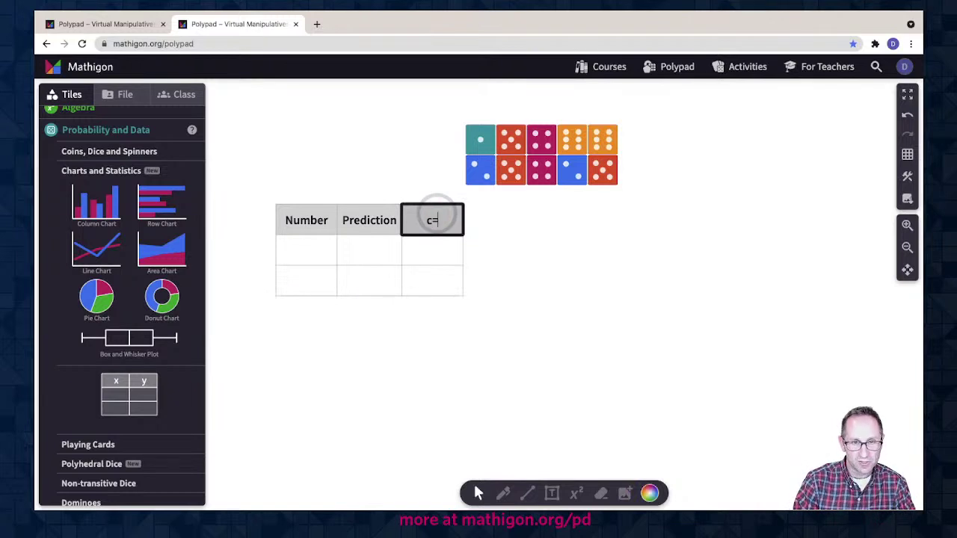
text(Actua)
key(BackSpace)
key(BackSpace)
text(ual)
click(374, 250)
Step: Extend the table downward to six rows below the header
click(303, 329)
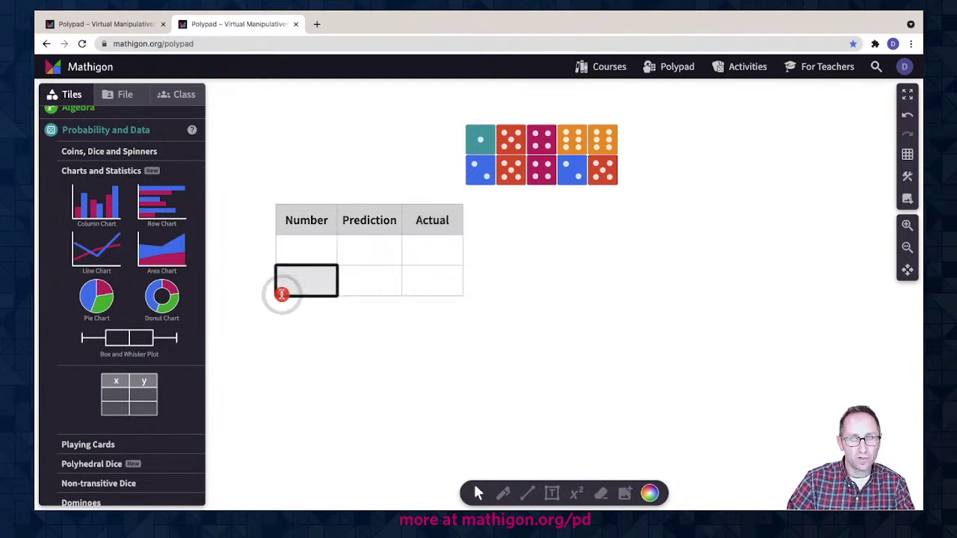
click(309, 275)
drag(282, 301, 283, 425)
Step: Fill the Number column with 1 through 6 and shift the table slightly to the left
click(299, 247)
text(1)
key(Return)
text(2)
key(Return)
text(3)
key(Return)
text(4)
key(Return)
text(5)
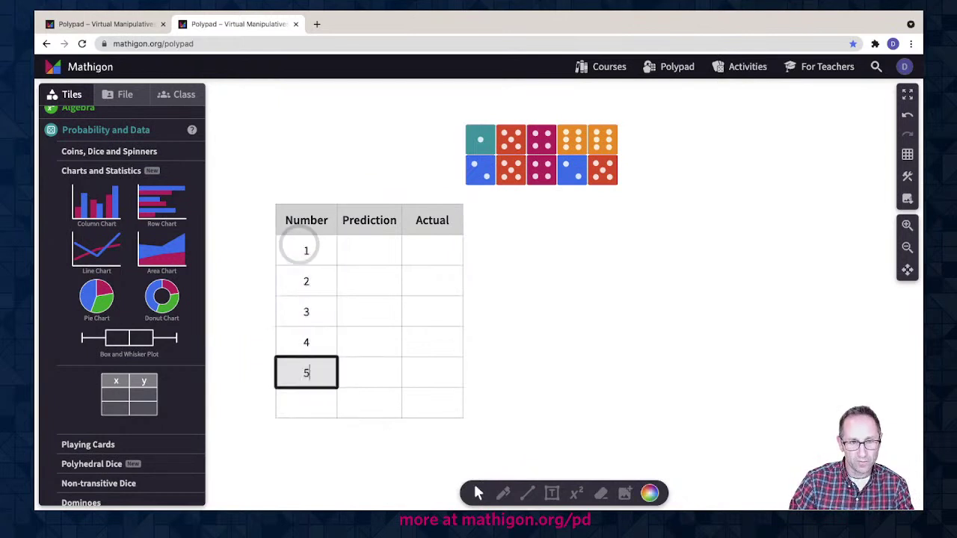
key(Return)
text(6)
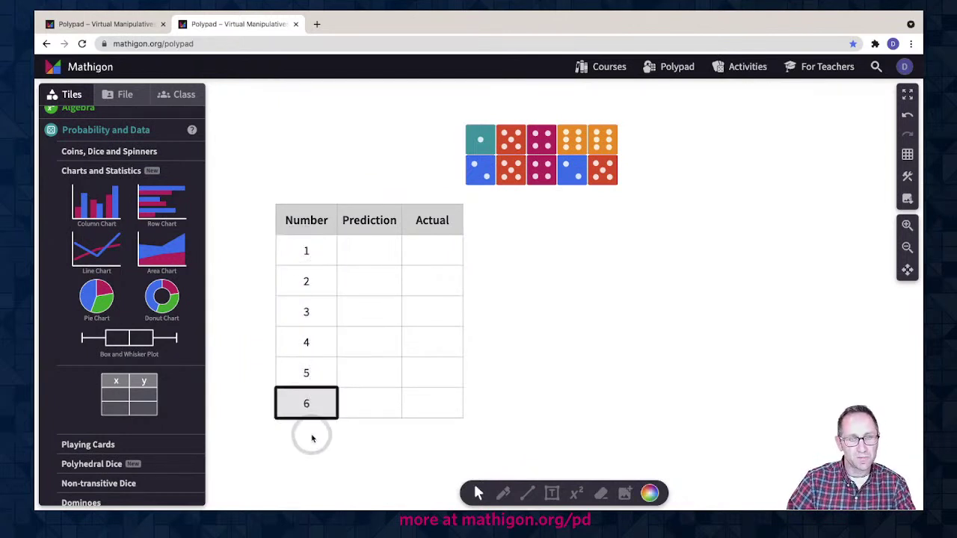
click(317, 458)
drag(348, 249, 326, 221)
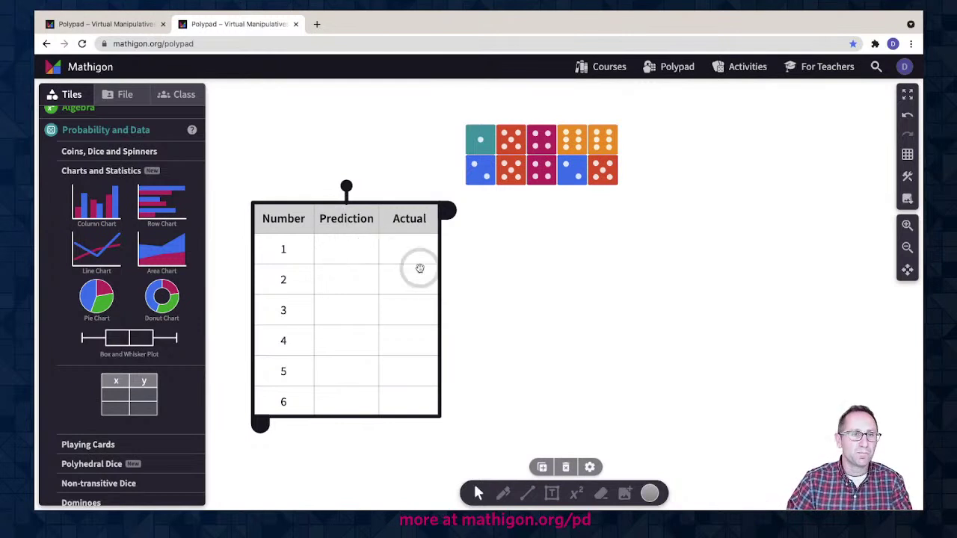
Step: Add the text "Predict 50 Rolls" to the right of the dice
click(552, 494)
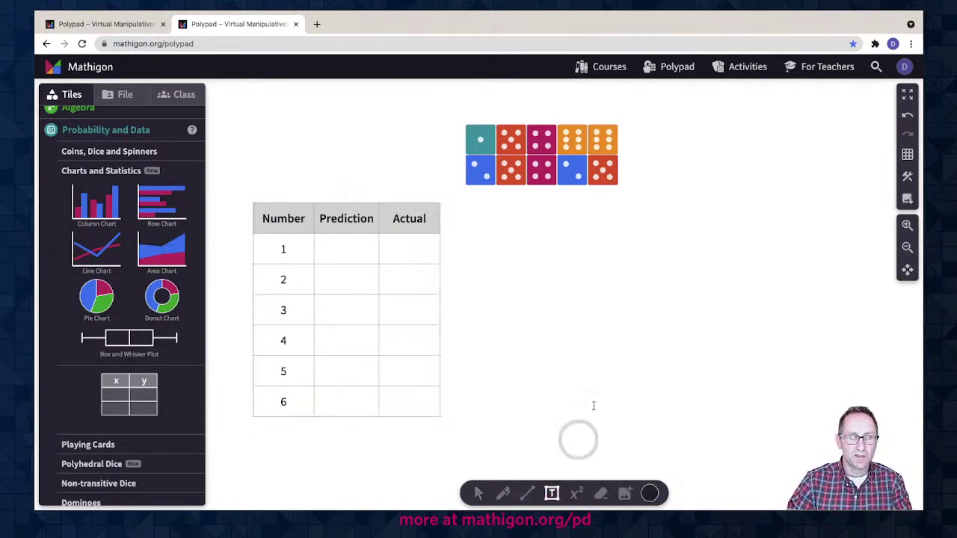
click(664, 161)
text(Predi)
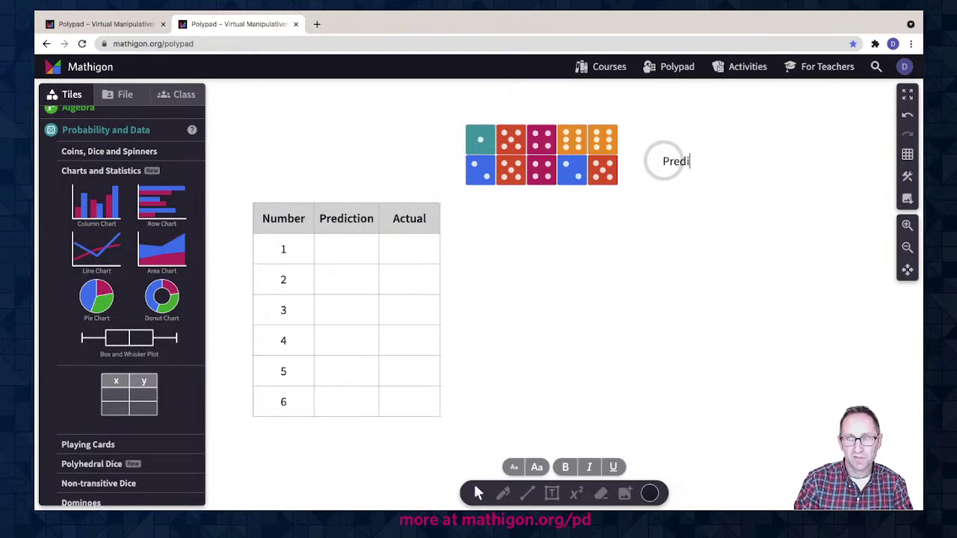
text(ct 50 R)
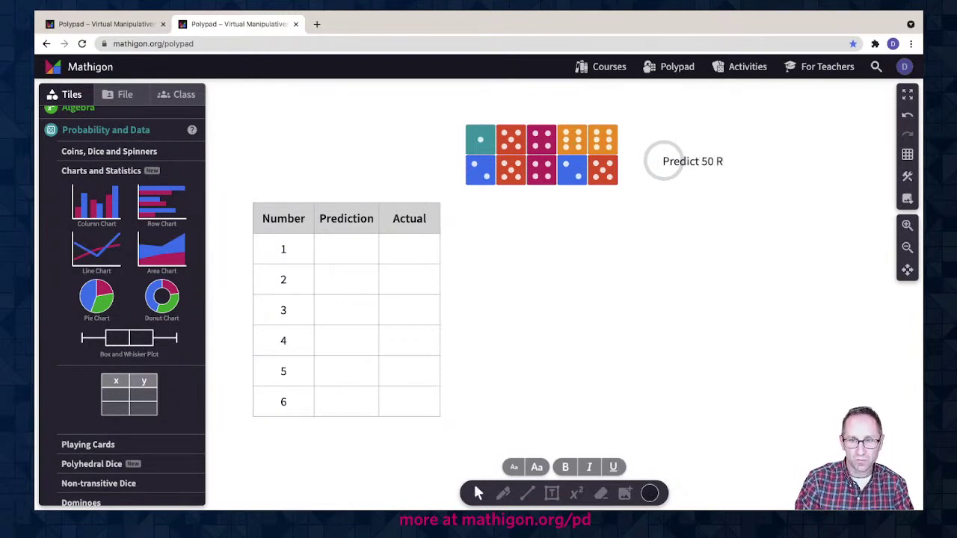
text(iolls)
click(520, 330)
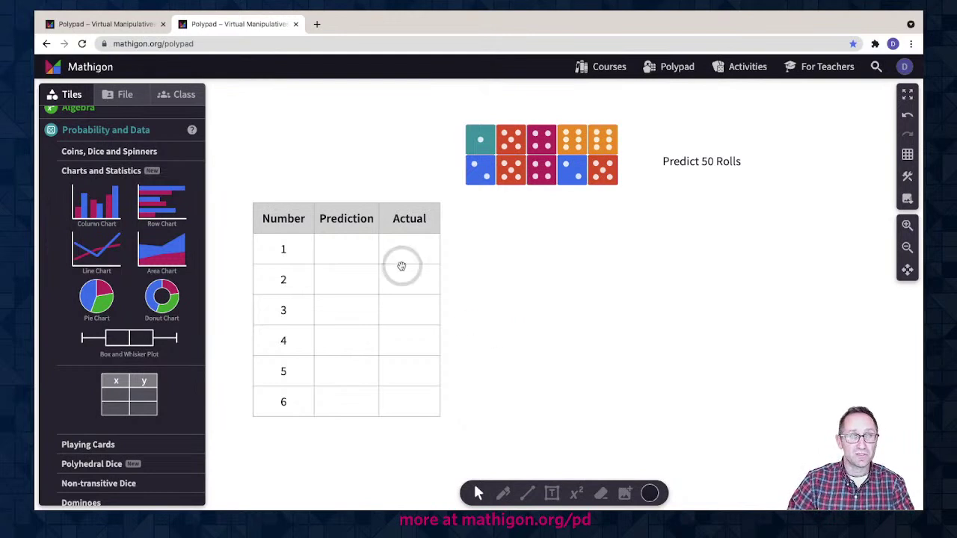
Step: Enter a prediction of 8 for each of the numbers 1 through 6
click(346, 248)
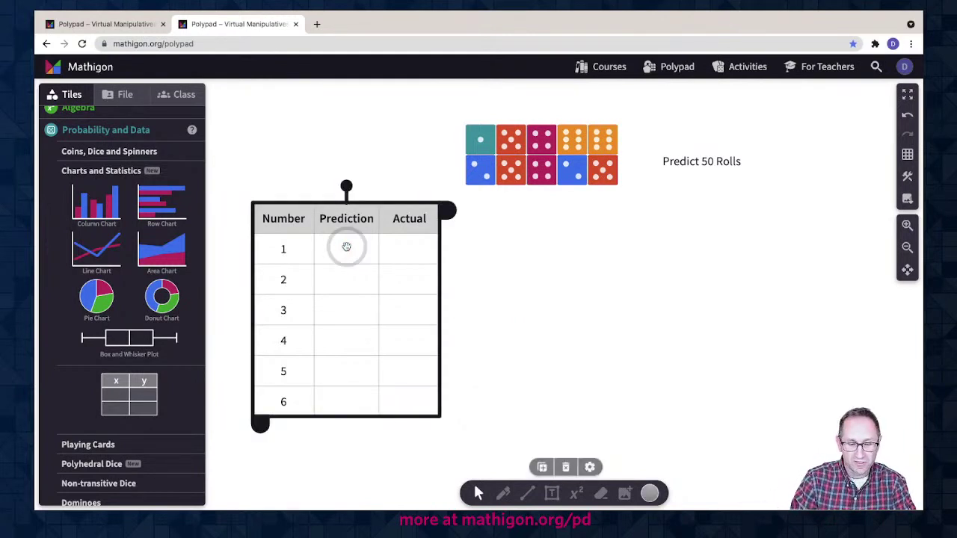
click(347, 248)
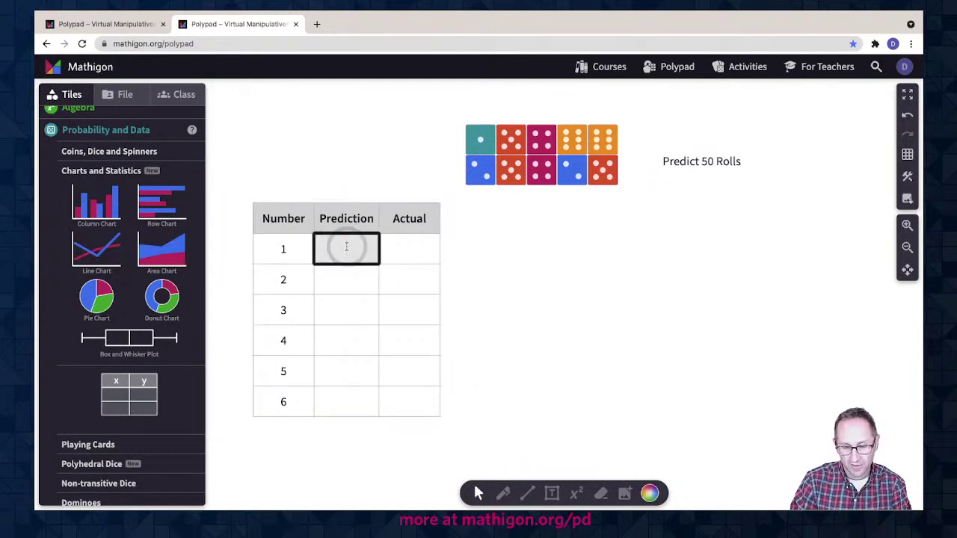
text(8)
key(Return)
text(8)
key(Return)
text(8)
key(Return)
text(8)
key(Return)
text(8)
click(366, 481)
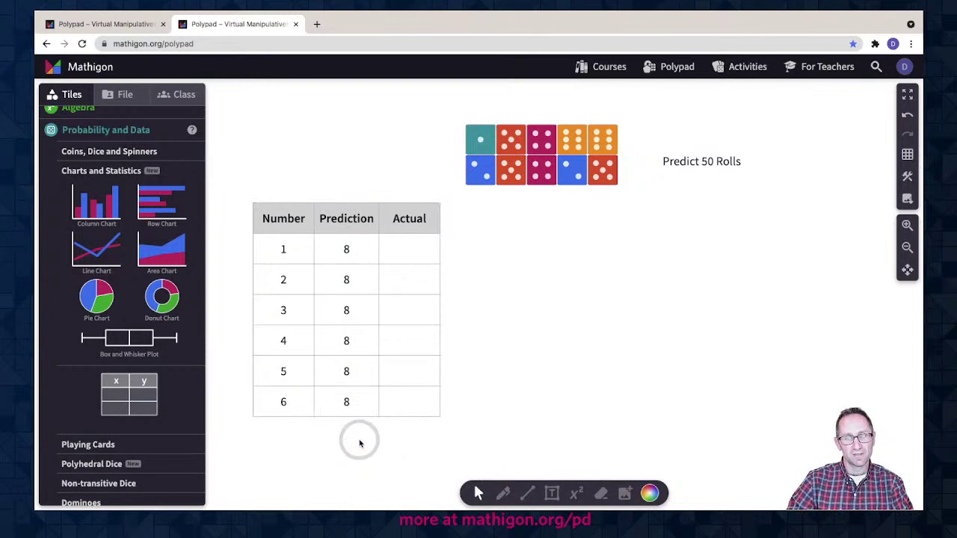
Step: Change the predictions for numbers 4 and 2 to 9
click(348, 331)
click(348, 335)
text(9)
click(347, 280)
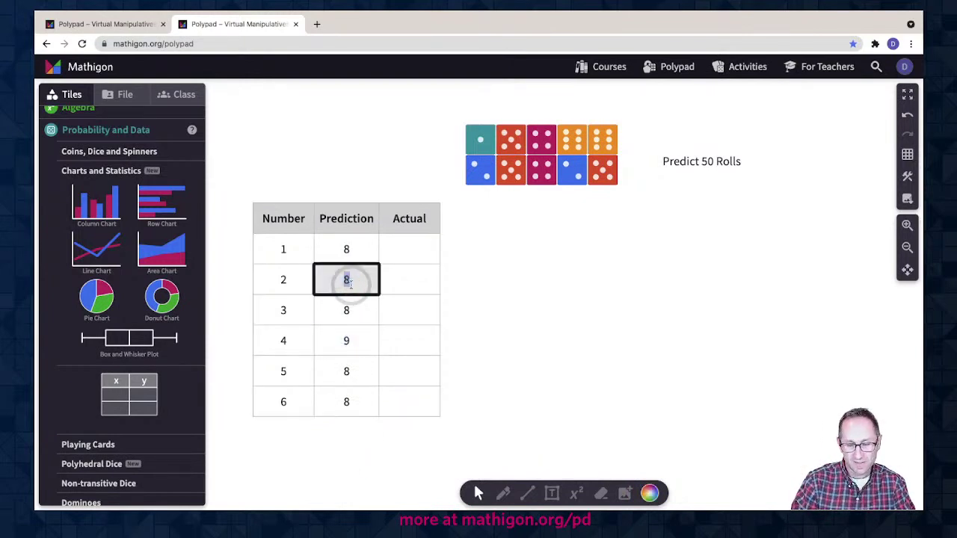
text(9)
click(463, 371)
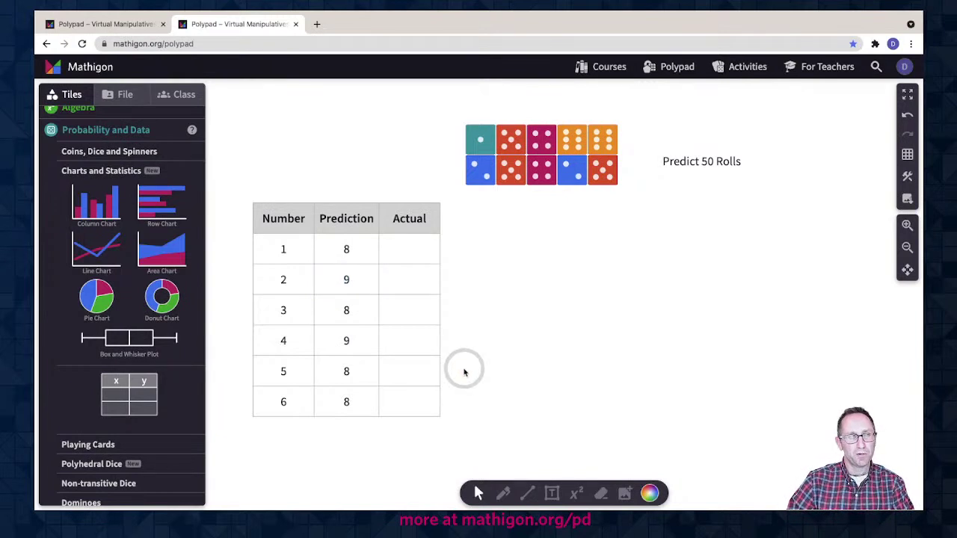
Step: Select the block of ten dice, randomise it twice and deselect it
drag(427, 118, 630, 192)
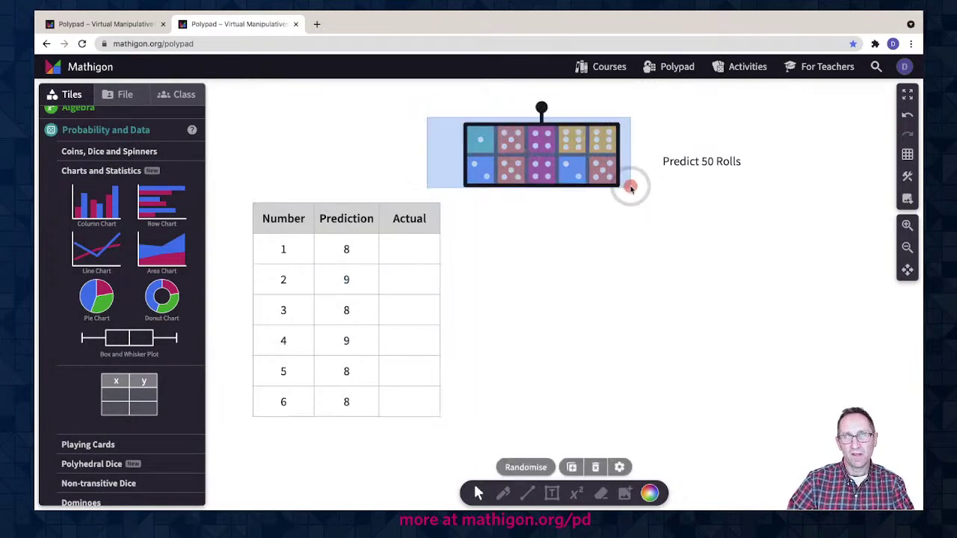
click(526, 467)
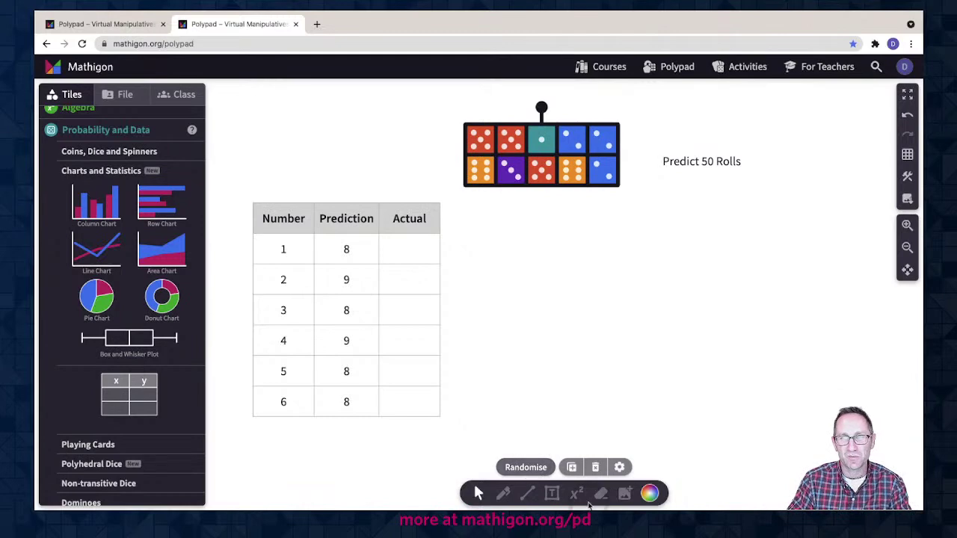
click(526, 466)
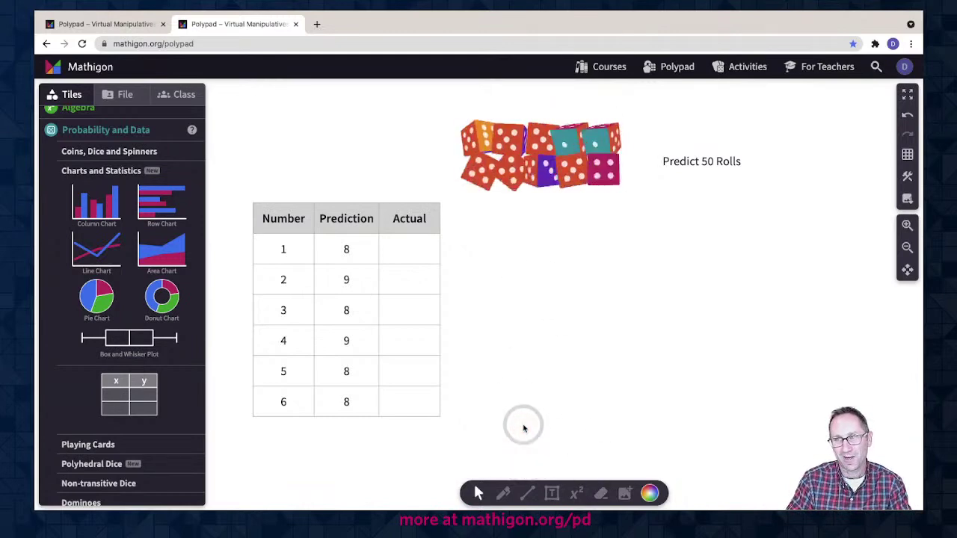
click(488, 284)
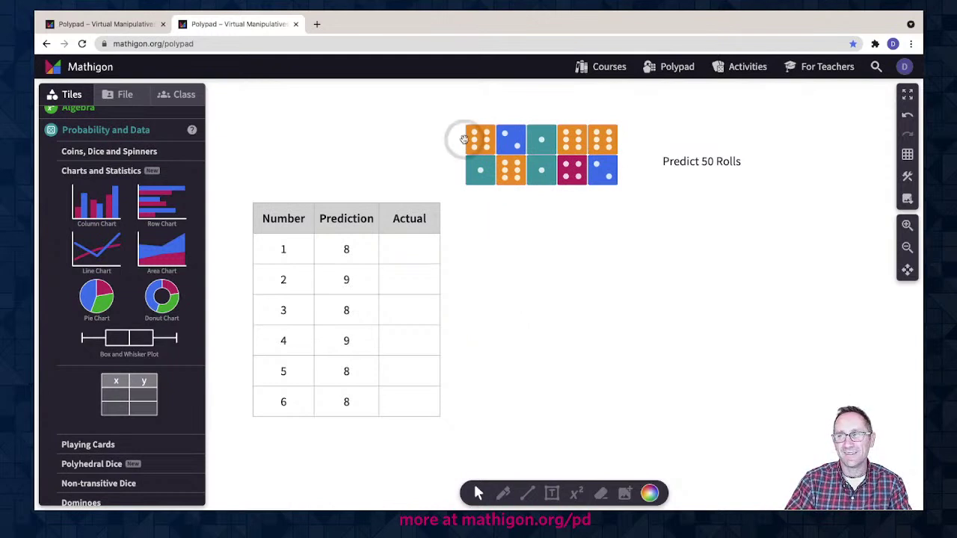
Step: Move the whole block of ten dice slightly upward, away from the table
drag(436, 112, 631, 183)
key(Up)
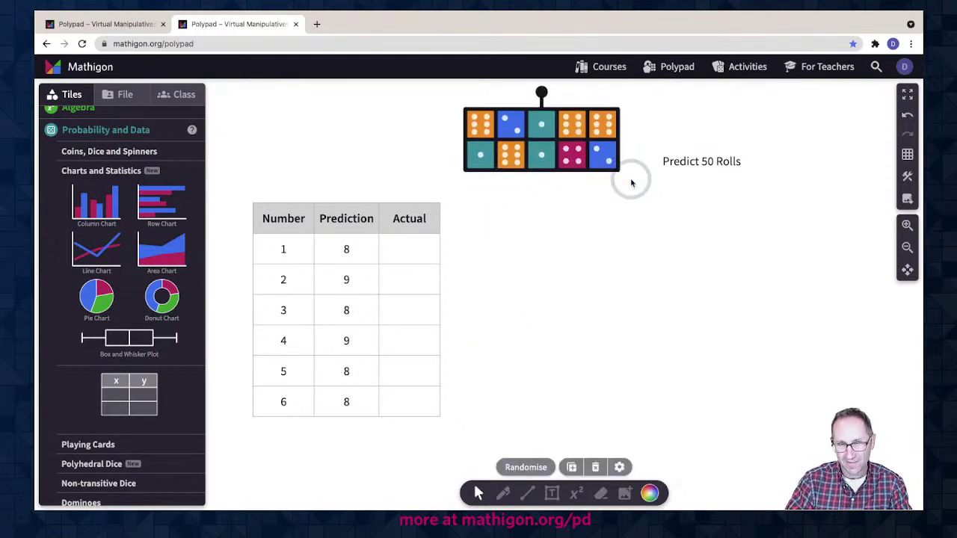
click(473, 264)
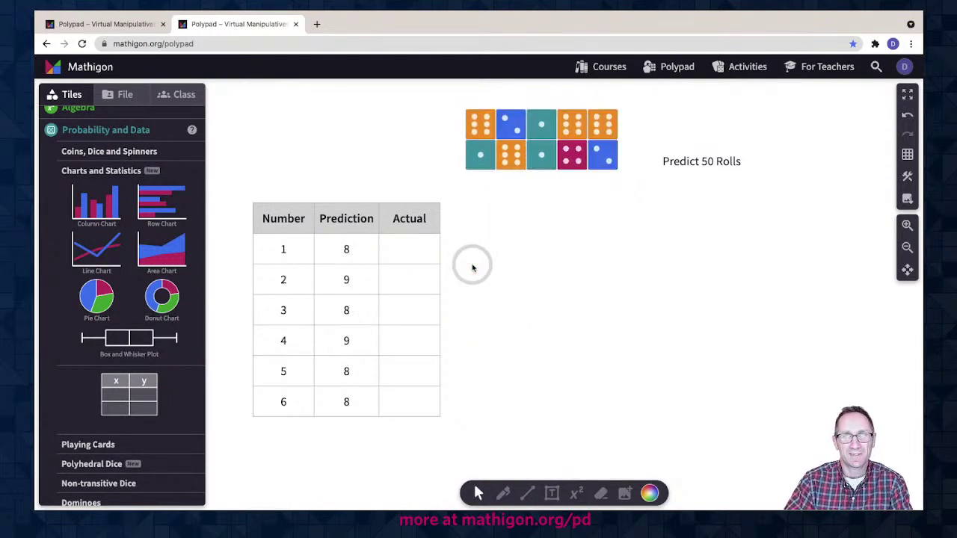
Step: Record the roll's counts in the Actual column as 3, 2, 0, 1, 0 and 4 for numbers 1 through 6
click(409, 254)
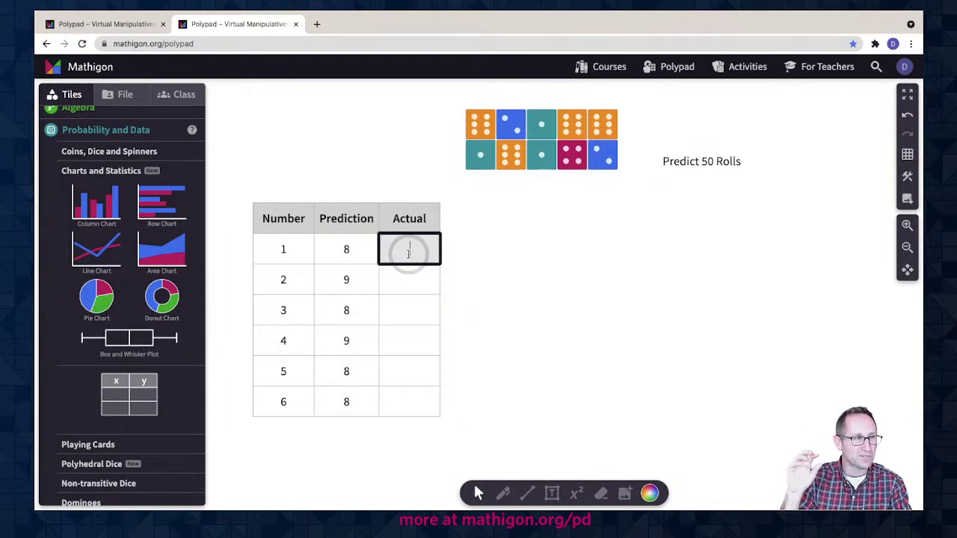
text(3)
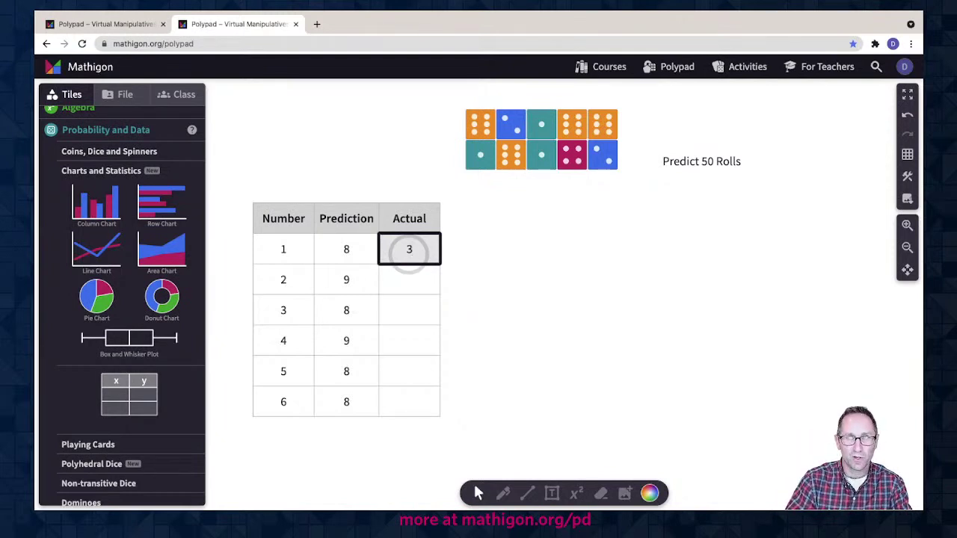
click(407, 279)
text(2)
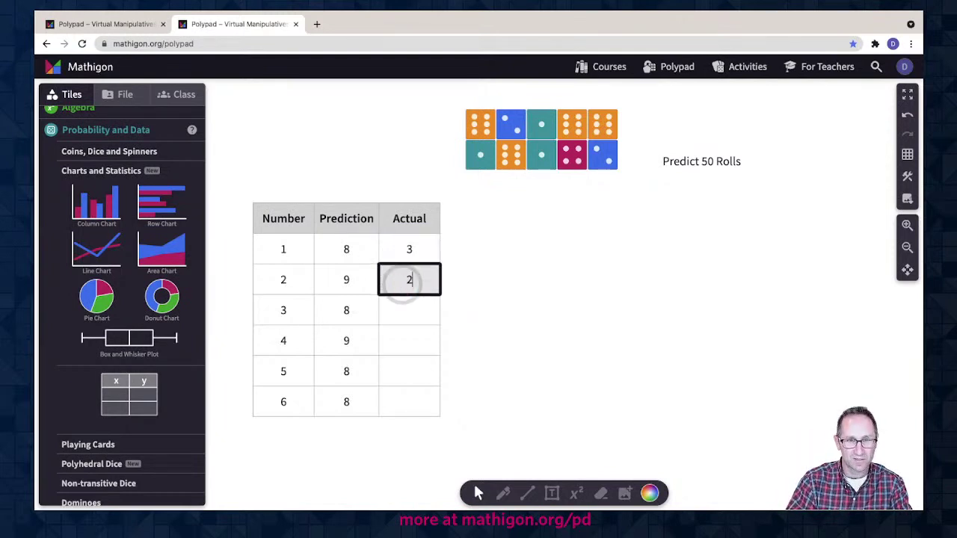
click(414, 313)
text(0)
key(Return)
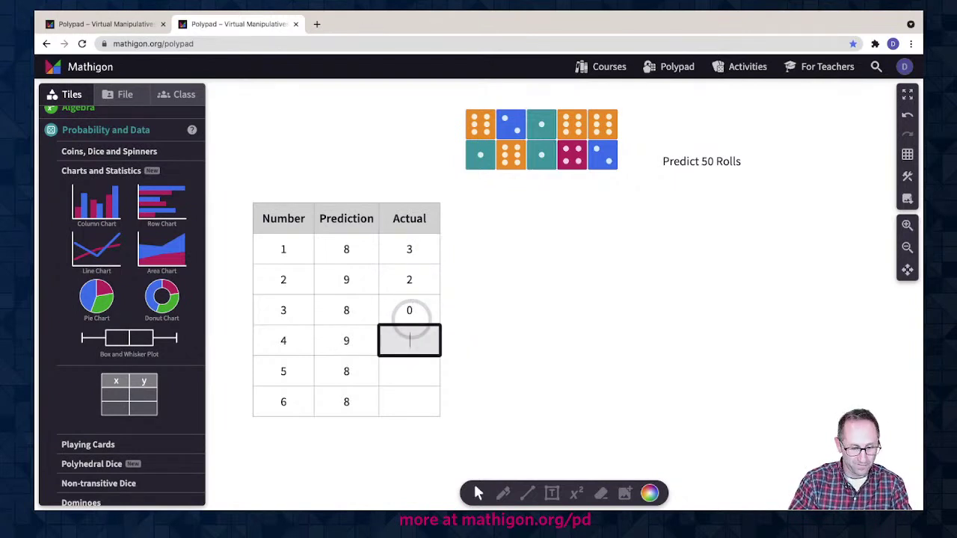
text(1)
key(Return)
text(0)
key(Return)
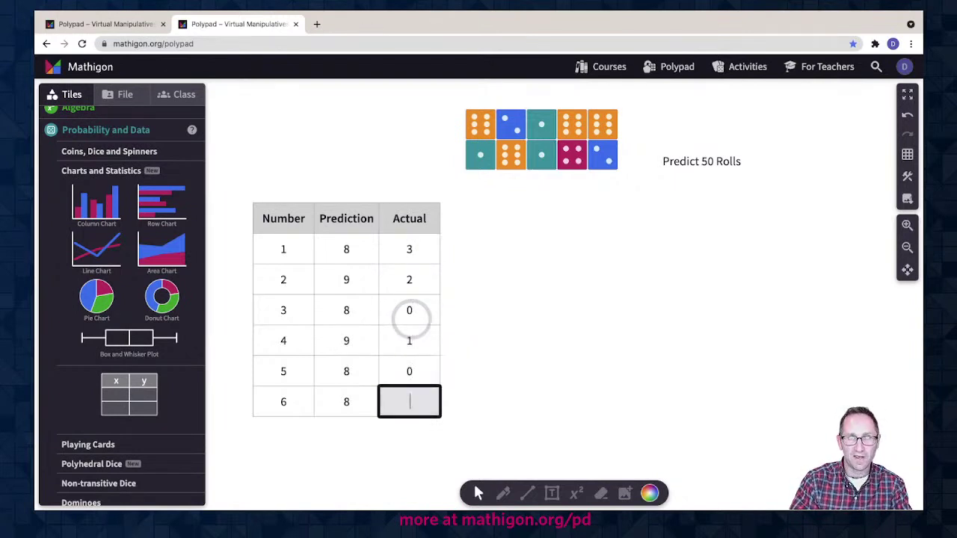
text(4)
key(Return)
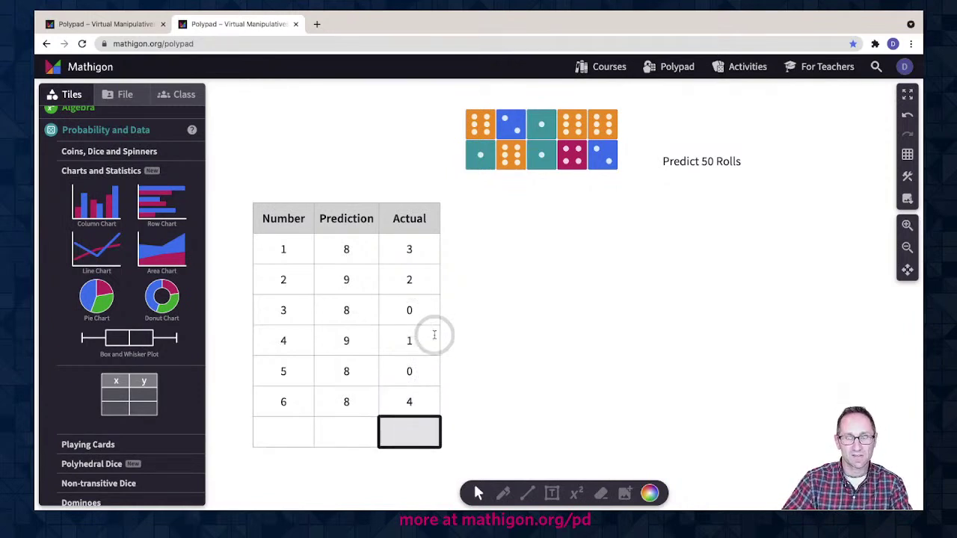
Step: Remove the table's empty last row and place an enlarged column chart beside the table
click(392, 436)
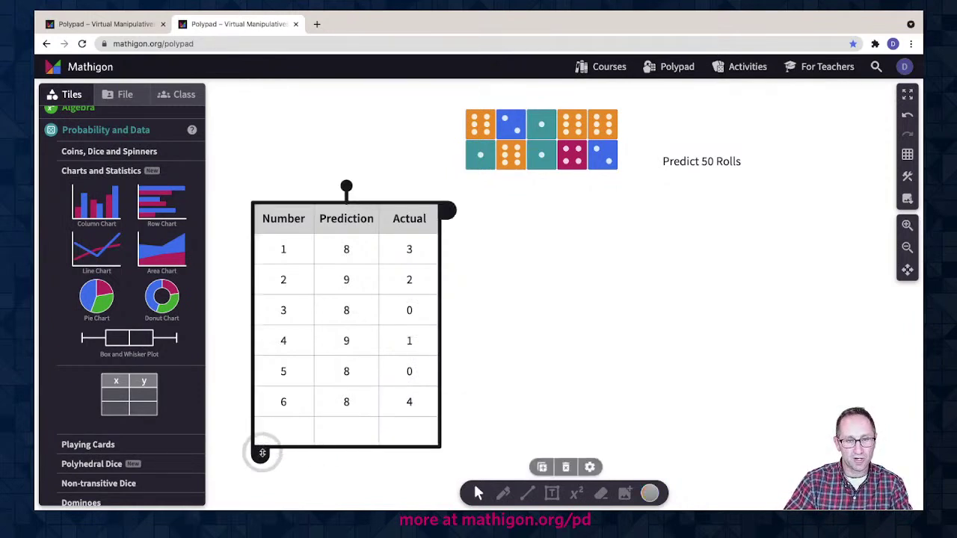
drag(262, 453, 261, 422)
drag(95, 196, 472, 404)
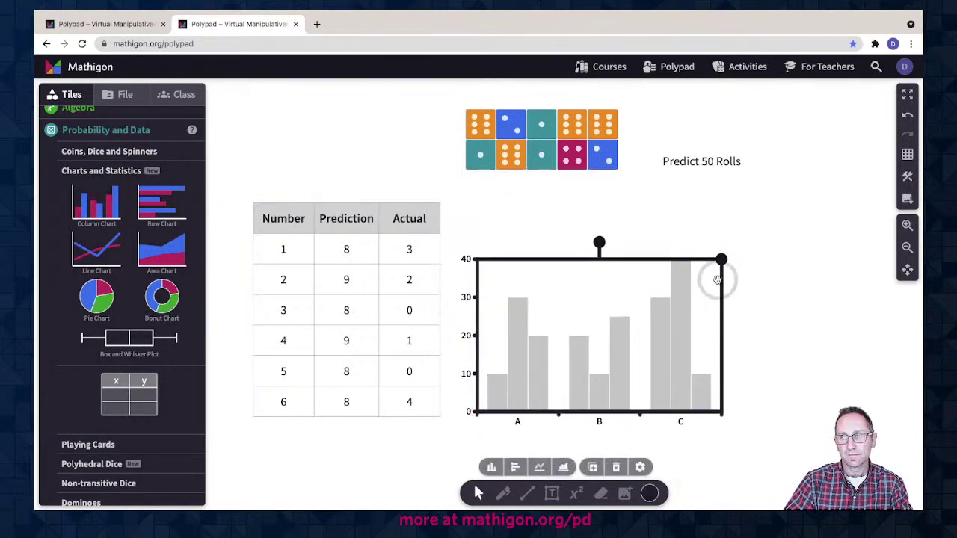
drag(721, 260, 827, 202)
Step: Link the table to the column chart as its data source and shift the chart slightly away from the table
click(403, 312)
drag(442, 309, 510, 319)
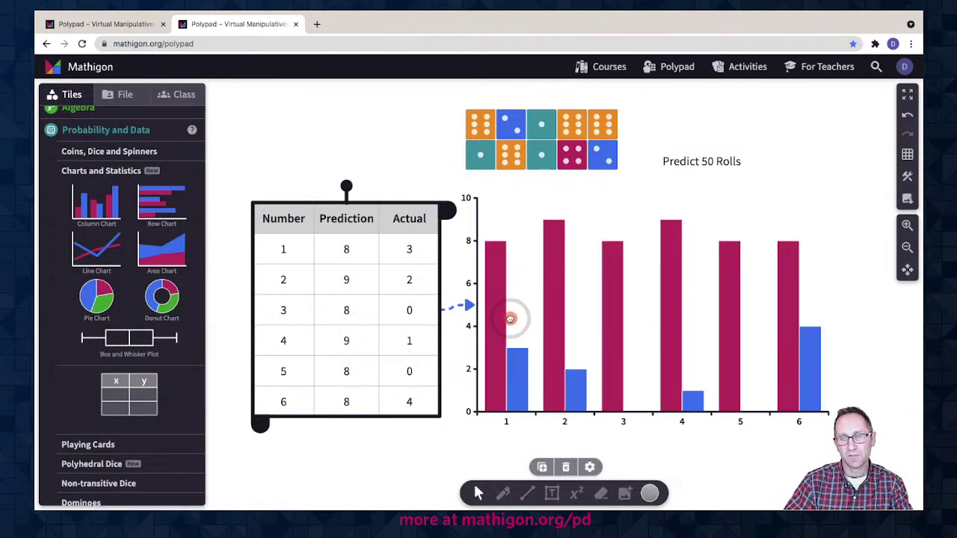
click(857, 329)
drag(772, 342, 787, 335)
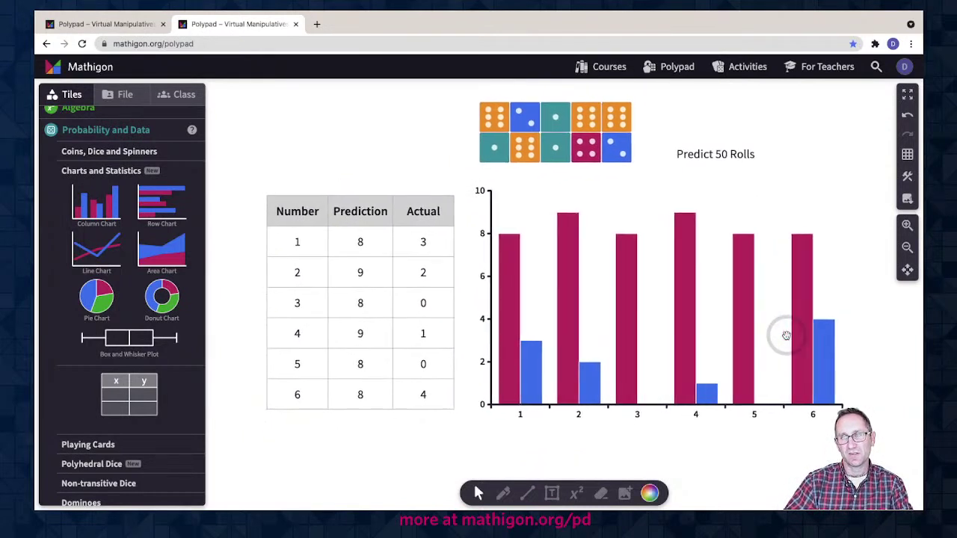
click(626, 335)
drag(626, 336, 638, 346)
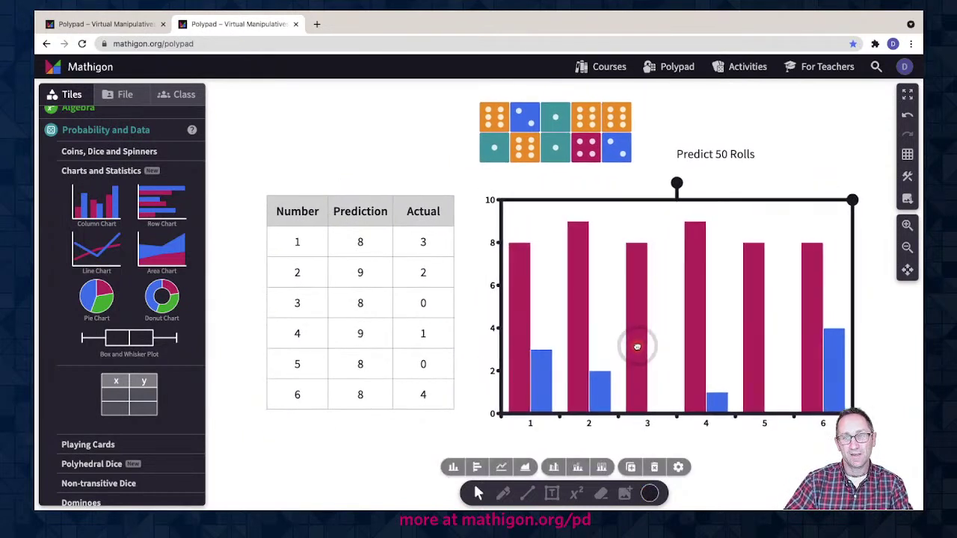
Step: Select the block of ten dice and randomise it once for the second roll
drag(436, 104, 617, 171)
click(533, 468)
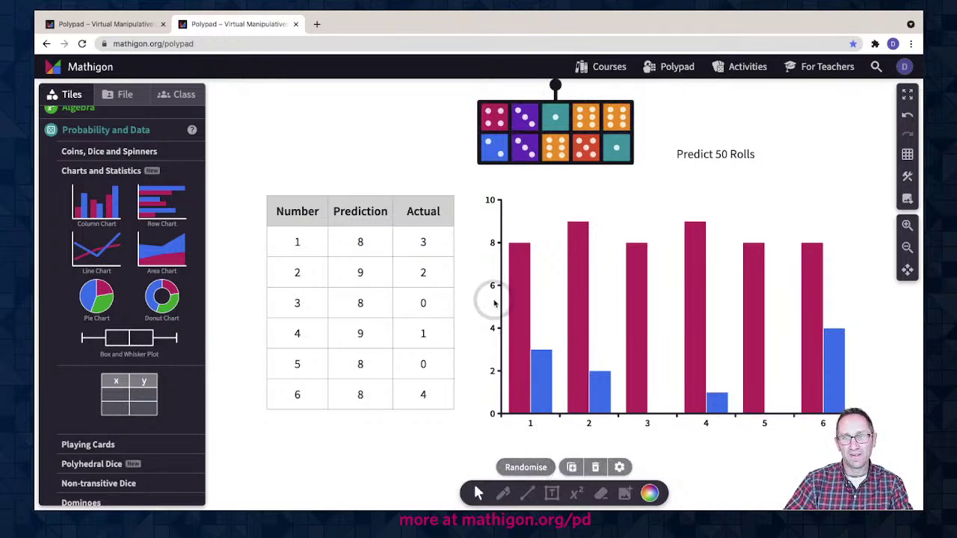
click(525, 209)
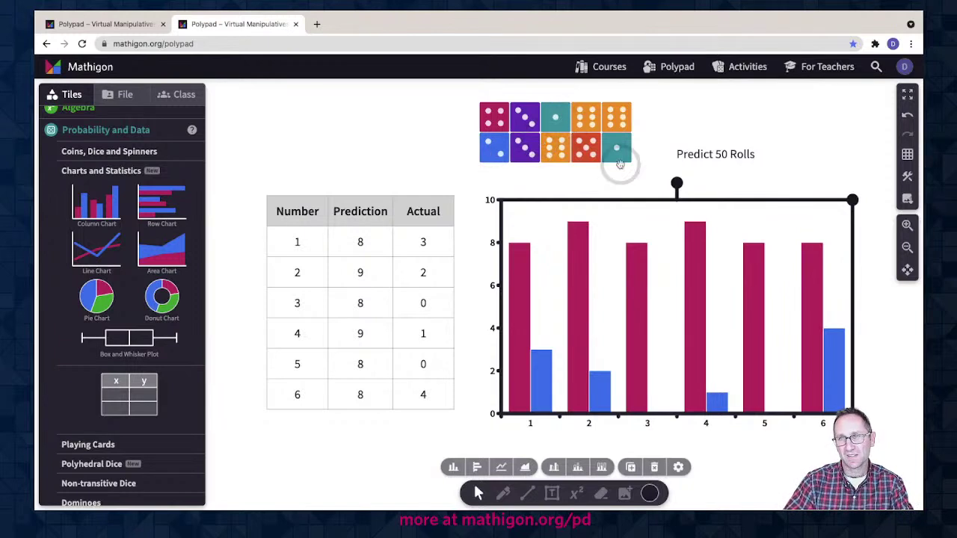
Step: Update the running counts in the Actual column to 5, 3, 2, 1, 1 and 7 for numbers 1 through 6
click(431, 240)
text(5)
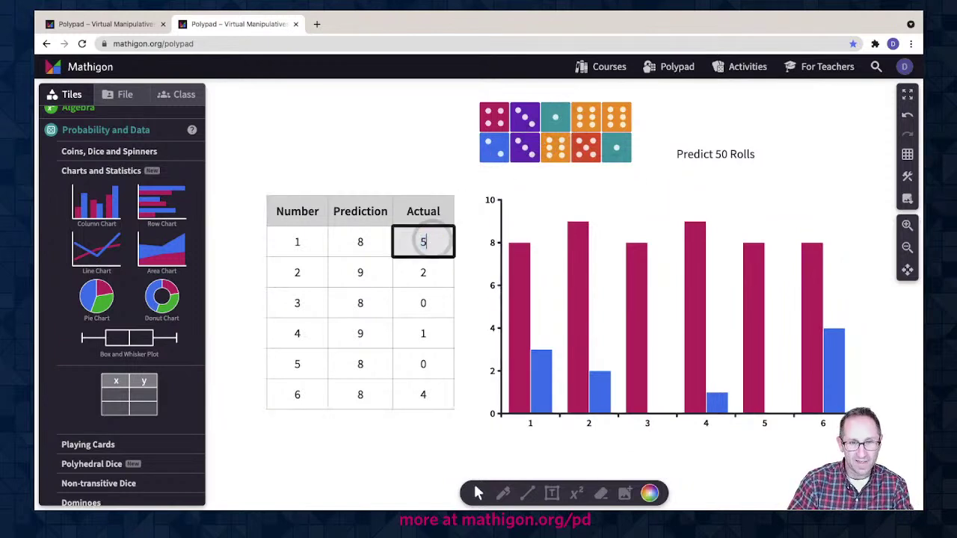
key(Return)
text(3)
key(Return)
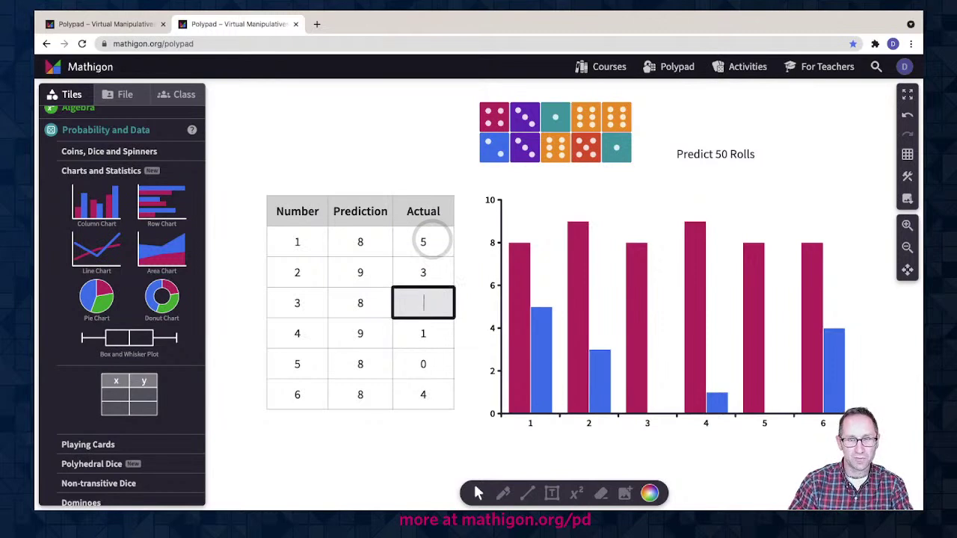
text(2)
key(Return)
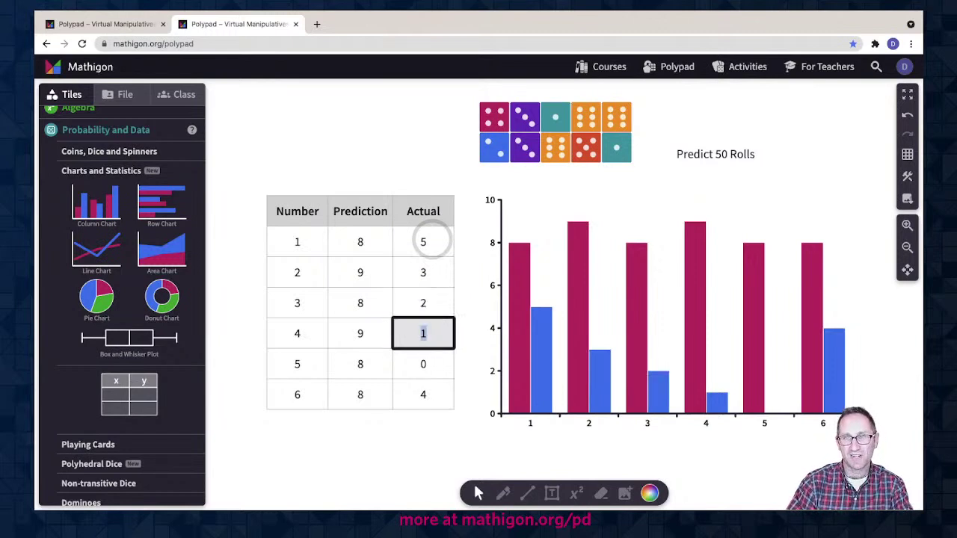
key(Return)
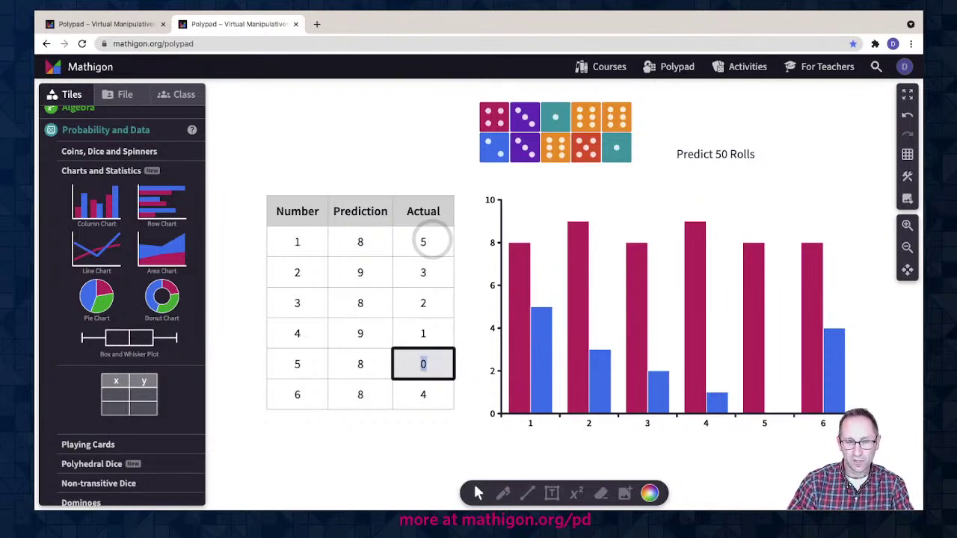
text(1)
key(Return)
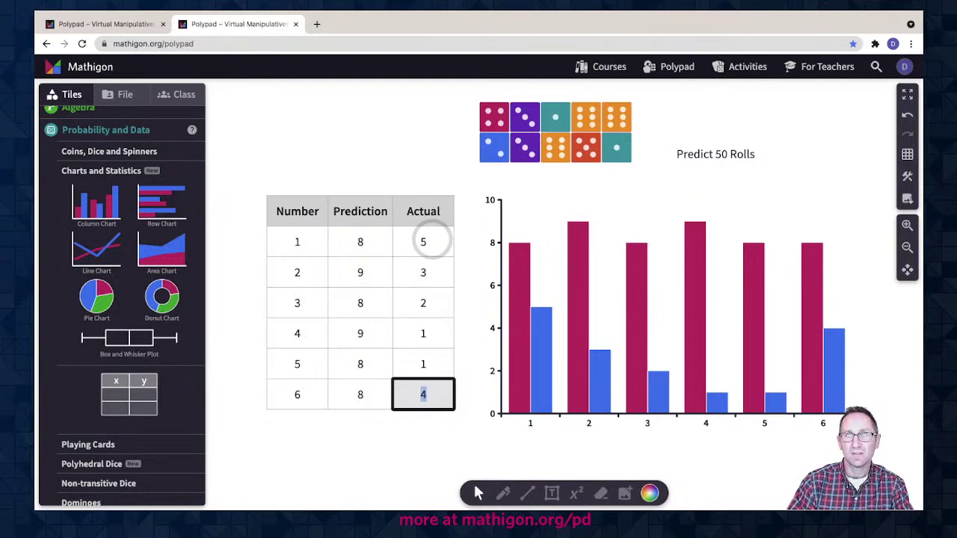
text(7)
key(Return)
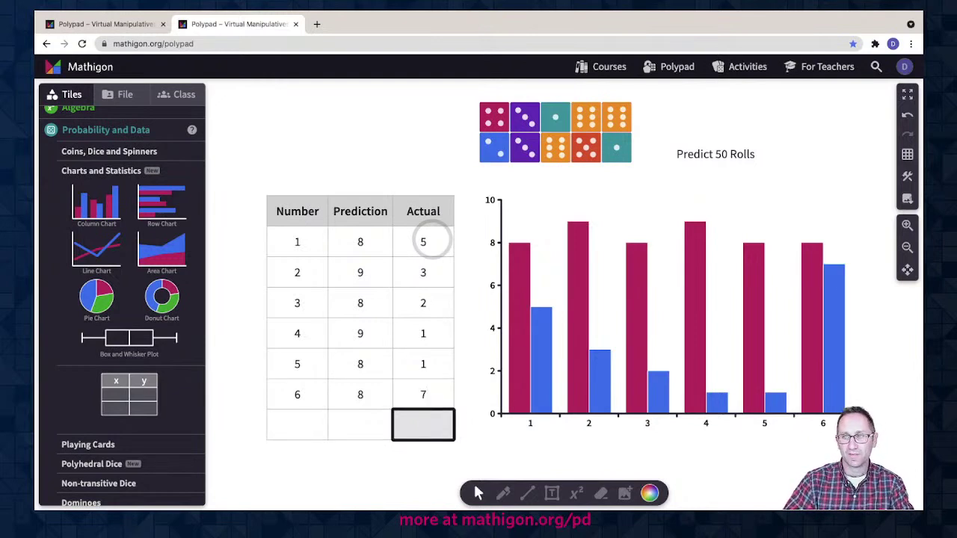
Step: Select all ten dice again and randomise them for the third roll
click(451, 113)
drag(451, 113, 651, 175)
click(528, 466)
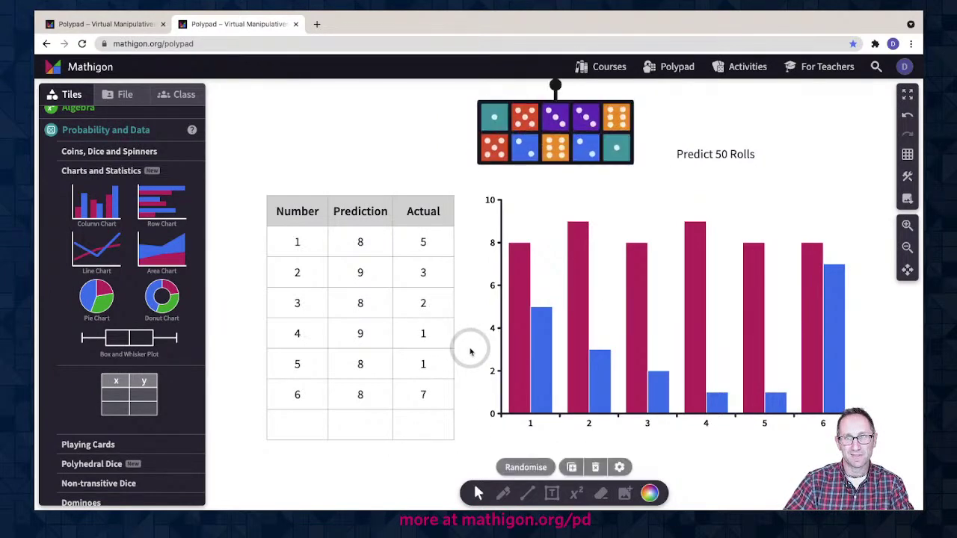
Step: Update the Actual column totals to 7, 5, 4, 1, 3 and 9 for numbers 1 through 6
click(431, 245)
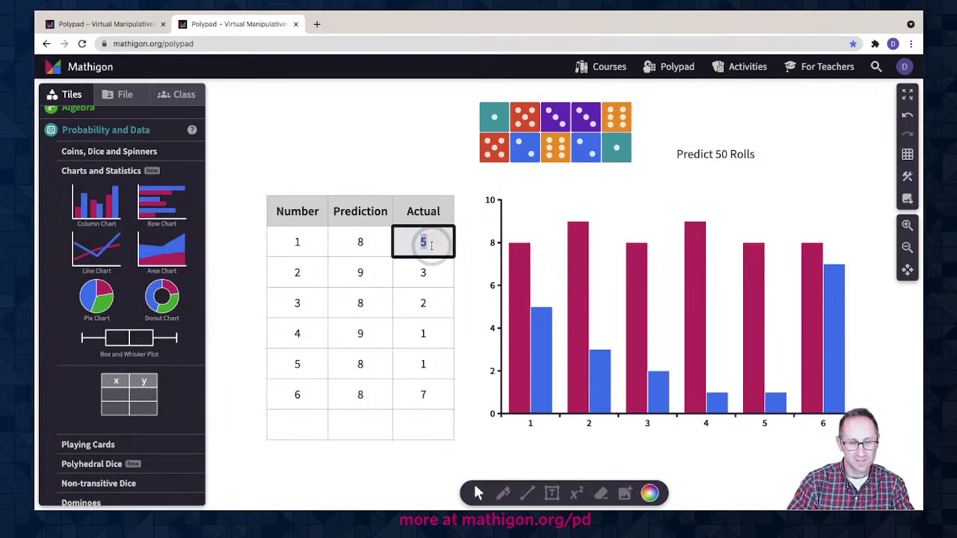
text(7)
key(Return)
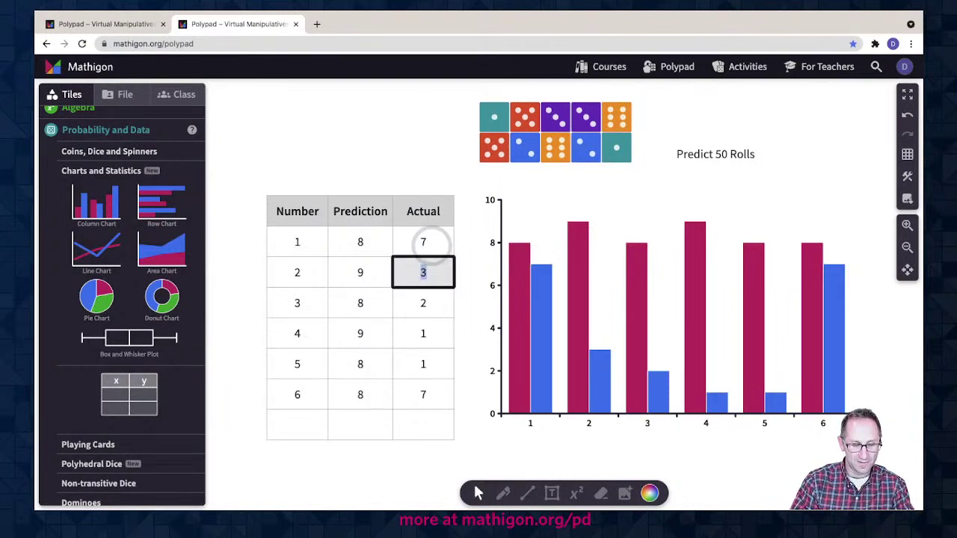
text(5)
key(Return)
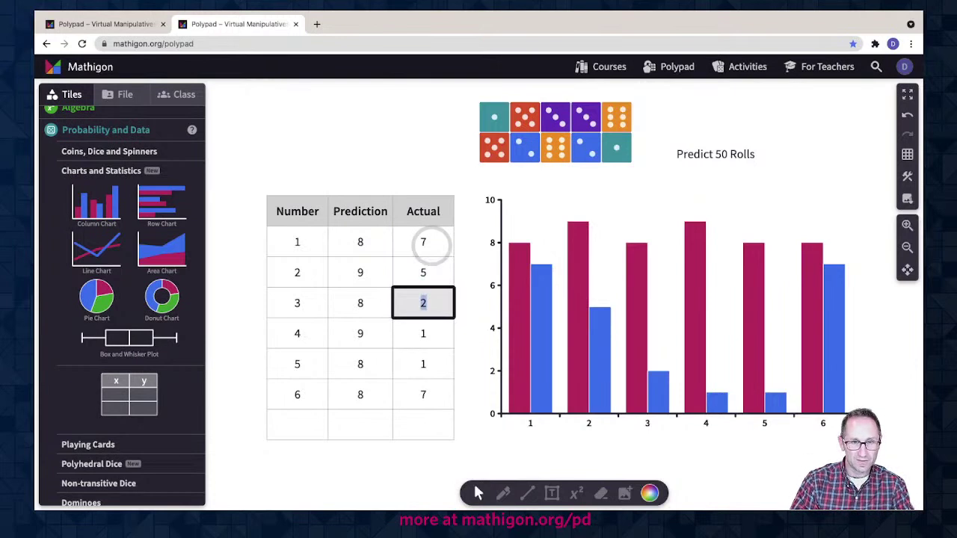
text(4)
key(Return)
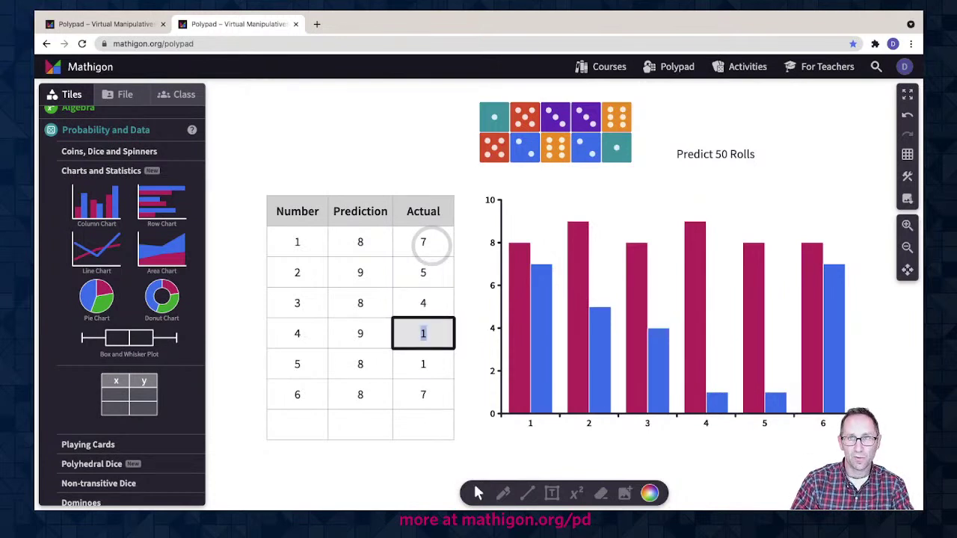
key(Return)
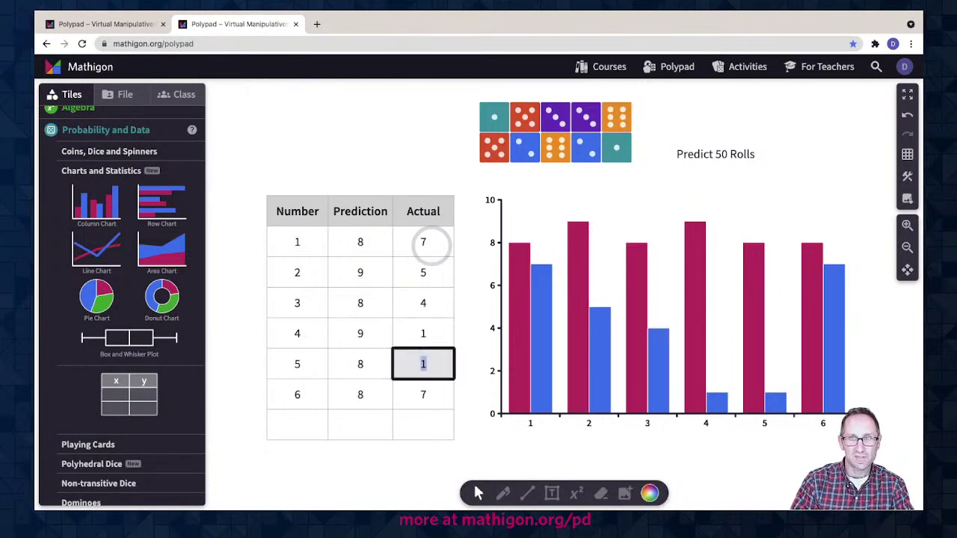
text(3)
key(Return)
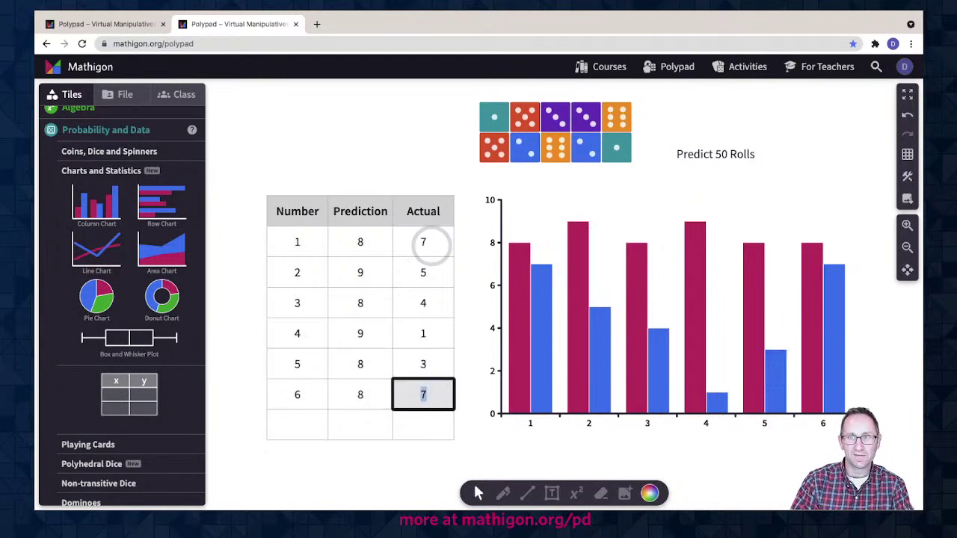
text(9)
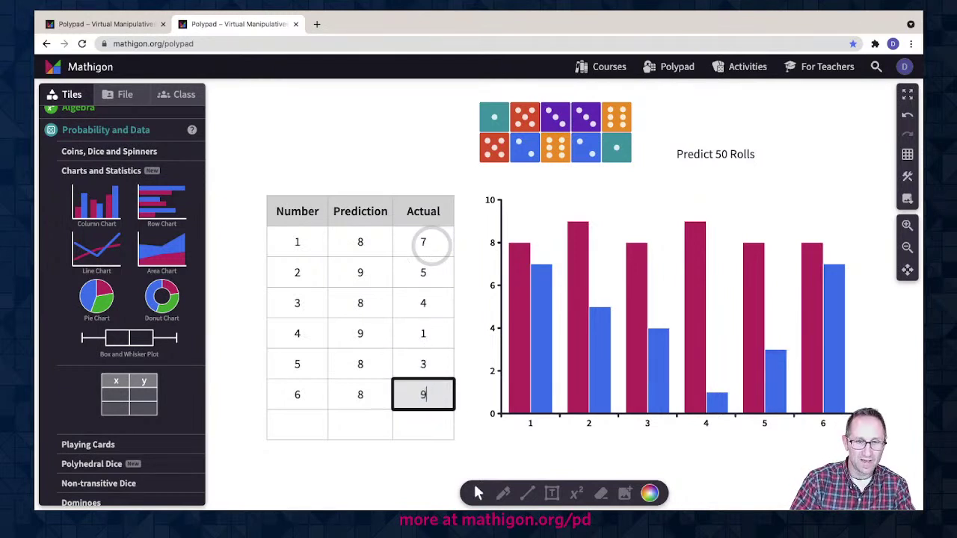
key(Return)
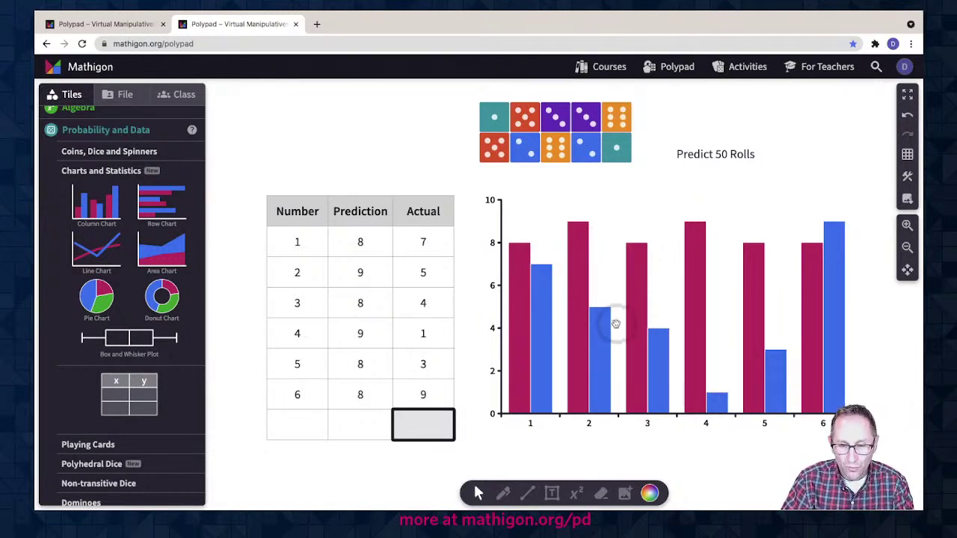
Step: Place an octahedron, a dodecahedron and an icosahedron die in a row below the table and chart
scroll(566, 317, down, 2)
scroll(567, 318, up, 2)
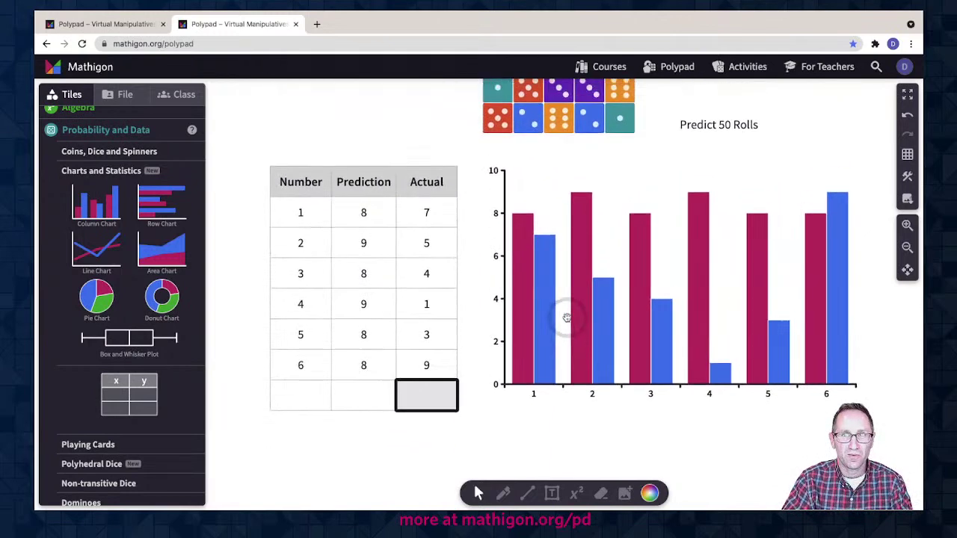
scroll(567, 318, down, 2)
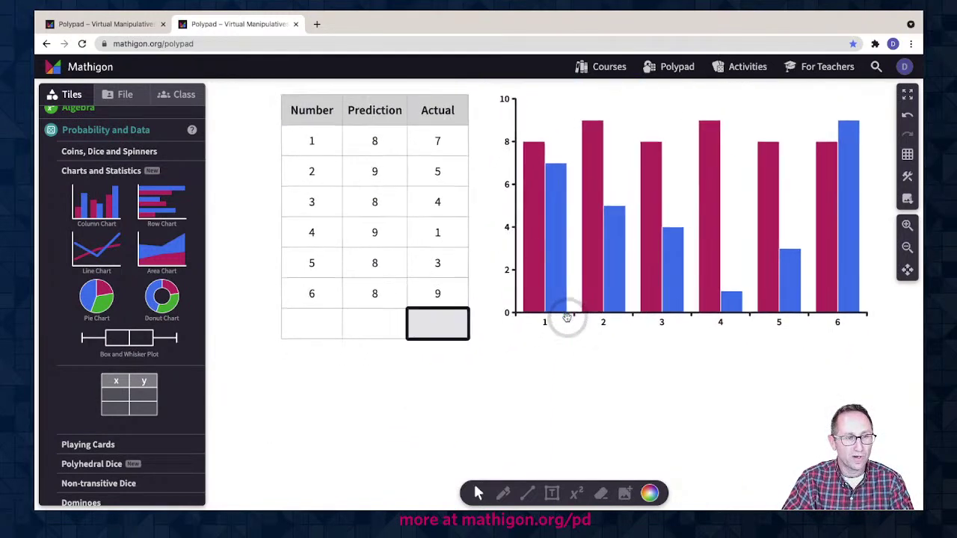
click(119, 151)
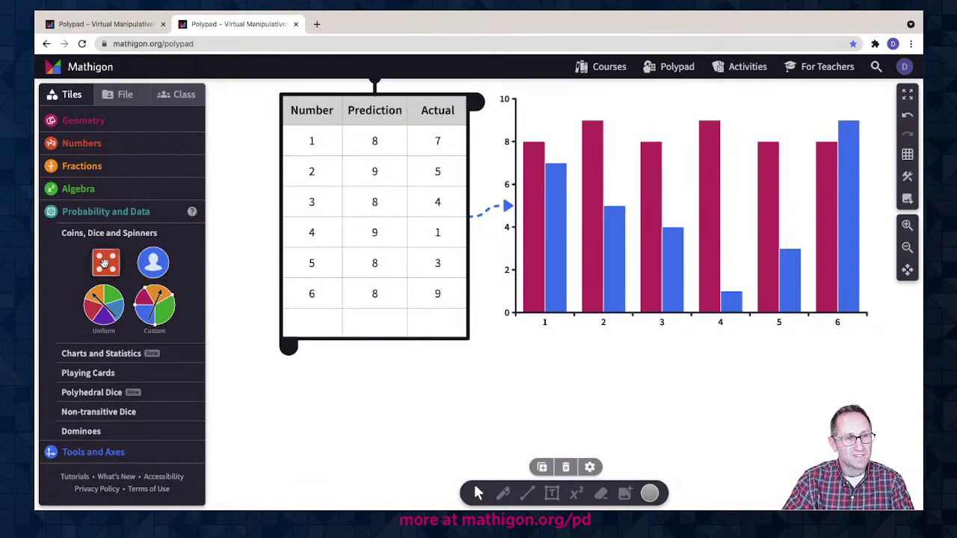
click(112, 392)
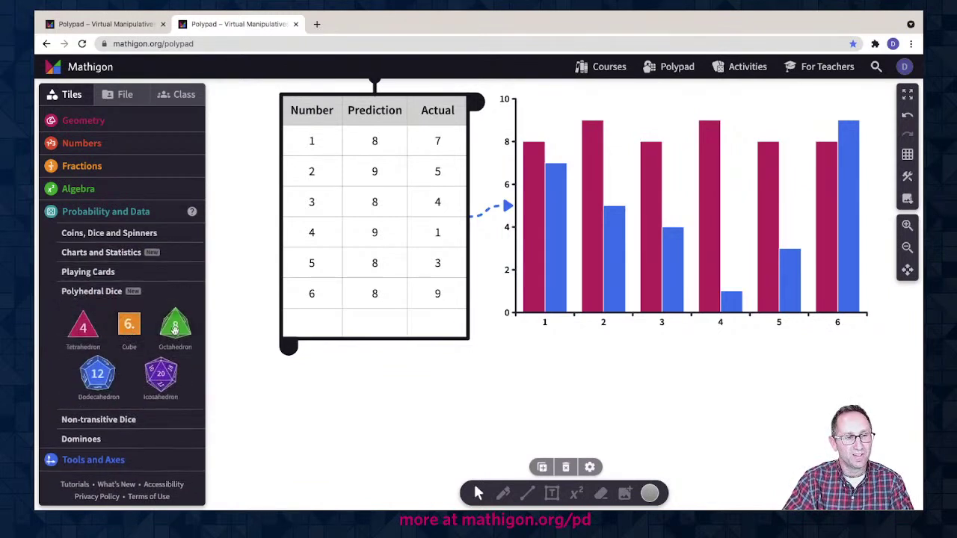
drag(179, 331, 343, 402)
drag(98, 374, 419, 398)
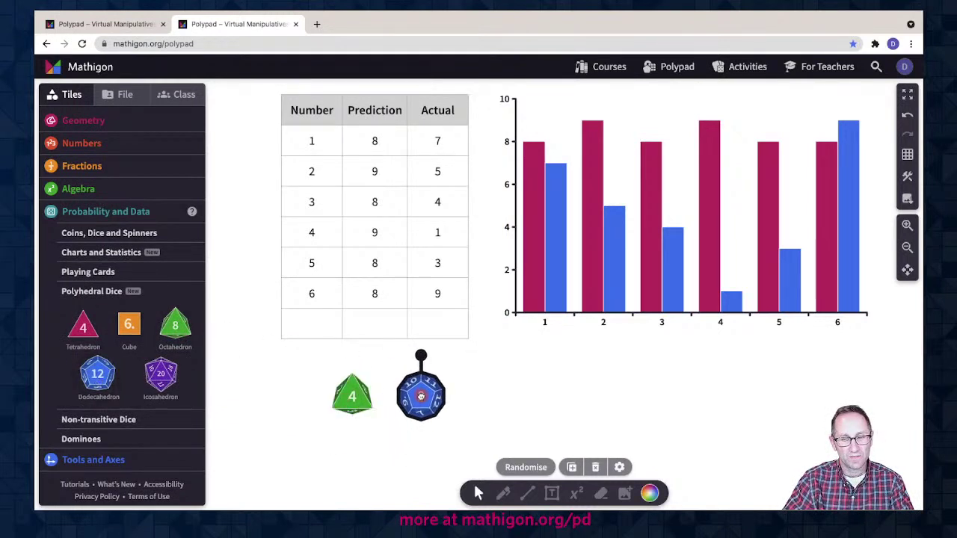
drag(160, 374, 510, 396)
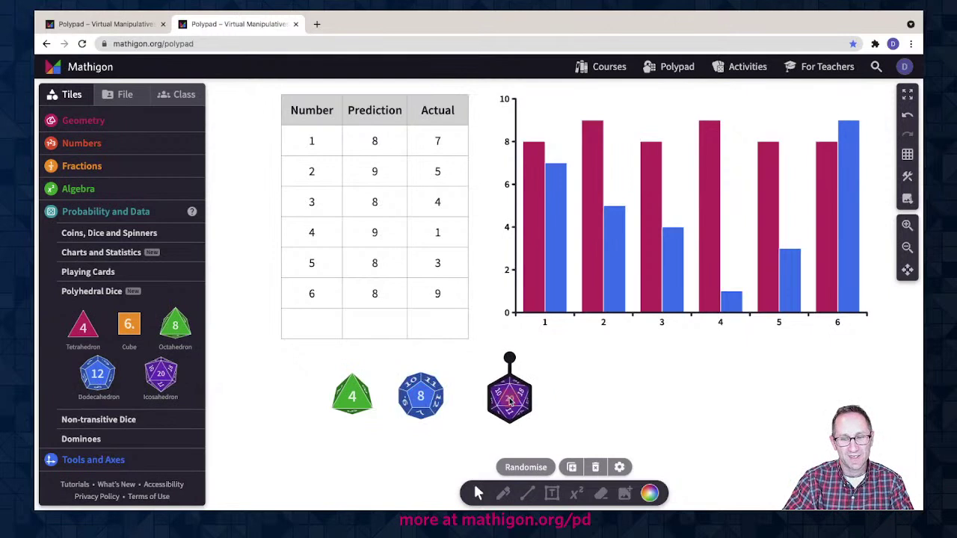
Step: Select the three polyhedral dice, randomise them together and shift the group slightly
drag(311, 379, 533, 423)
click(520, 467)
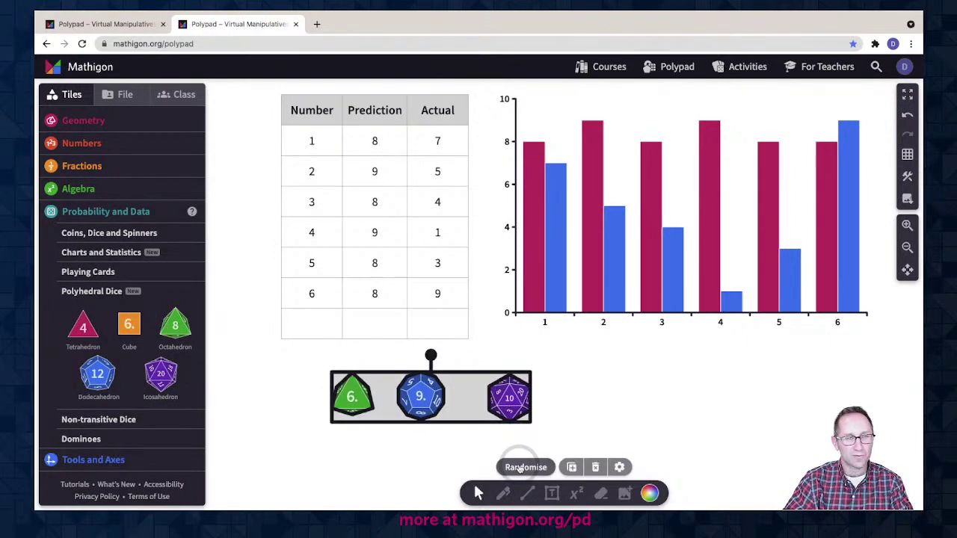
drag(424, 395, 435, 398)
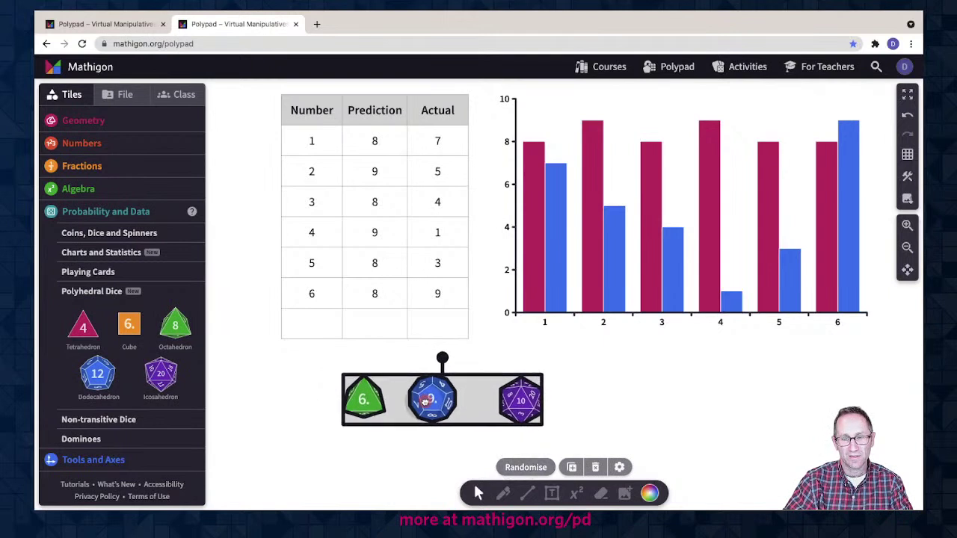
Step: Place the red, blue and green Classic non-transitive dice in a row below the polyhedral dice and randomise them together
scroll(239, 376, down, 3)
click(99, 420)
scroll(150, 321, down, 3)
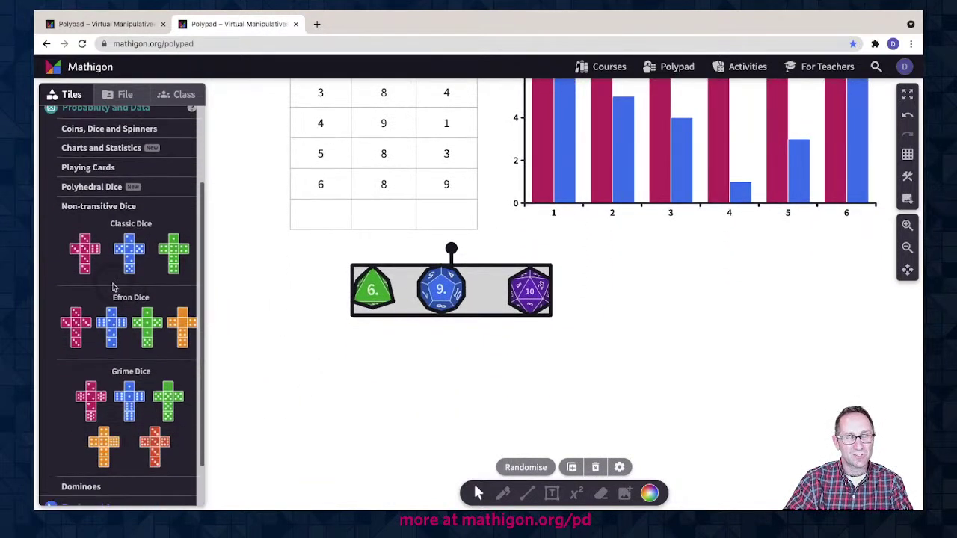
drag(85, 255, 406, 371)
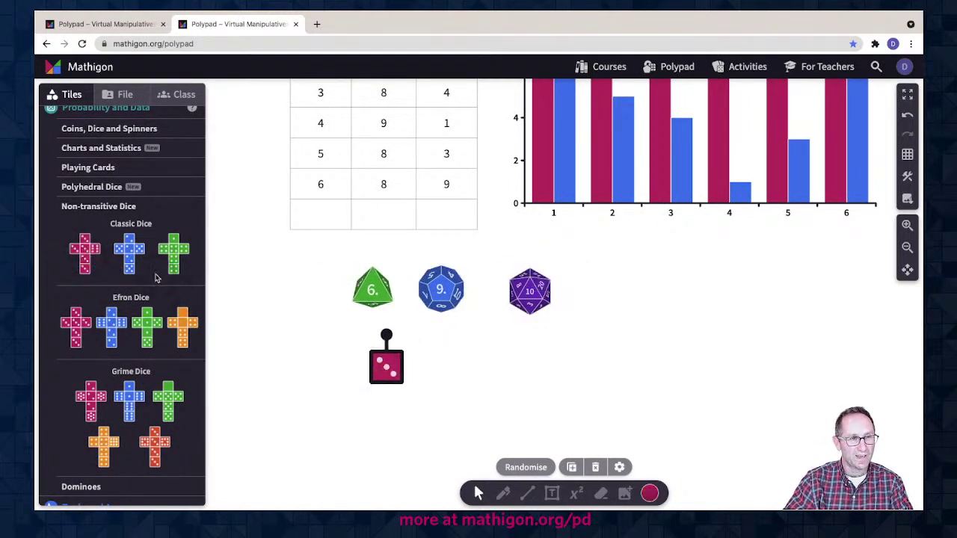
drag(140, 258, 433, 366)
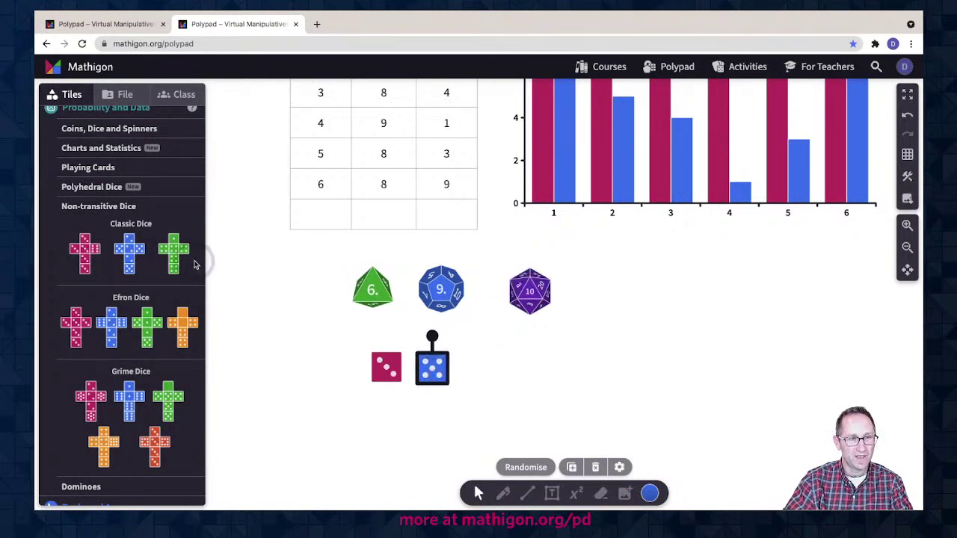
drag(174, 256, 481, 370)
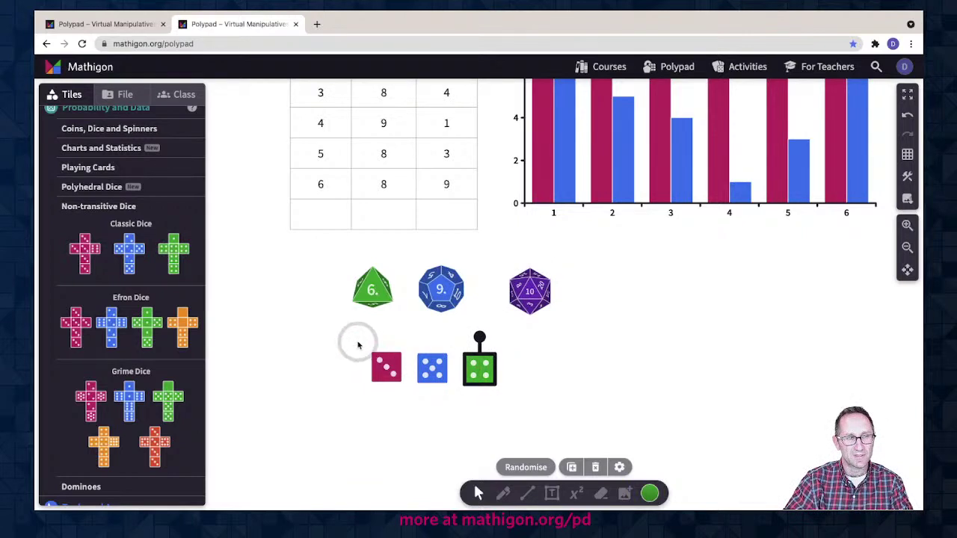
drag(359, 341, 527, 389)
click(523, 467)
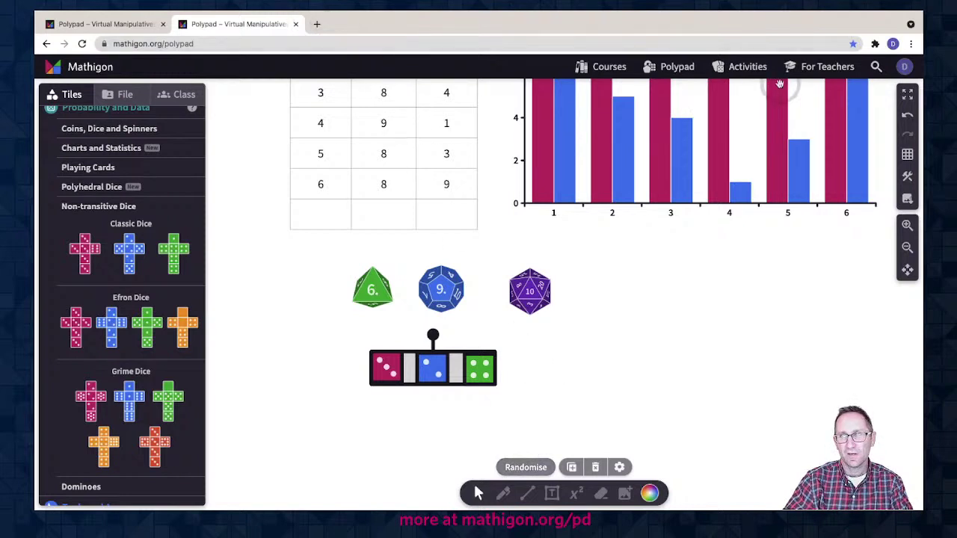
Step: Open the For Teachers page in a new browser tab and show its Events and Webinars section
right_click(812, 67)
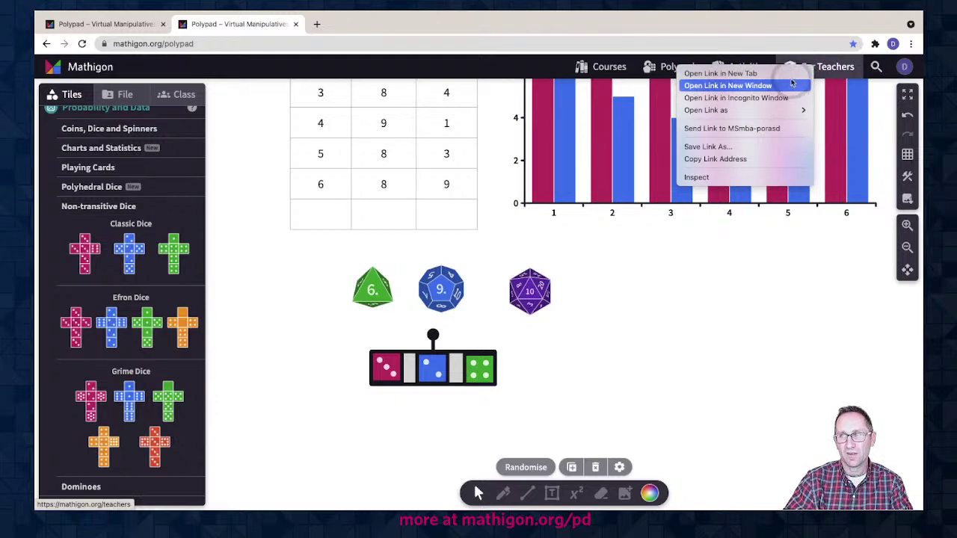
click(781, 73)
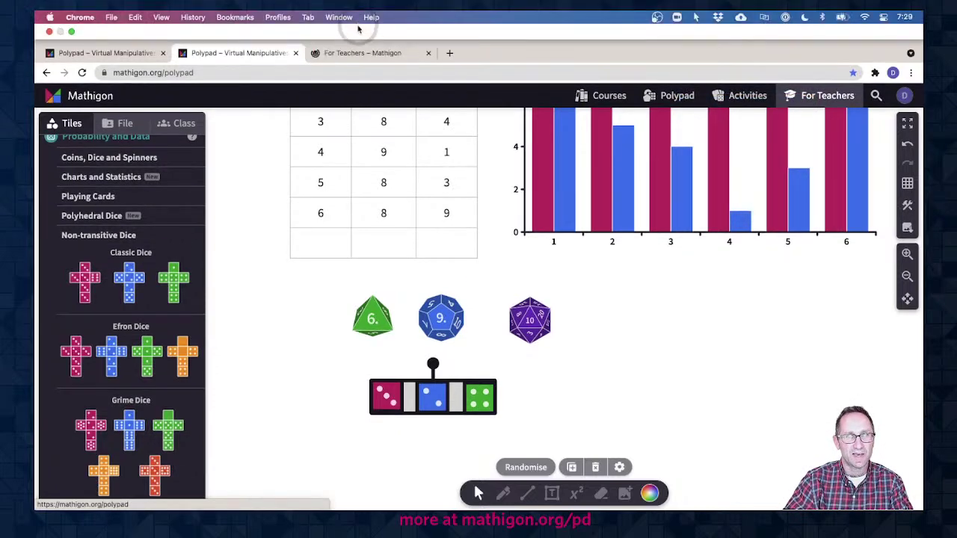
click(361, 54)
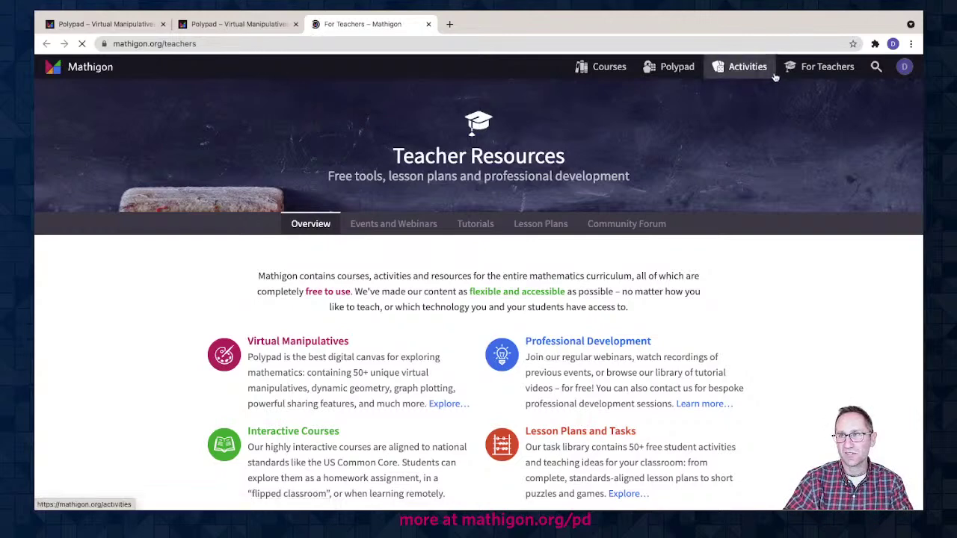
click(403, 224)
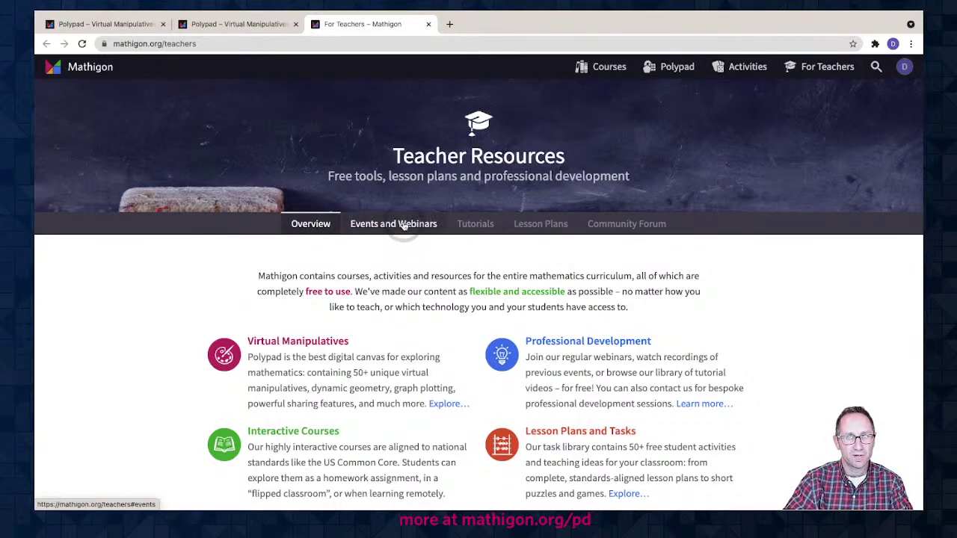
Step: Look through the Past Event Recordings, including the Exploring Probability, Exploring Geometry and Exploring Numbers webinars
click(331, 327)
scroll(331, 329, down, 3)
scroll(331, 327, down, 5)
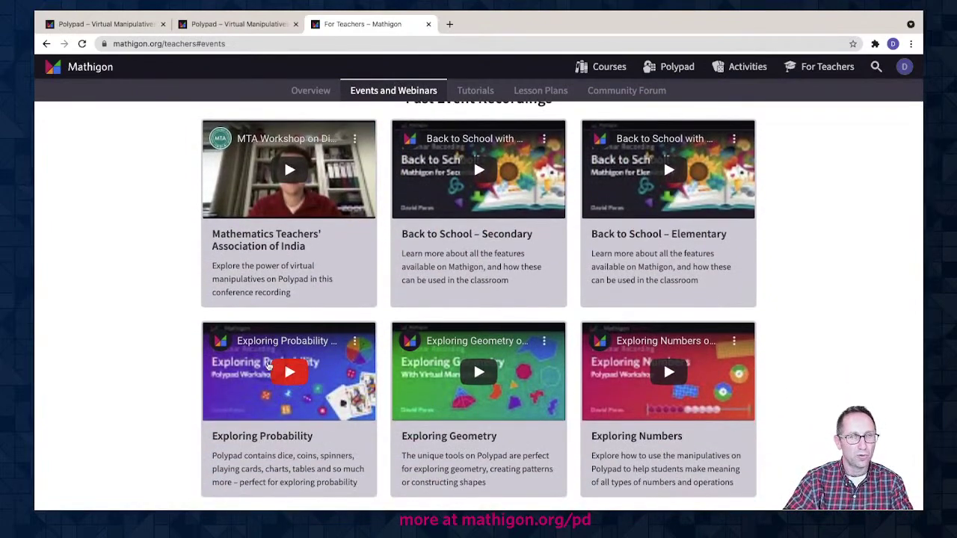
click(262, 426)
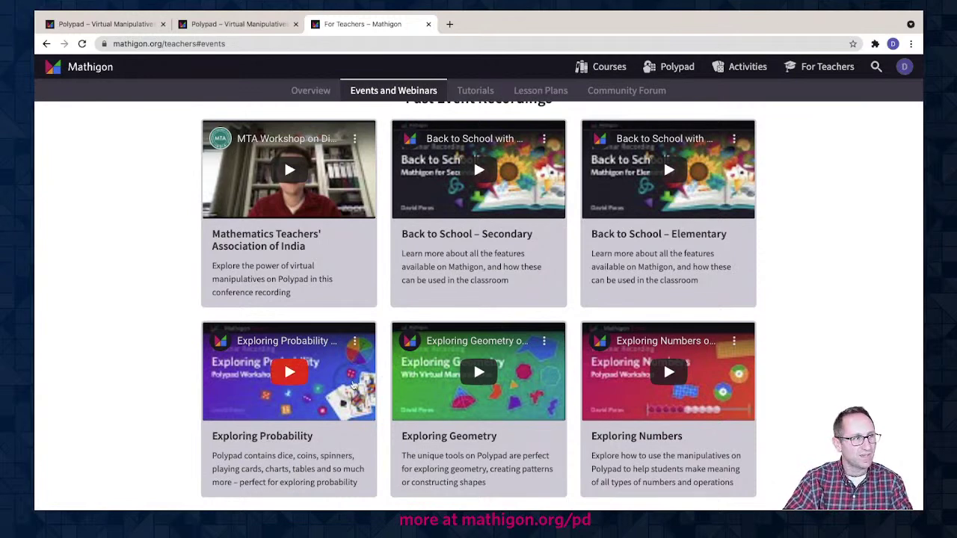
scroll(483, 341, up, 4)
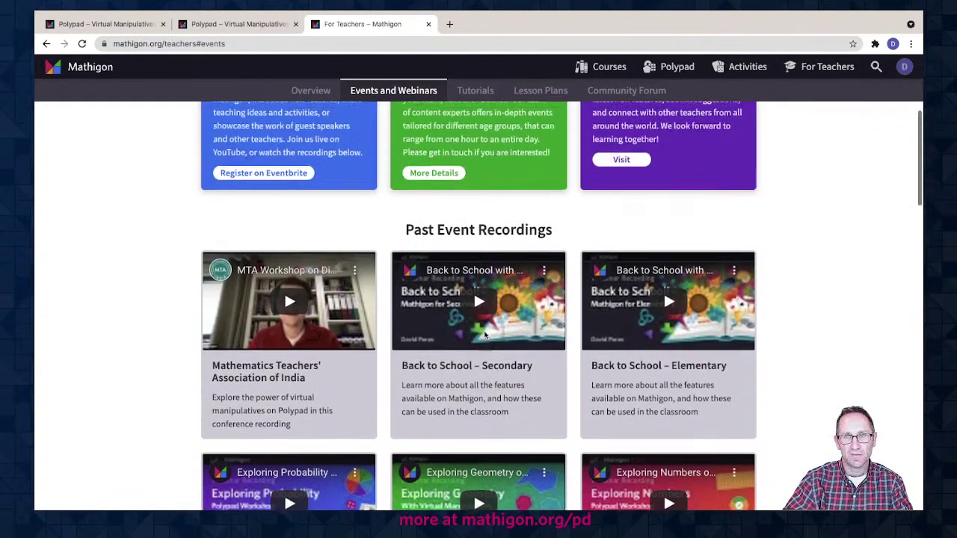
scroll(485, 336, down, 3)
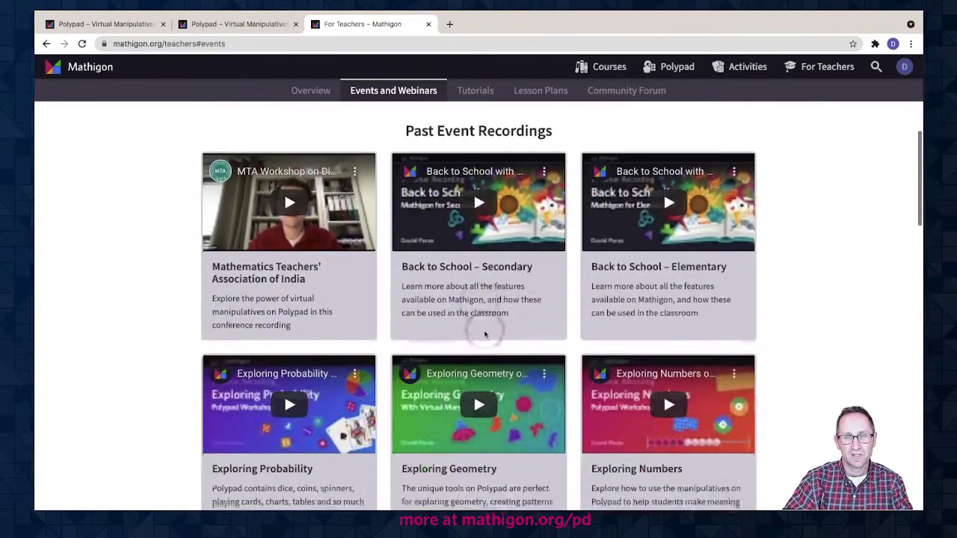
click(552, 288)
click(655, 270)
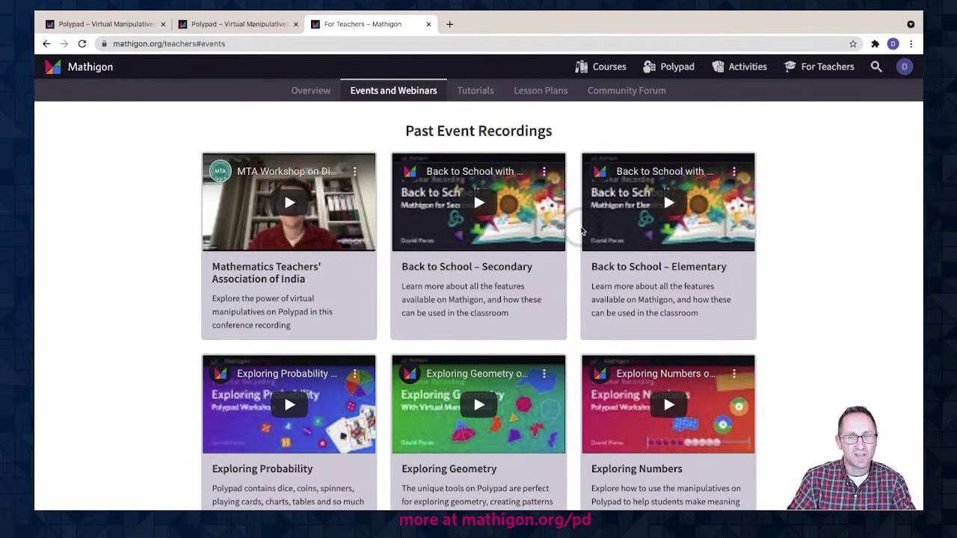
scroll(583, 232, down, 3)
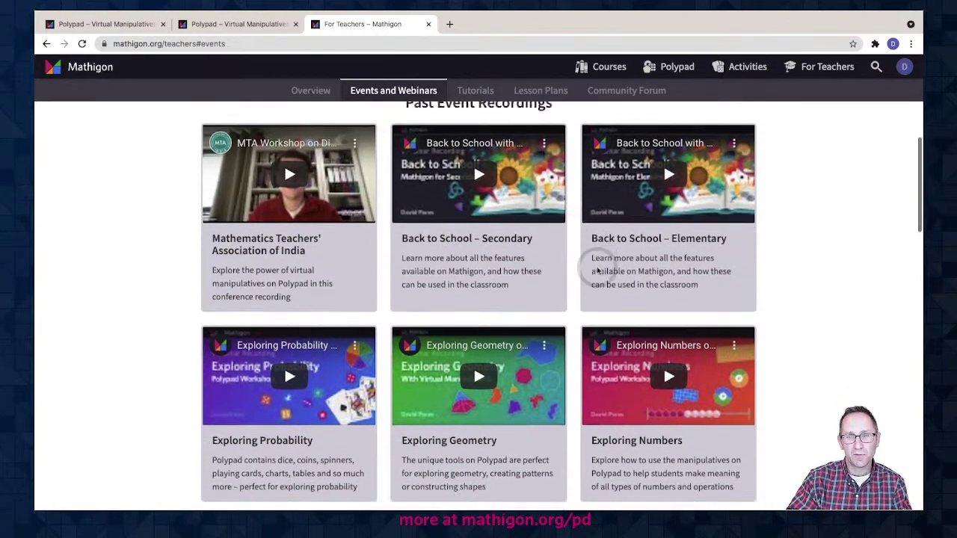
click(455, 381)
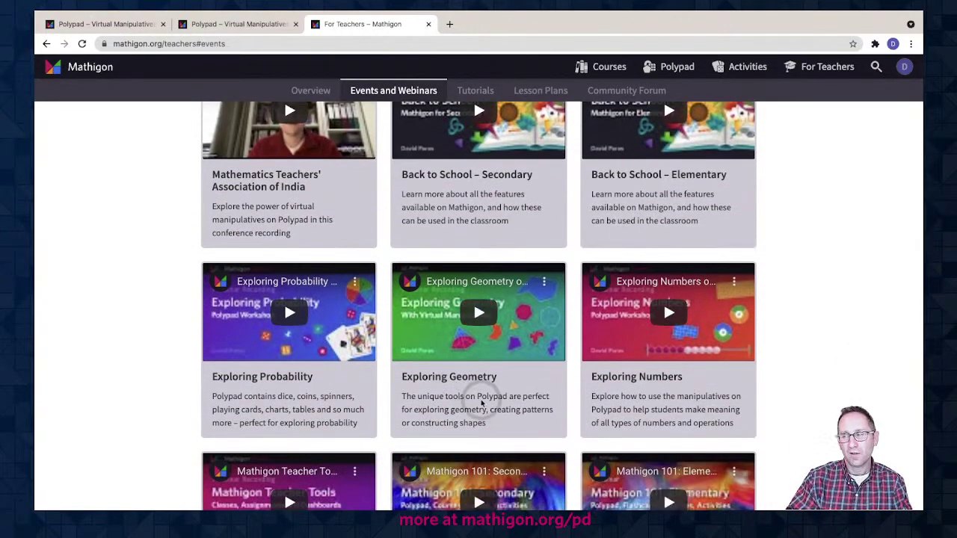
scroll(487, 351, down, 2)
scroll(408, 432, up, 10)
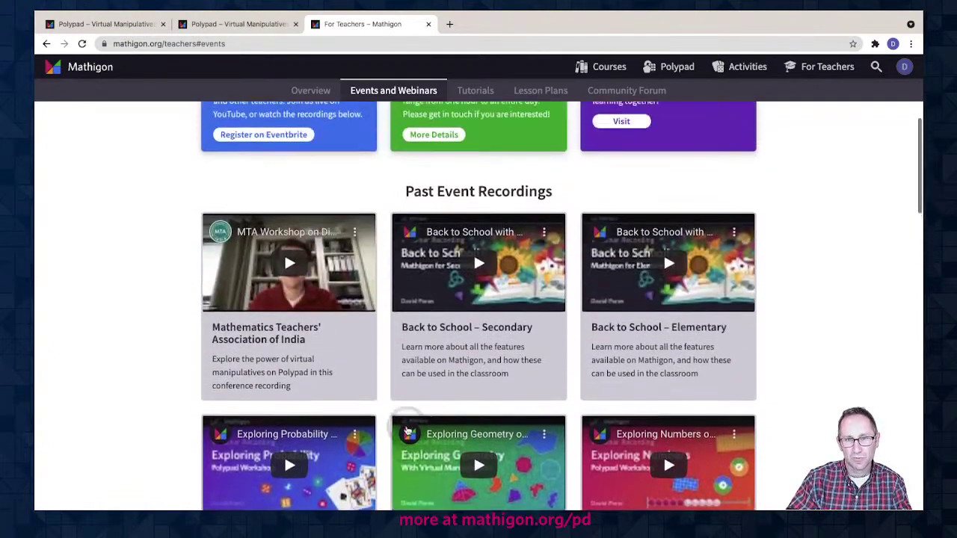
click(407, 432)
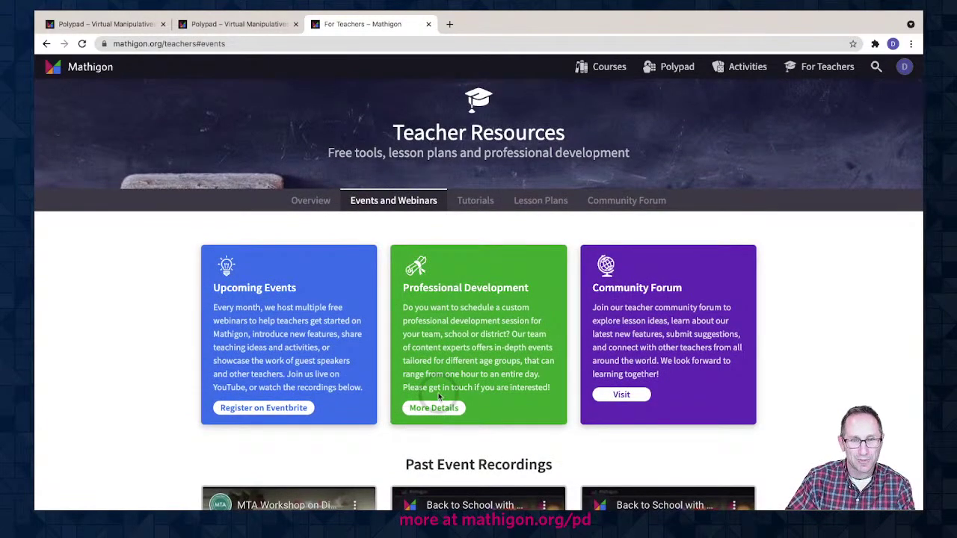
Step: Look over the Tutorials videos, revisit the Events and Webinars recordings, and return to the Tutorials section
click(473, 206)
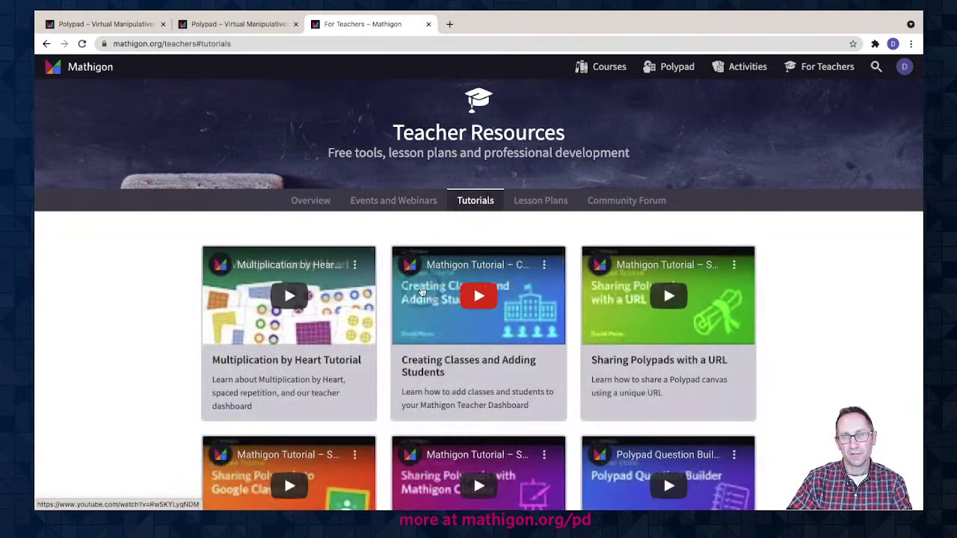
scroll(475, 217, down, 2)
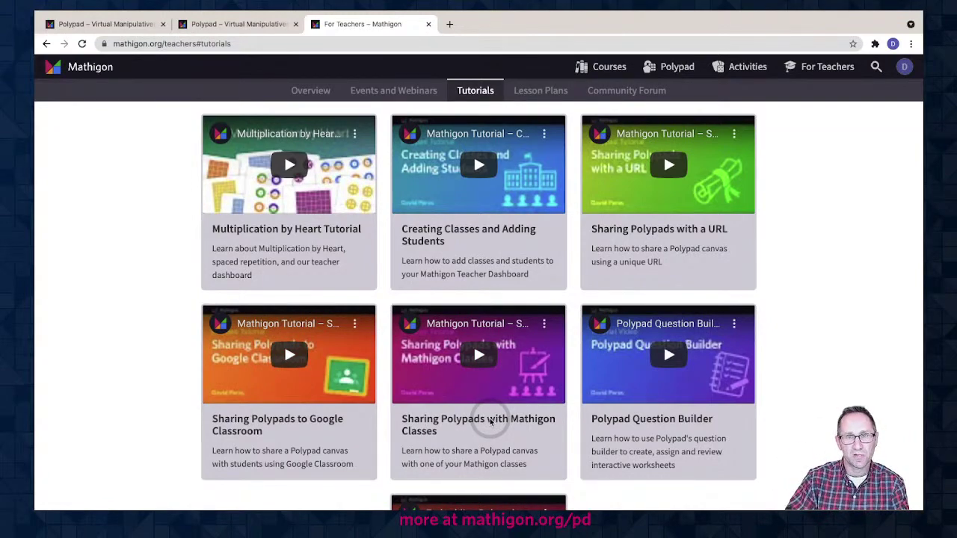
click(393, 90)
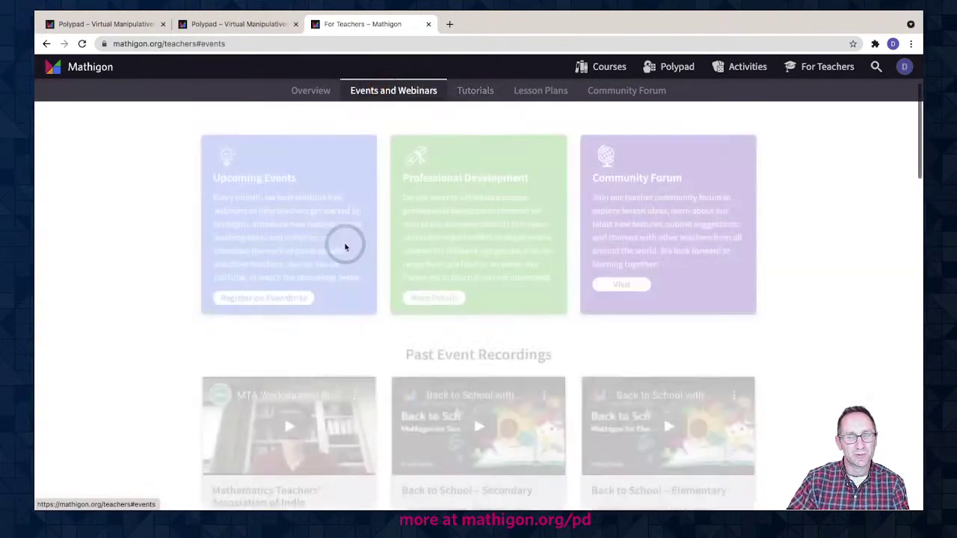
scroll(345, 248, down, 7)
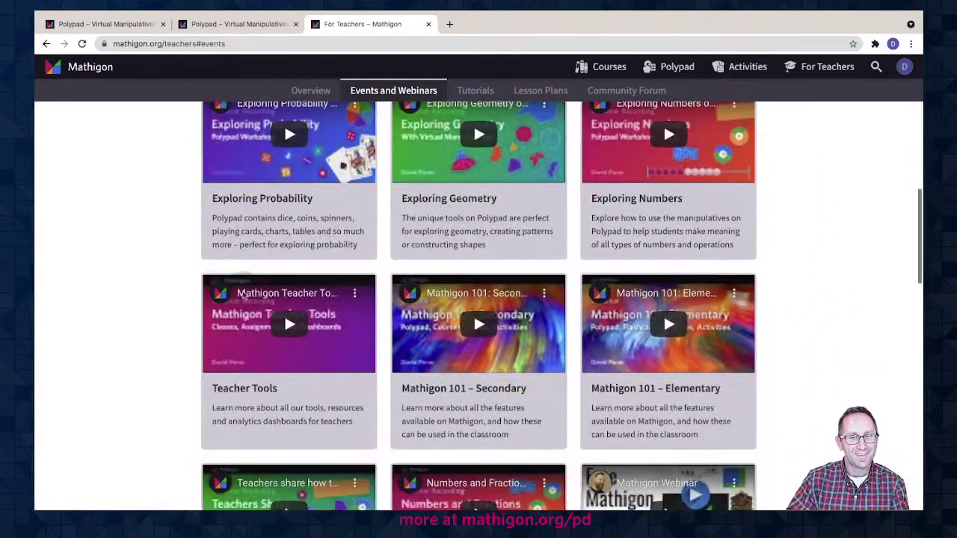
scroll(105, 300, up, 1)
scroll(105, 299, up, 8)
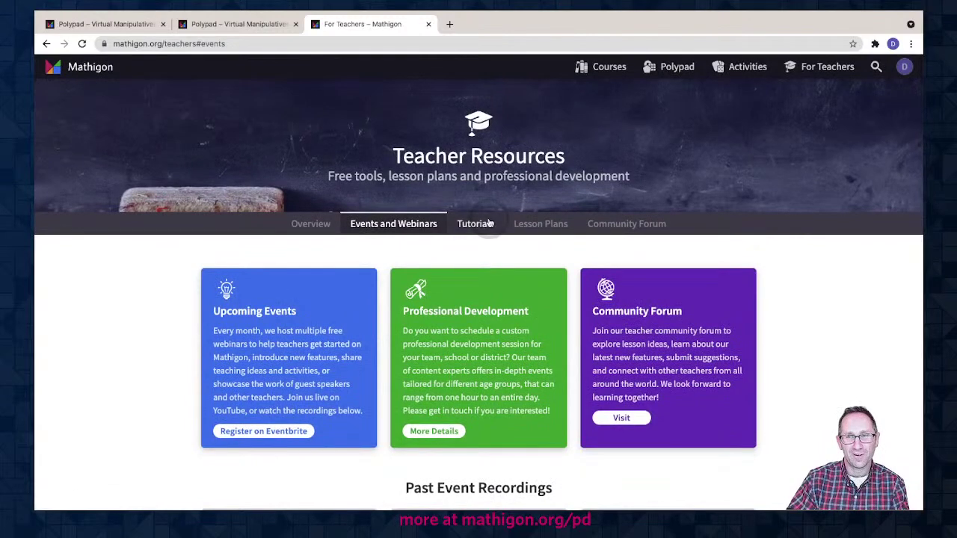
click(488, 224)
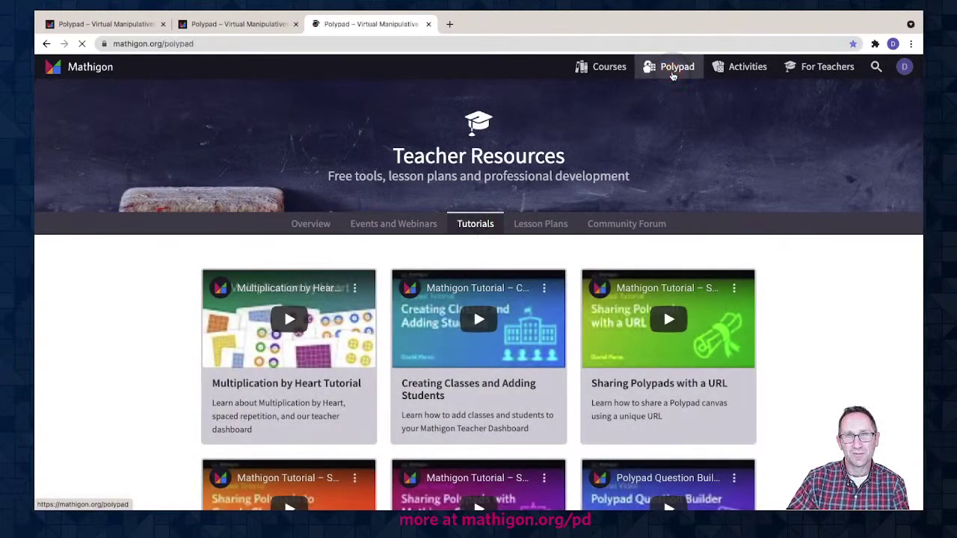
Step: Open the tutorials list from a blank Polypad canvas and skim the Using Polypad: Probability and Data tutorial
click(672, 69)
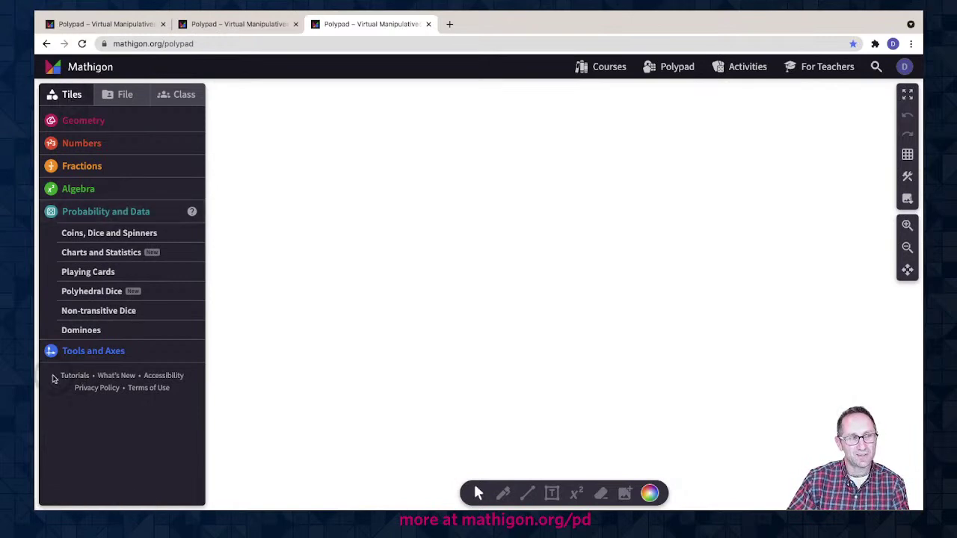
click(78, 377)
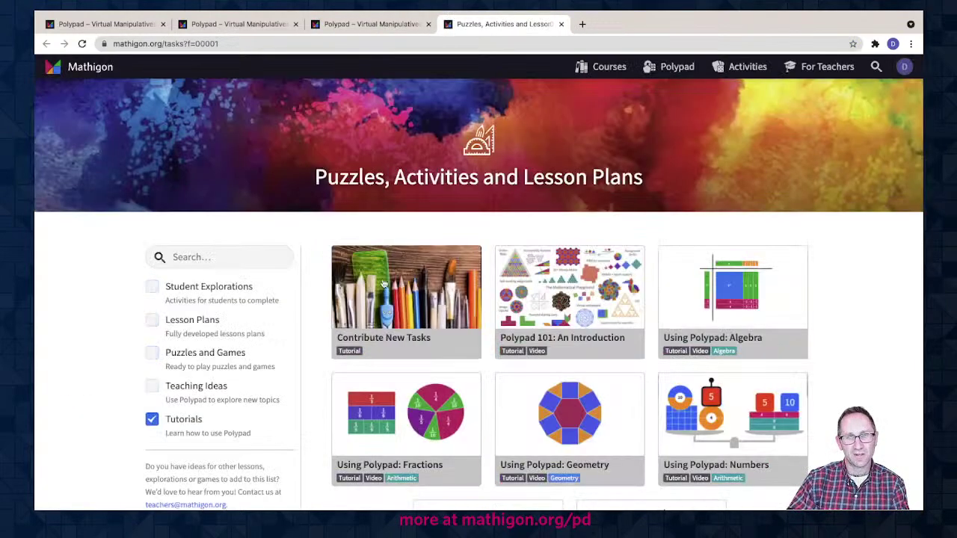
scroll(362, 230, down, 4)
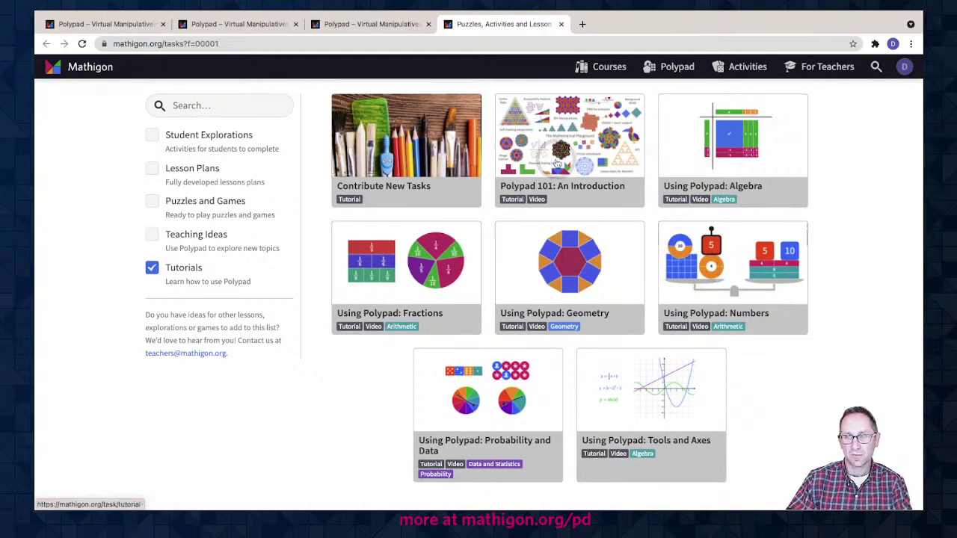
click(483, 413)
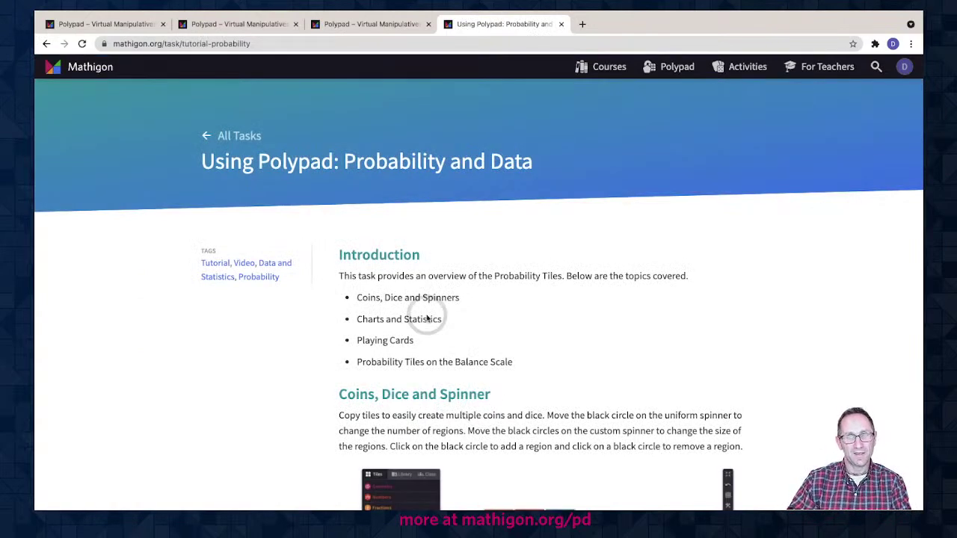
scroll(428, 318, down, 10)
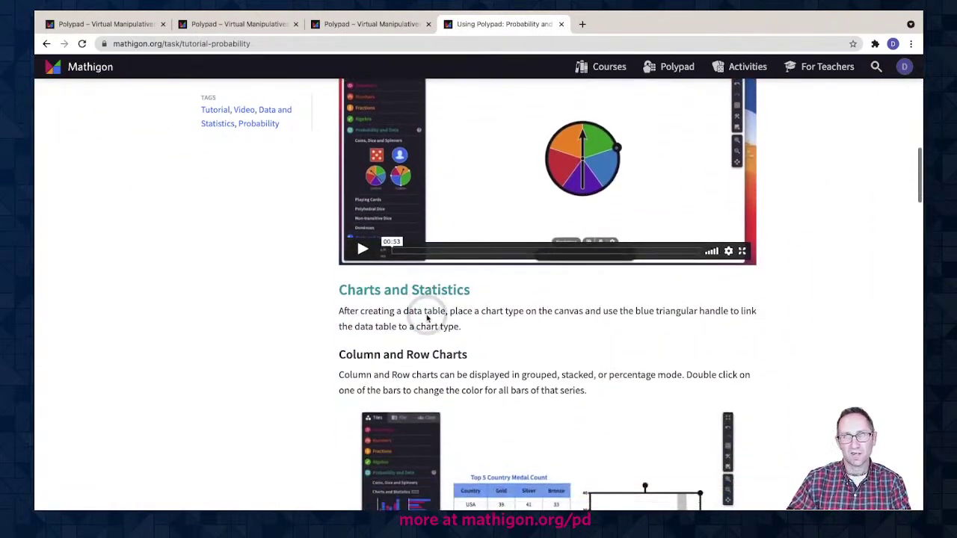
scroll(427, 317, up, 10)
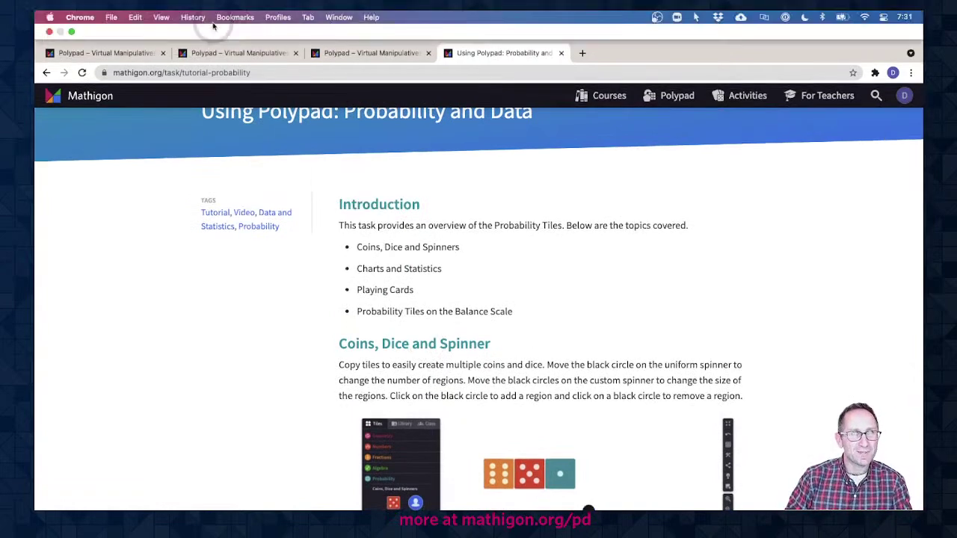
Step: Return to the dice-roll canvas and delete the Number, Prediction and Actual table together with its column chart
click(238, 24)
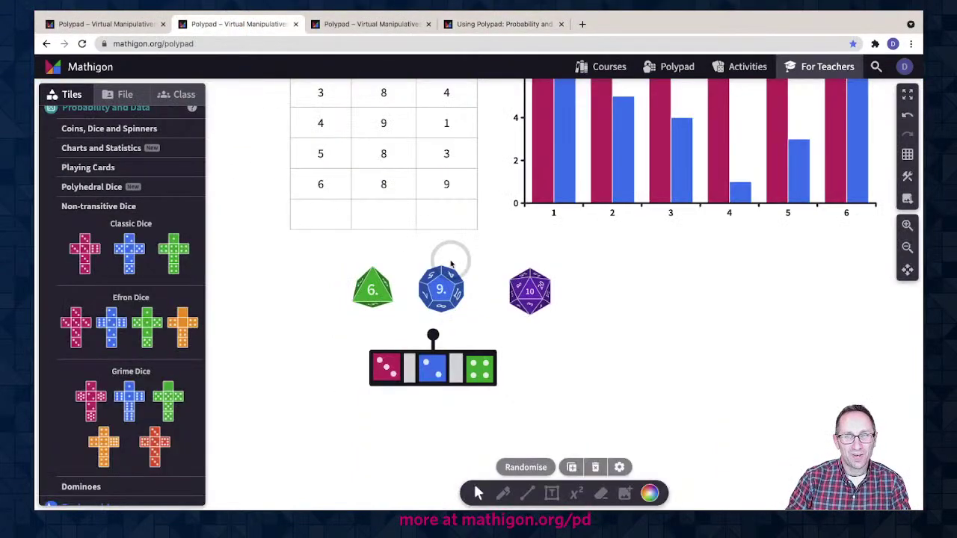
scroll(543, 384, up, 4)
scroll(543, 386, down, 1)
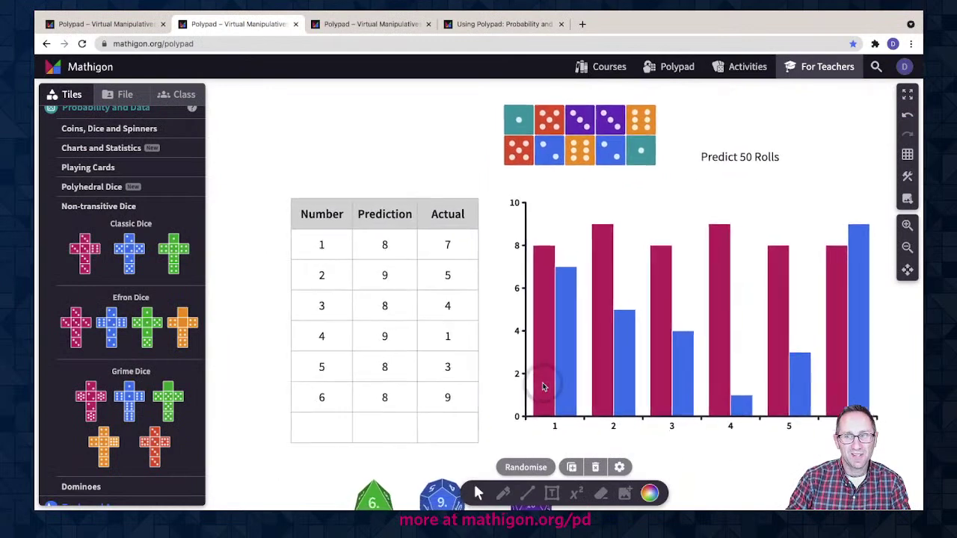
drag(270, 191, 628, 416)
key(Delete)
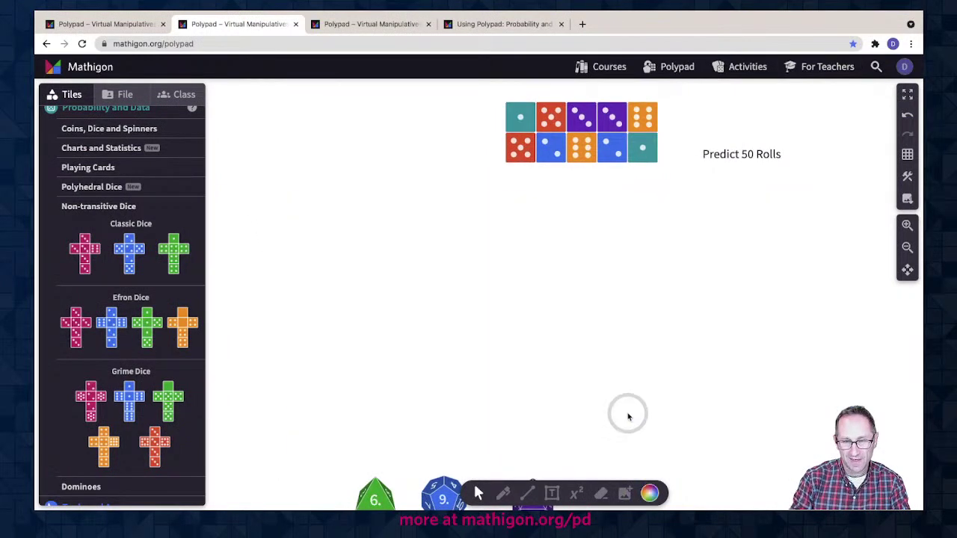
Step: Clear the "Predict 50 Rolls" text and the polyhedral dice beneath it from the canvas, keeping only the coloured six-sided dice
click(730, 158)
key(Delete)
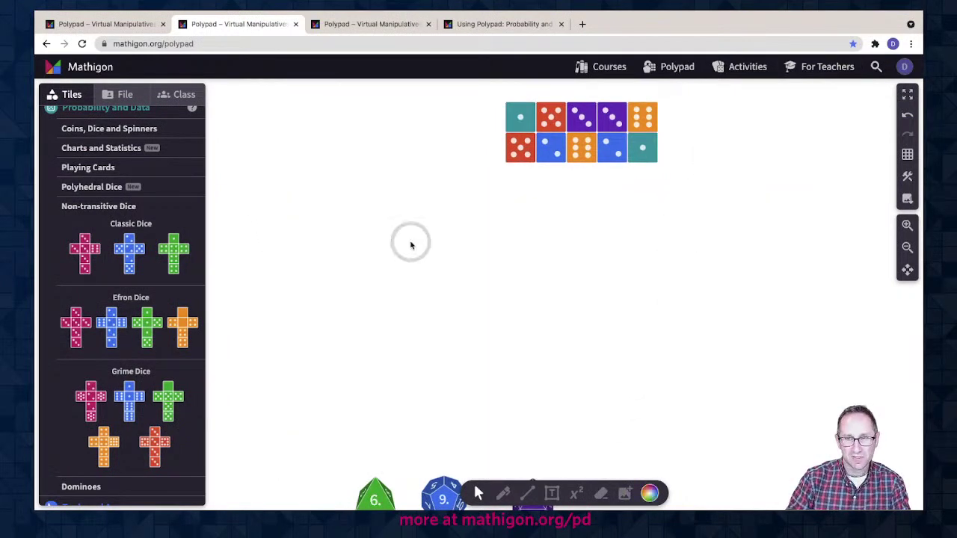
scroll(419, 239, down, 2)
drag(308, 315, 551, 451)
key(Delete)
click(460, 282)
key(ctrl+z)
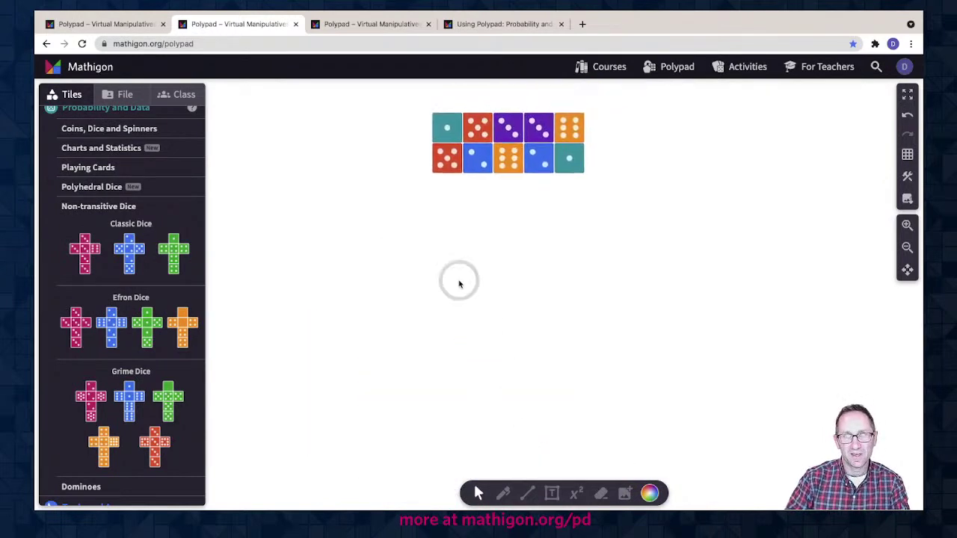
Step: Join the lower row of dice to the end of the upper row, and append a copy of the last two dice to make twelve
drag(395, 167, 723, 131)
drag(449, 188, 511, 241)
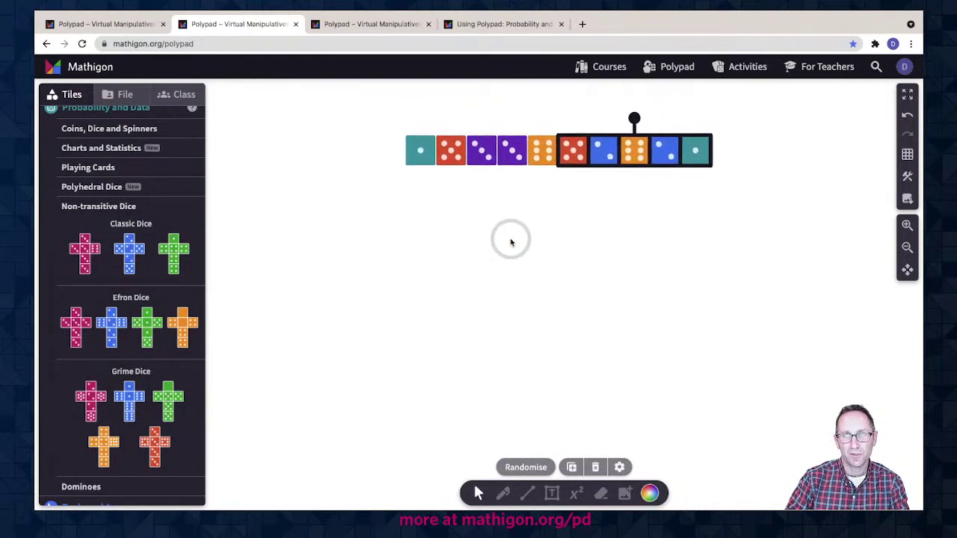
drag(377, 129, 696, 203)
drag(676, 112, 698, 150)
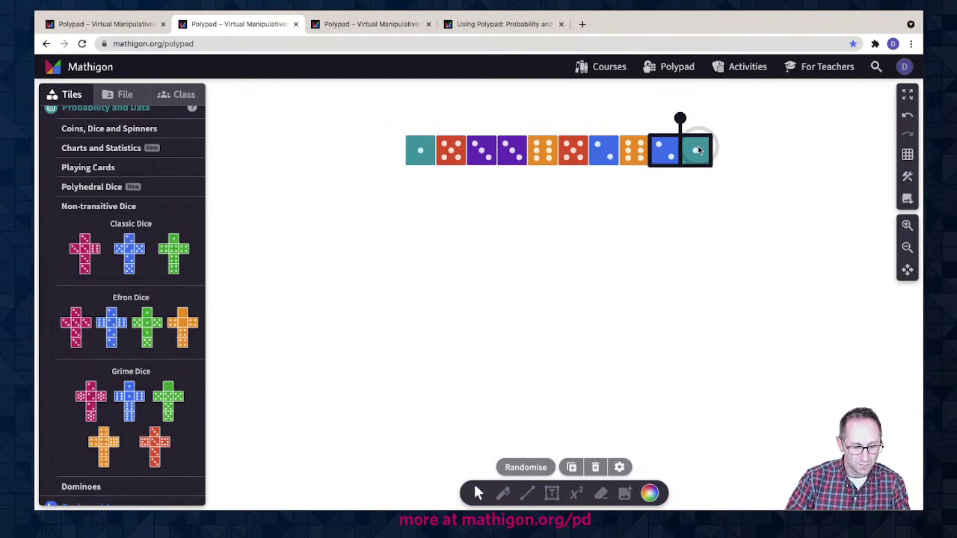
drag(703, 157, 754, 157)
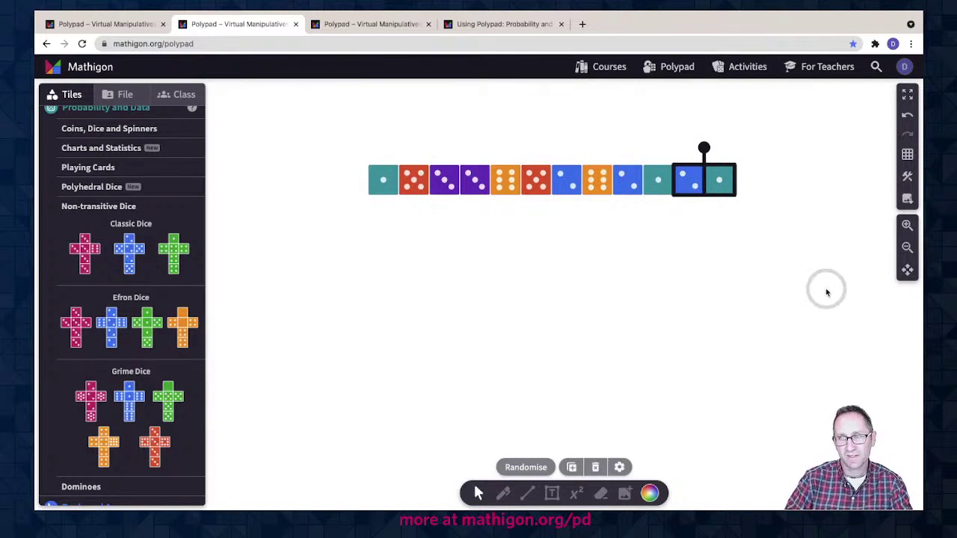
Step: Select all twelve dice in the row and randomise them
click(908, 225)
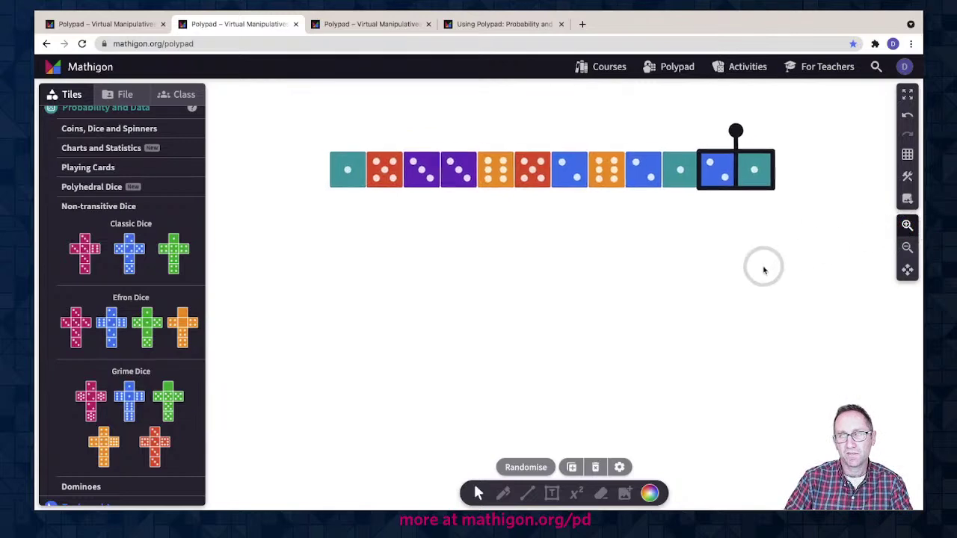
drag(301, 134, 762, 198)
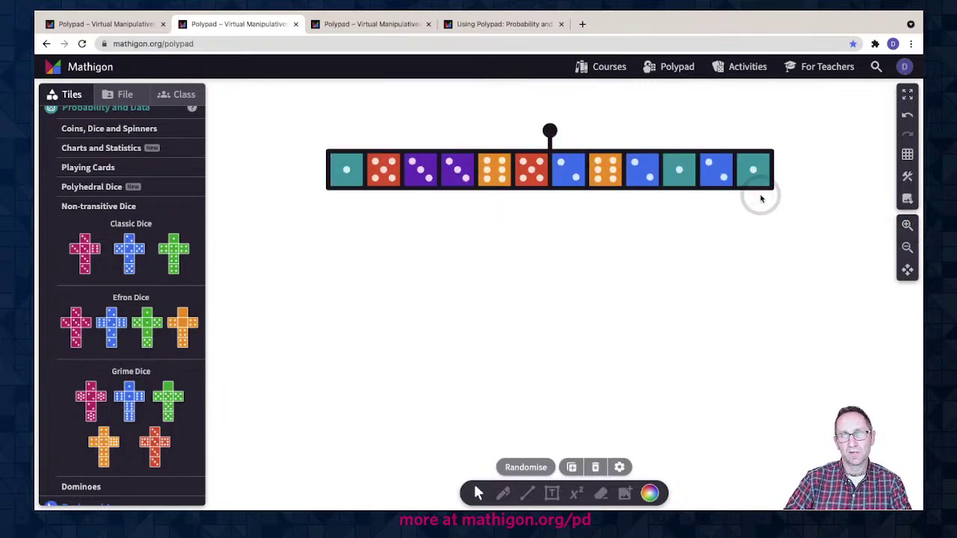
click(529, 467)
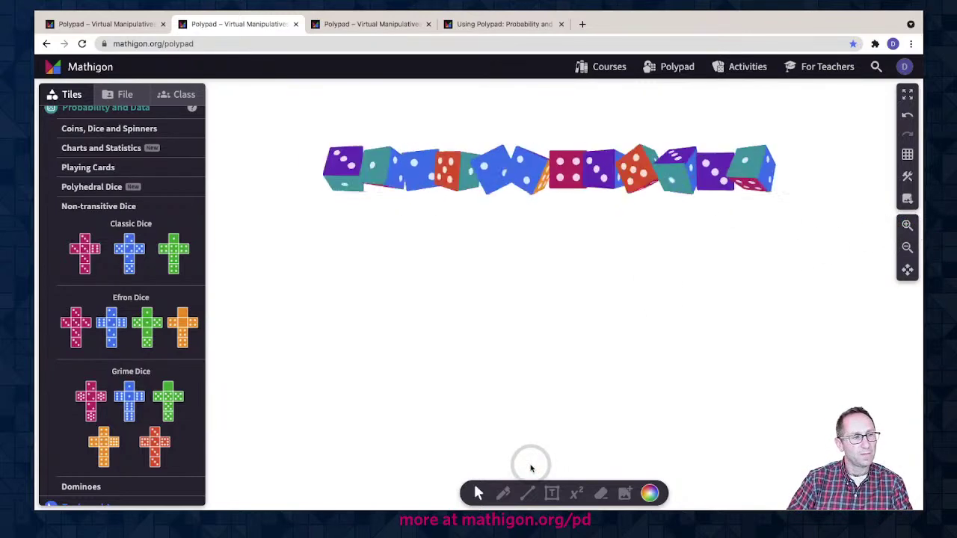
click(416, 276)
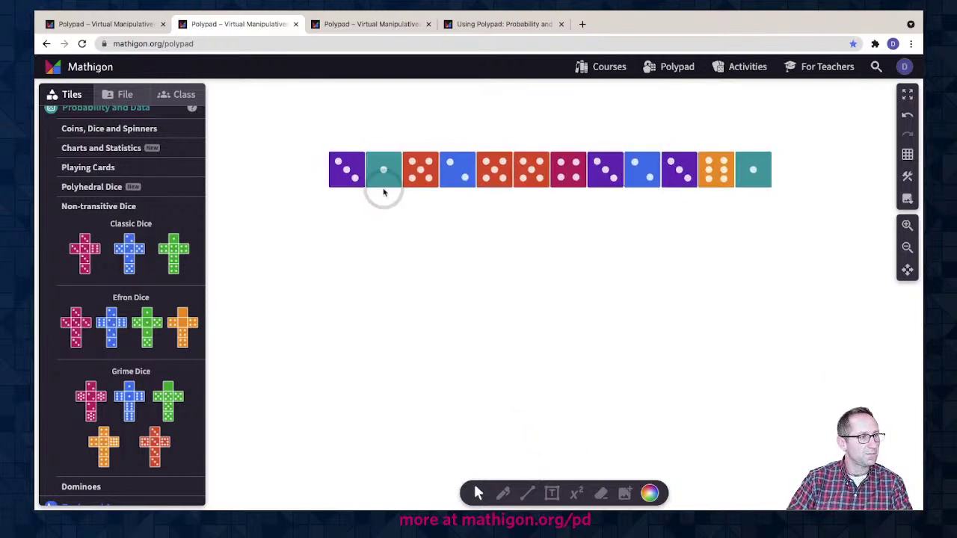
Step: Start a sorted row beneath the rolled dice with the two ones, the two twos and the three threes in order
drag(383, 186, 347, 222)
drag(750, 177, 383, 210)
drag(630, 172, 412, 210)
drag(449, 171, 435, 206)
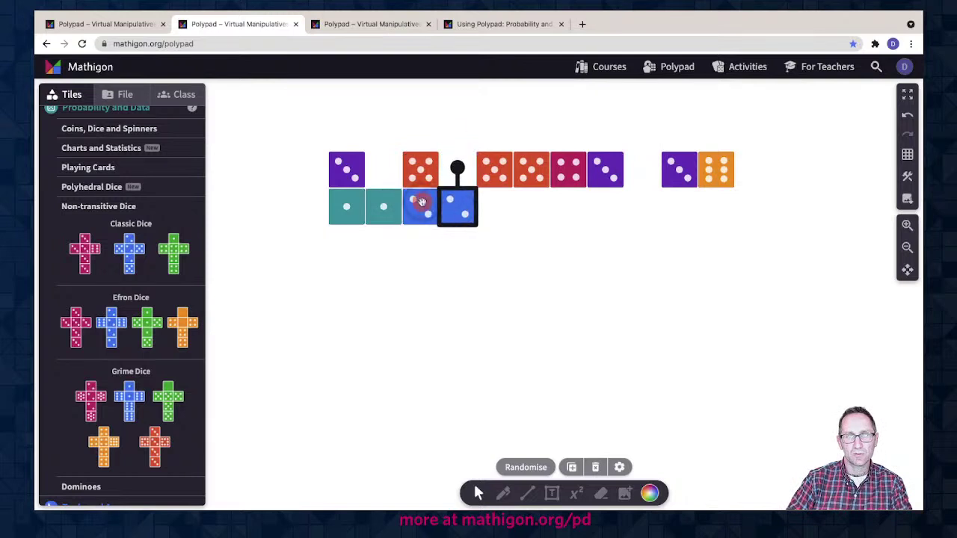
drag(359, 177, 507, 214)
drag(603, 179, 529, 218)
drag(679, 169, 564, 210)
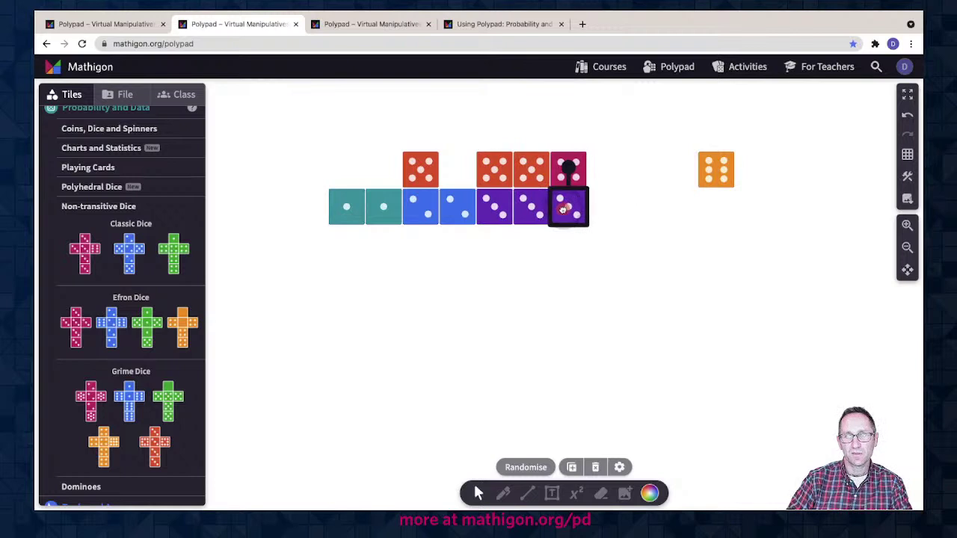
Step: Complete the sorted row by appending the four, the three fives and the six
drag(577, 174, 613, 212)
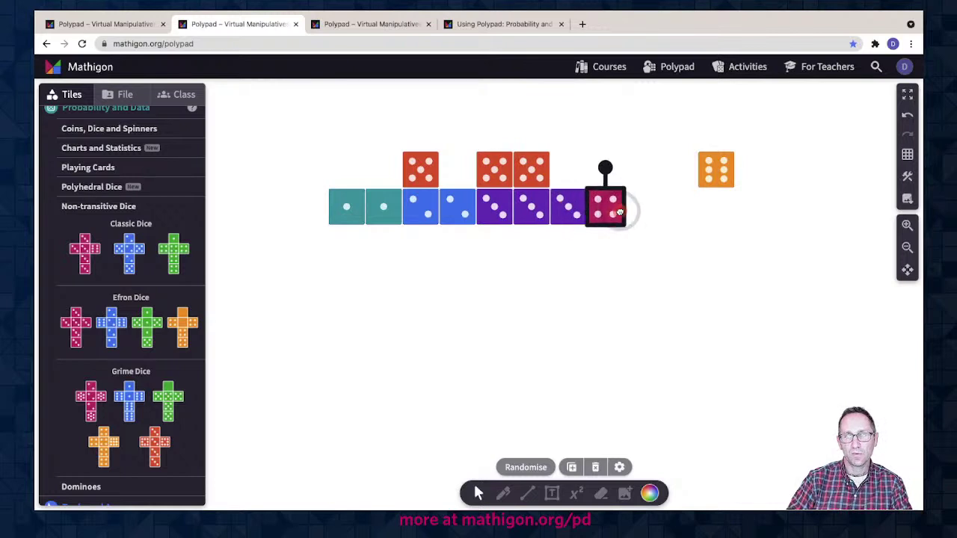
drag(461, 139, 689, 211)
drag(442, 173, 750, 212)
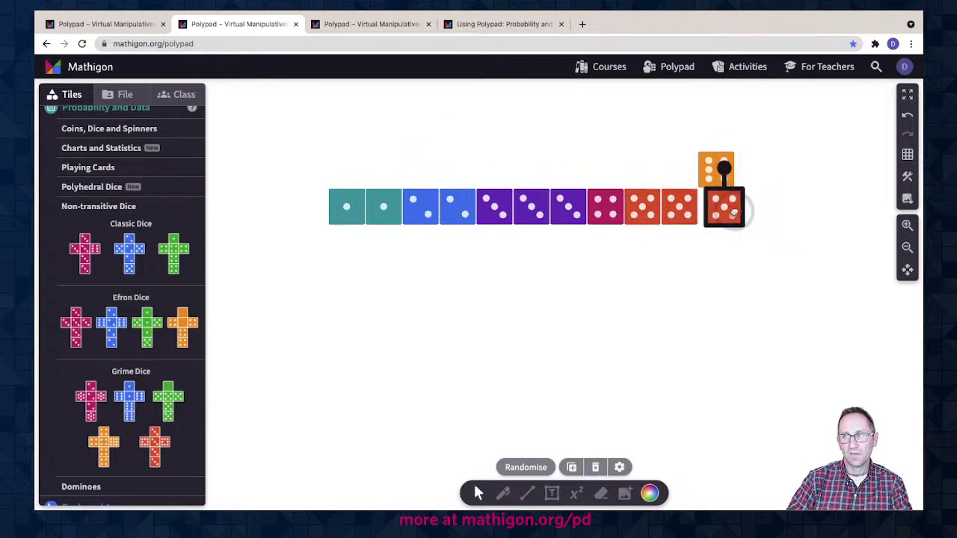
drag(732, 159, 775, 199)
click(711, 256)
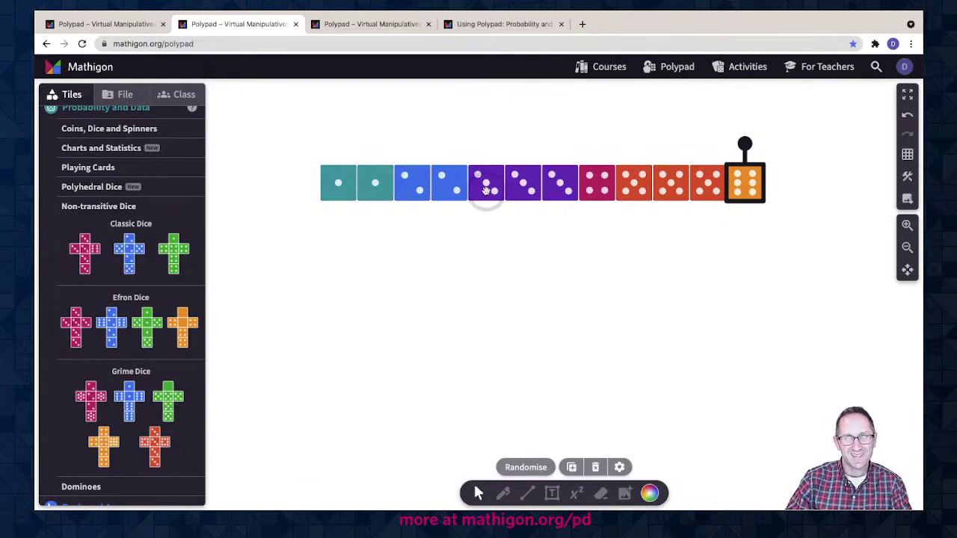
mouse_move(345, 176)
mouse_down()
mouse_move(406, 145)
mouse_move(338, 180)
mouse_move(347, 182)
mouse_up()
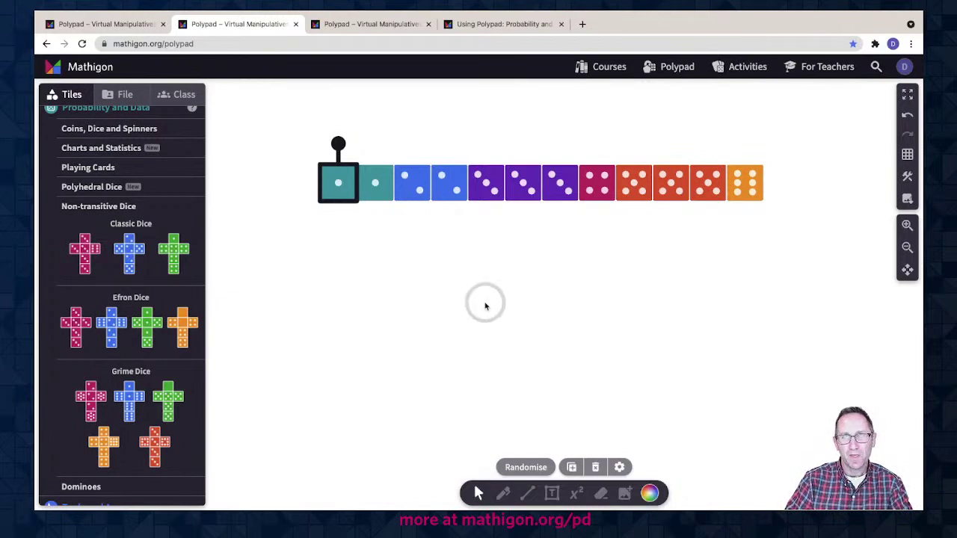
click(486, 306)
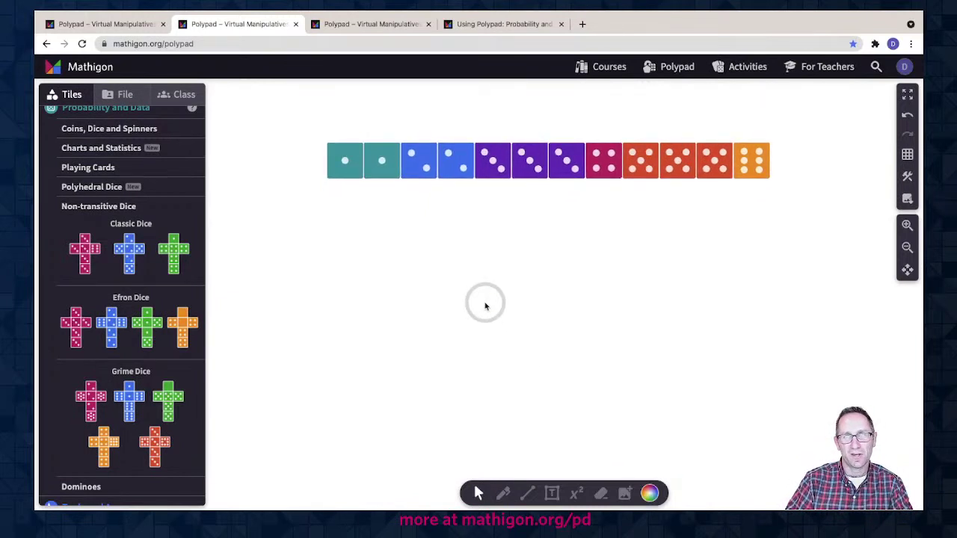
Step: Draw a straight horizontal baseline with the ruler beneath the sorted dice, spanning slightly more than the row's width
scroll(180, 268, up, 1)
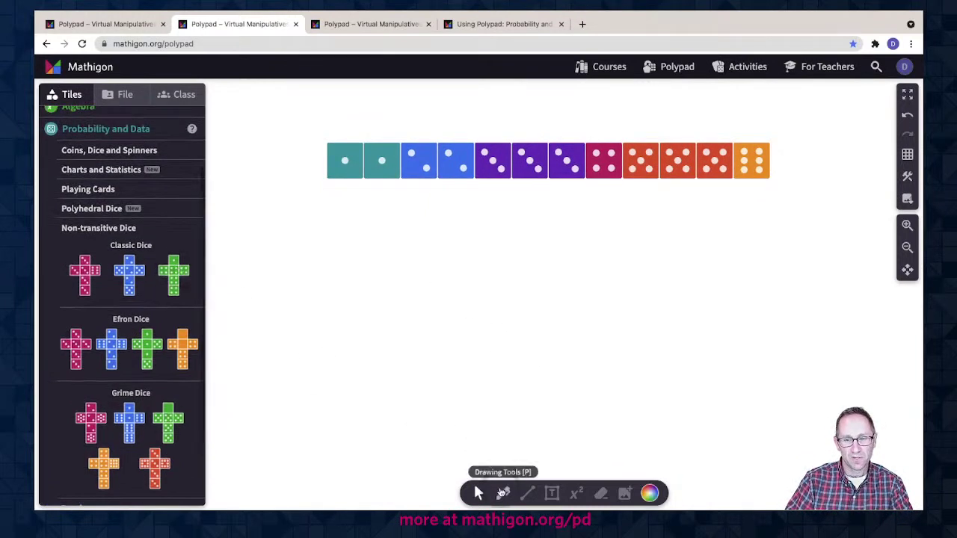
click(504, 493)
drag(304, 321, 811, 323)
Step: Stack unit number tiles on the baseline as columns 1, 1, 2, 2, 3, 3, 3 and 4 tiles high for the first eight dice
scroll(107, 166, up, 3)
click(82, 144)
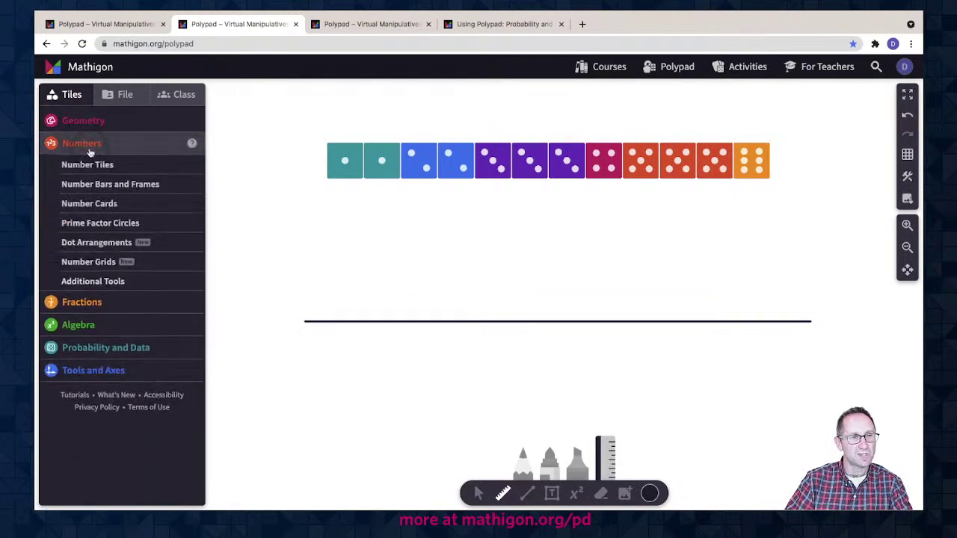
click(92, 166)
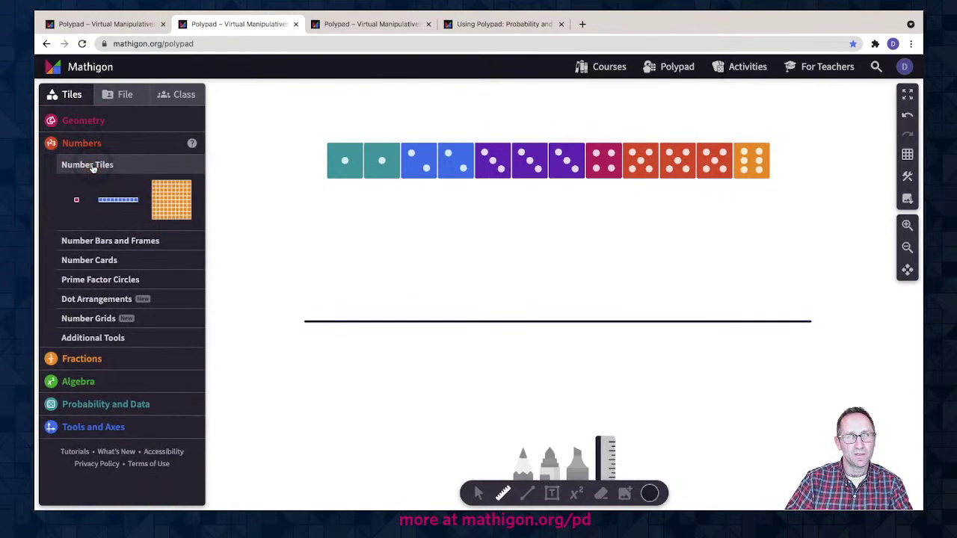
mouse_move(72, 201)
mouse_down()
mouse_move(306, 282)
mouse_move(333, 309)
mouse_move(376, 308)
mouse_move(412, 349)
mouse_move(406, 327)
mouse_move(421, 316)
mouse_move(436, 342)
mouse_move(417, 291)
mouse_move(428, 309)
mouse_move(449, 305)
mouse_move(474, 336)
mouse_move(498, 321)
mouse_up()
drag(377, 312, 614, 328)
drag(374, 314, 612, 259)
Step: Add three columns of five tiles and one of six for the last four dice, building them from a copied four-tile column
drag(602, 247, 644, 309)
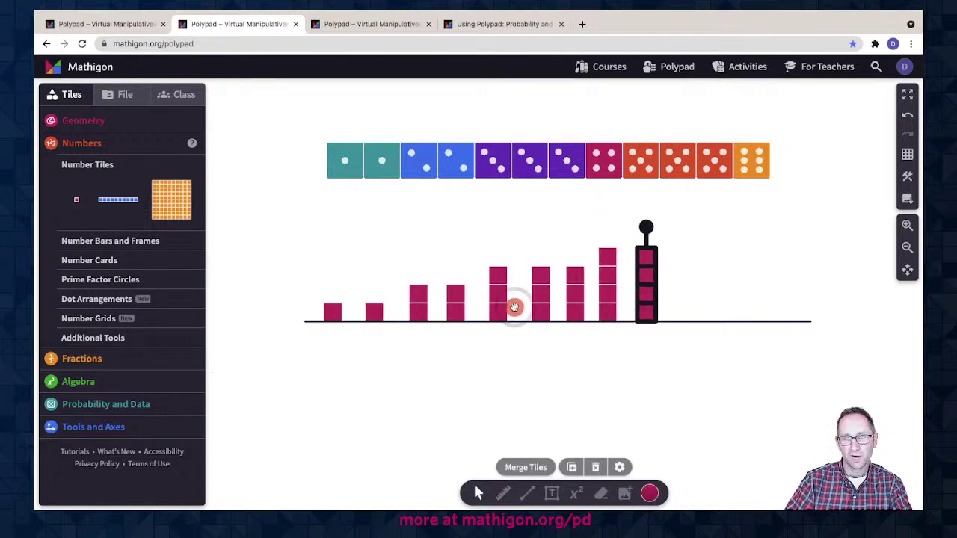
drag(387, 312, 647, 240)
click(647, 267)
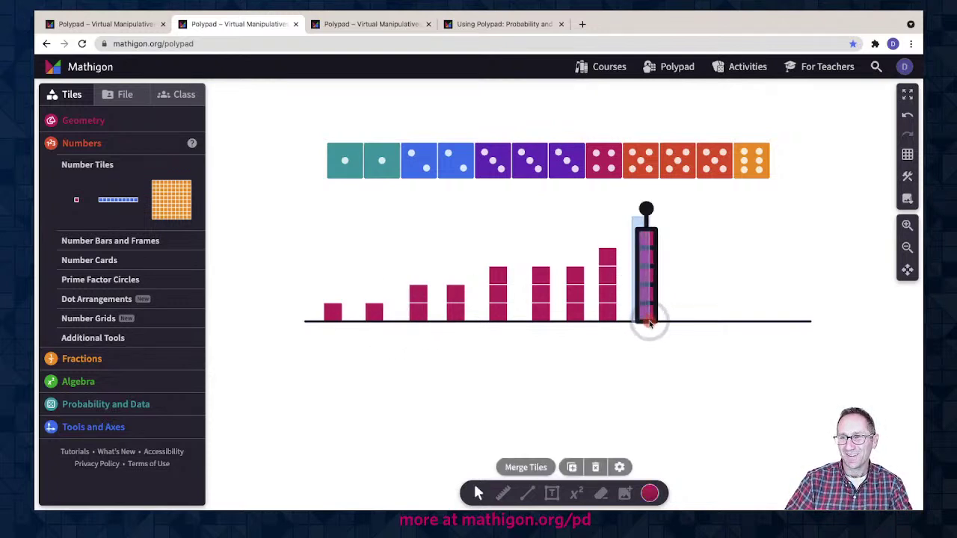
drag(651, 322, 765, 314)
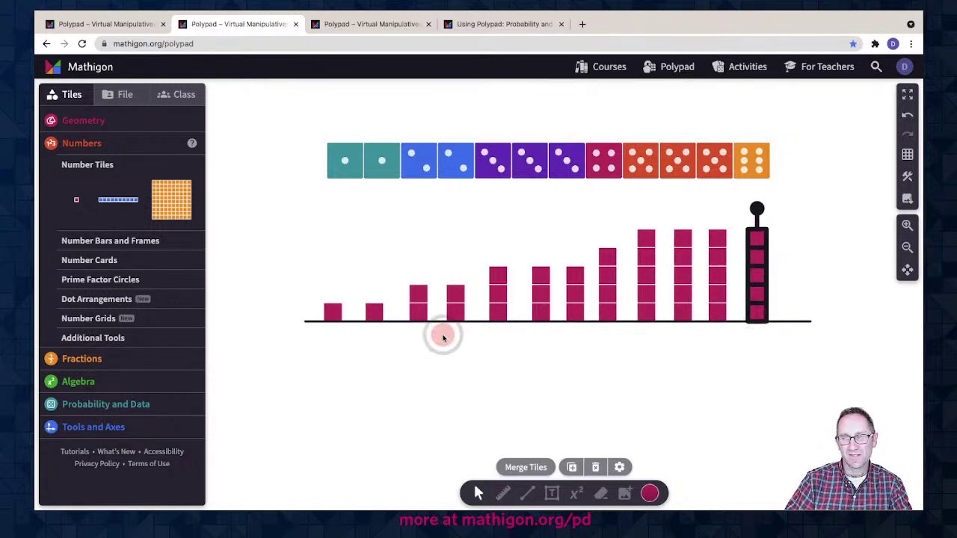
drag(378, 320, 747, 213)
scroll(745, 327, down, 2)
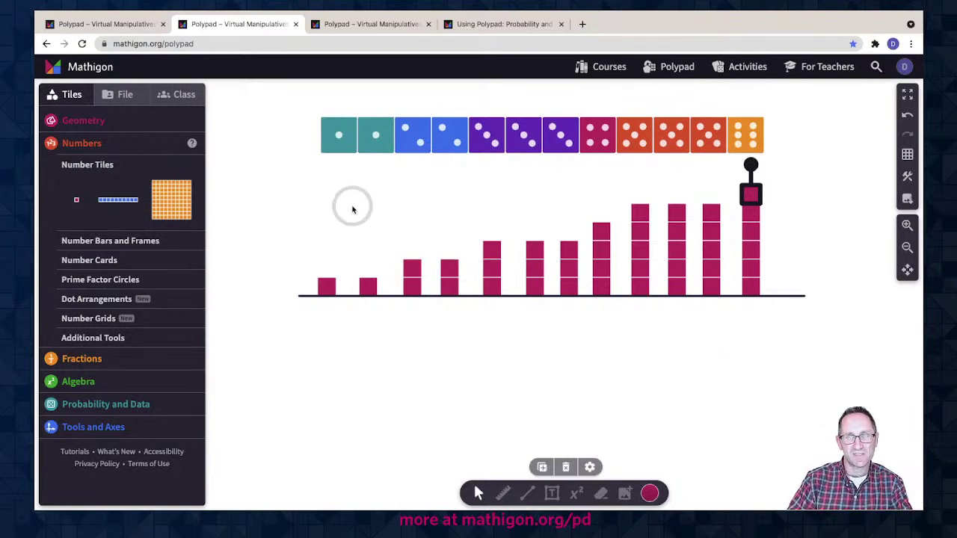
Step: Duplicate all the tile columns below the baseline and recolour the copies blue
drag(275, 178, 754, 424)
key(ctrl+d)
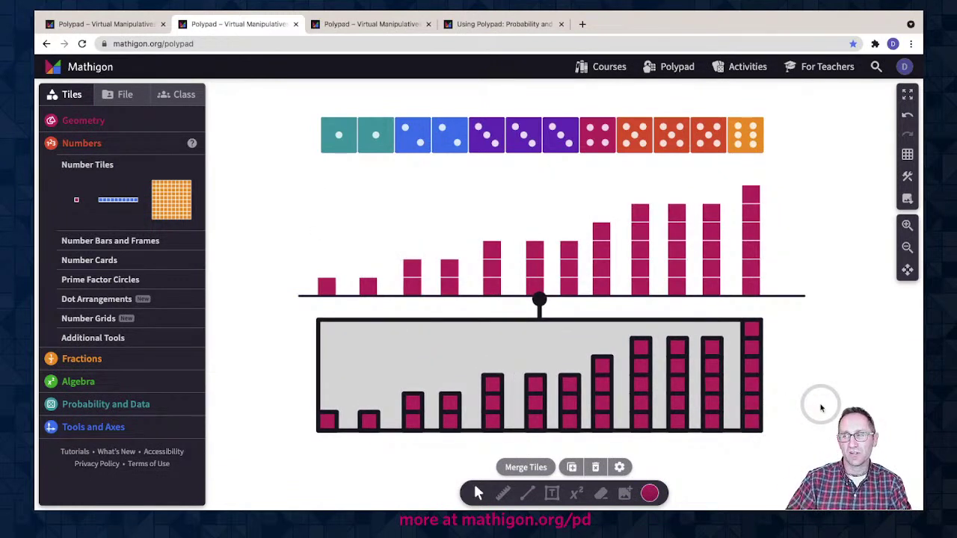
click(650, 494)
click(663, 444)
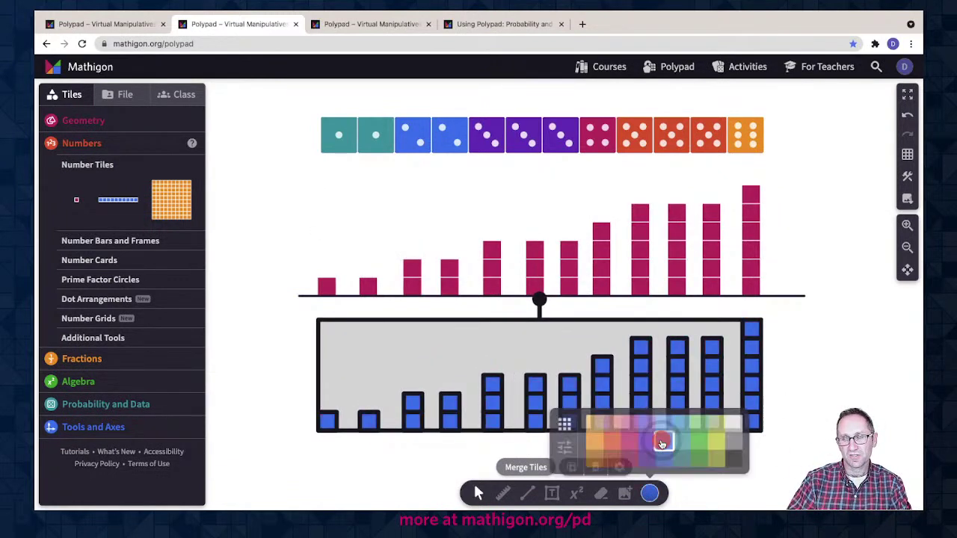
click(885, 405)
scroll(884, 404, down, 1)
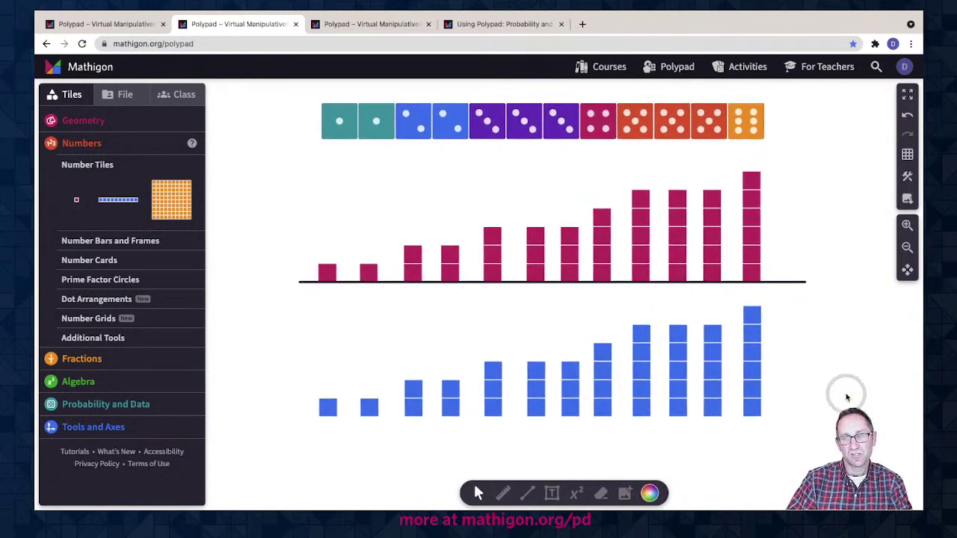
Step: Fill the first four blue columns up to three tiles each with top tiles taken from the taller blue columns
drag(752, 318, 329, 386)
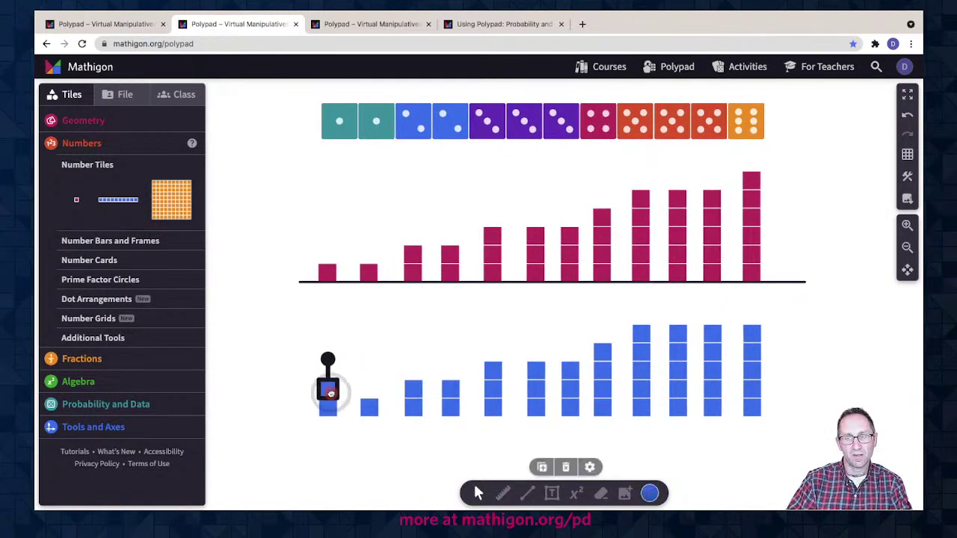
drag(748, 331, 371, 389)
drag(620, 319, 423, 324)
click(472, 325)
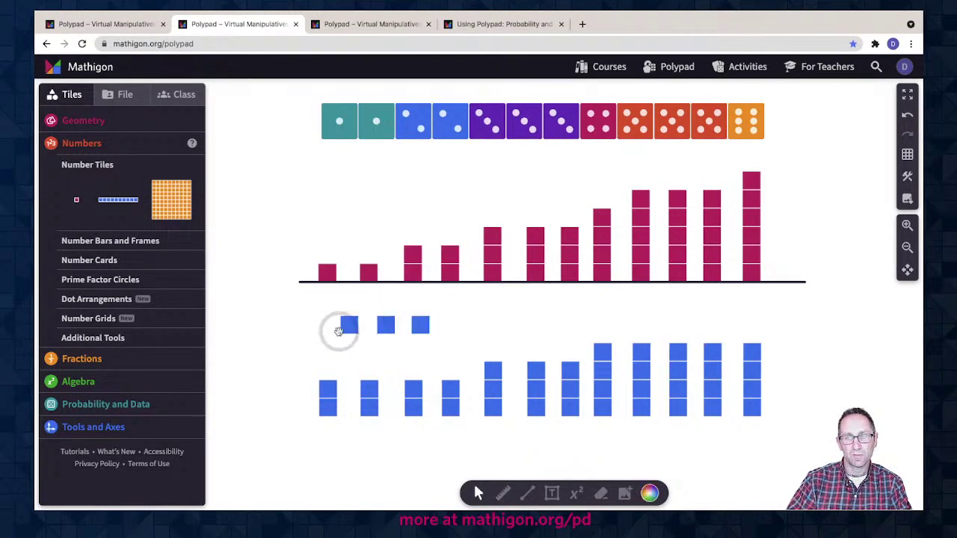
drag(347, 325, 327, 374)
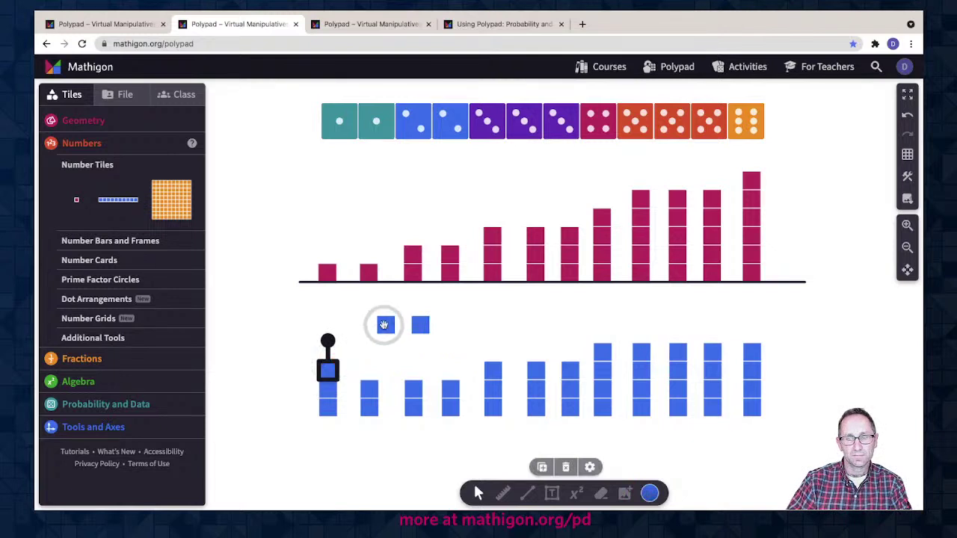
drag(384, 324, 369, 368)
drag(421, 323, 414, 370)
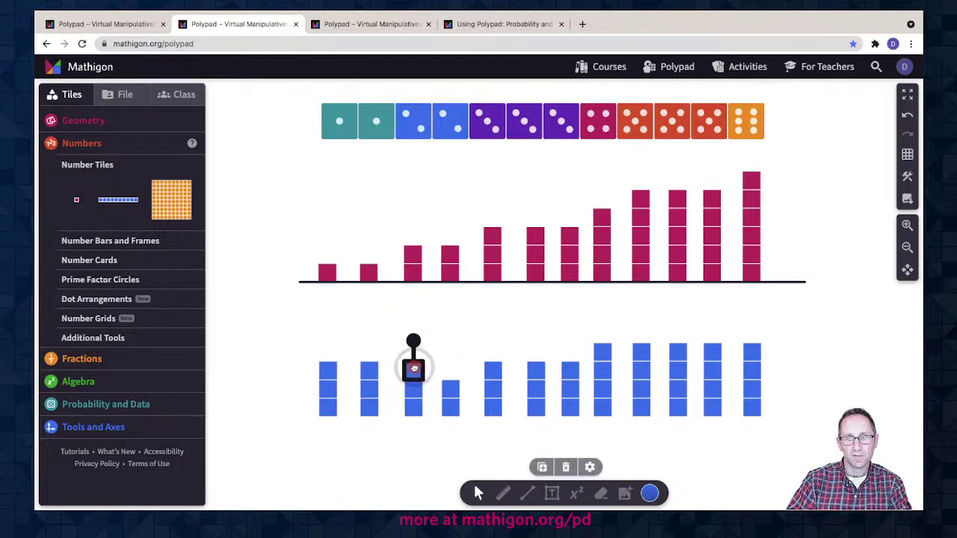
drag(603, 350, 450, 369)
Step: Take the top tile off each of the last four blue columns and set these four tiles aside above the columns
click(508, 325)
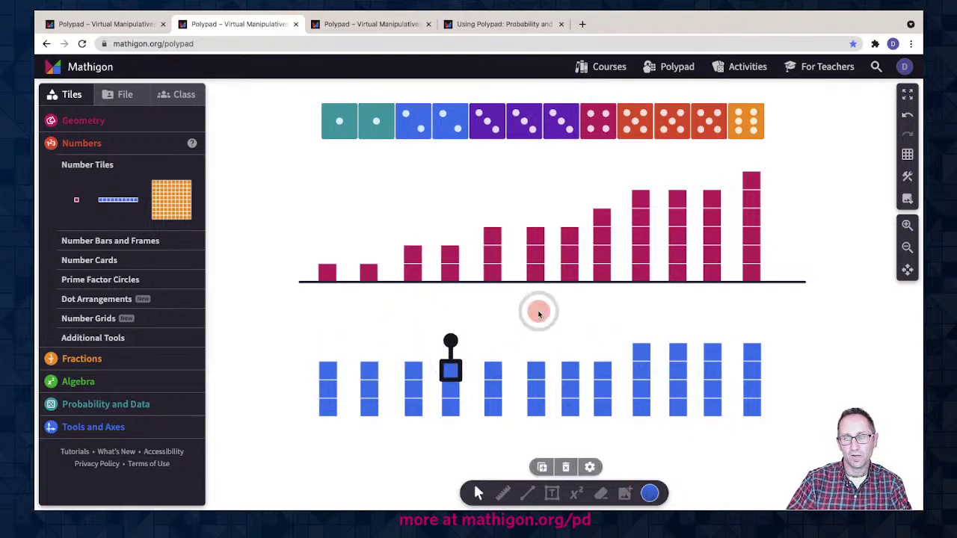
drag(544, 313, 586, 324)
click(825, 377)
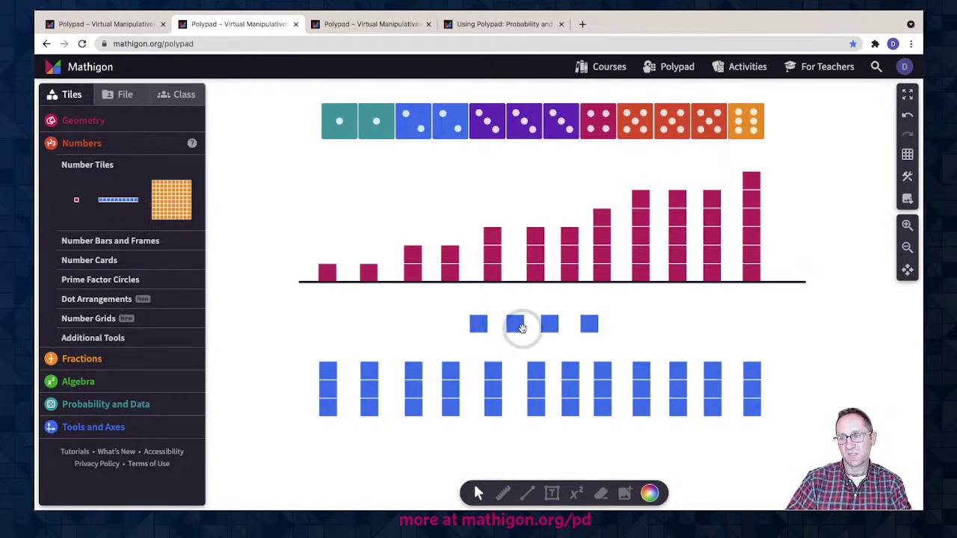
Step: Spread the four leftover blue tiles so that one sits above each group of three columns
click(481, 324)
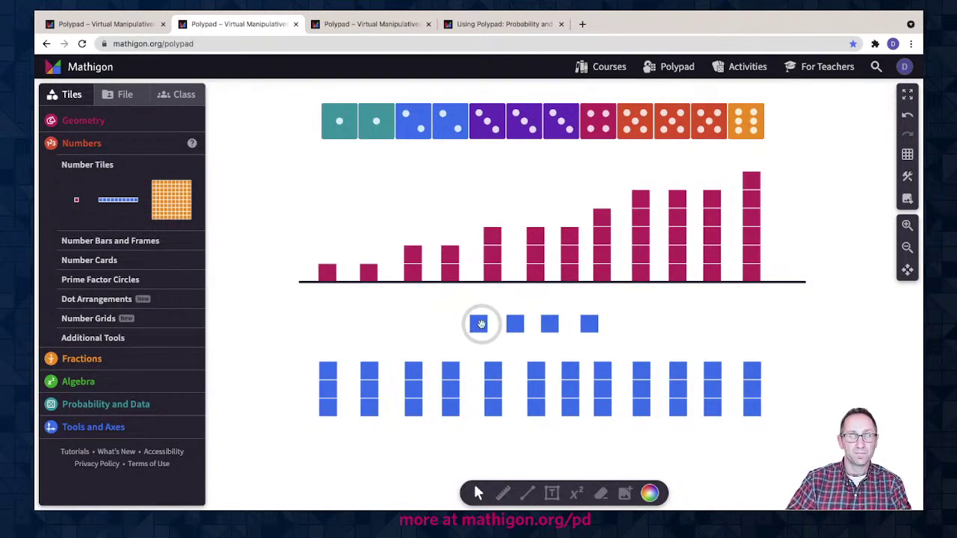
drag(481, 324, 382, 329)
drag(515, 325, 498, 335)
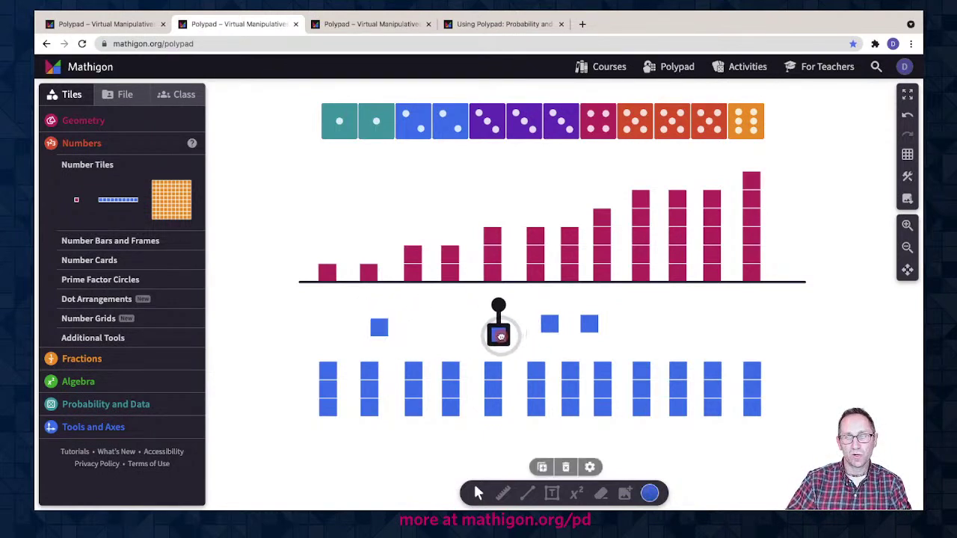
drag(589, 323, 711, 330)
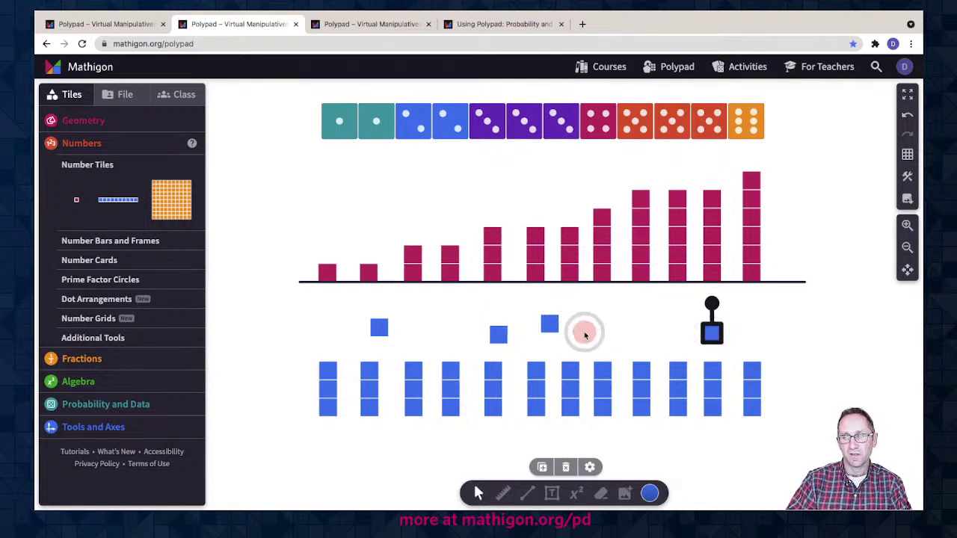
drag(545, 323, 607, 332)
Step: Recolour the first three columns and their extra tile orange, and the second group of three with its extra tile pink
drag(293, 359, 398, 392)
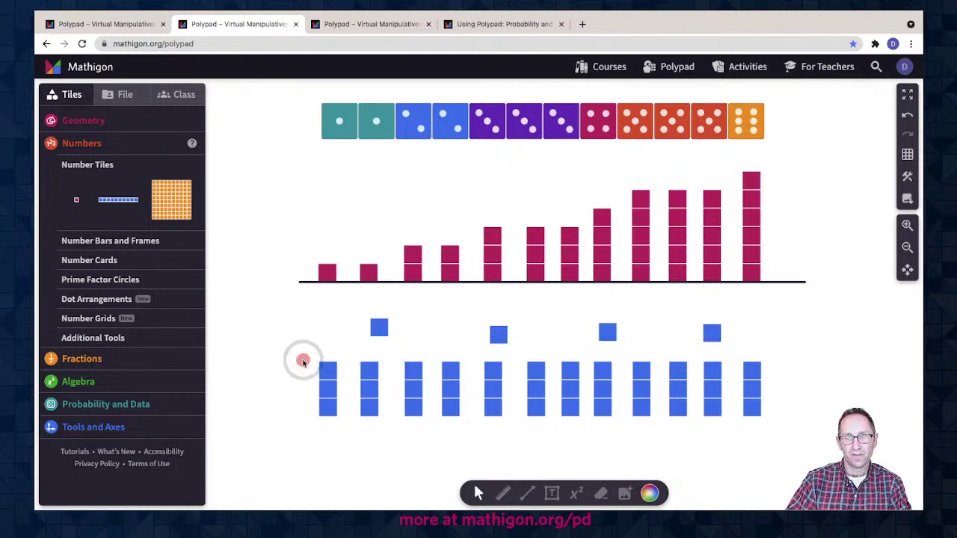
drag(331, 344, 434, 423)
click(650, 492)
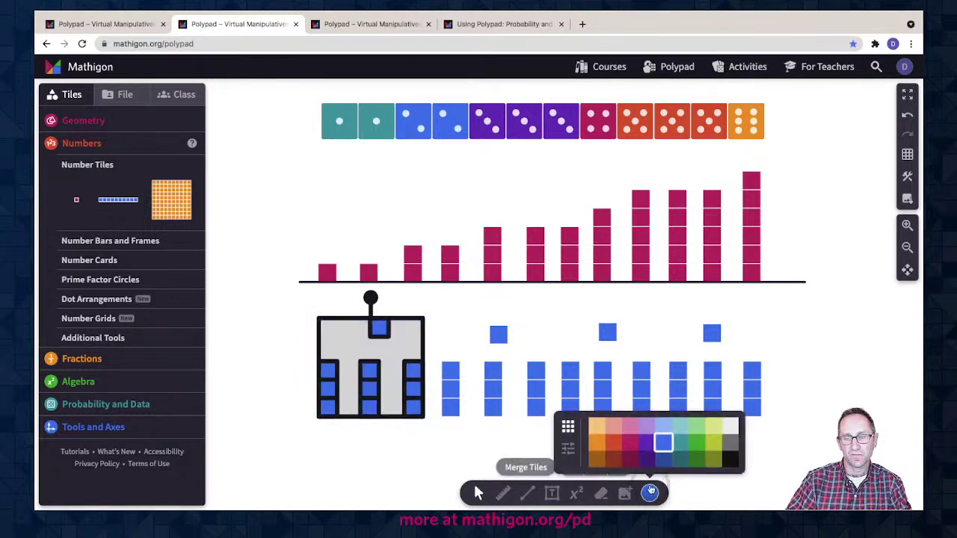
click(600, 443)
drag(444, 306, 559, 423)
click(648, 491)
click(632, 434)
Step: Recolour the third group of columns with its extra tile light green, and the last group with its extra tile crimson
drag(561, 320, 655, 411)
click(649, 493)
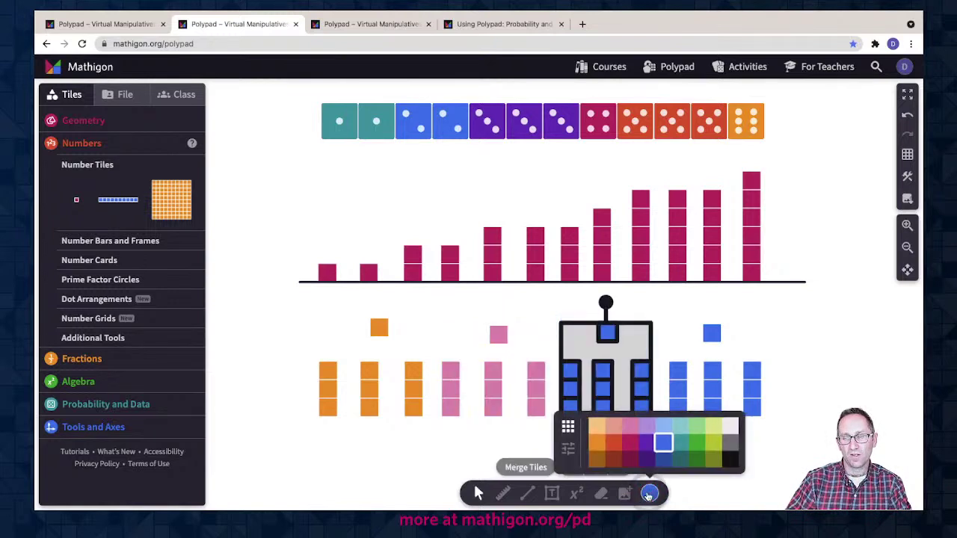
click(707, 432)
drag(669, 296, 757, 421)
click(649, 493)
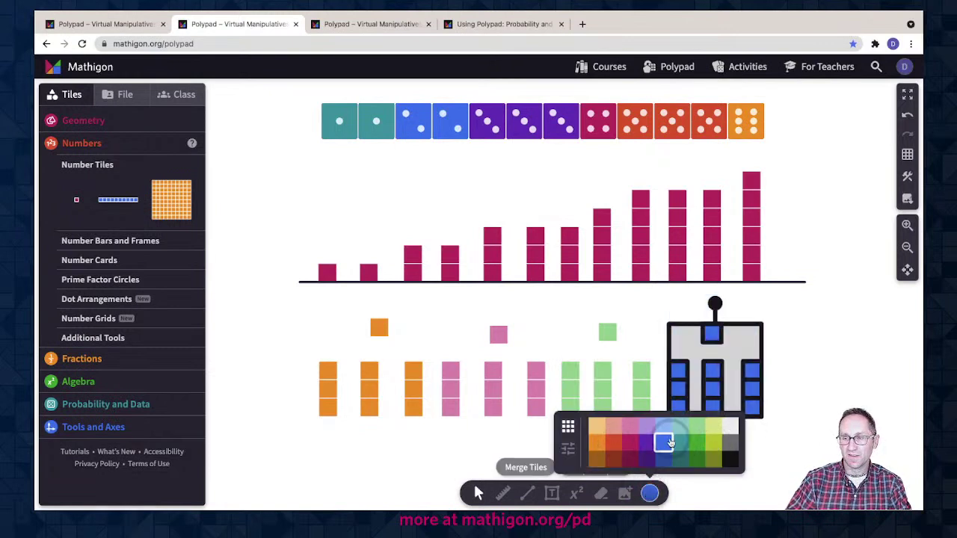
click(634, 427)
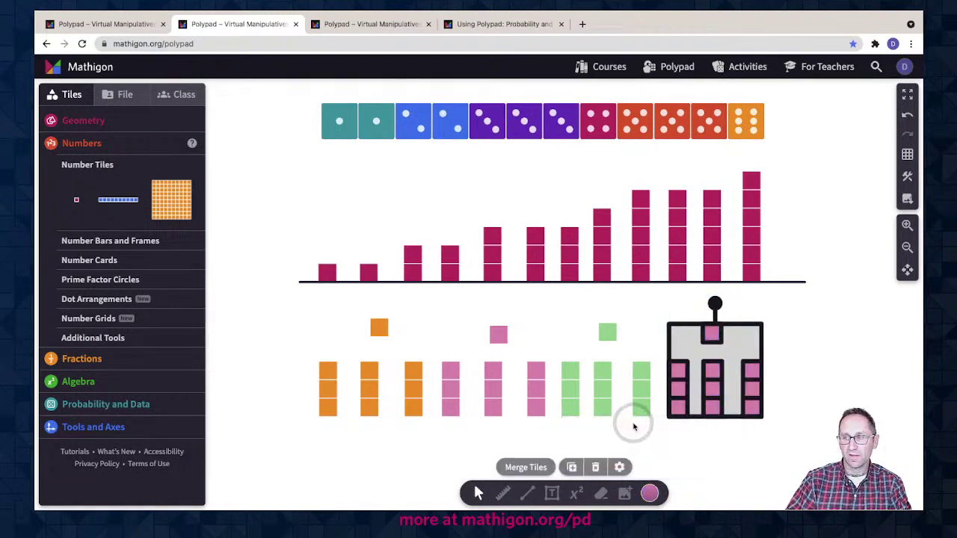
click(649, 493)
click(625, 454)
click(746, 448)
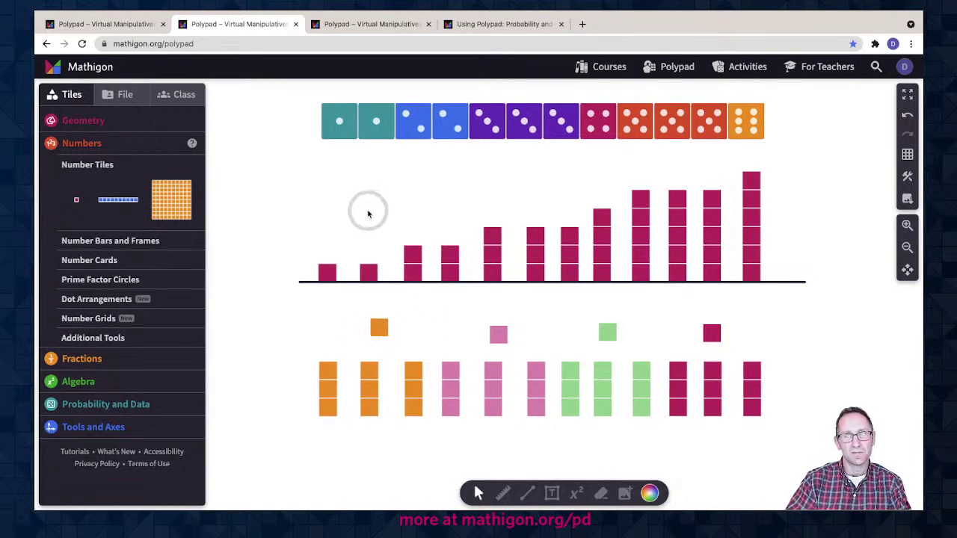
Step: Duplicate the crimson columns of the original chart, place the copies below the levelled groups and recolour them blue
click(362, 131)
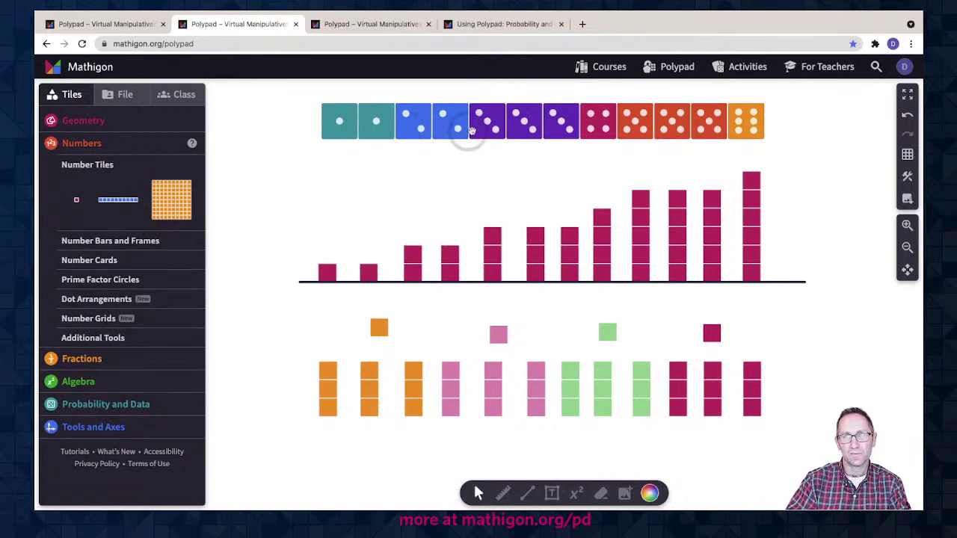
scroll(626, 243, down, 2)
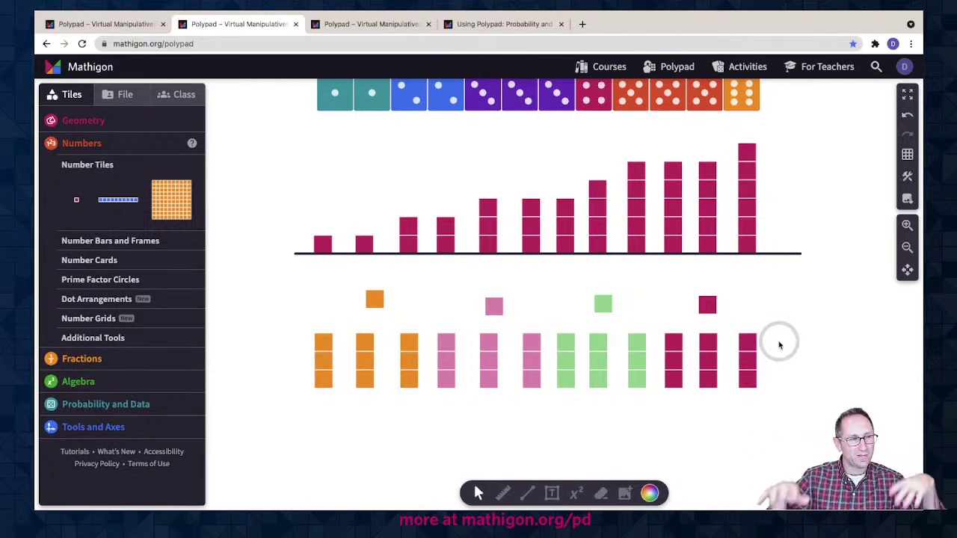
click(908, 246)
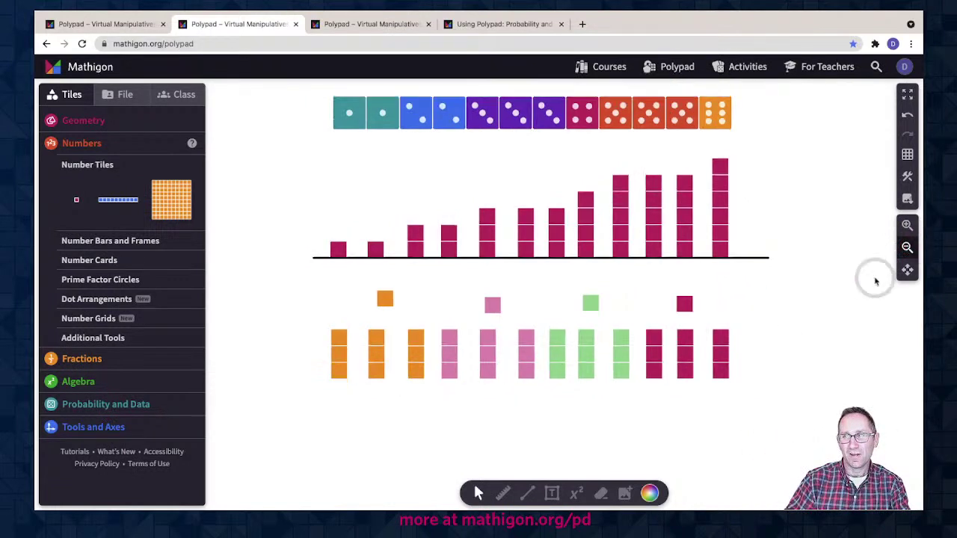
drag(303, 158, 763, 342)
key(ctrl+d)
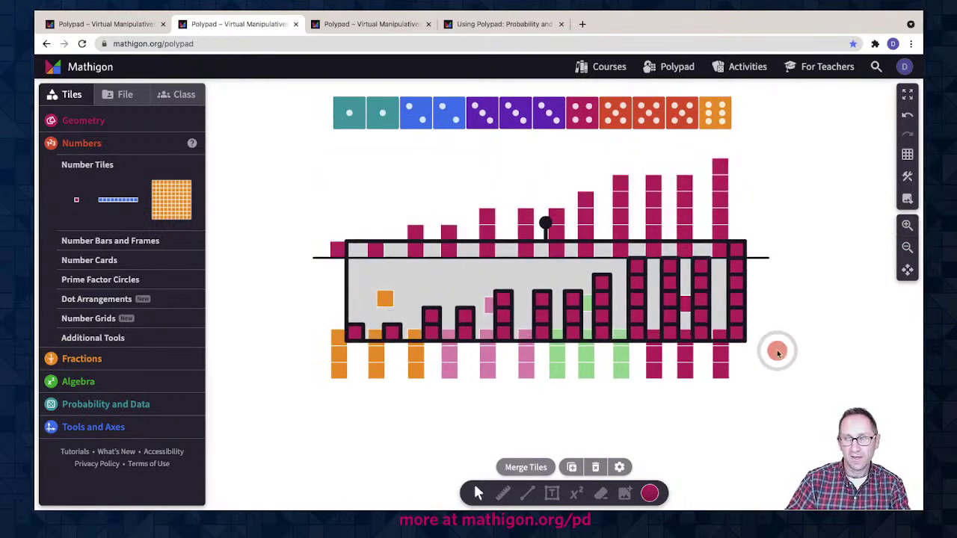
scroll(783, 354, down, 3)
drag(741, 256, 712, 421)
click(651, 494)
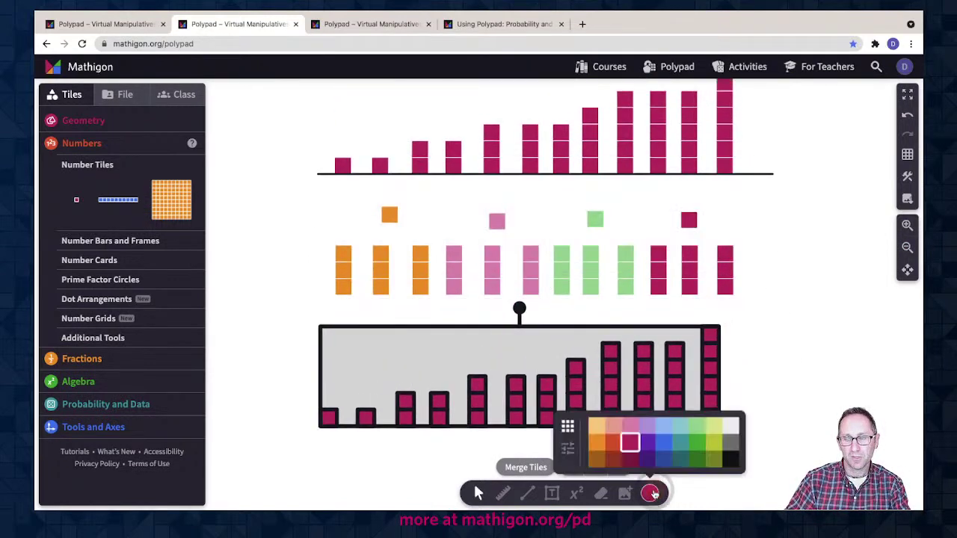
click(664, 449)
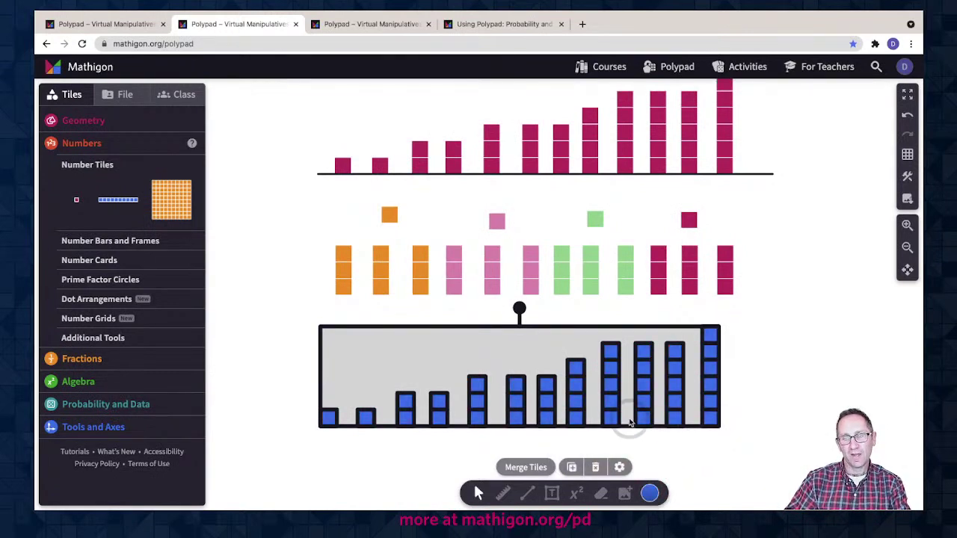
Step: Merge all the blue columns into one number tile and reshape it to eight squares wide
click(342, 336)
drag(283, 324, 728, 421)
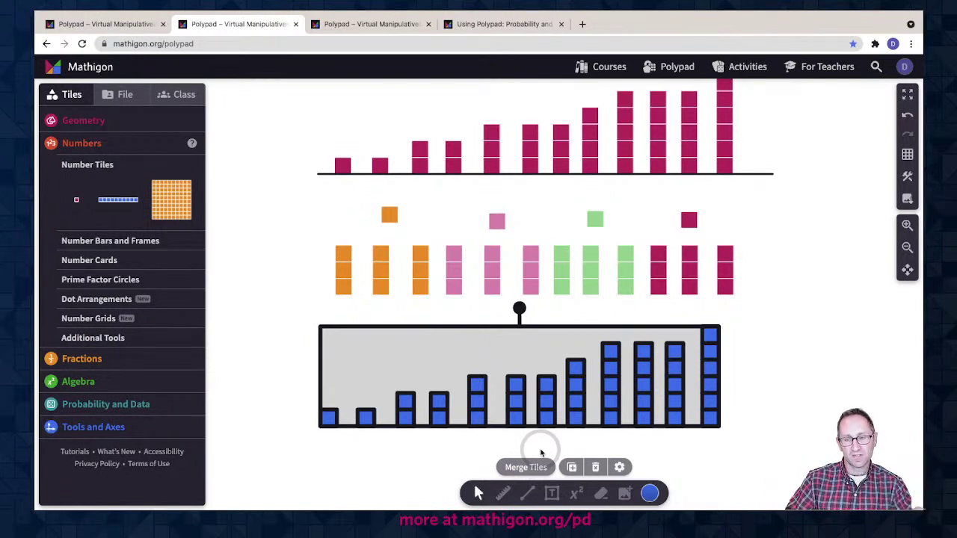
click(525, 467)
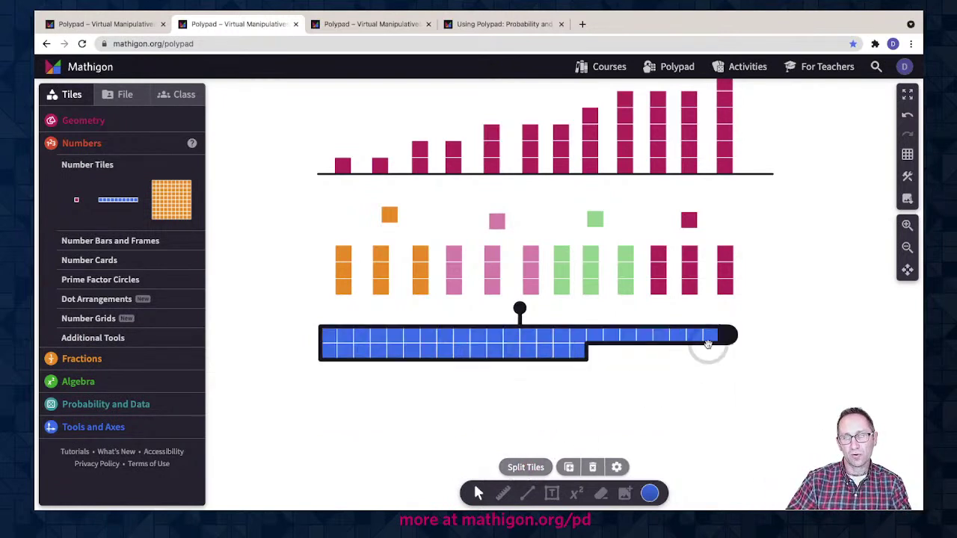
drag(727, 340, 454, 345)
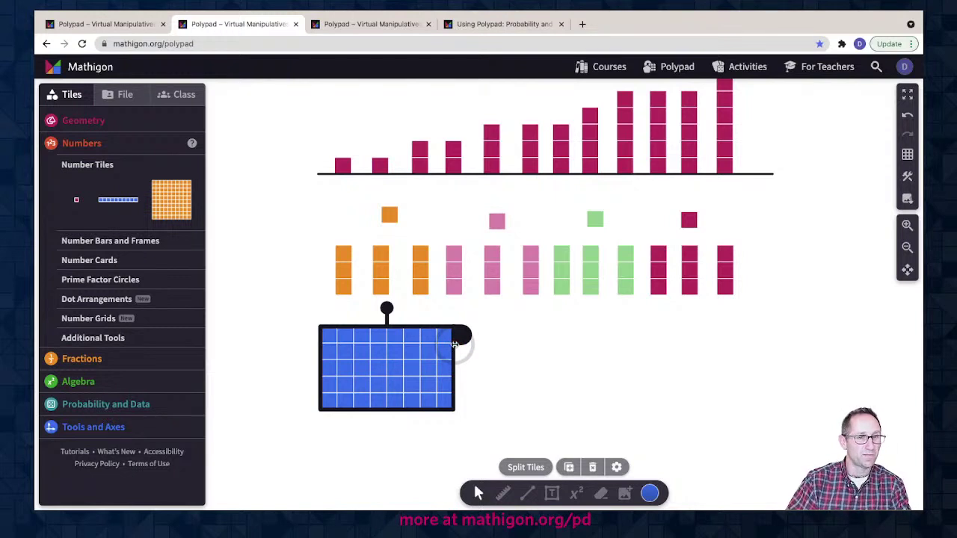
drag(454, 346, 454, 98)
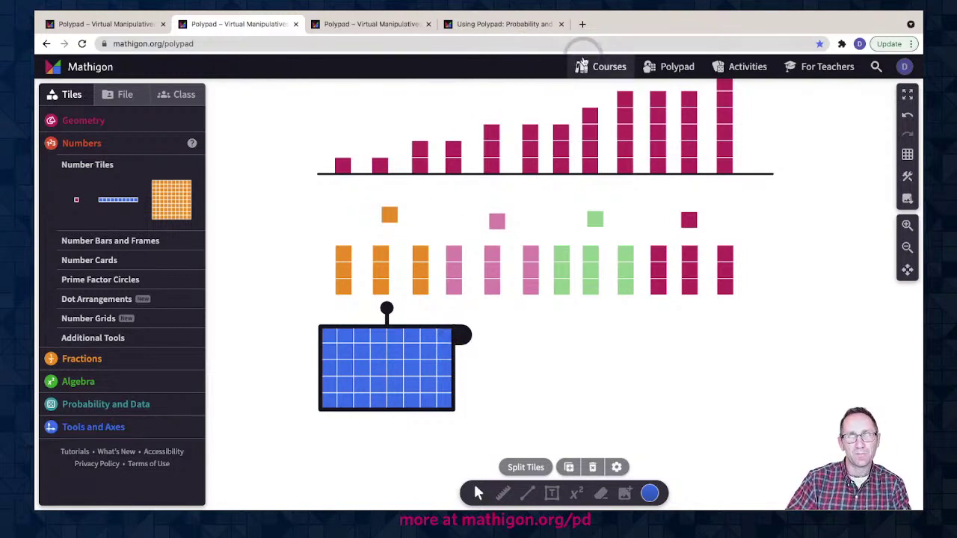
Step: Open the For Teachers page in a new tab, look through its Events and Webinars recordings, and return to the Polypad canvas
right_click(826, 65)
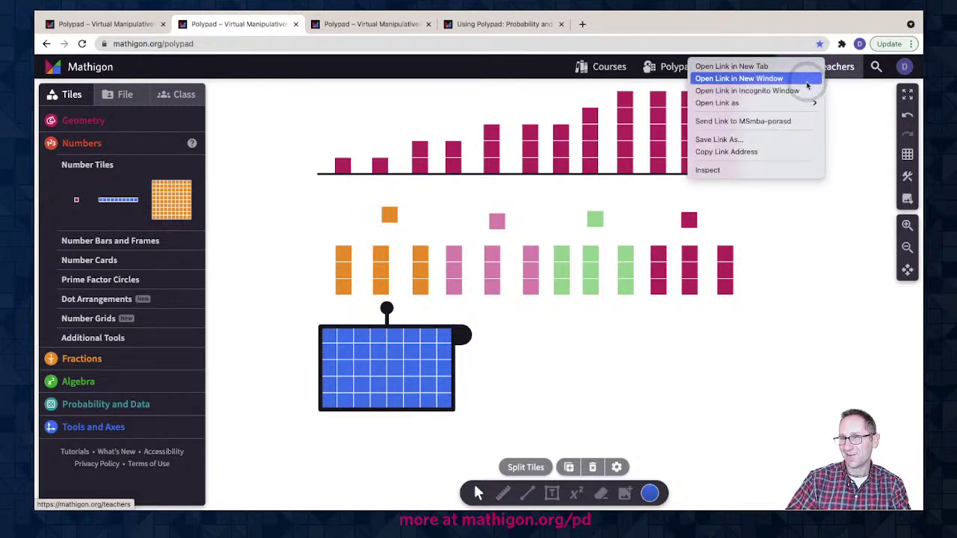
click(754, 66)
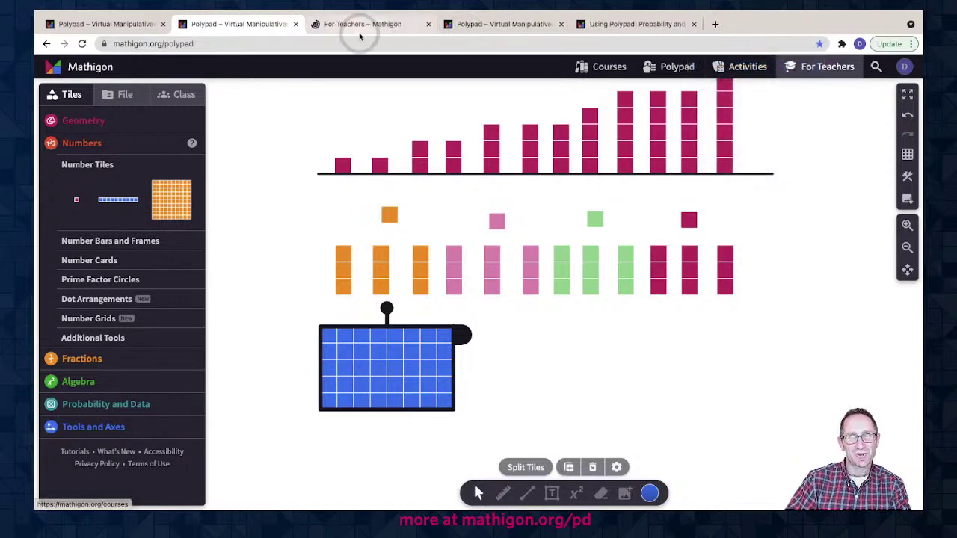
click(363, 25)
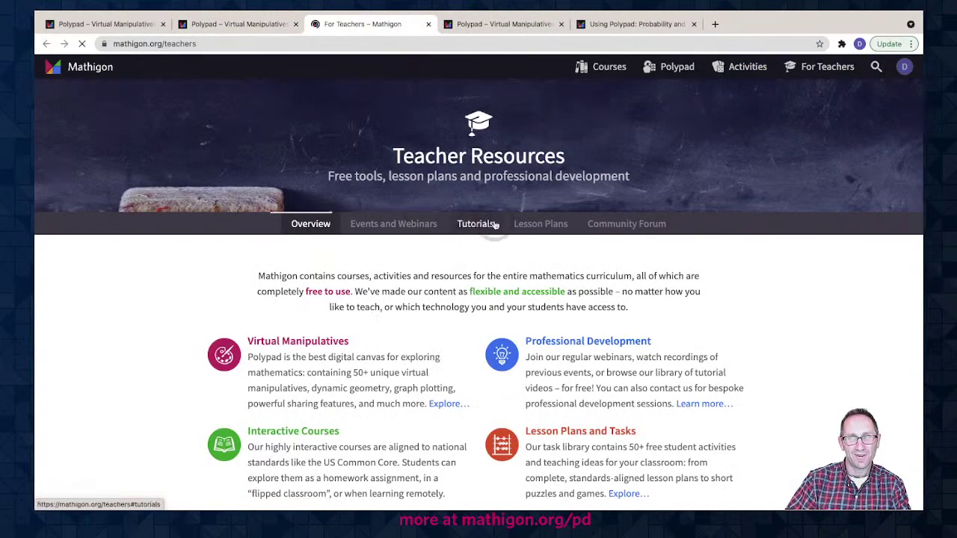
click(393, 224)
scroll(524, 403, down, 5)
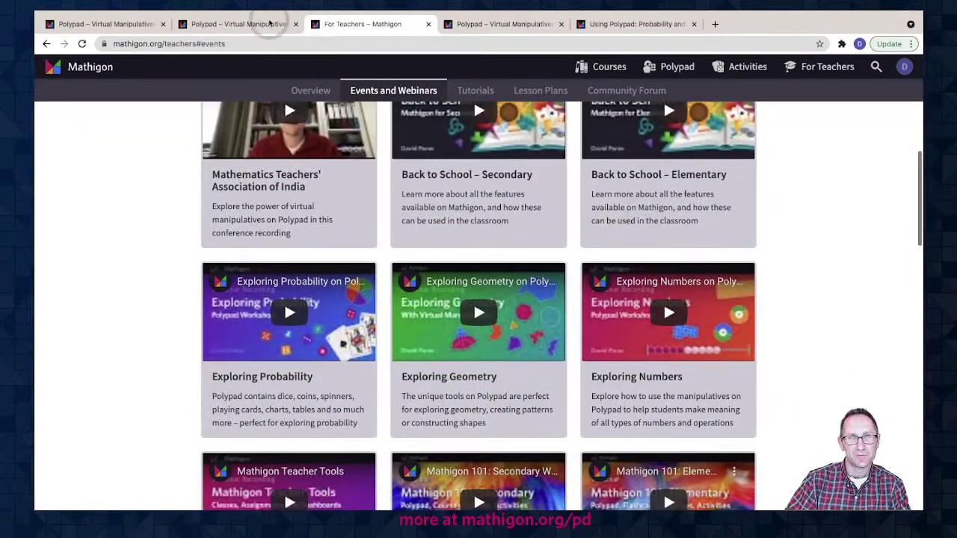
click(238, 24)
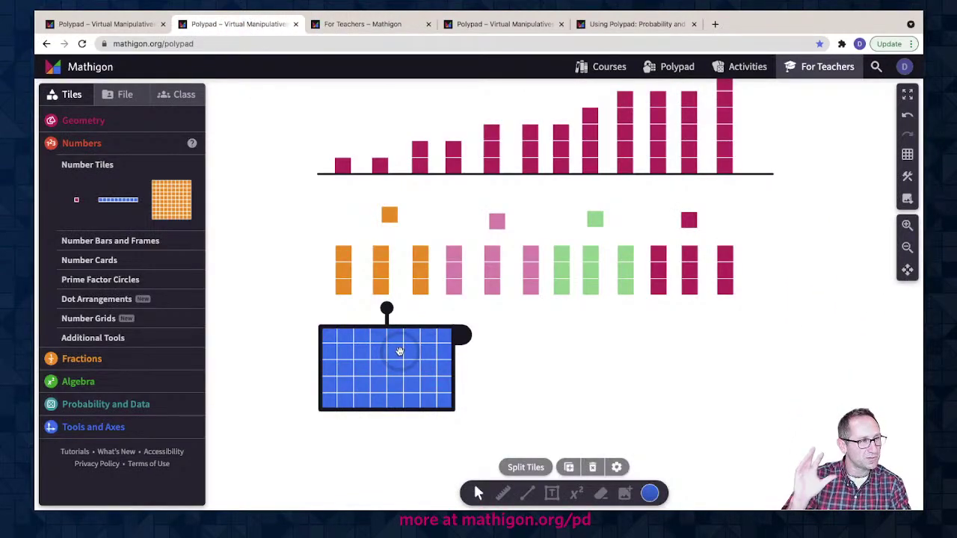
Step: Widen the merged blue number tile to 17 squares
click(909, 203)
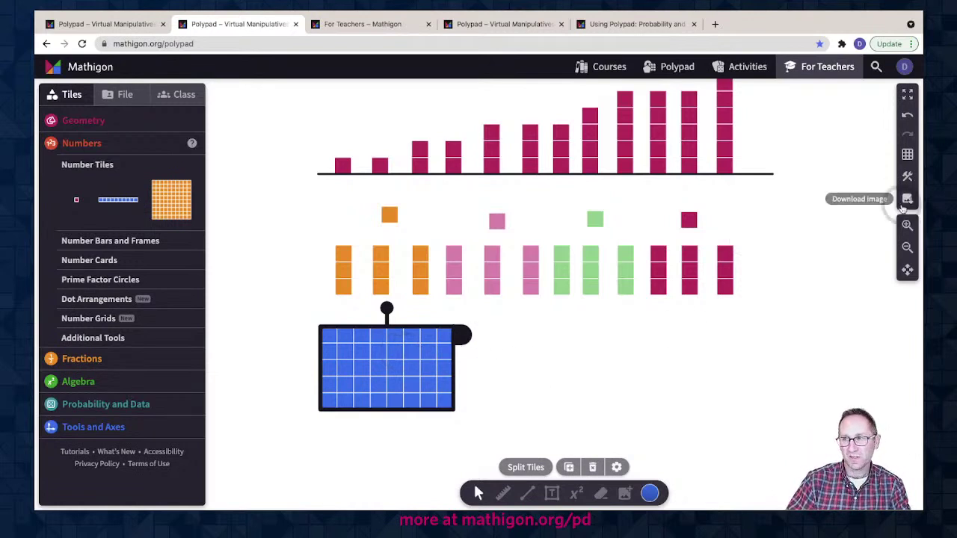
drag(461, 336, 607, 344)
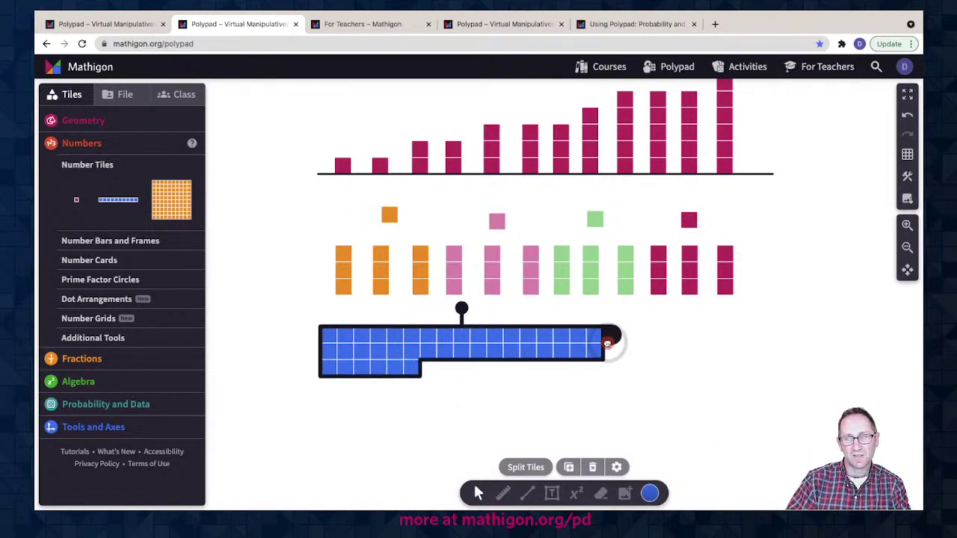
Step: Try the surprise canvas background, and set the background to the square grid with fine subdivisions
click(908, 155)
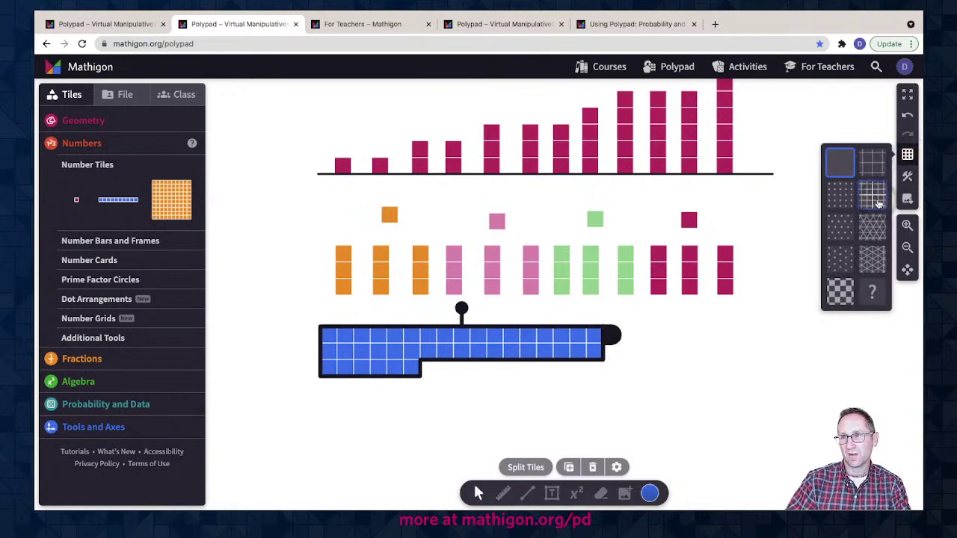
click(886, 130)
click(909, 155)
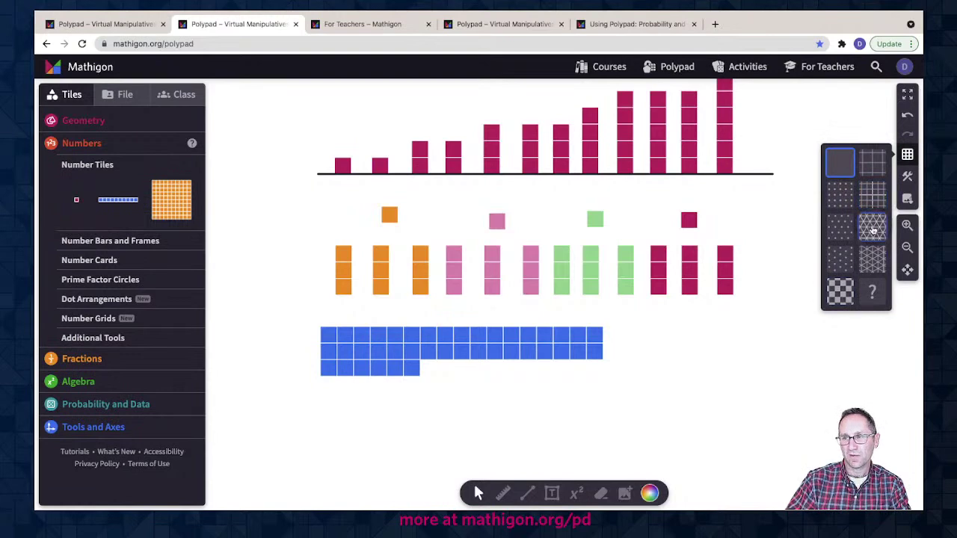
click(873, 294)
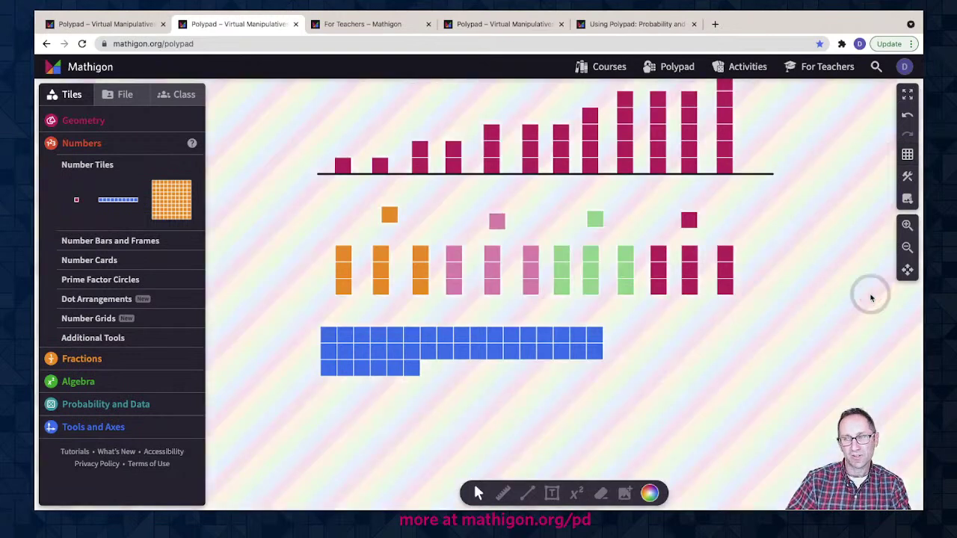
click(908, 155)
click(873, 195)
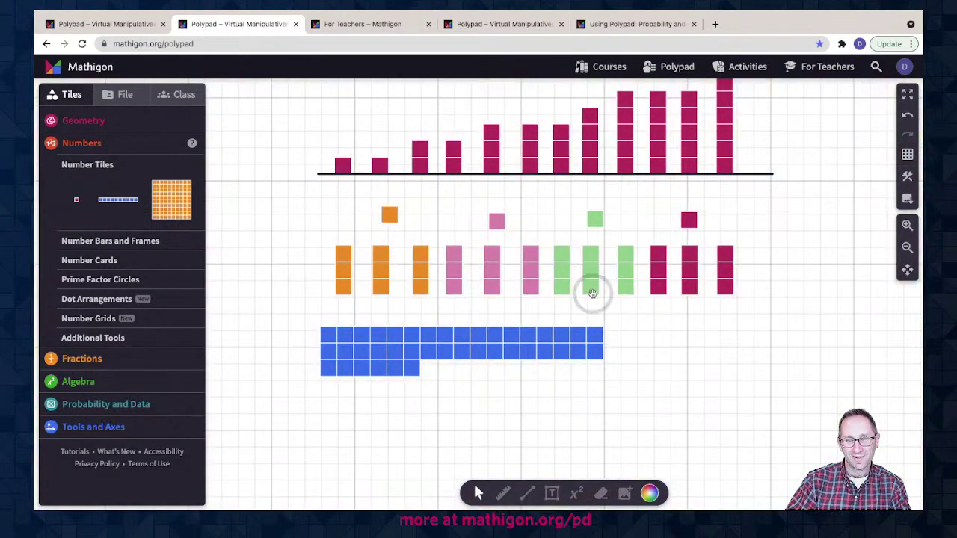
Step: Reshape the blue number tile to 12 squares wide on the grid and split it into single tiles
drag(395, 348, 430, 368)
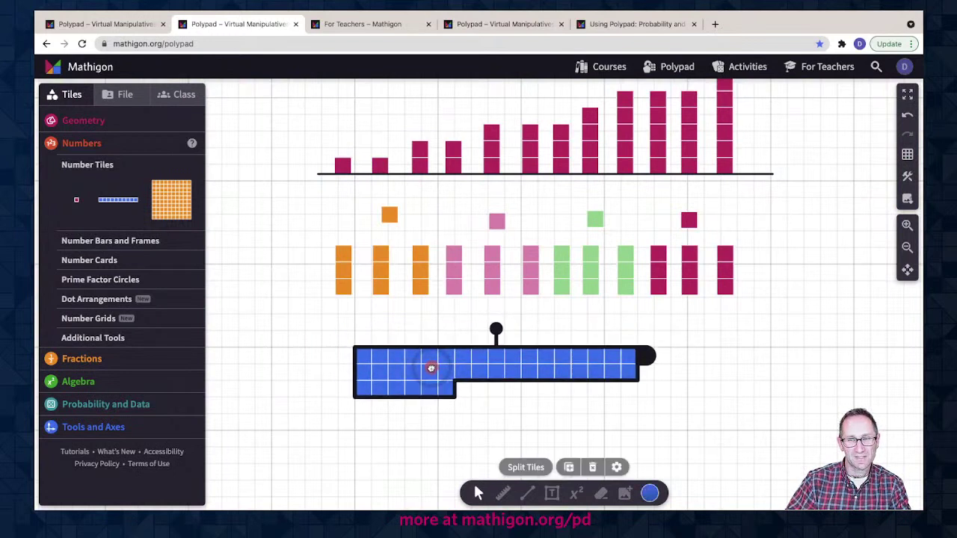
drag(645, 361, 598, 393)
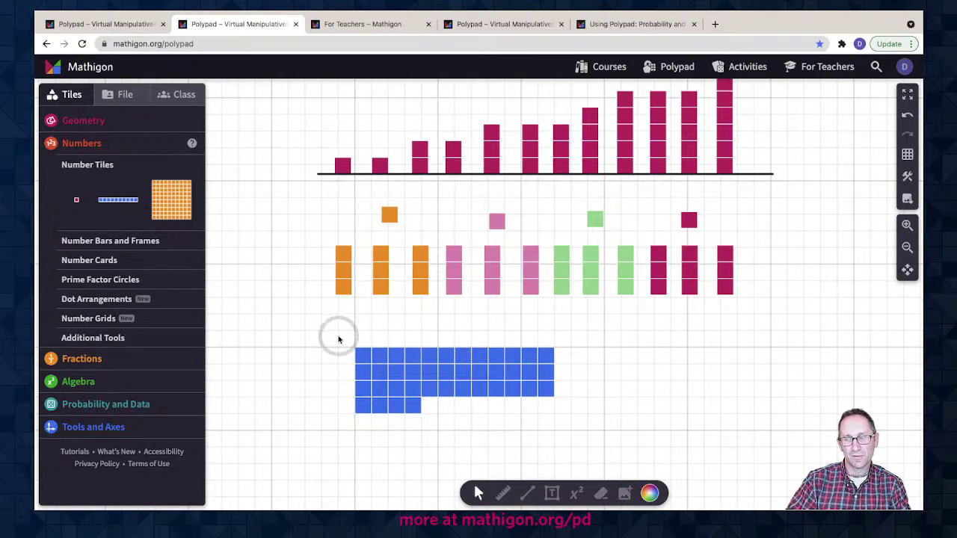
click(403, 374)
click(526, 467)
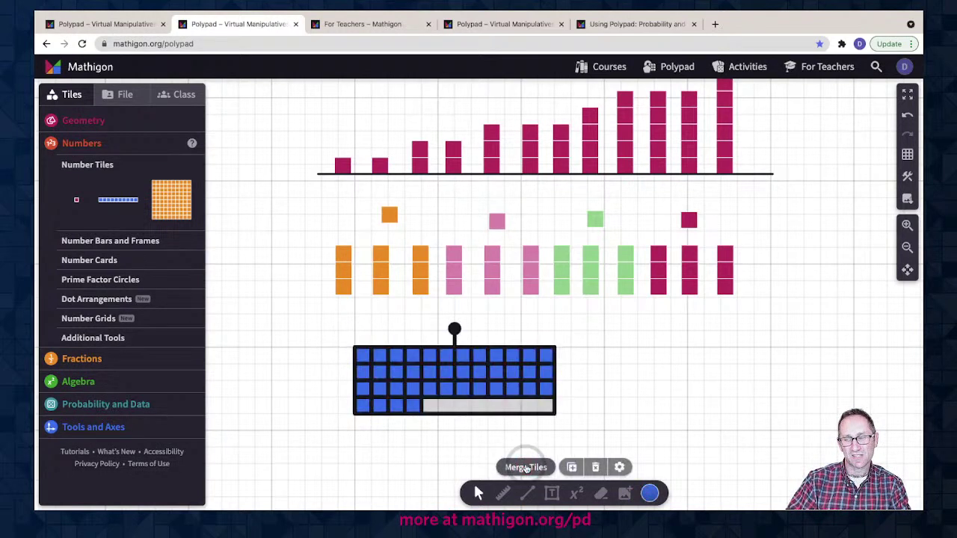
Step: Select the leftover row of four blue tiles and the first column of three to point them out, and delete all the blue tiles
click(427, 436)
click(397, 408)
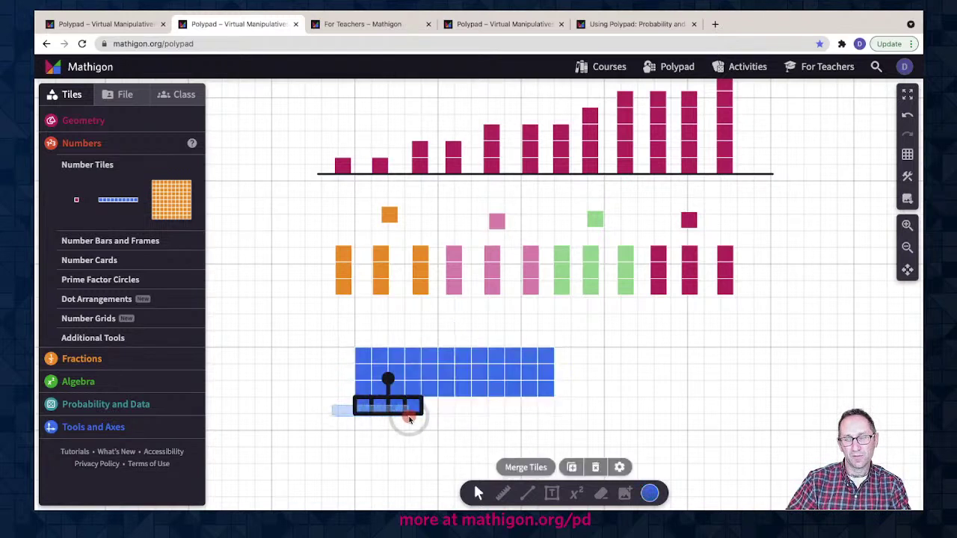
drag(421, 412, 436, 428)
mouse_move(352, 343)
mouse_down()
mouse_move(371, 397)
mouse_move(336, 382)
mouse_up()
drag(346, 356, 350, 394)
drag(317, 344, 578, 449)
key(Delete)
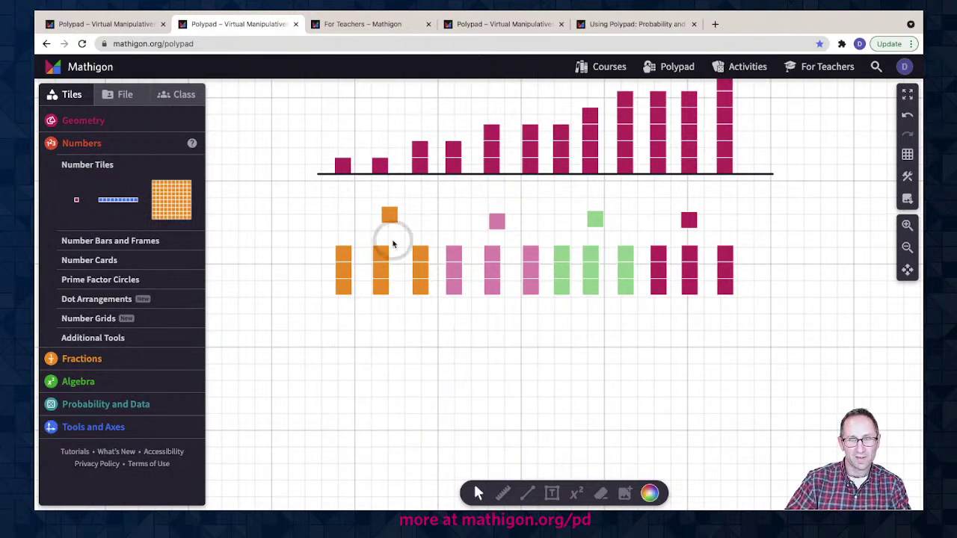
Step: Duplicate all the coloured column tiles below the originals, merge the copies into one number tile, and reshape it to 12 squares wide
drag(291, 196, 752, 339)
key(ctrl+d)
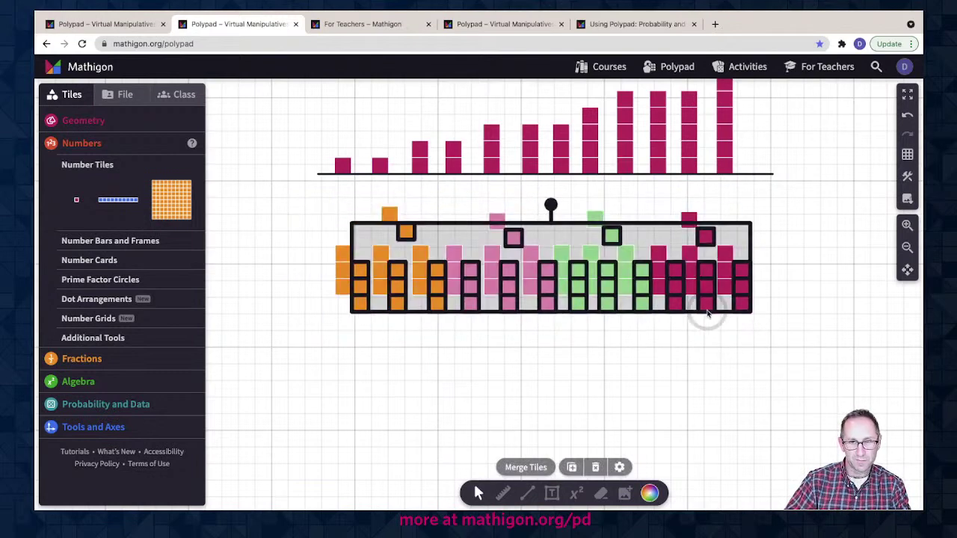
drag(711, 306, 690, 401)
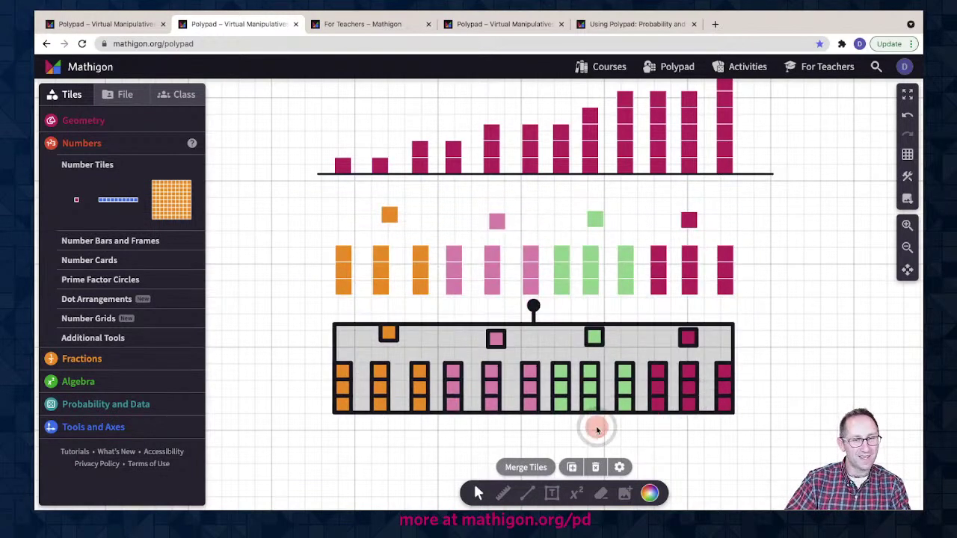
click(528, 467)
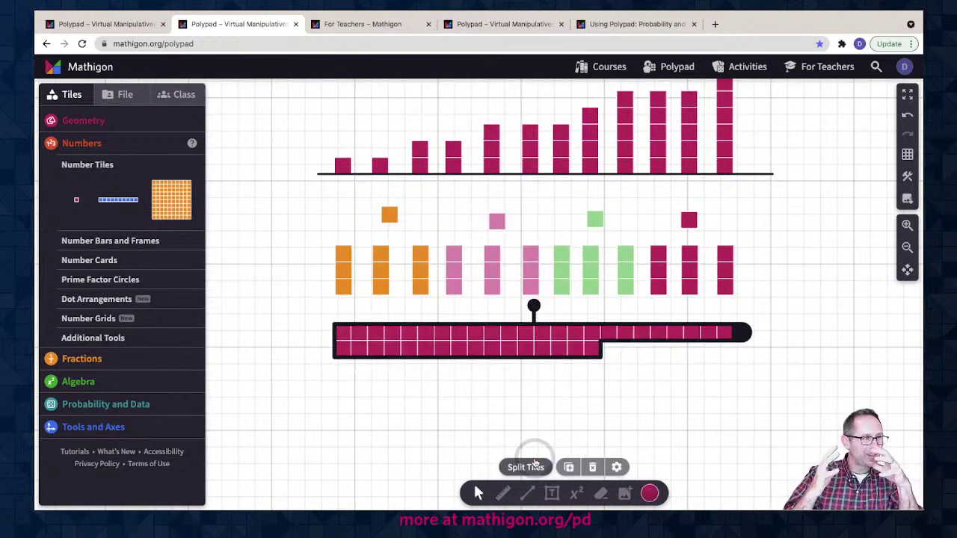
drag(743, 329, 572, 362)
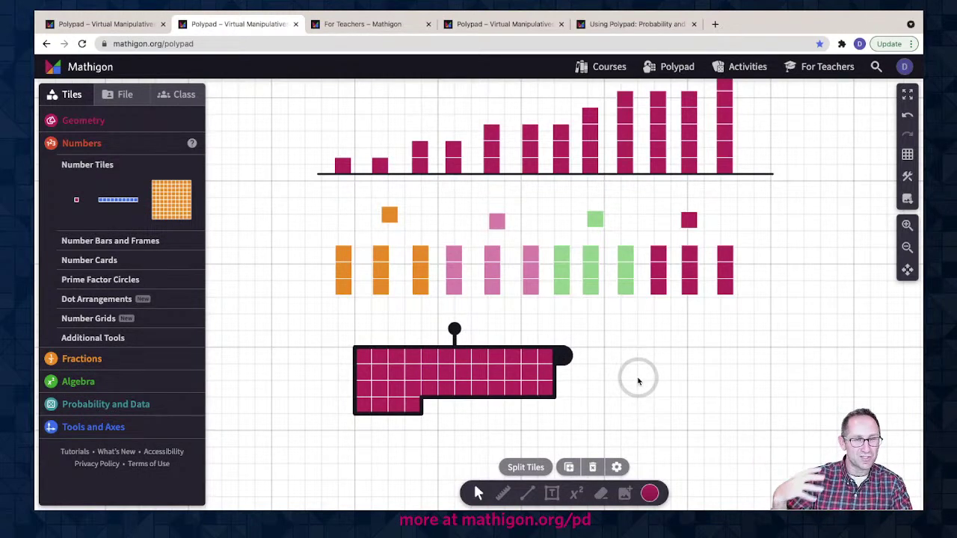
Step: Draw a straight vertical blue line between the sixth and seventh dice of the sorted row to mark the median
scroll(638, 382, up, 5)
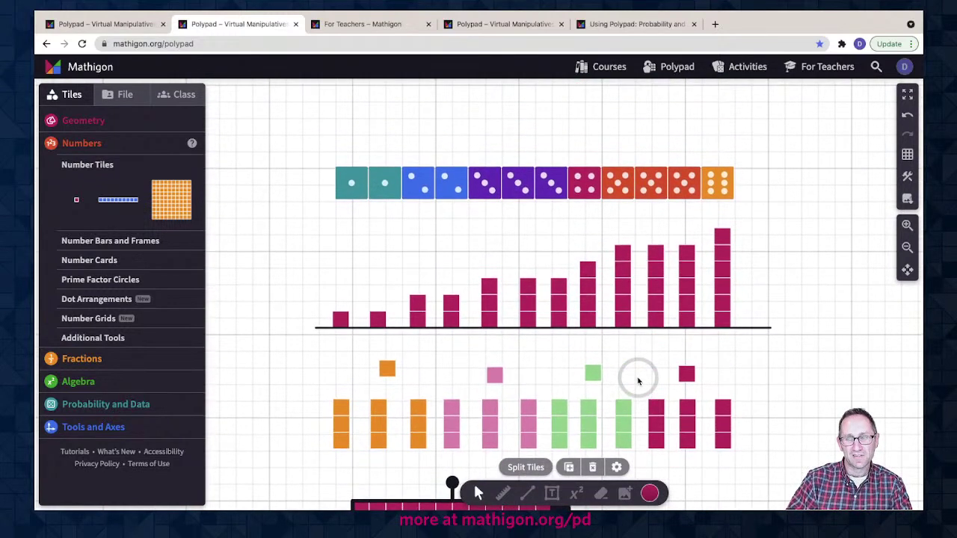
scroll(648, 396, down, 1)
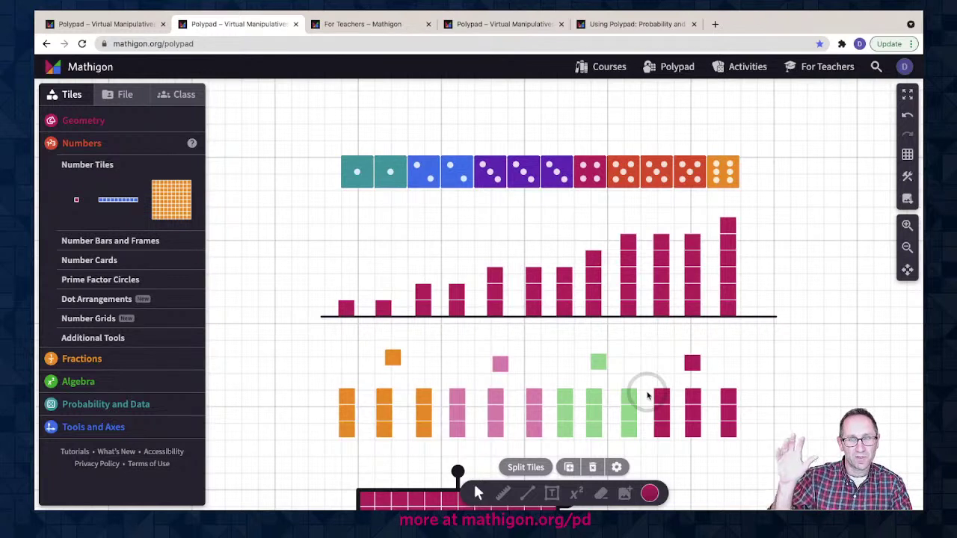
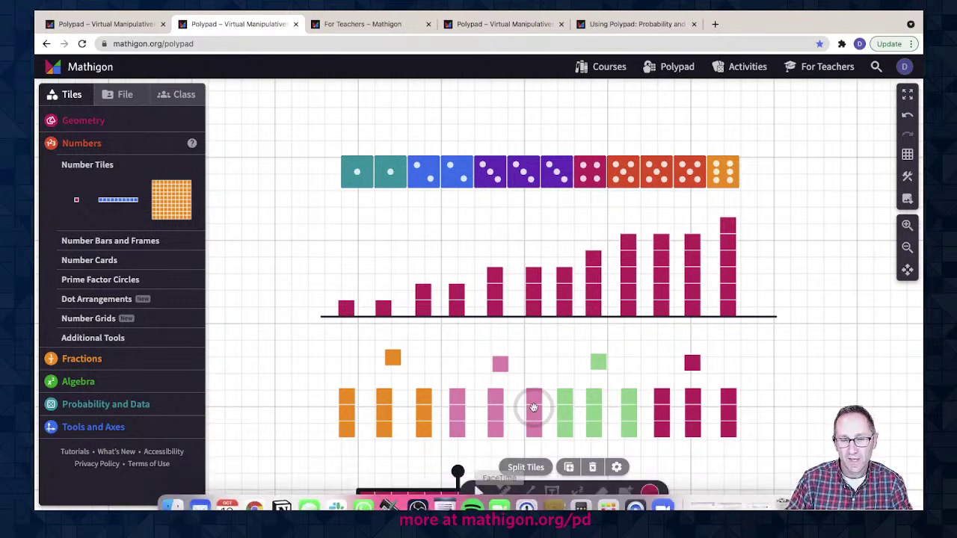
click(504, 490)
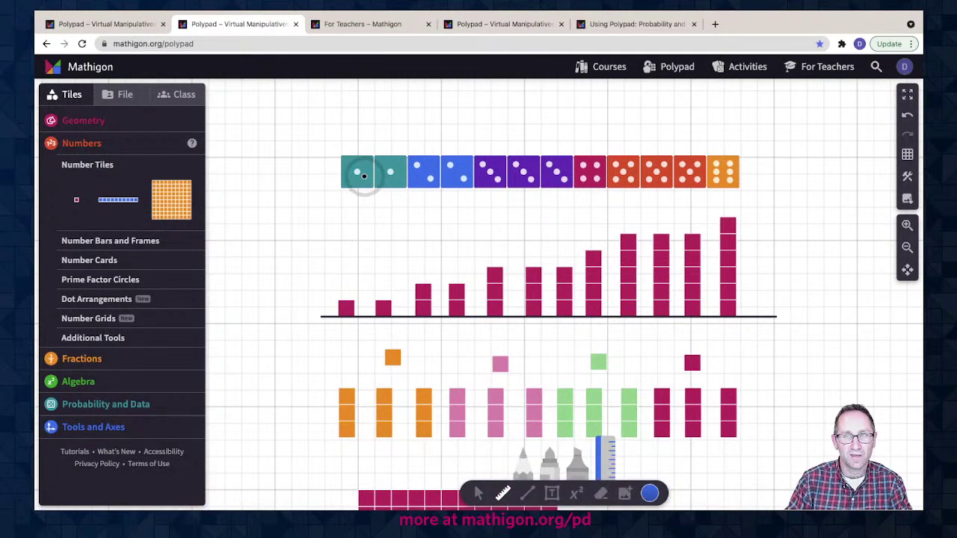
drag(540, 124, 534, 223)
click(686, 187)
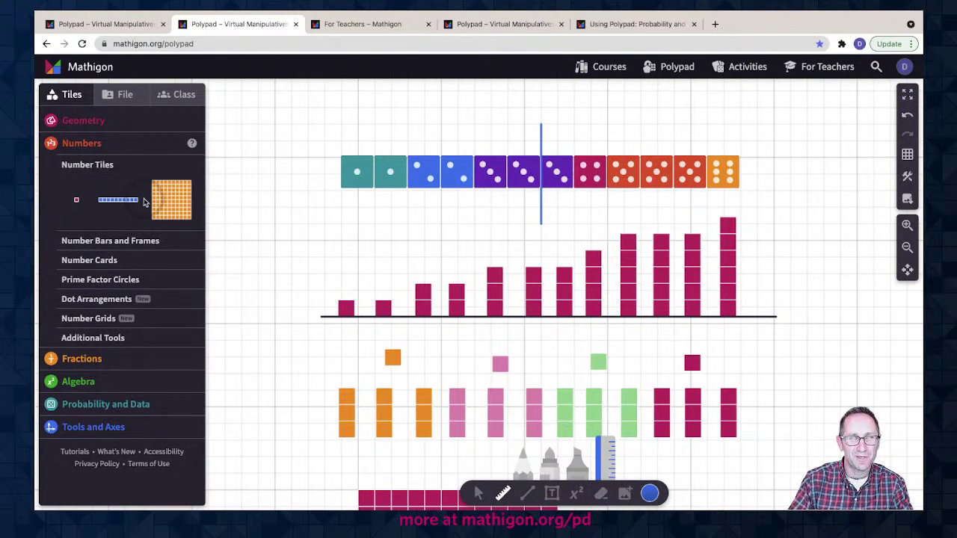
Step: Open the 100 Dice template from the Probability and Data examples, leaving the current canvas
click(120, 99)
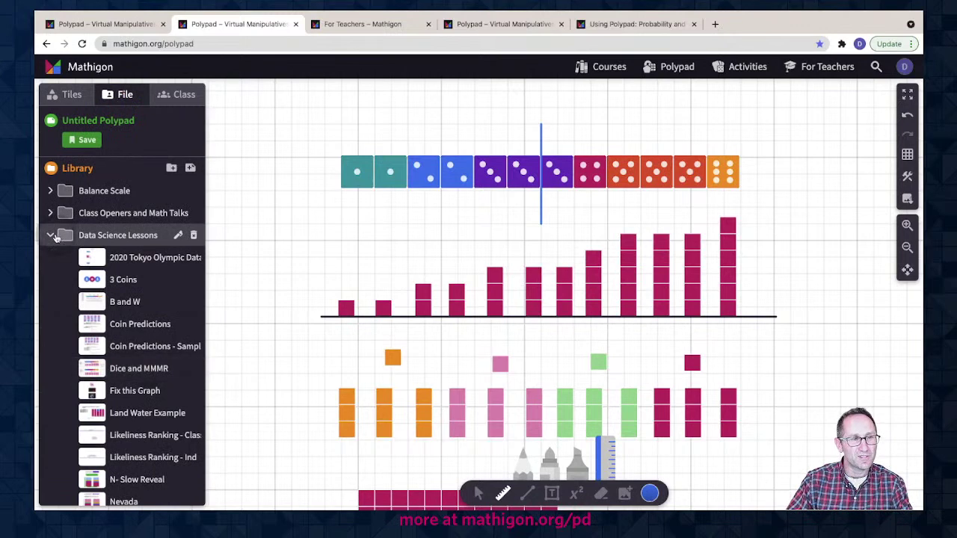
click(54, 237)
scroll(56, 238, down, 5)
scroll(82, 224, up, 5)
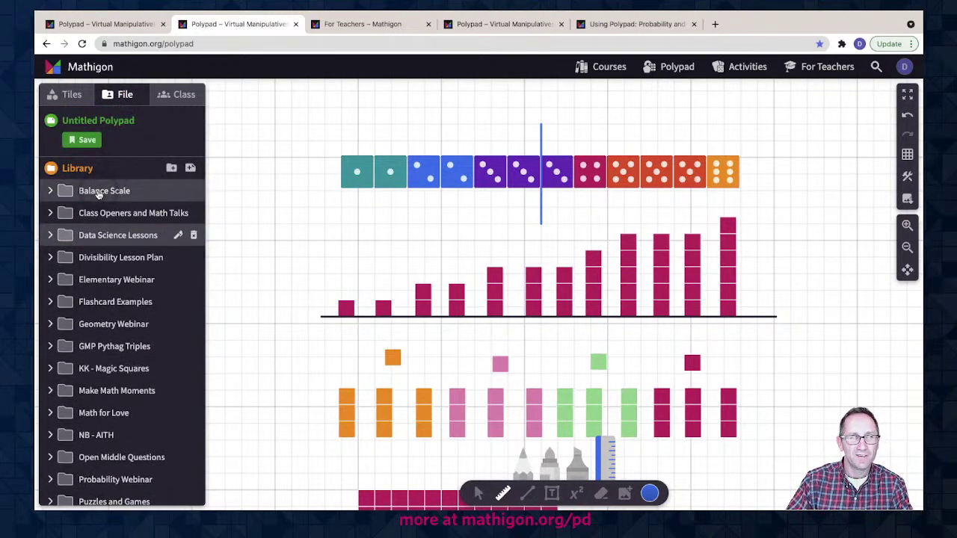
scroll(98, 195, down, 10)
scroll(98, 194, down, 5)
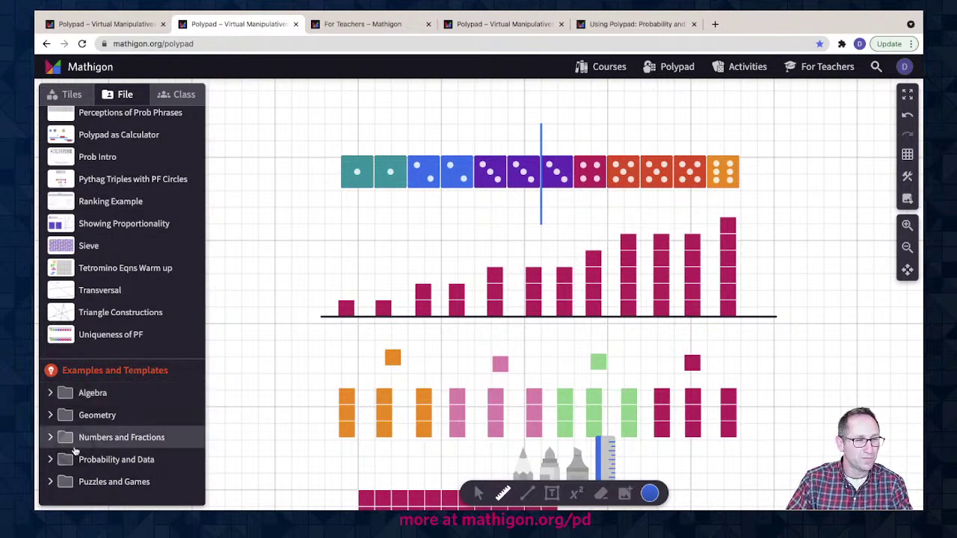
click(50, 460)
scroll(150, 396, down, 2)
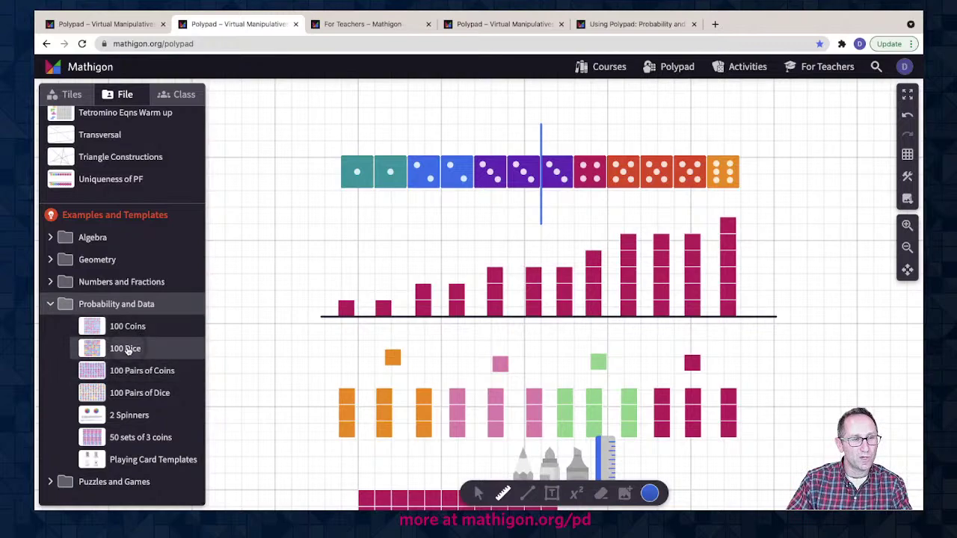
click(125, 349)
click(580, 329)
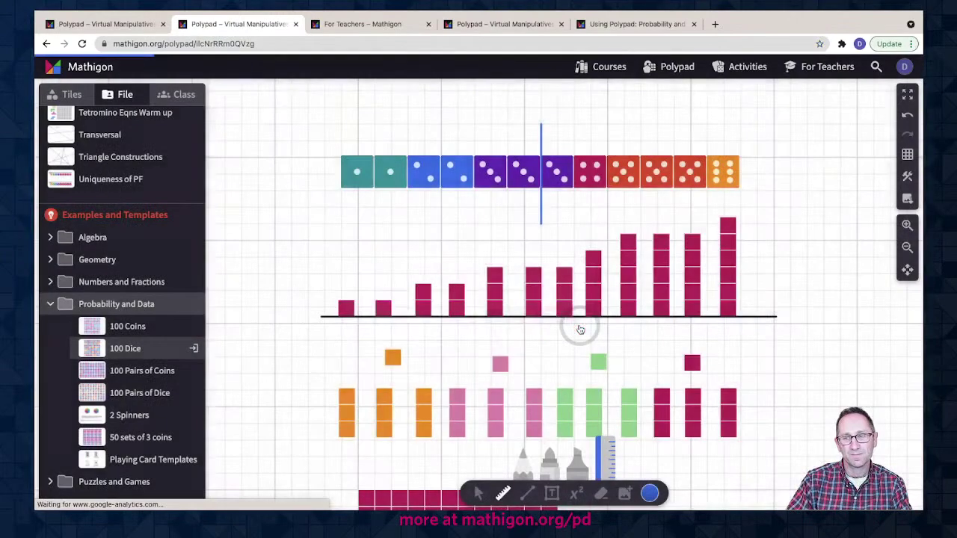
click(351, 90)
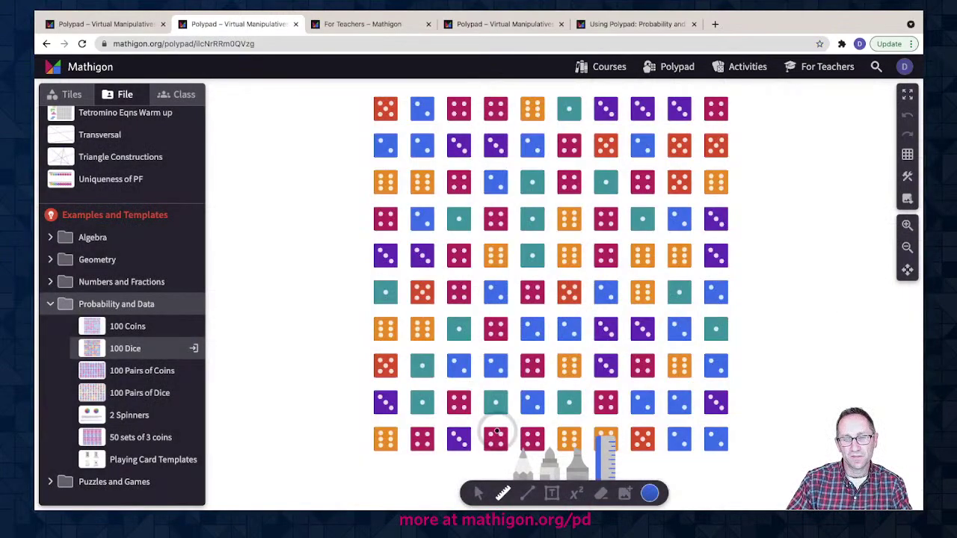
Step: Select the whole grid of 100 dice and randomise it
click(478, 493)
click(380, 184)
drag(363, 98, 727, 445)
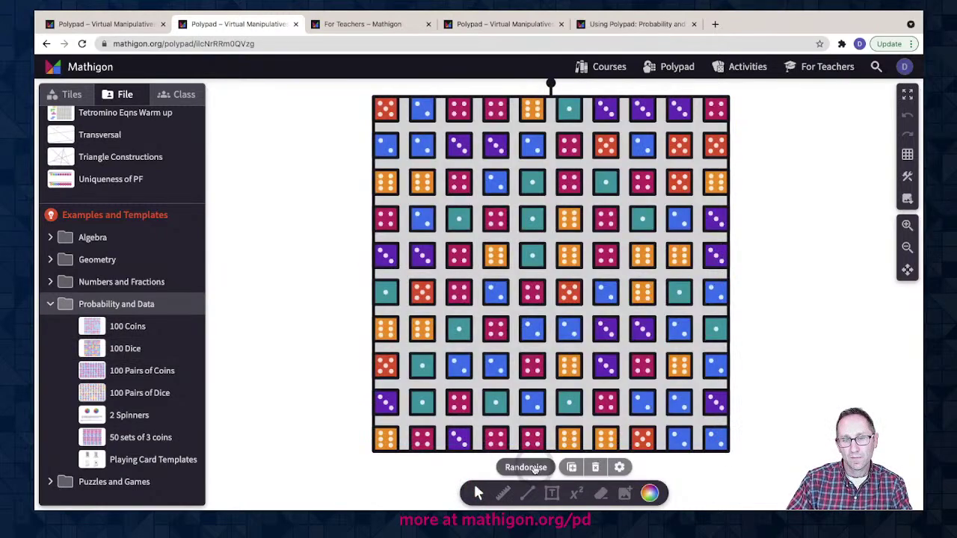
click(529, 468)
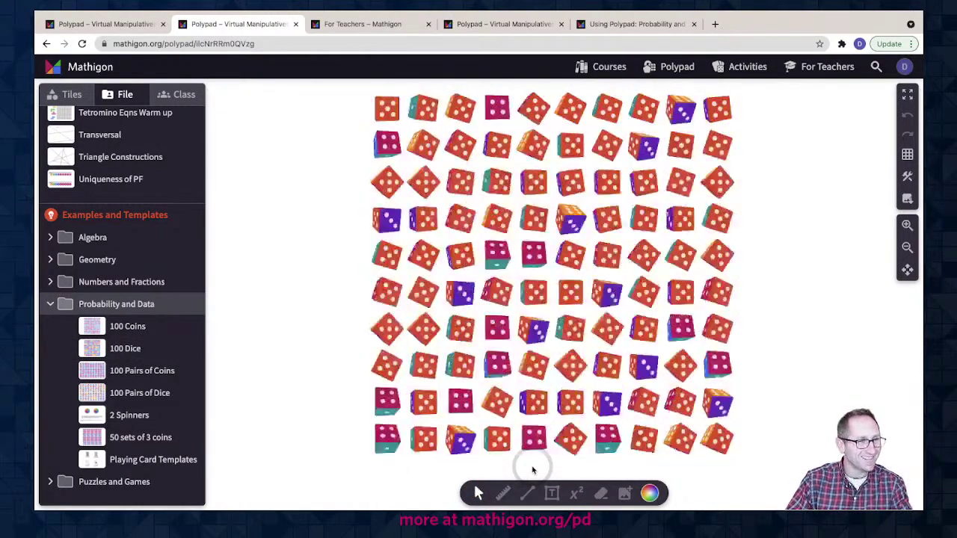
click(323, 336)
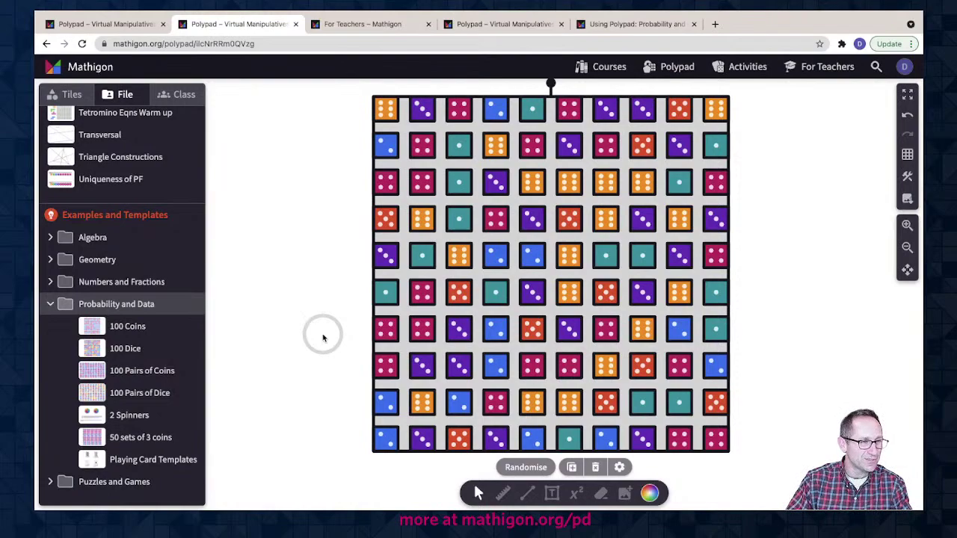
Step: Roll the selected 100 dice seven more times to compare the outcomes
click(528, 468)
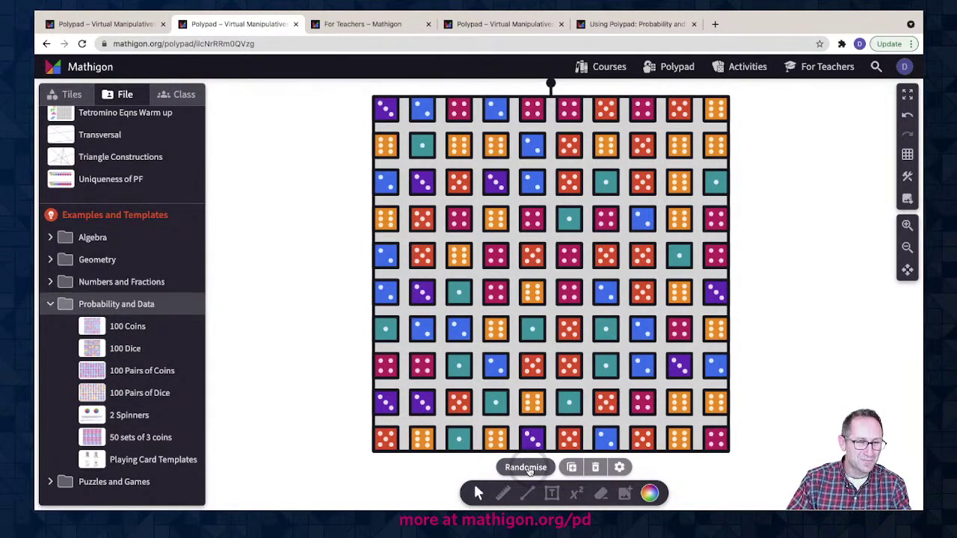
click(528, 468)
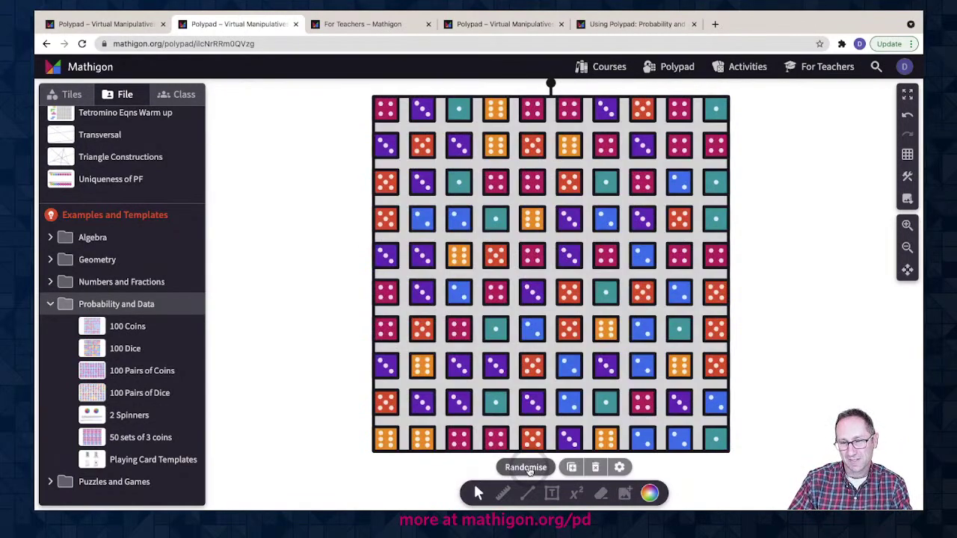
click(528, 468)
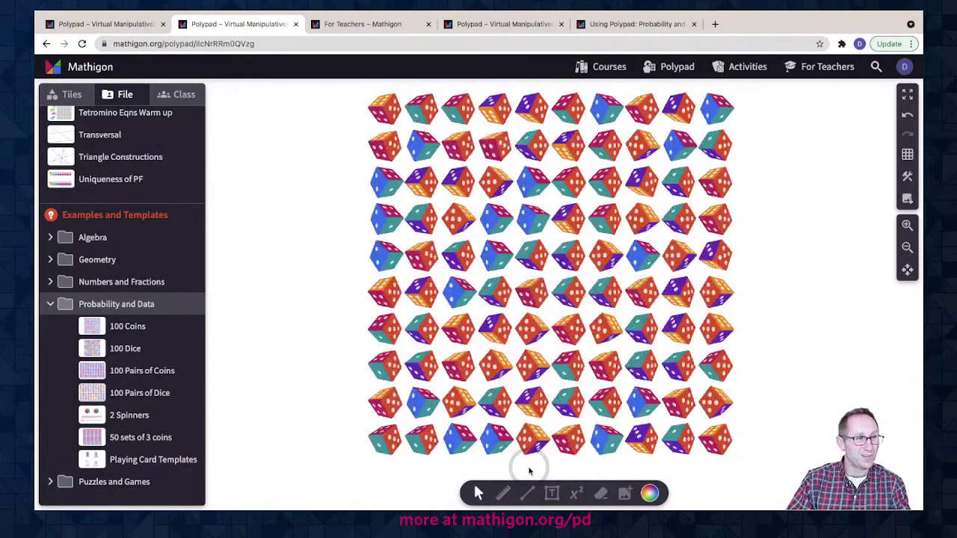
click(528, 468)
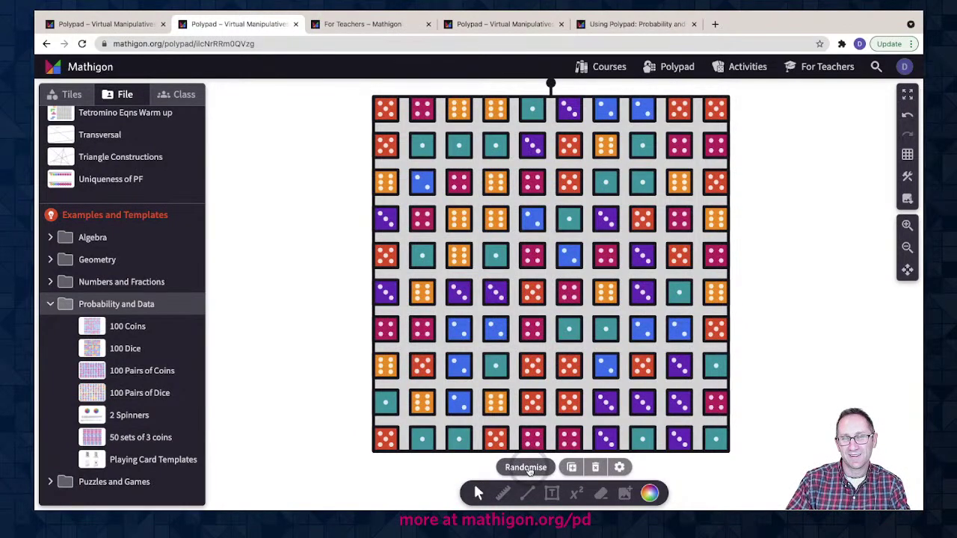
click(528, 468)
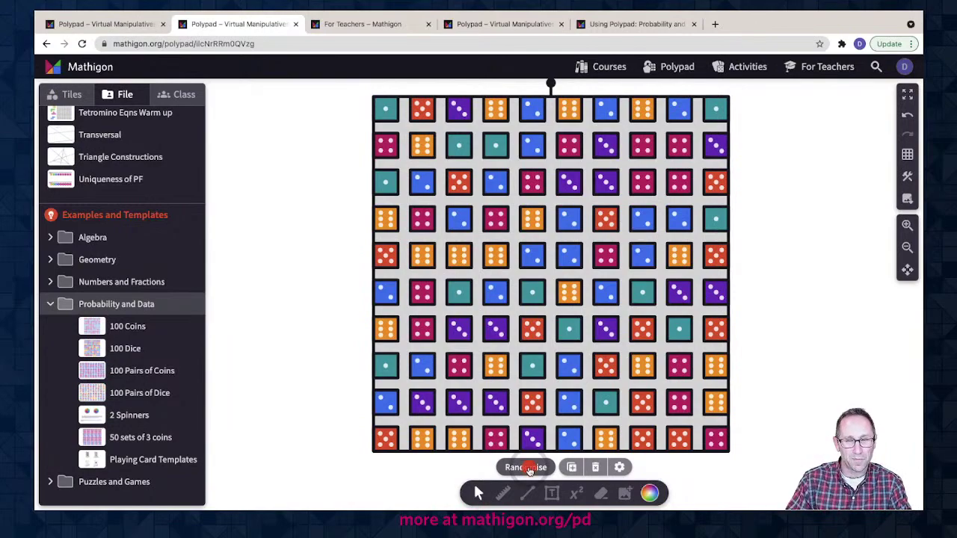
click(528, 468)
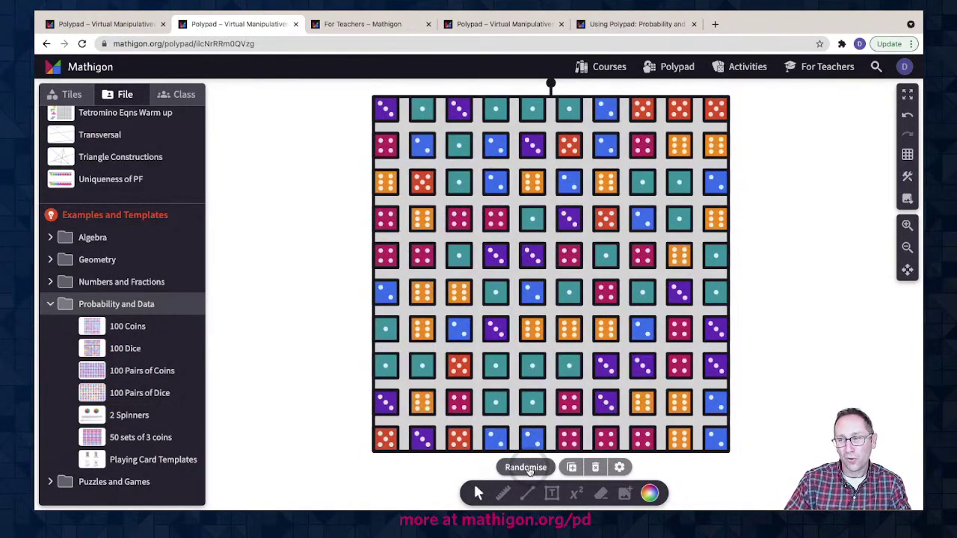
click(528, 468)
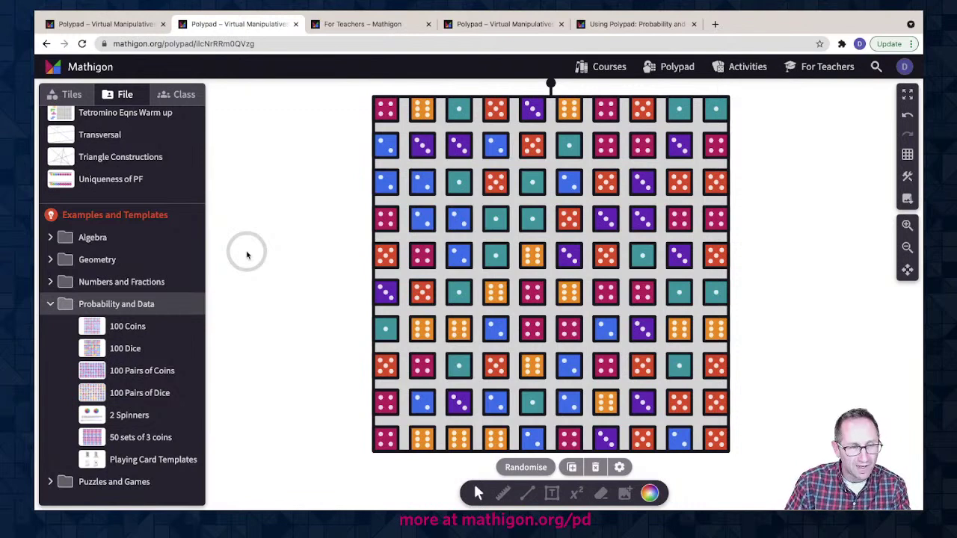
Step: Replace the 100 Dice canvas with a new blank Polypad
click(125, 94)
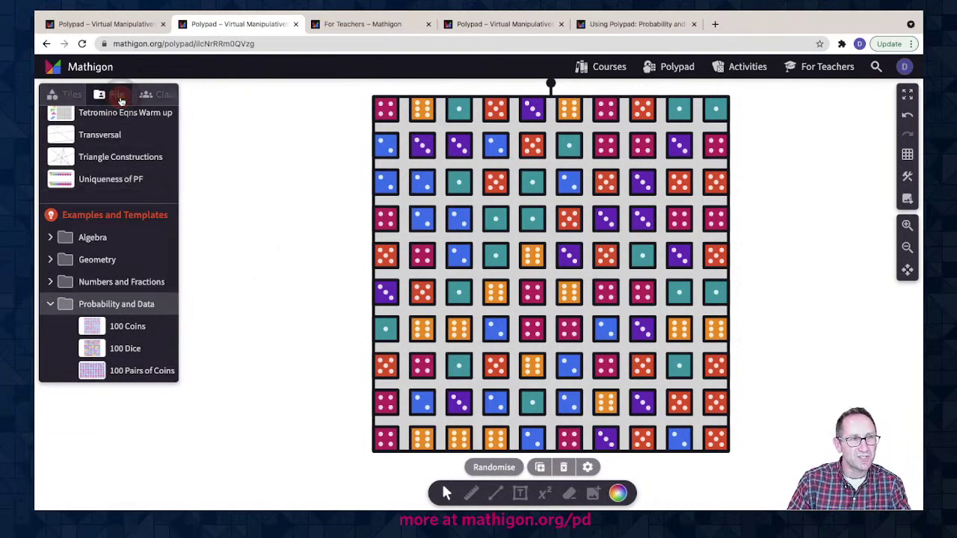
click(79, 94)
scroll(127, 240, up, 15)
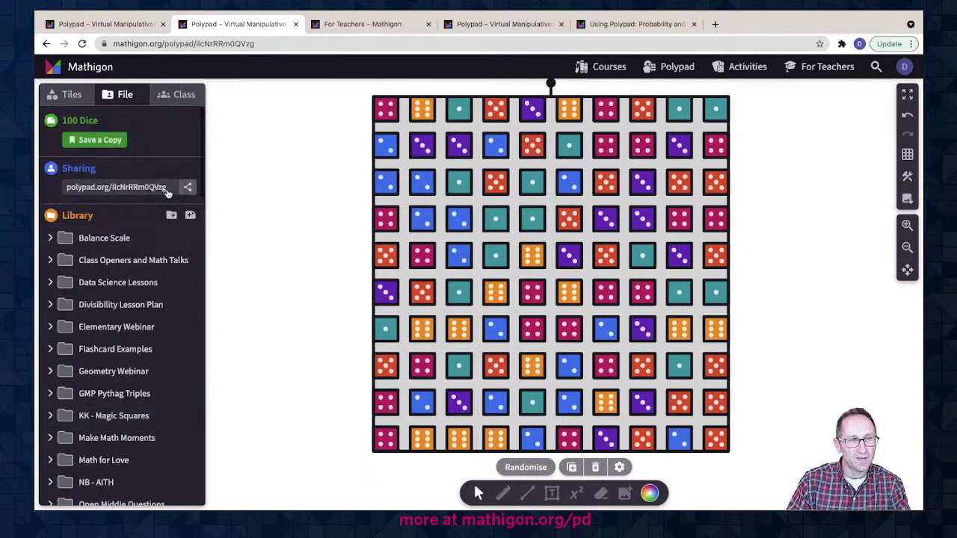
click(190, 215)
click(568, 334)
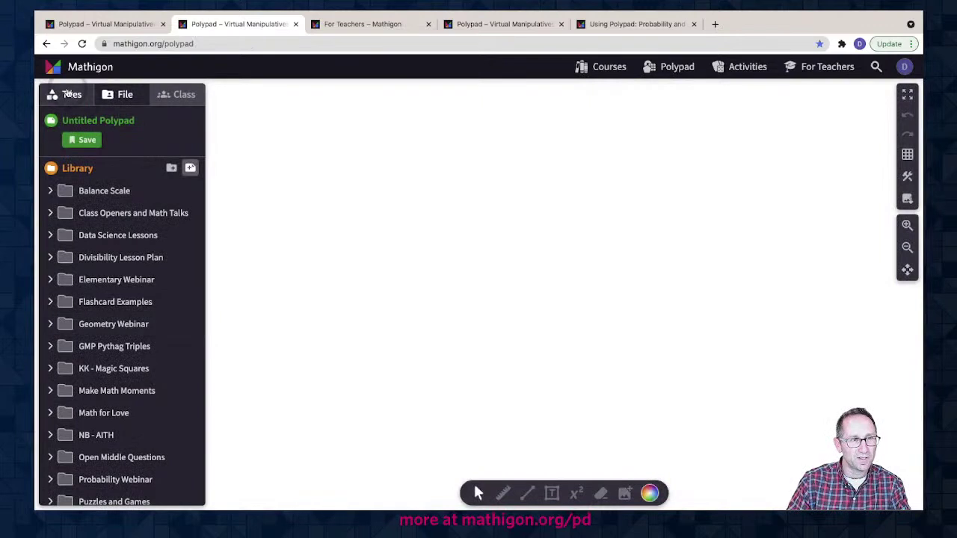
Step: Place five dice side by side on the blank canvas and duplicate them into one row of twenty
click(68, 93)
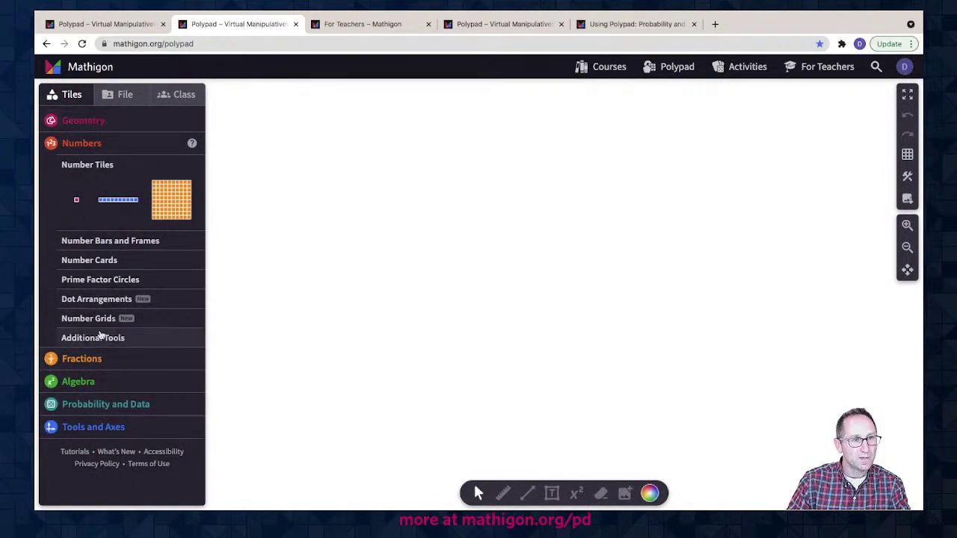
click(101, 405)
click(95, 232)
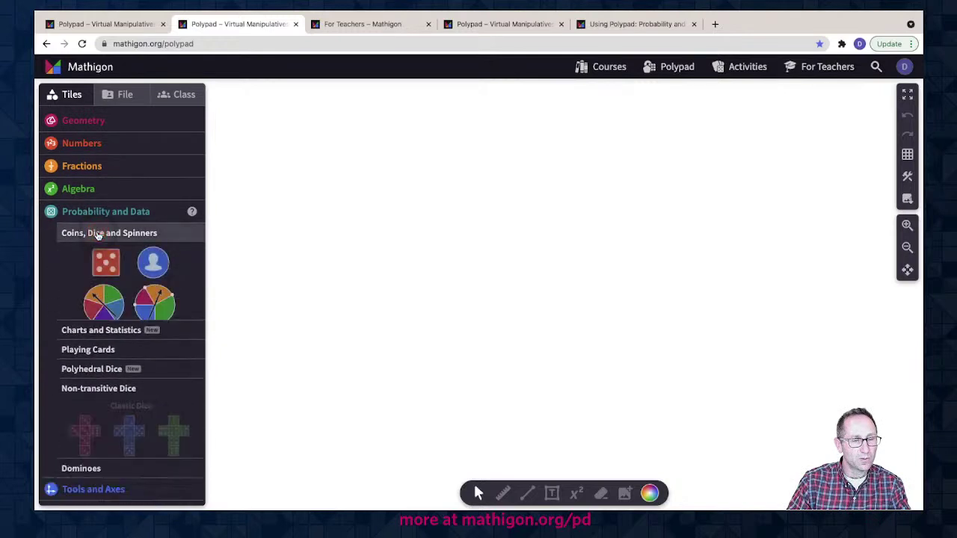
drag(97, 263, 425, 145)
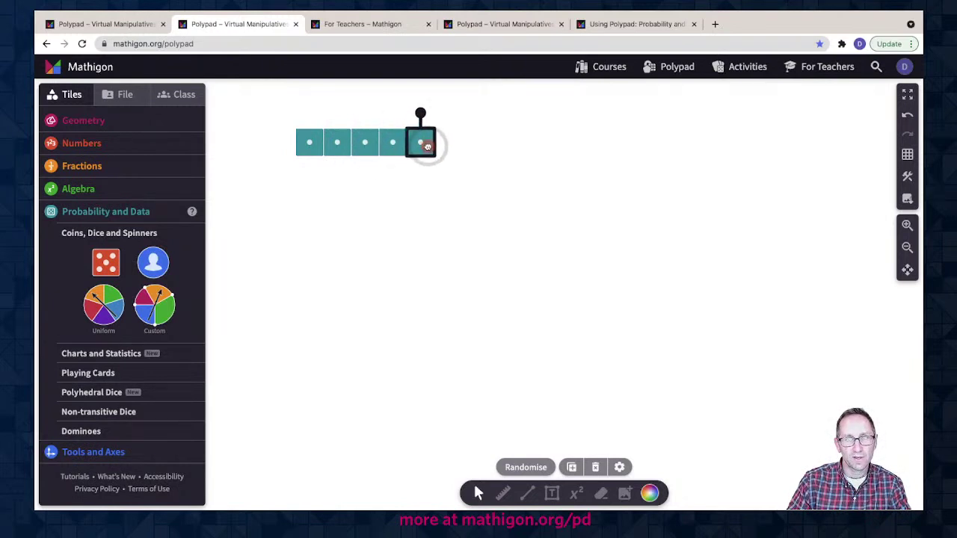
drag(288, 124, 569, 136)
key(ctrl+d)
drag(277, 107, 840, 158)
key(ctrl+d)
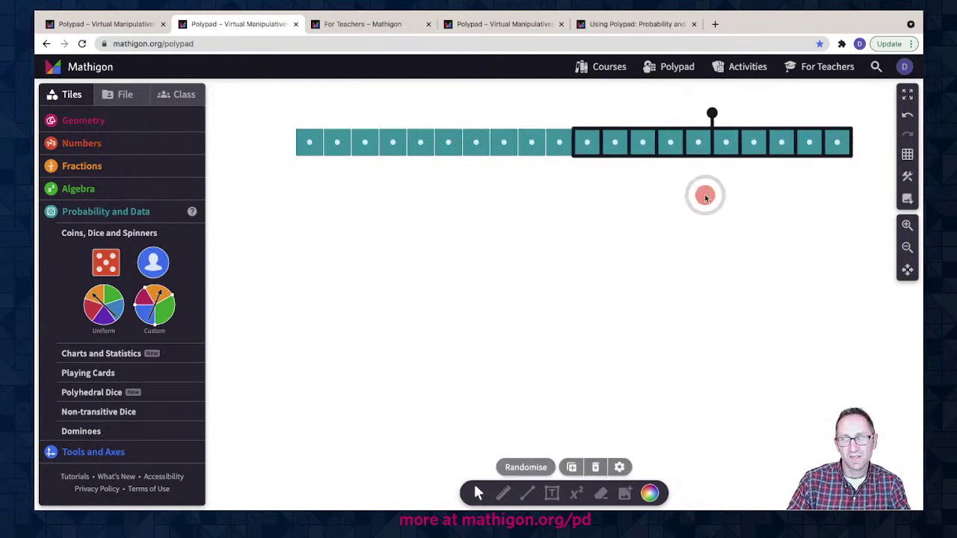
Step: Select the row of twenty dice and randomise them all
click(663, 215)
drag(267, 110, 855, 207)
click(526, 469)
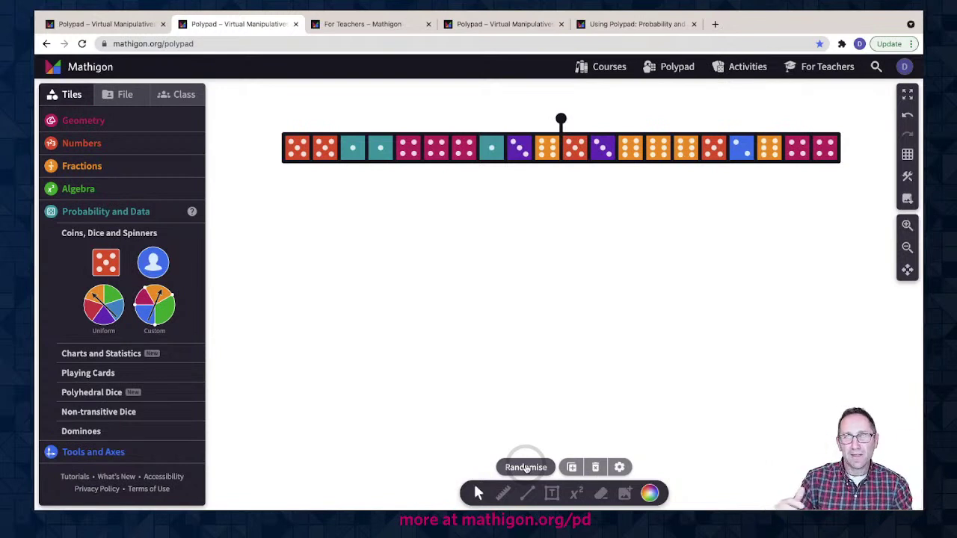
click(445, 333)
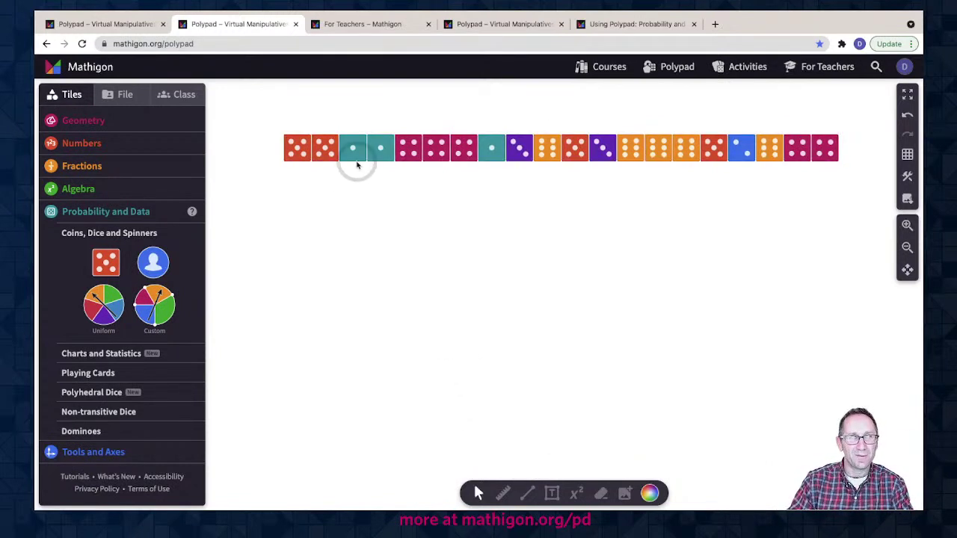
Step: Start a sorted row beneath the rolled dice with the three ones, the two and the two threes
drag(356, 165, 301, 192)
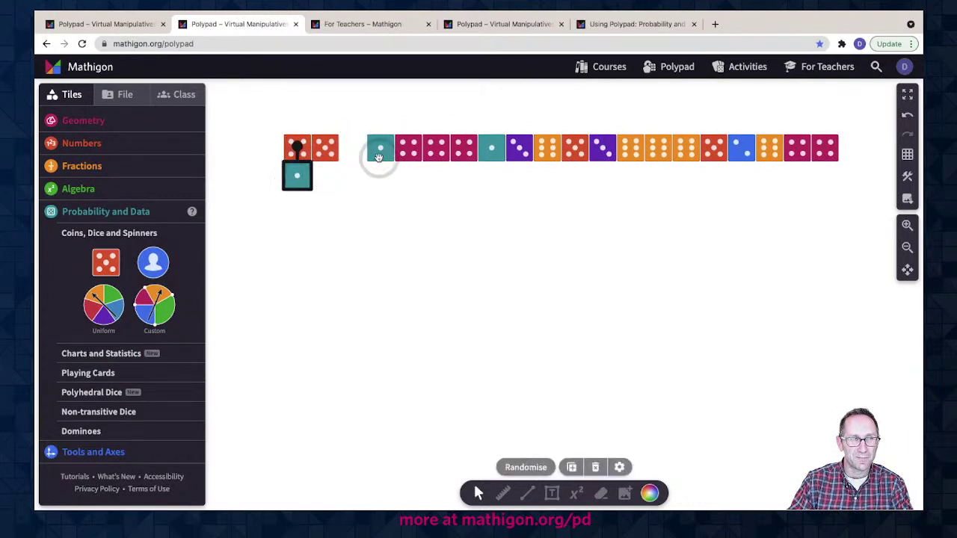
drag(382, 155, 325, 175)
drag(488, 157, 359, 183)
drag(745, 155, 383, 180)
drag(521, 154, 409, 183)
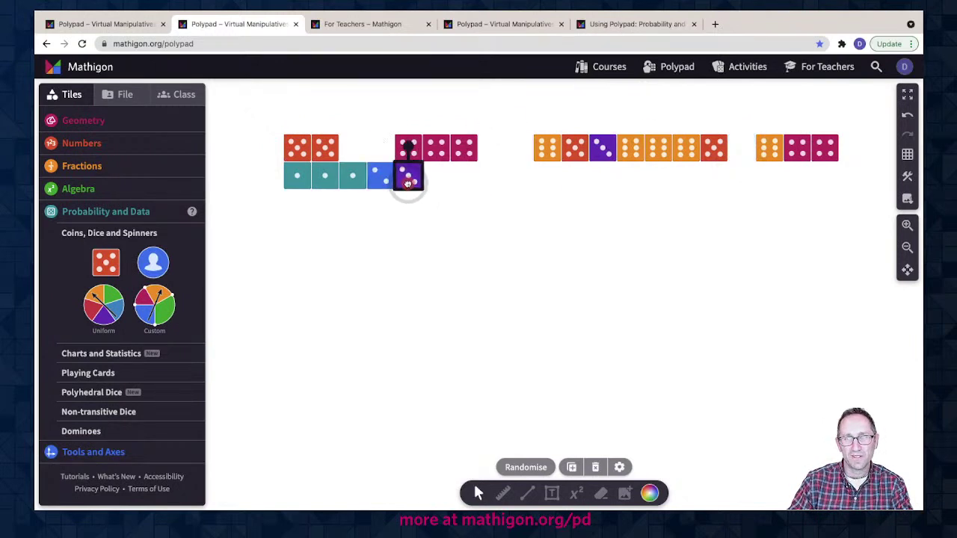
drag(606, 156, 437, 178)
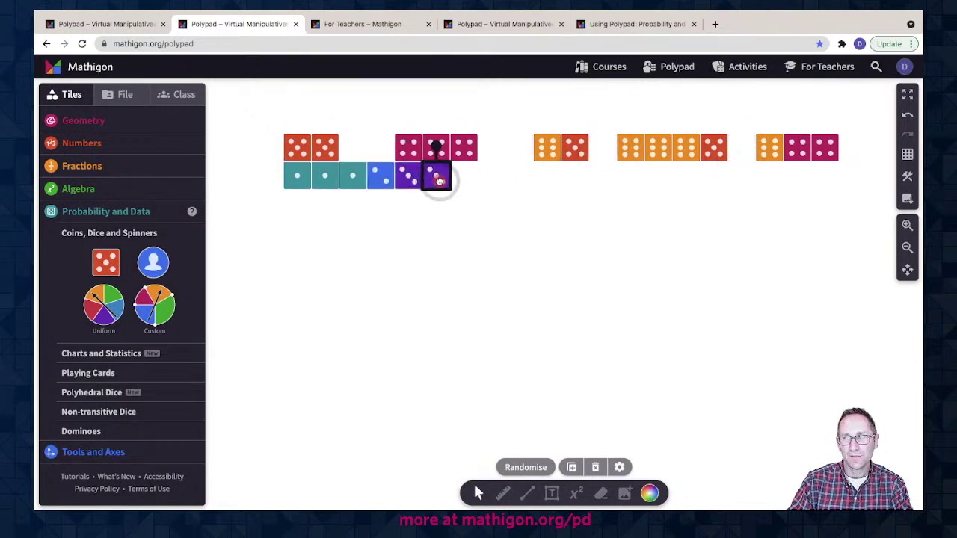
Step: Collect the four fives in a group beneath the sixes and move the block of three fours below the sorted row
drag(265, 128, 494, 178)
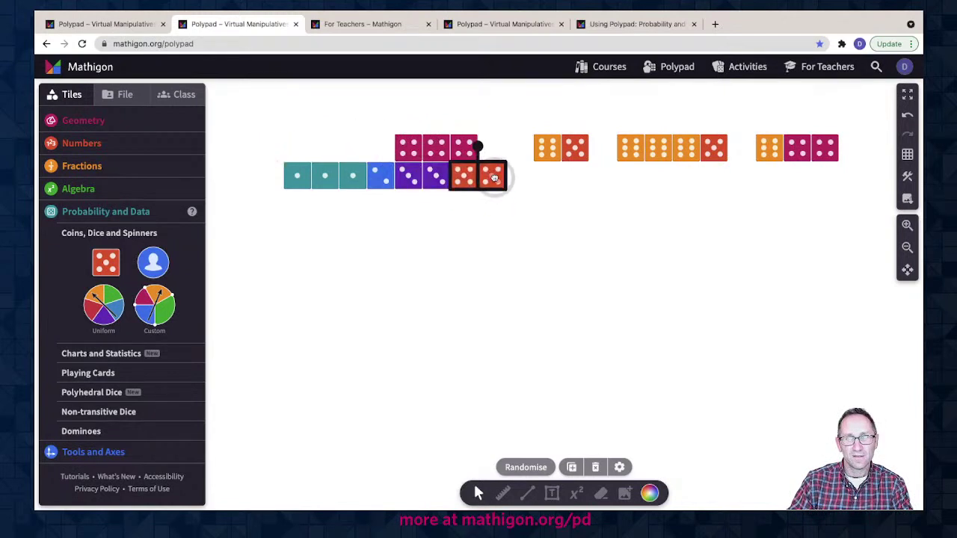
drag(575, 148, 520, 174)
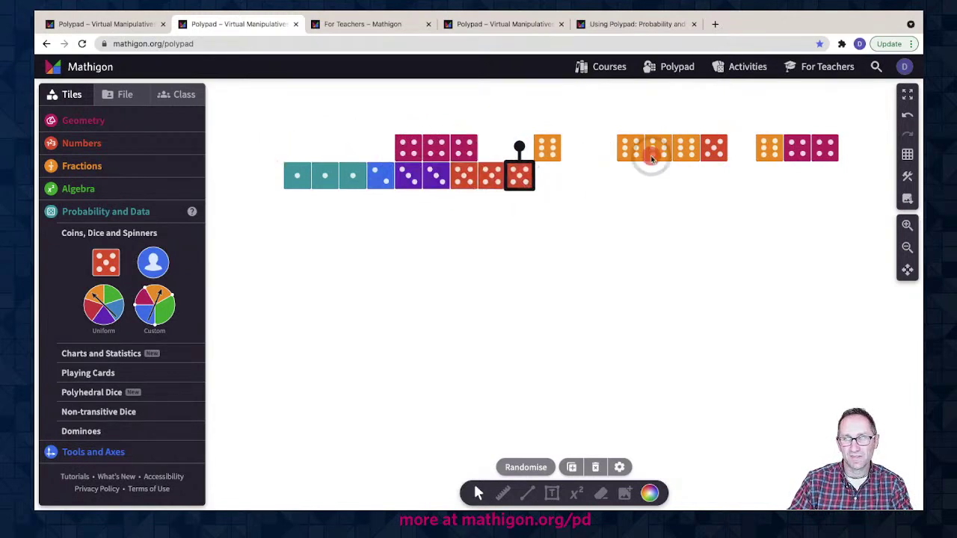
drag(708, 148, 548, 174)
drag(375, 106, 567, 237)
drag(470, 149, 633, 185)
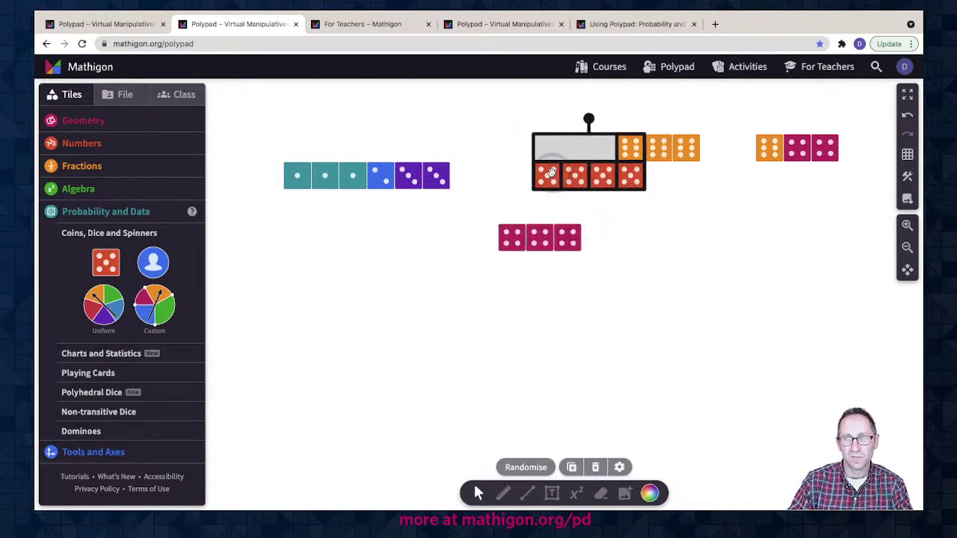
drag(535, 180, 619, 192)
Step: Append all five fours and the group of four fives to the sorted row after the threes
click(562, 245)
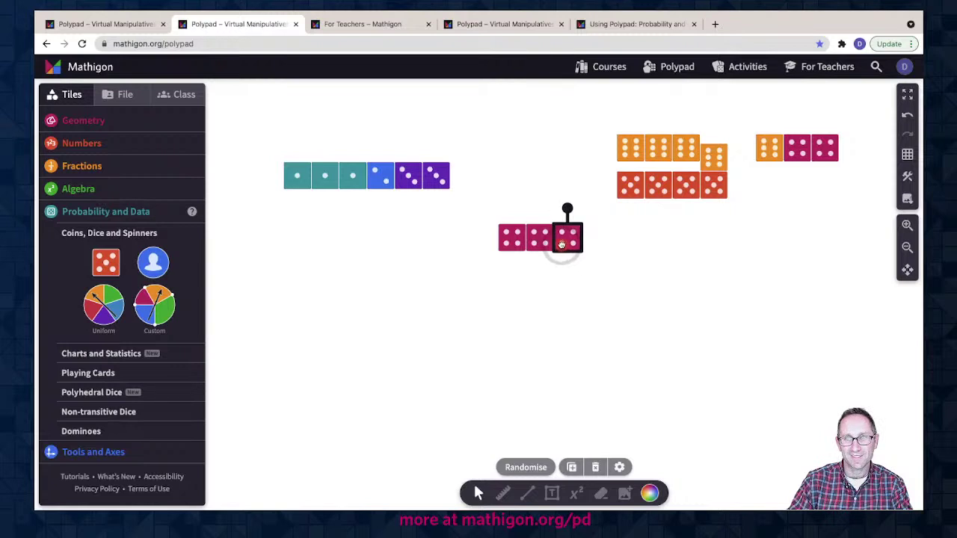
drag(493, 228, 530, 175)
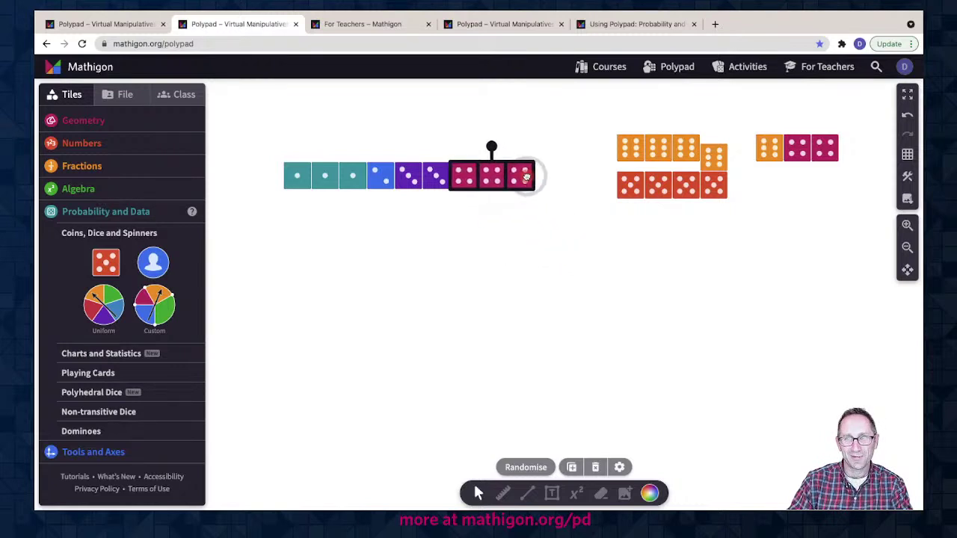
click(628, 185)
drag(629, 184, 629, 224)
click(820, 157)
click(827, 145)
drag(826, 146, 575, 172)
click(610, 215)
drag(688, 218, 688, 179)
Step: Complete the sorted row by appending the five sixes after the fives
click(643, 148)
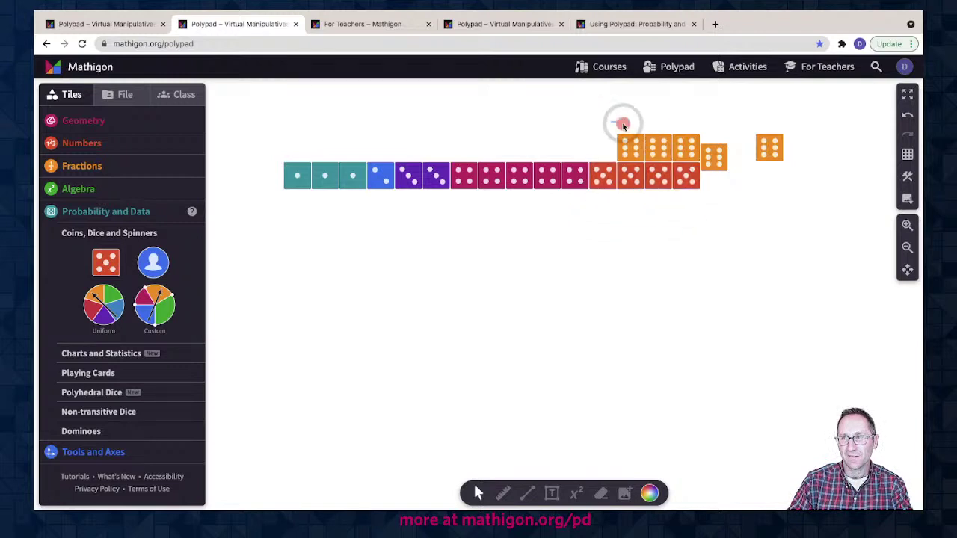
drag(643, 148, 720, 172)
click(713, 160)
click(759, 191)
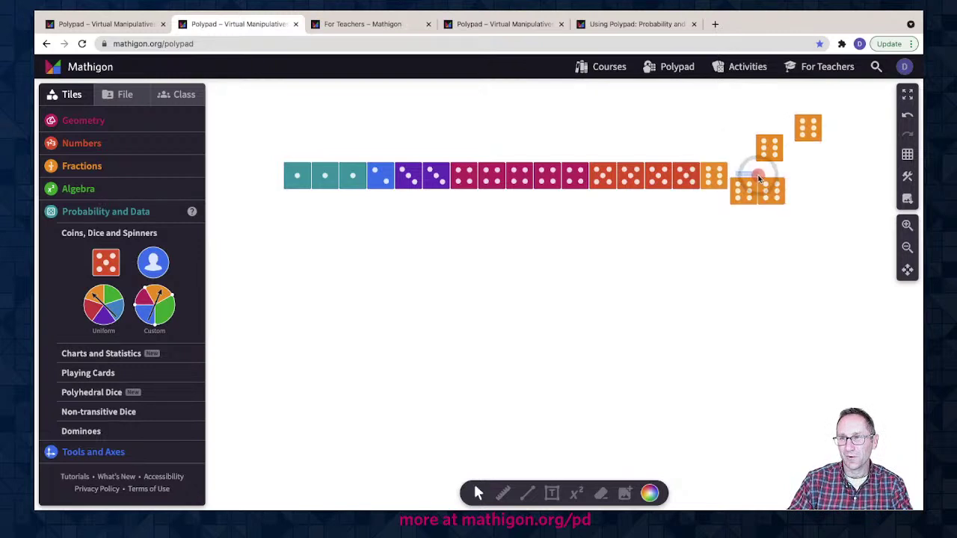
drag(774, 192, 798, 182)
drag(805, 150, 828, 186)
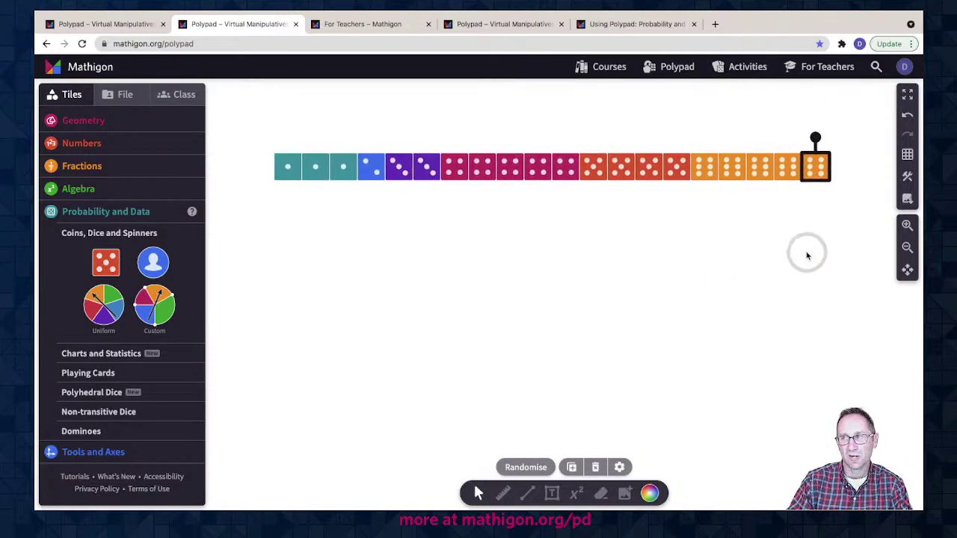
Step: Draw three black vertical ruler lines through the sorted row, splitting the twenty dice into four groups of five
click(907, 225)
click(502, 412)
click(503, 495)
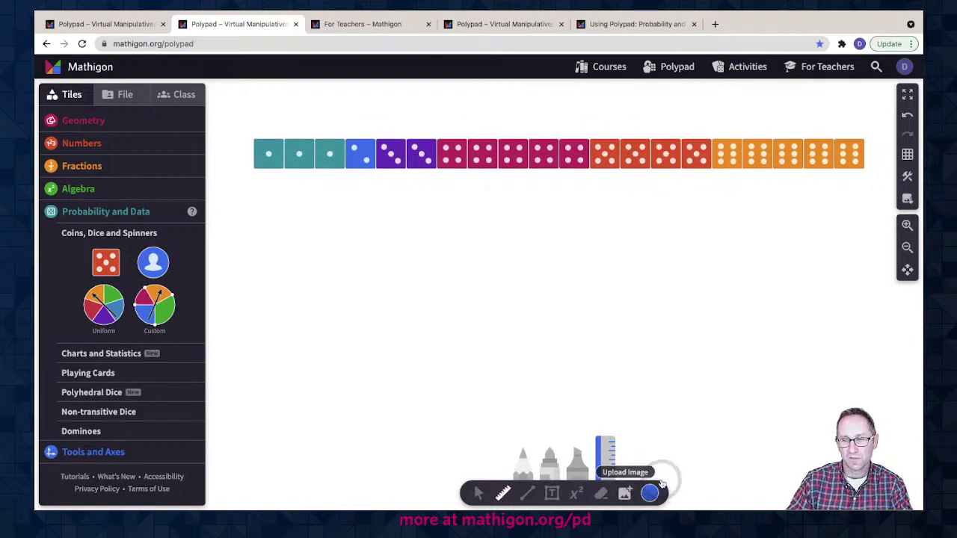
click(625, 493)
click(623, 368)
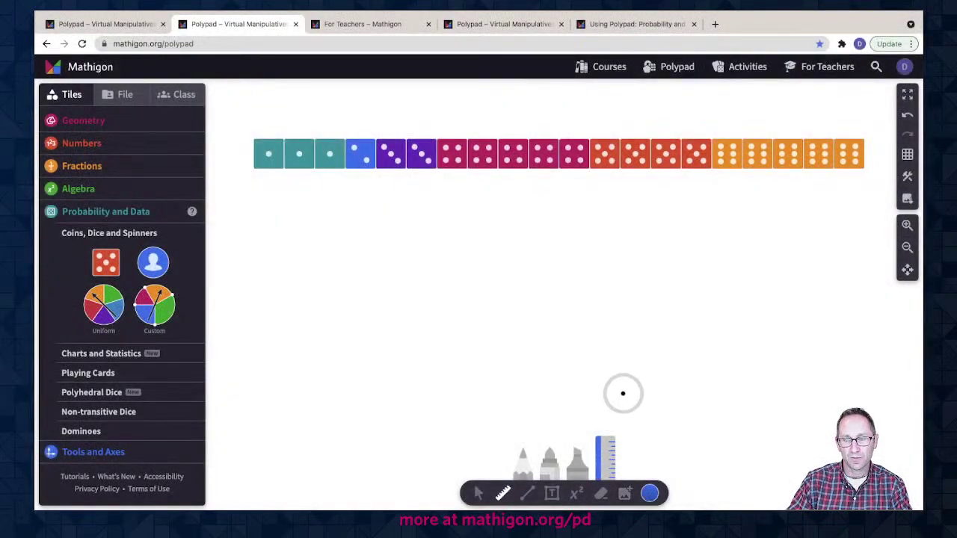
click(649, 494)
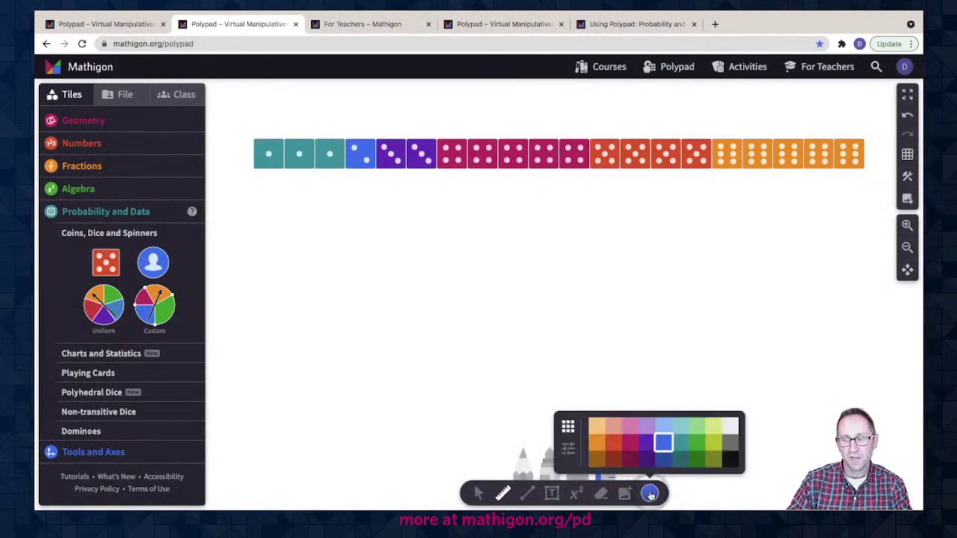
click(733, 461)
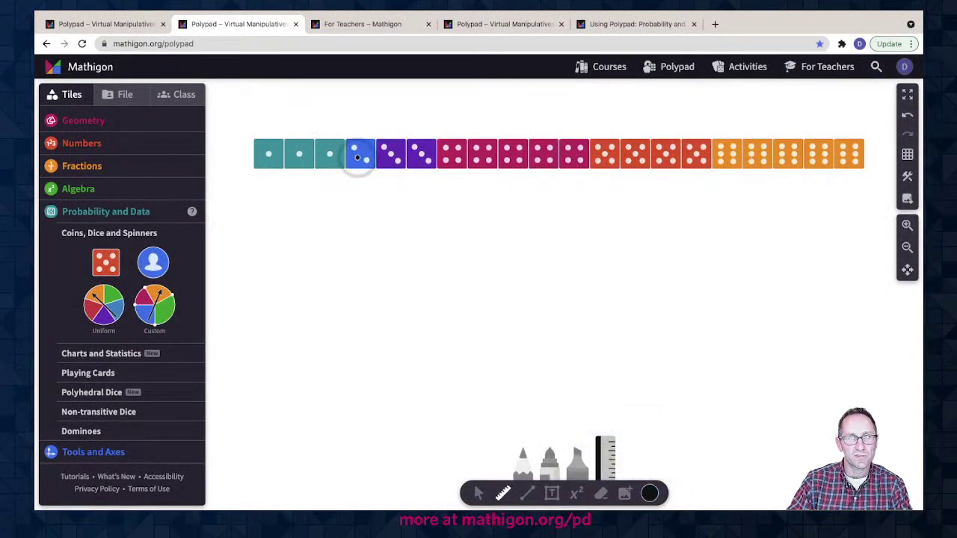
drag(406, 104, 408, 195)
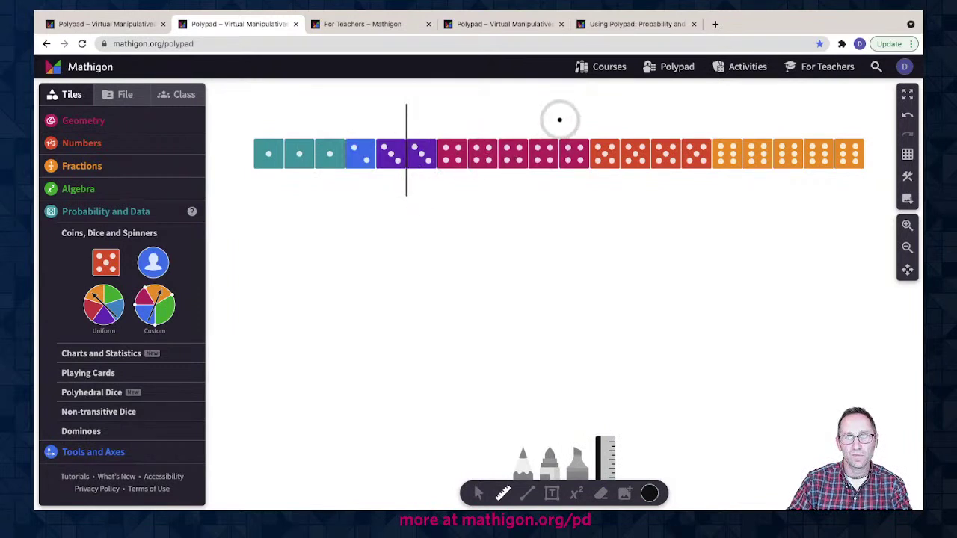
drag(557, 107, 558, 195)
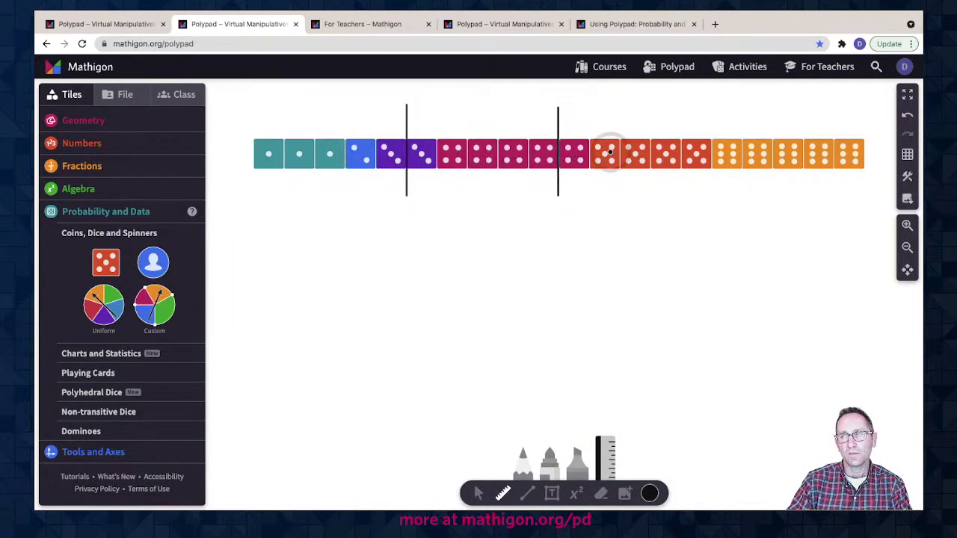
drag(711, 100, 709, 194)
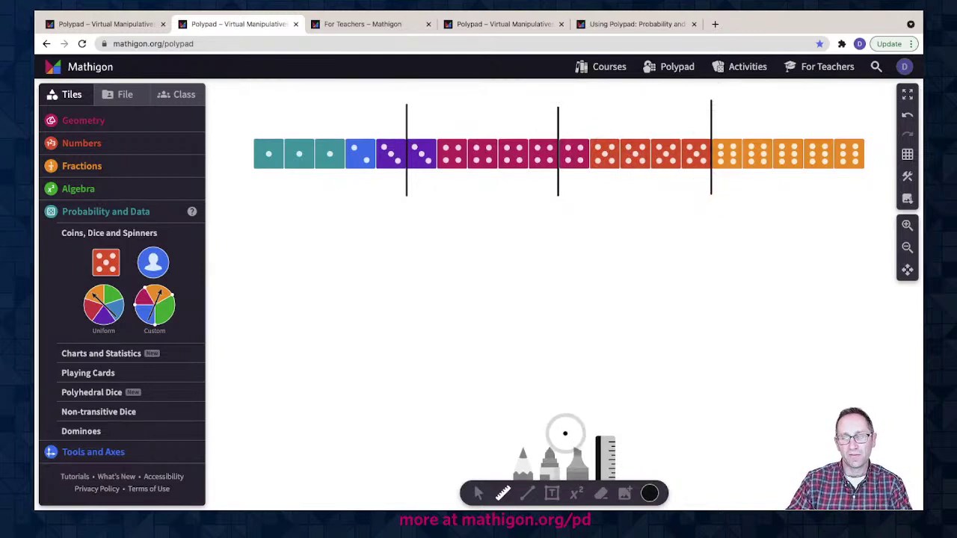
Step: Add the text label 4 above the middle dividing line and 5.5 above the third dividing line
click(552, 493)
click(552, 201)
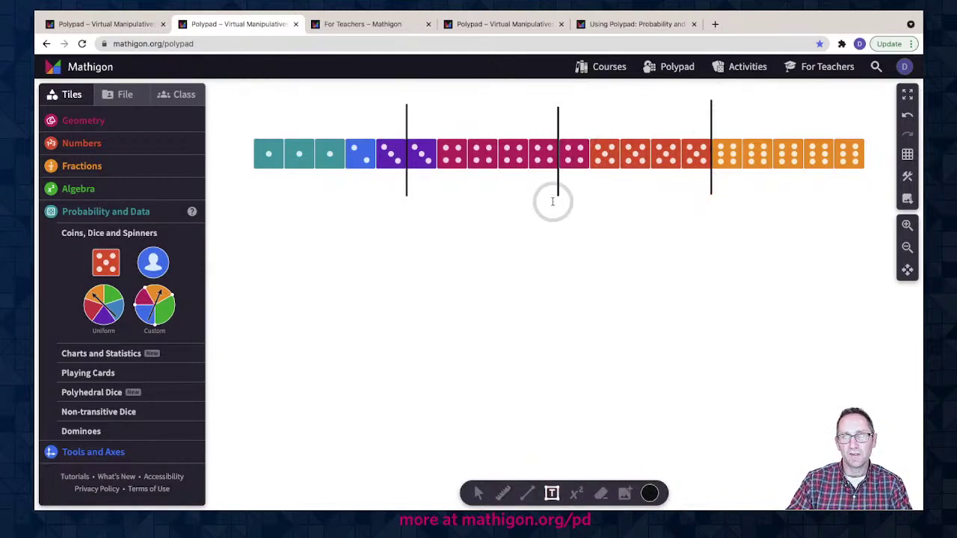
click(550, 94)
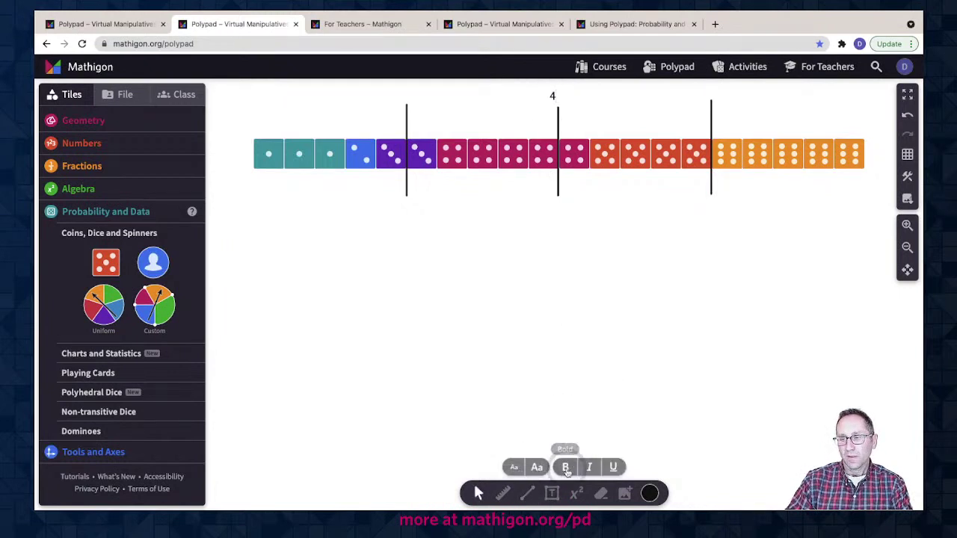
click(552, 493)
click(710, 94)
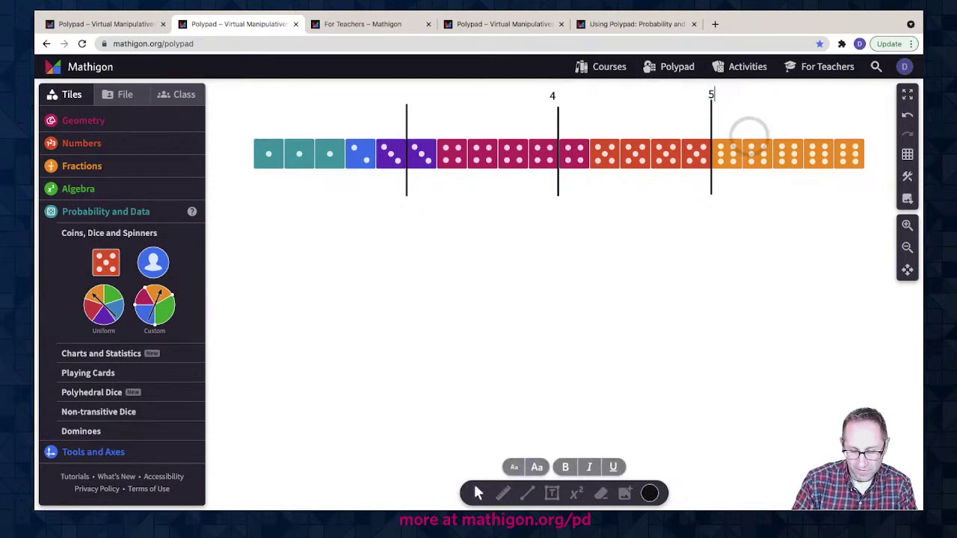
Step: Label the last die 6, the first dividing line 3 and the first die 1 with text boxes
click(552, 494)
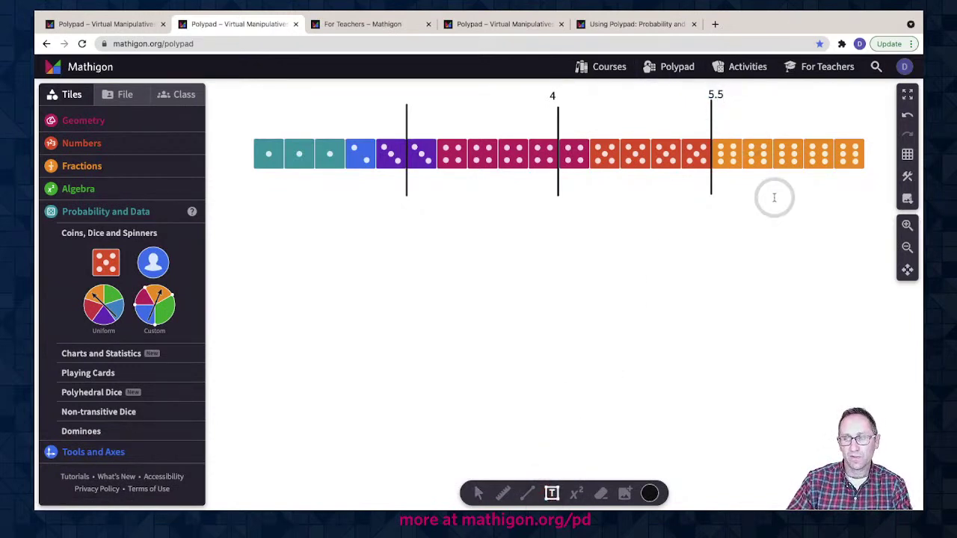
click(857, 125)
text(6)
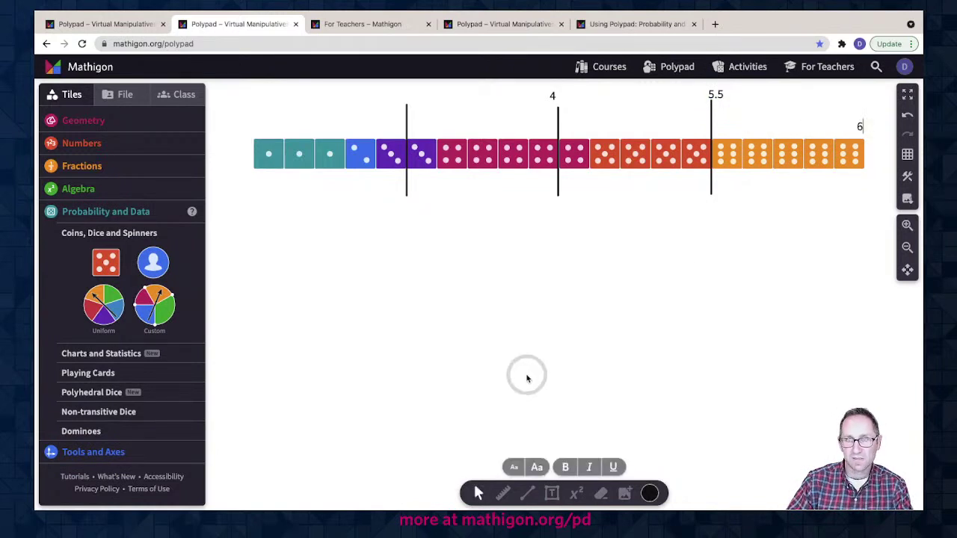
click(552, 494)
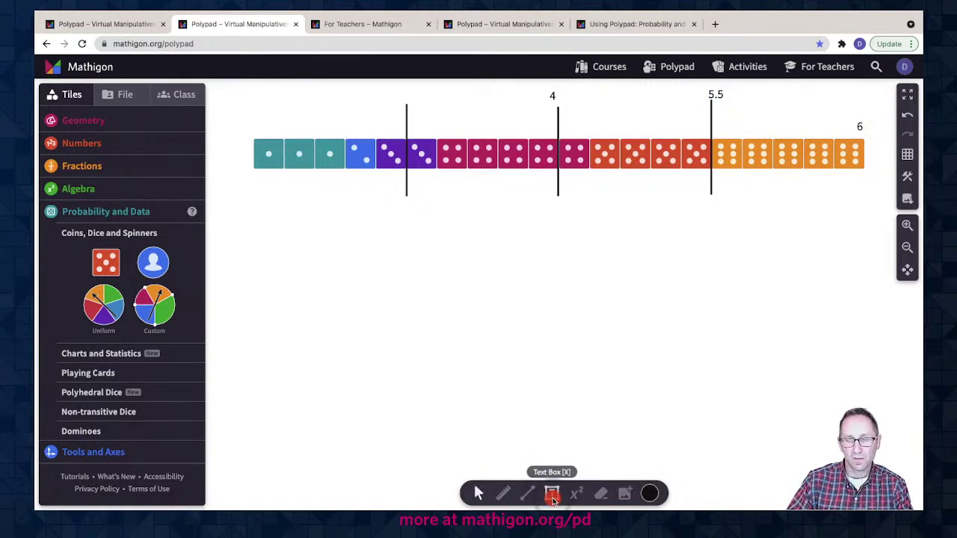
click(406, 98)
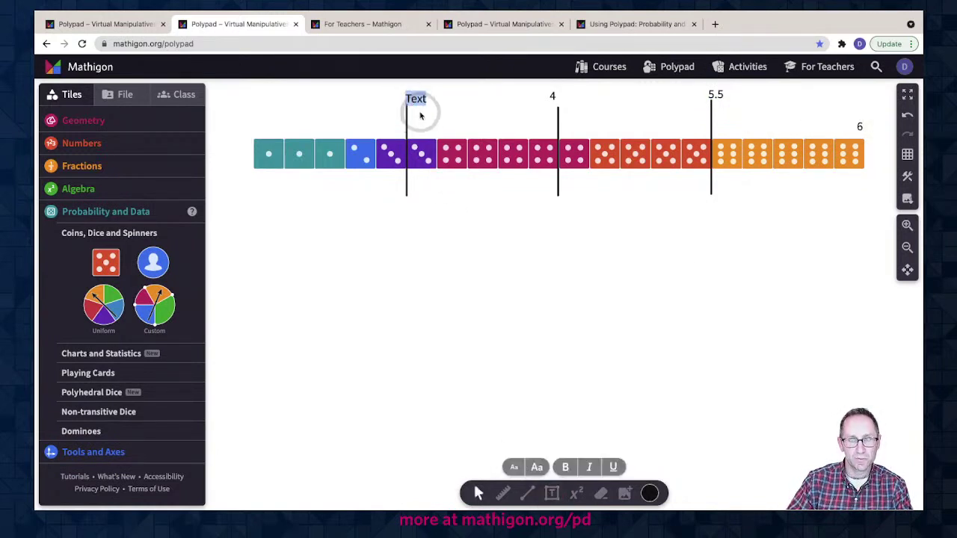
click(552, 494)
click(253, 124)
text(1)
click(334, 232)
scroll(744, 273, right, 1)
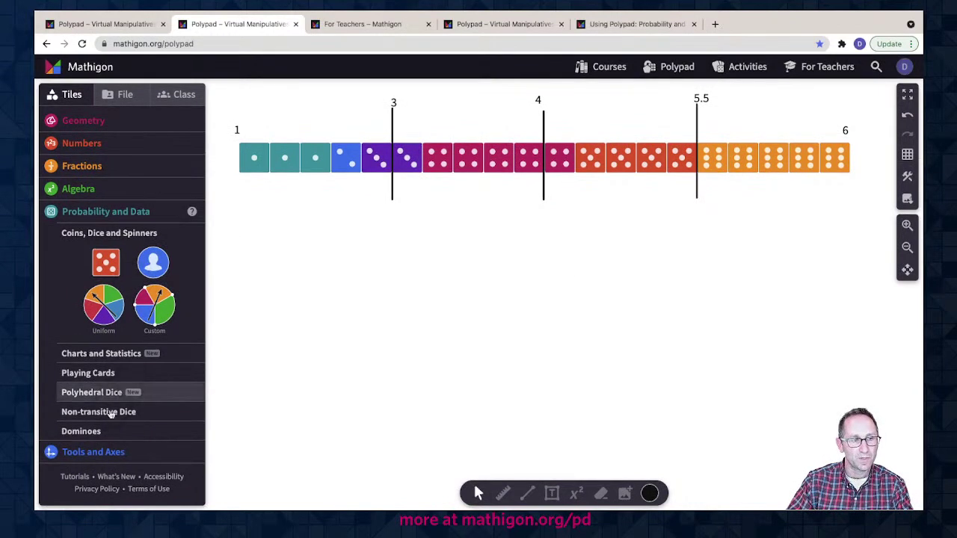
Step: Add a number line below the dice and adjust its ends so it runs from 1 to 6
click(103, 451)
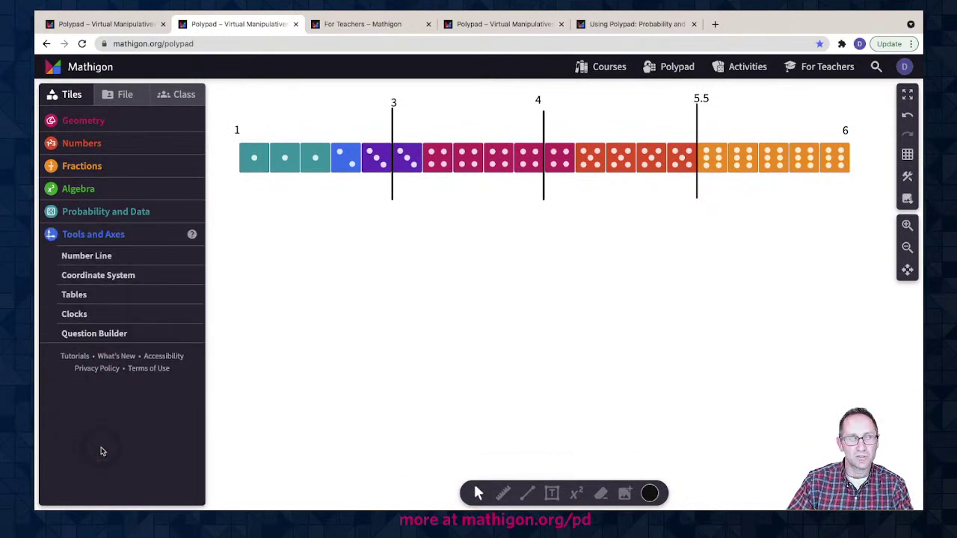
click(100, 256)
click(114, 273)
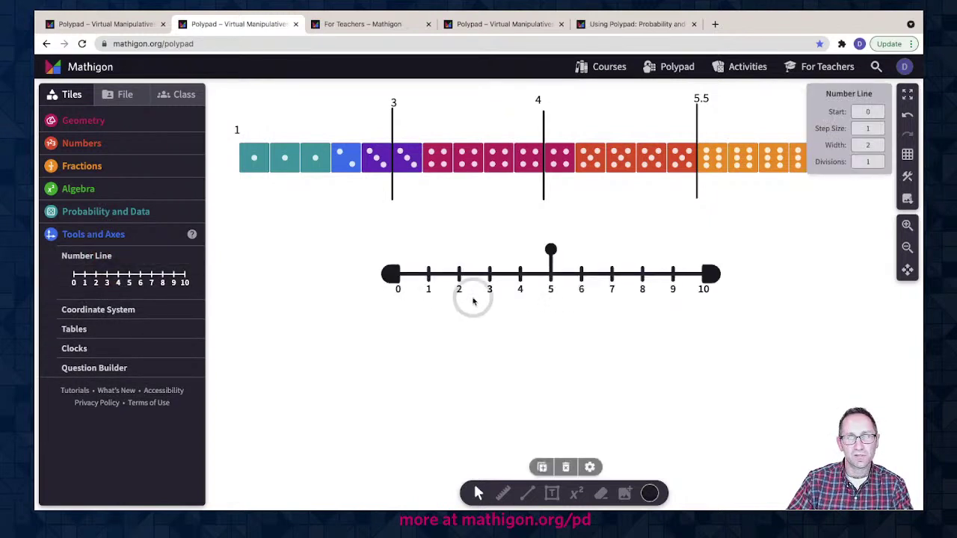
drag(391, 273, 425, 273)
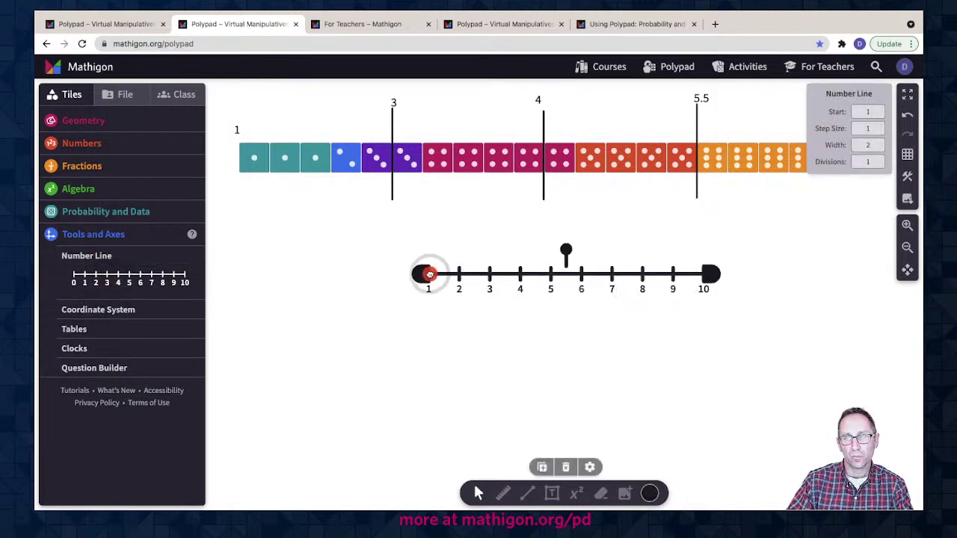
drag(718, 275, 603, 274)
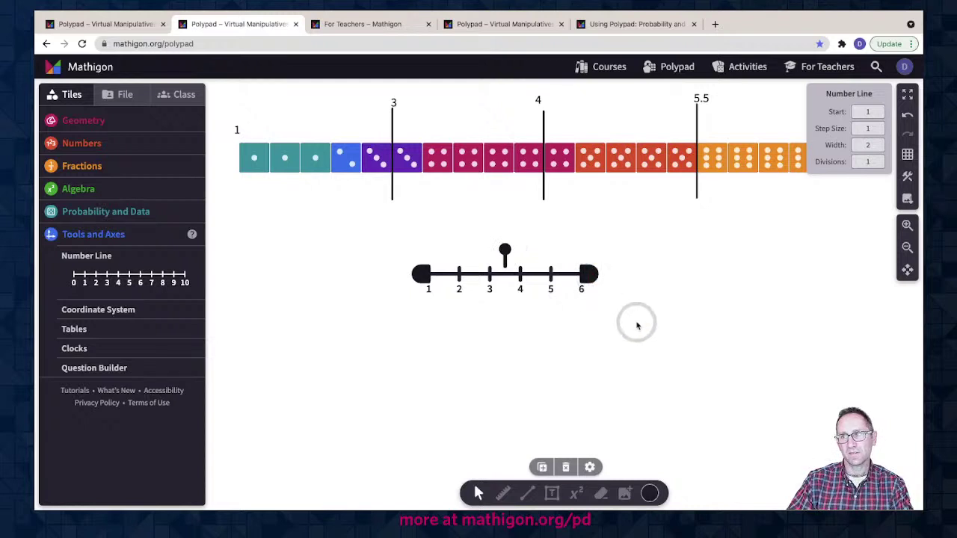
Step: Try a square grid background on the canvas and switch it back to blank
scroll(669, 314, up, 2)
scroll(669, 314, up, 1)
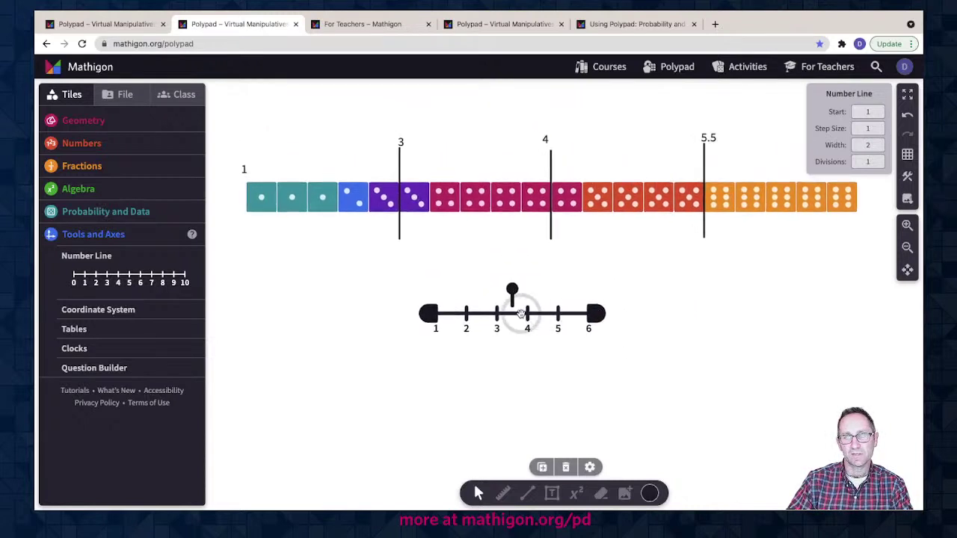
click(907, 157)
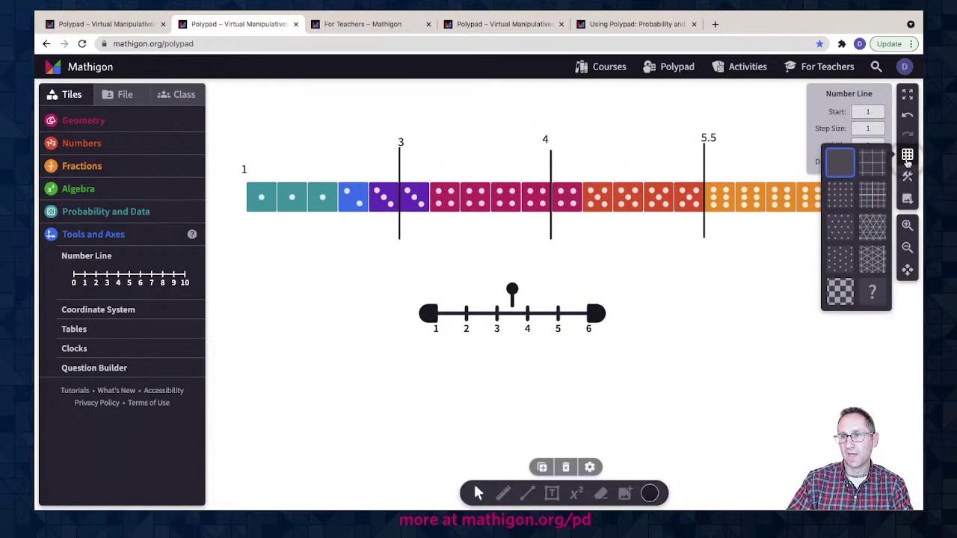
click(883, 195)
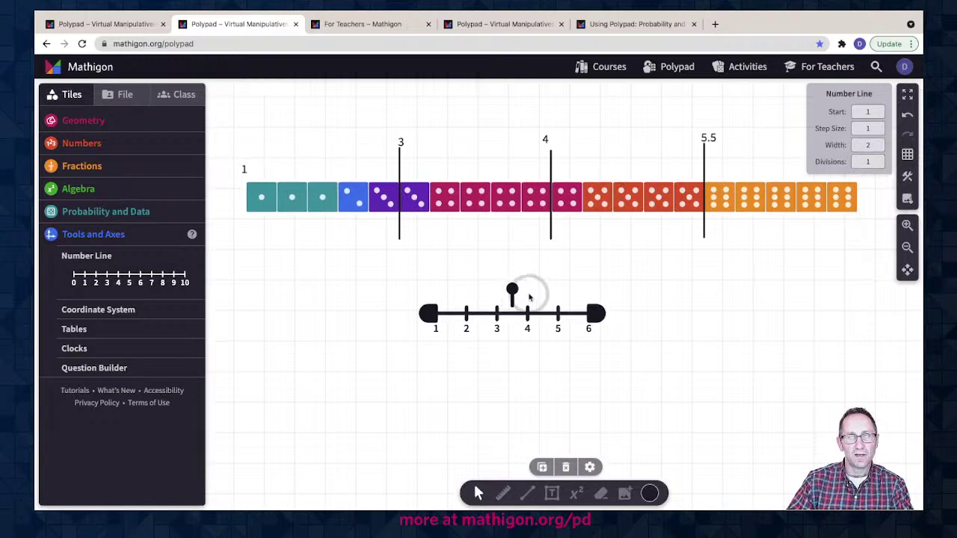
click(908, 155)
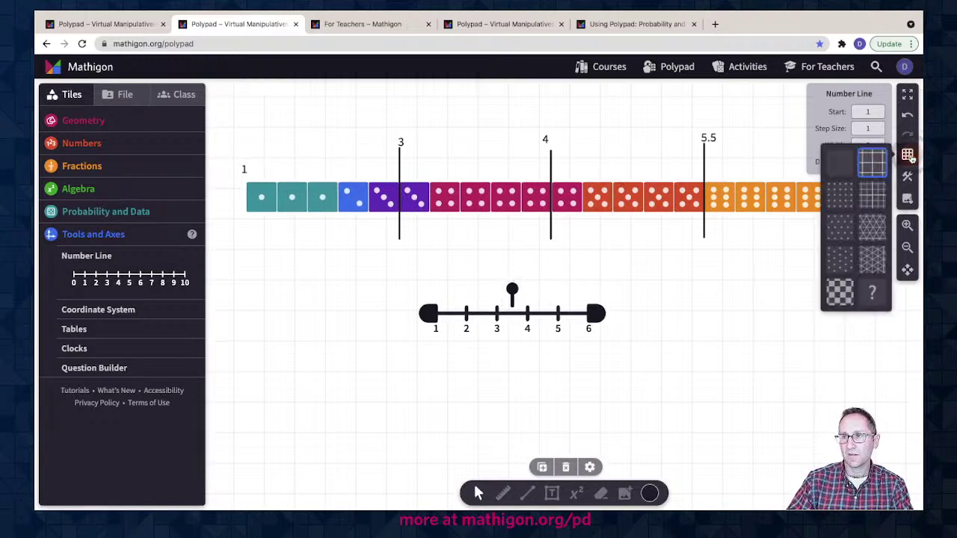
click(830, 172)
Step: Move the number line so its 1 sits under the first die and set its width to 8
drag(521, 314, 331, 291)
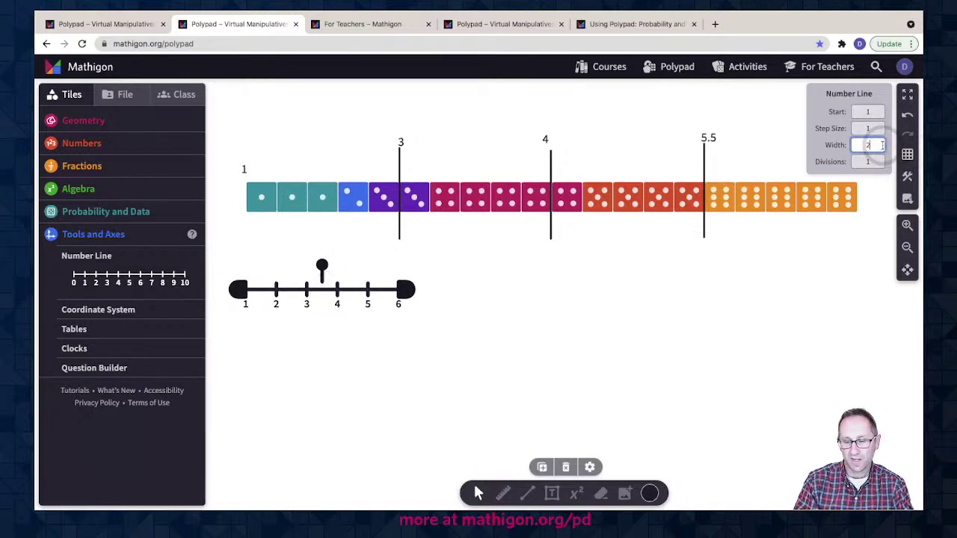
text(1)
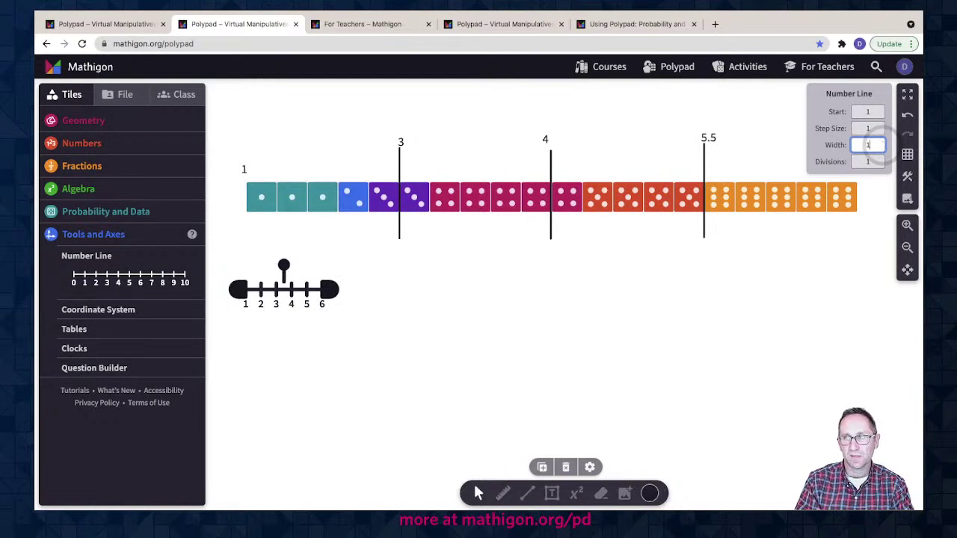
text(8)
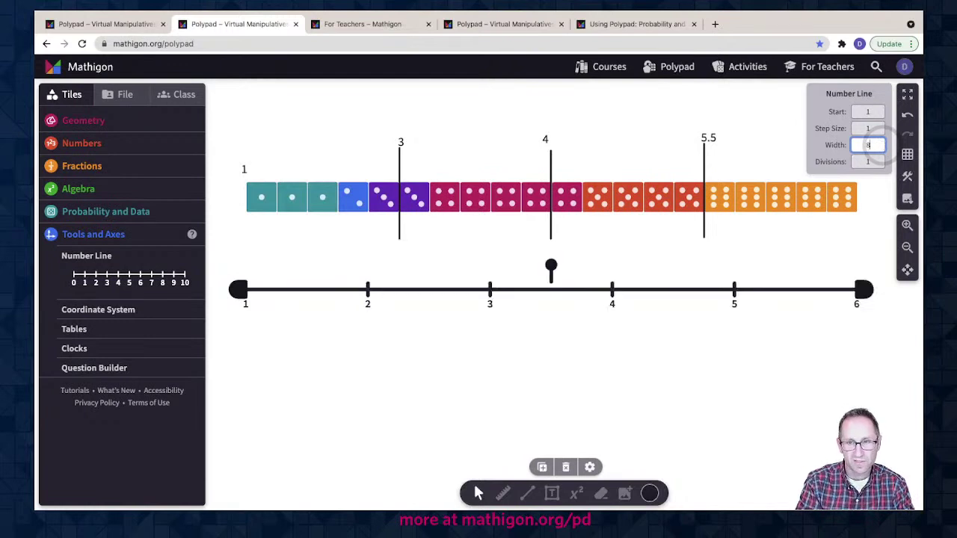
click(740, 365)
click(565, 293)
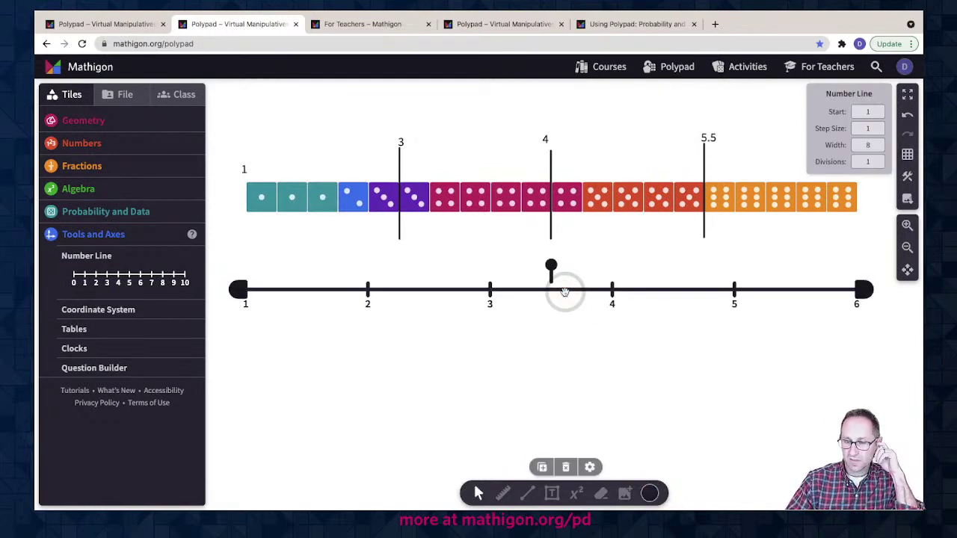
Step: Shift the number line slightly farther below the dice and set its divisions to 2
drag(566, 293, 564, 323)
click(618, 387)
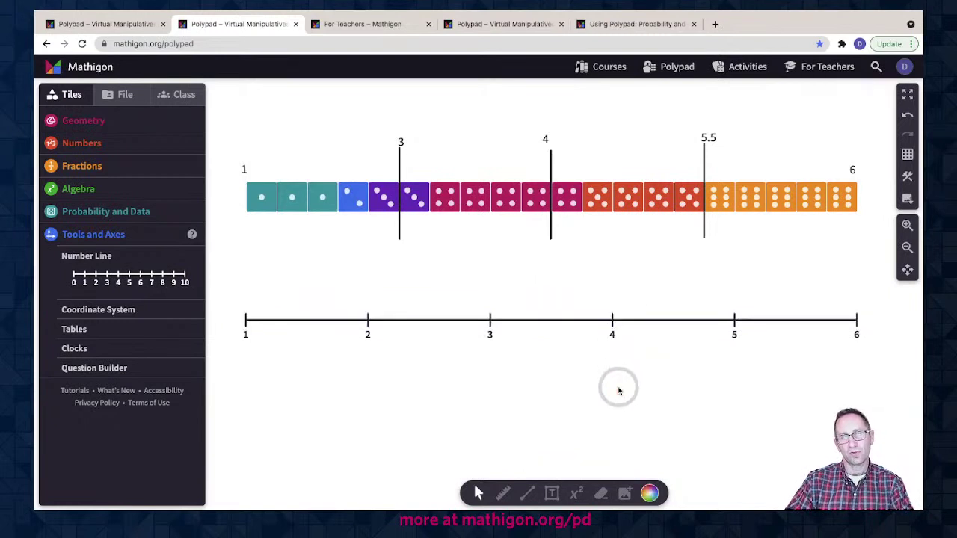
click(677, 316)
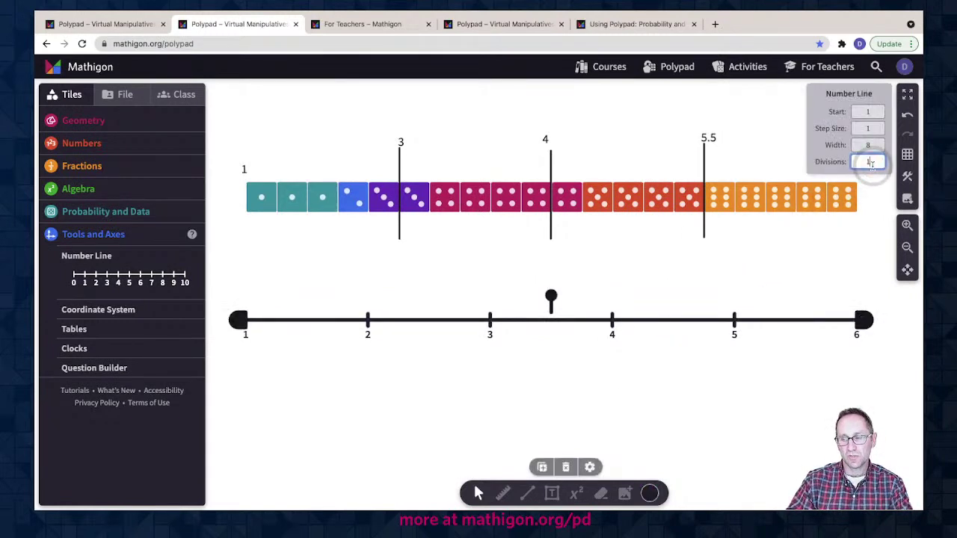
click(770, 380)
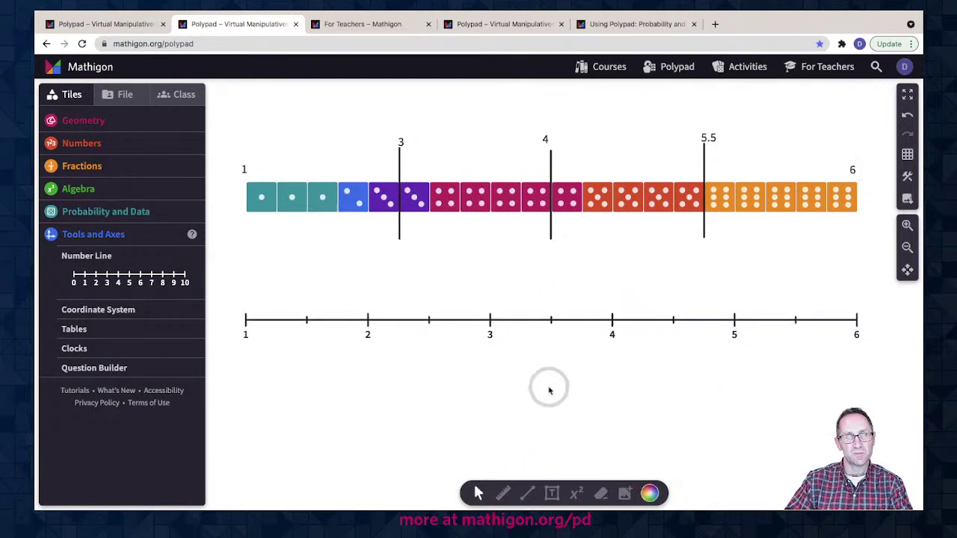
Step: Apply the square grid background and reposition the number line so its tick marks align with the grid
click(516, 323)
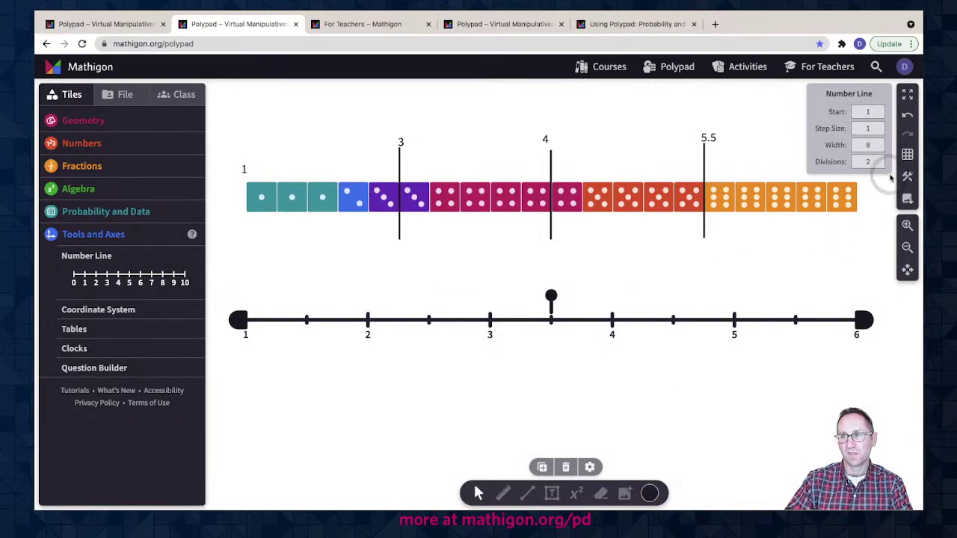
click(907, 154)
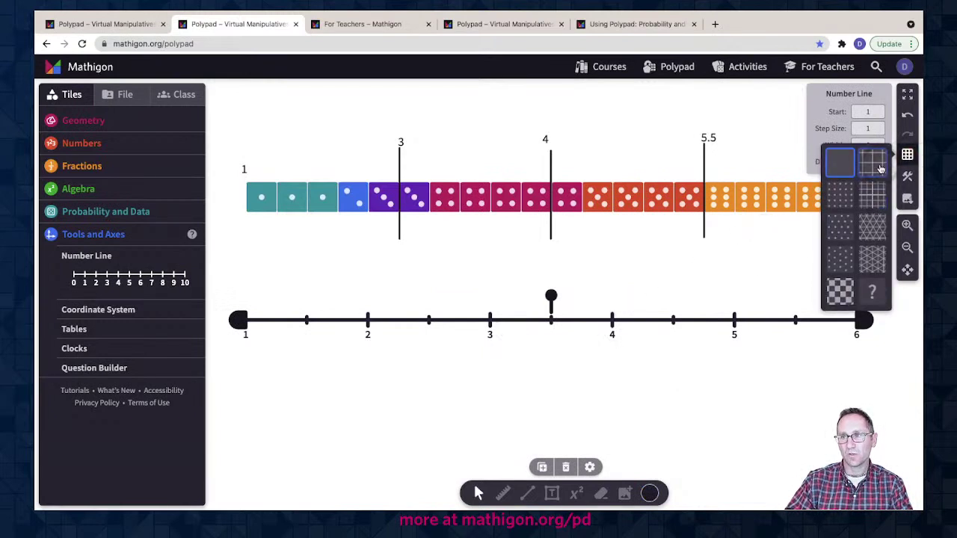
click(879, 167)
click(552, 320)
drag(554, 320, 542, 311)
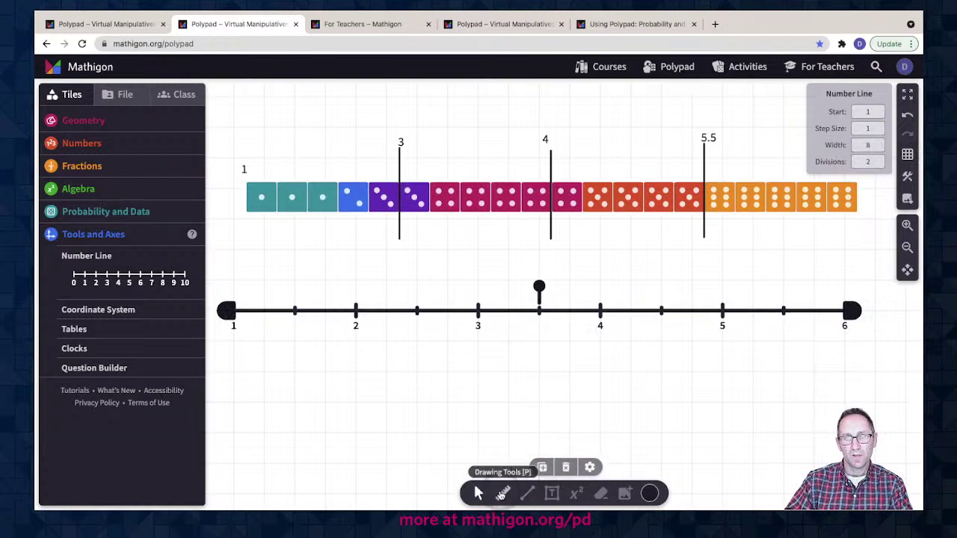
click(535, 377)
Step: Draw short vertical ruler lines one grid square tall above 1, 3, 4, 5.5 and 6 on the number line
click(503, 493)
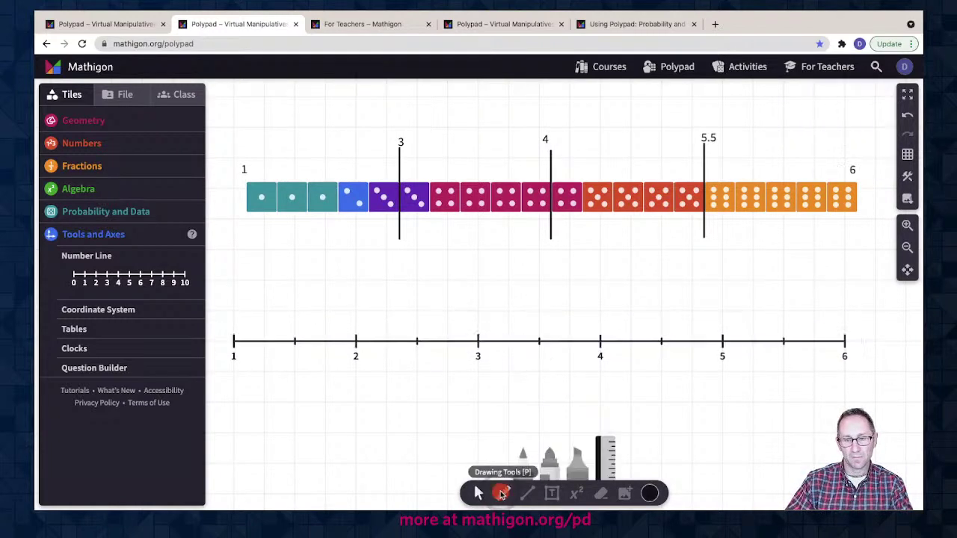
click(604, 452)
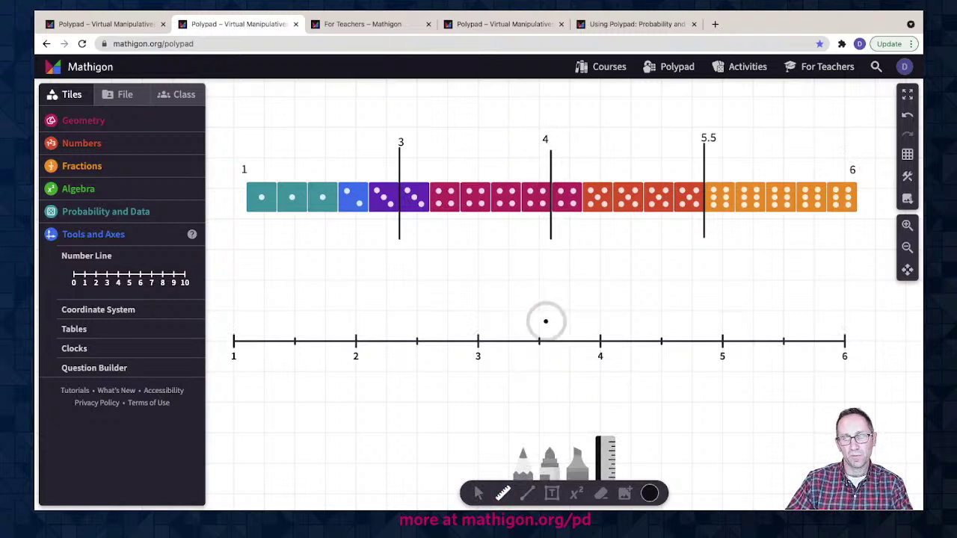
drag(600, 282, 600, 309)
drag(783, 280, 783, 311)
drag(845, 281, 845, 311)
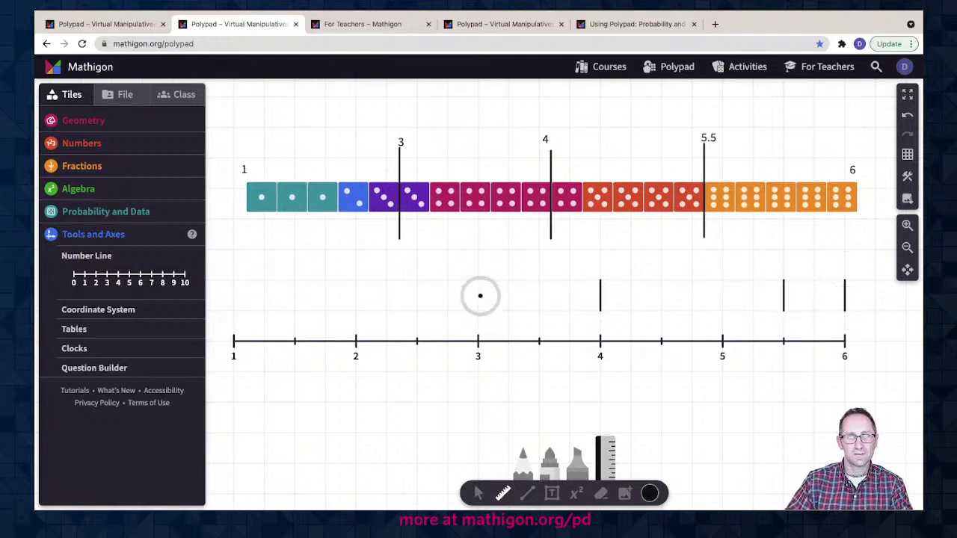
drag(478, 280, 477, 312)
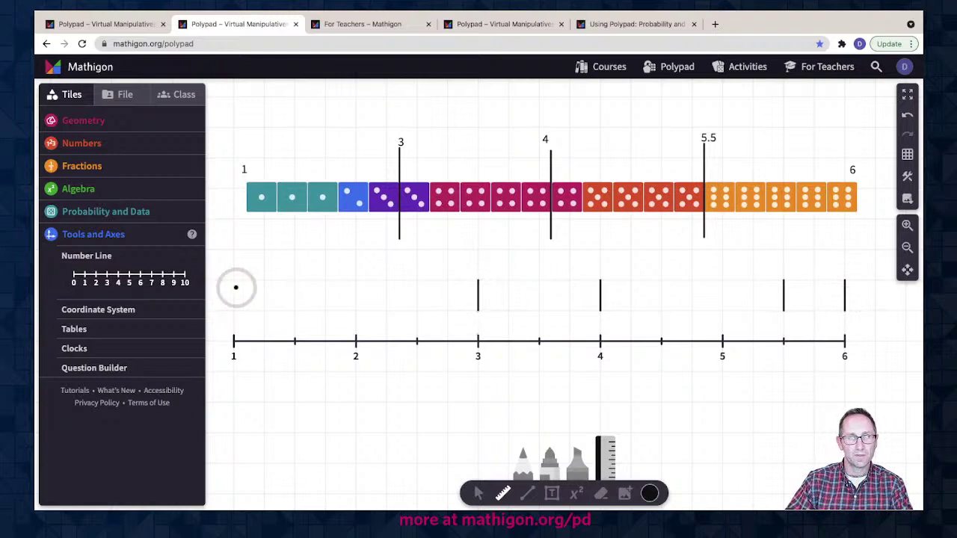
drag(233, 280, 234, 312)
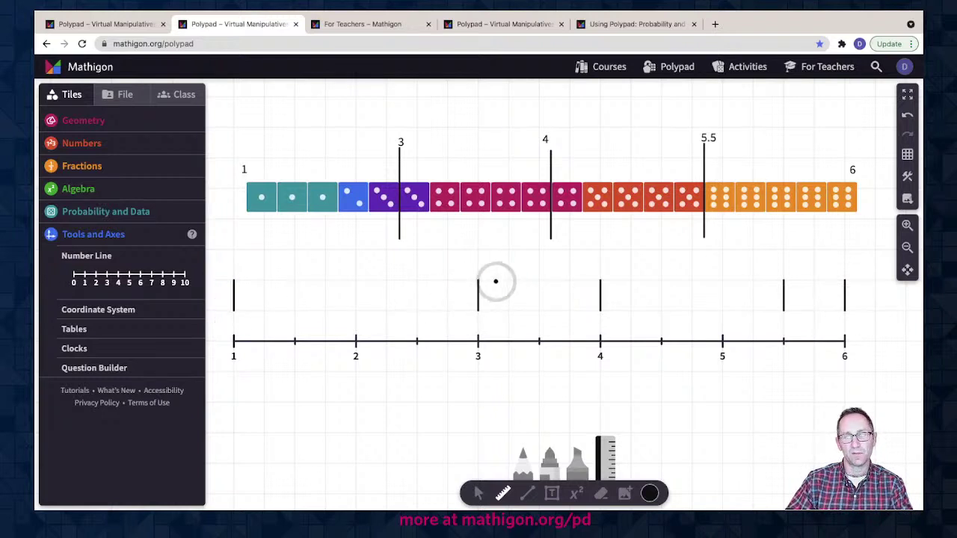
Step: Complete the box plot with horizontal box edges from 3 to 5.5 and whiskers out to 1 and 6
mouse_move(479, 281)
mouse_down()
mouse_move(708, 291)
mouse_move(784, 281)
mouse_up()
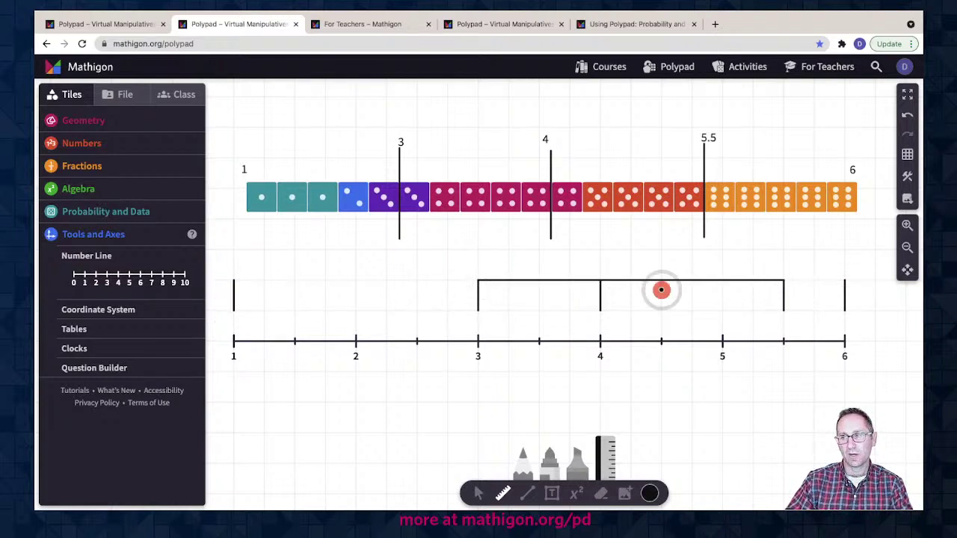
mouse_move(479, 309)
mouse_down()
mouse_move(670, 322)
mouse_move(776, 316)
mouse_move(784, 295)
mouse_move(845, 295)
mouse_up()
drag(479, 295, 234, 297)
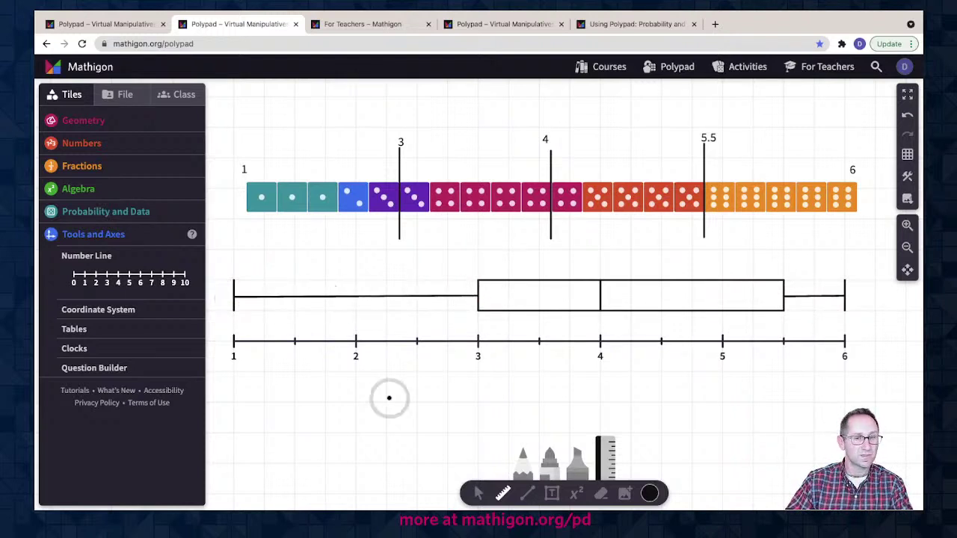
Step: Place a copy of the first five dice over the lower whisker and move the second five into the box between 3 and 4
click(480, 496)
drag(237, 177, 412, 278)
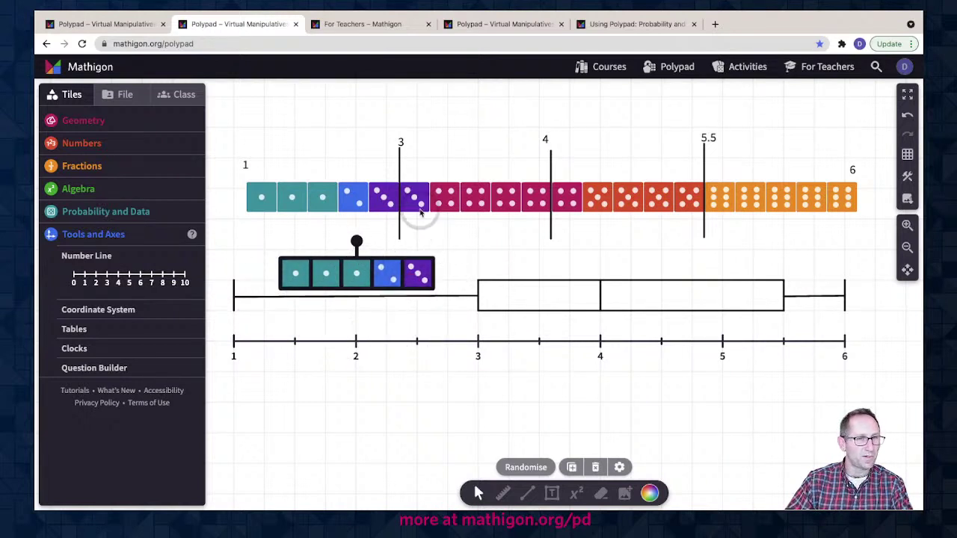
drag(417, 166, 616, 270)
click(501, 212)
drag(495, 262, 528, 270)
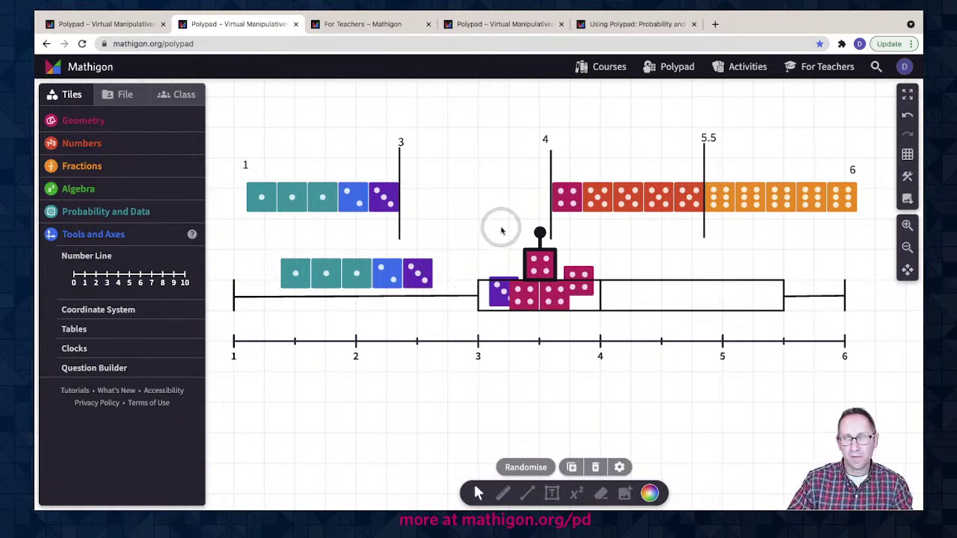
Step: Move the third five dice into the box between 4 and 5.5 and pile the five sixes over the upper whisker
drag(573, 176, 750, 286)
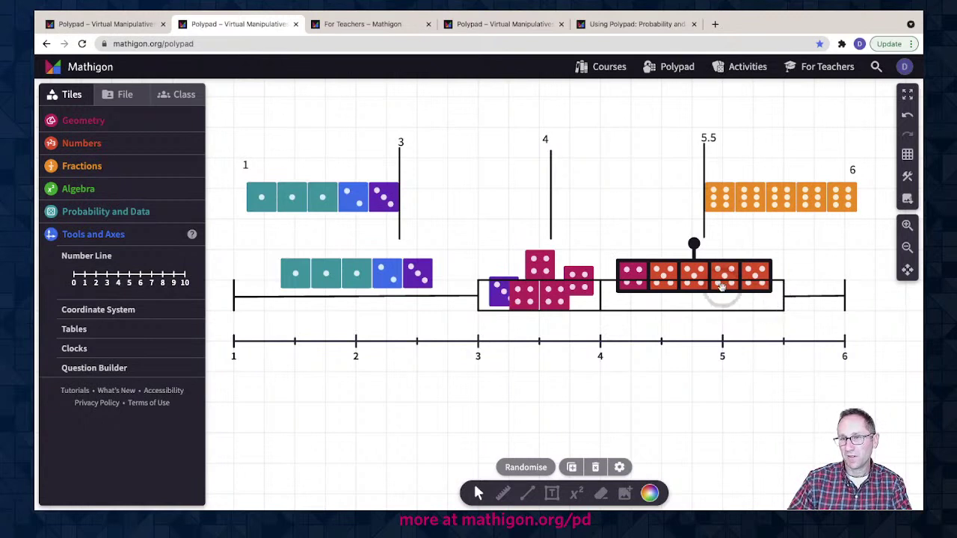
drag(701, 285, 701, 303)
drag(718, 166, 856, 221)
drag(801, 197, 829, 218)
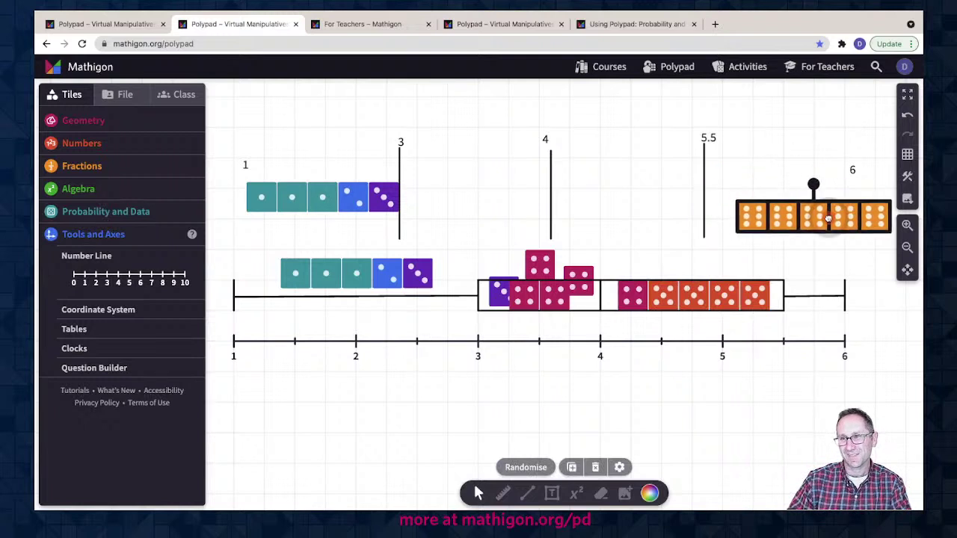
click(767, 187)
drag(761, 211, 805, 280)
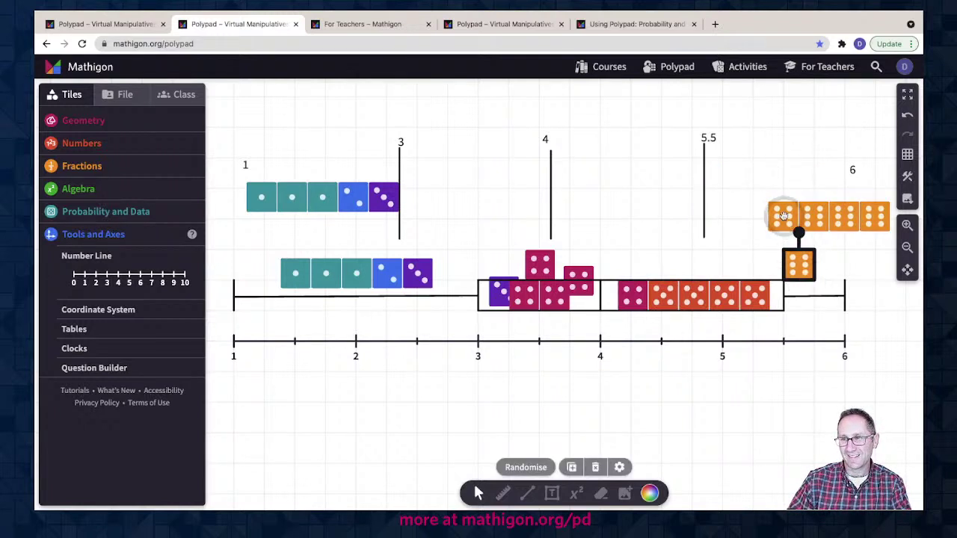
drag(784, 217, 833, 266)
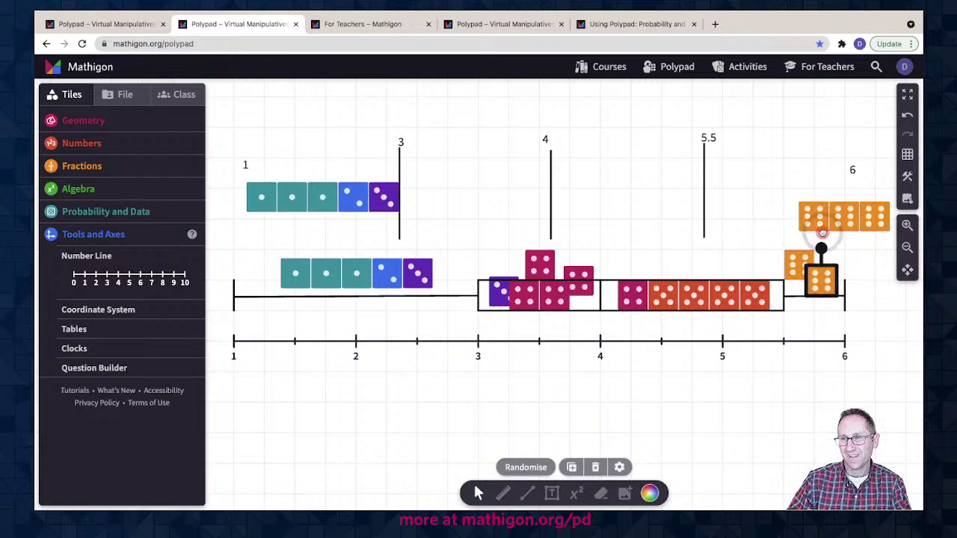
drag(812, 217, 824, 284)
drag(842, 224, 812, 273)
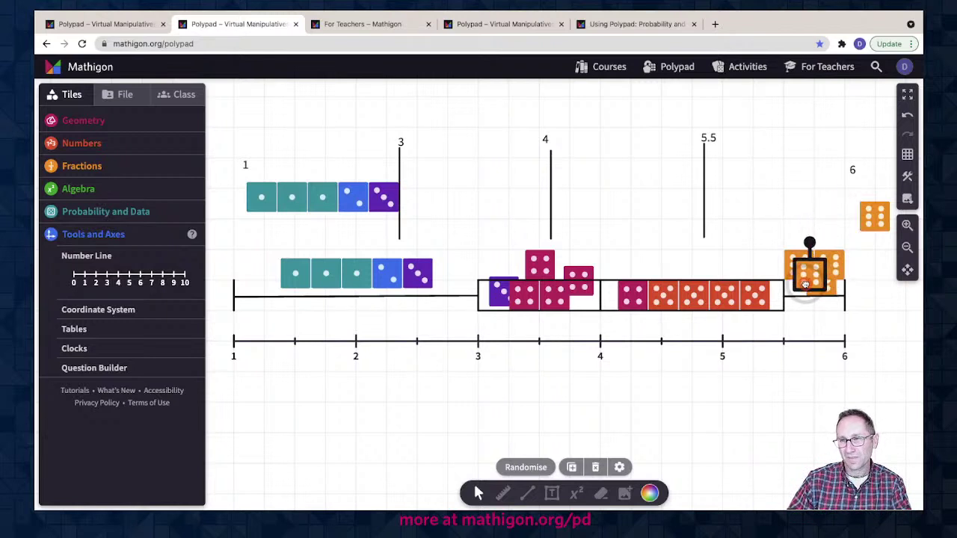
click(872, 216)
drag(871, 216, 831, 249)
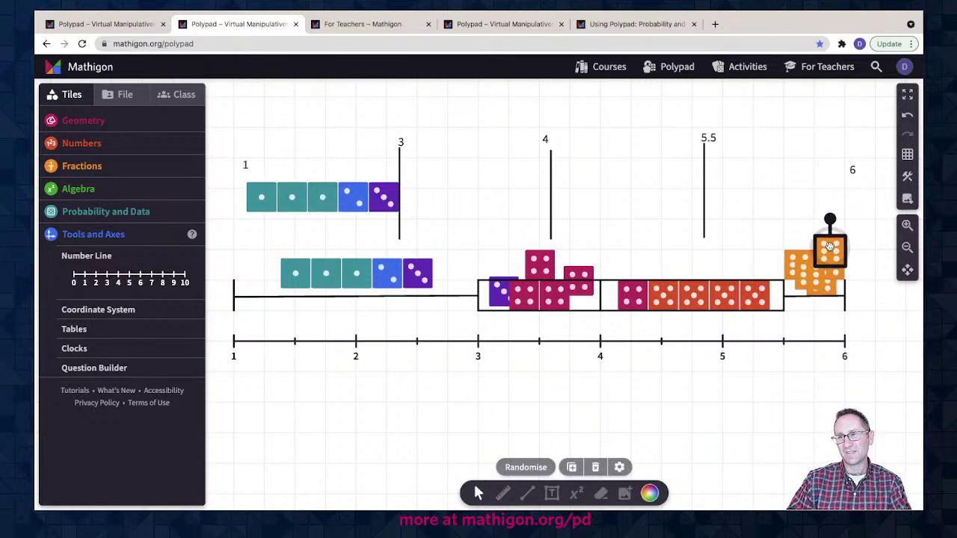
Step: Add a table in the empty space beyond the first dice, reduced to a single column with a blank header
scroll(733, 171, down, 1)
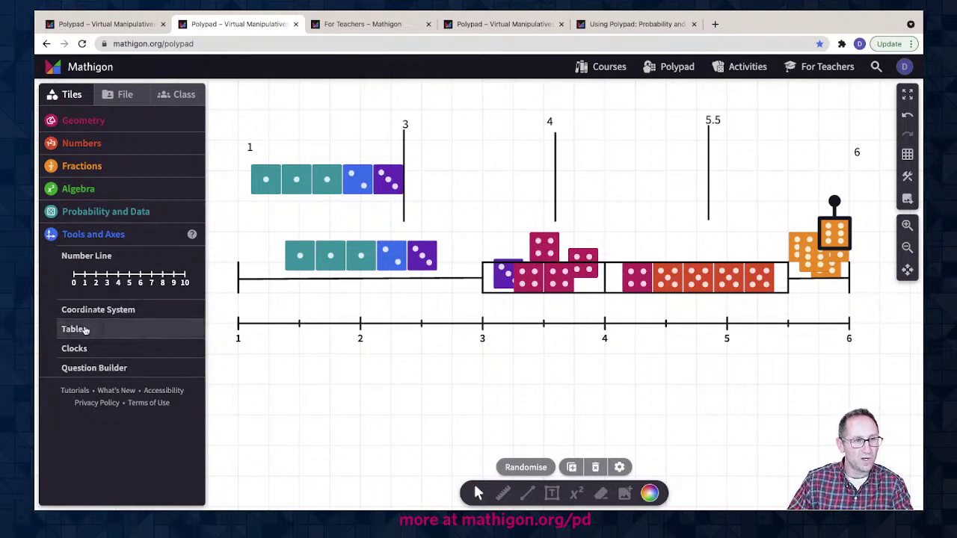
mouse_move(85, 329)
click(133, 333)
scroll(372, 391, left, 3)
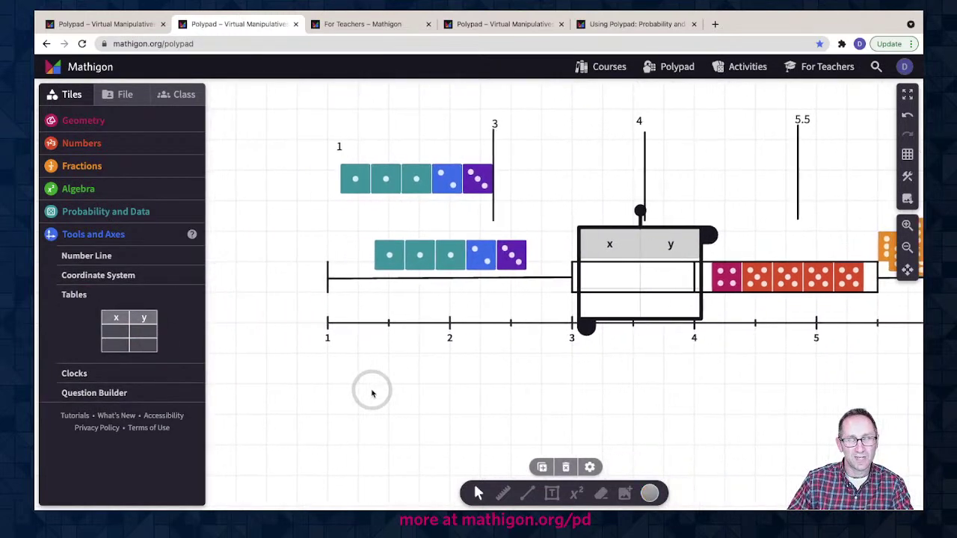
drag(616, 239, 248, 142)
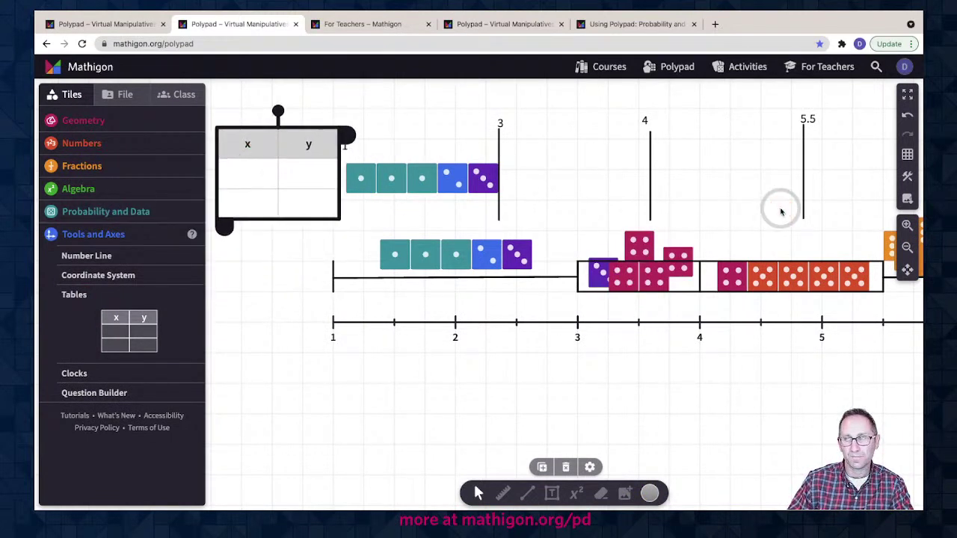
click(908, 248)
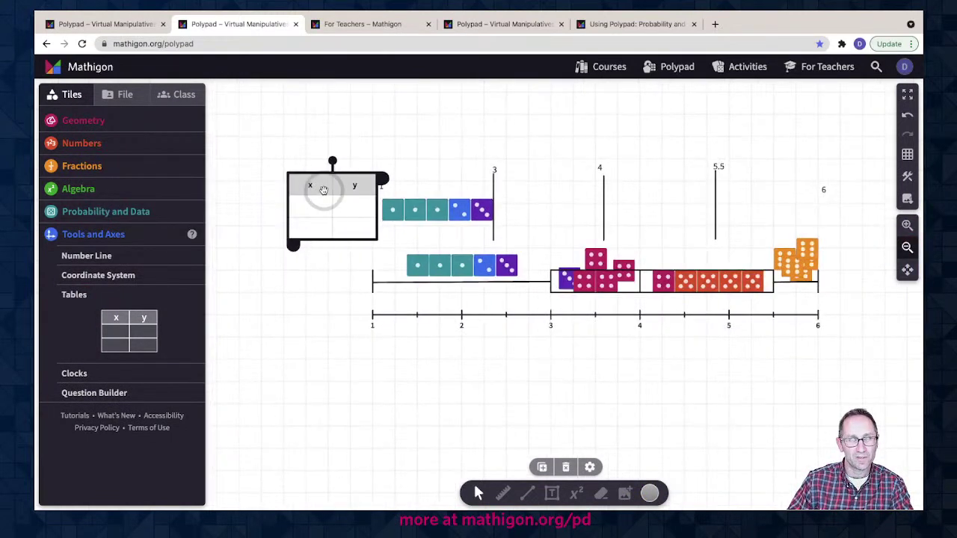
drag(320, 187, 252, 104)
drag(315, 97, 283, 97)
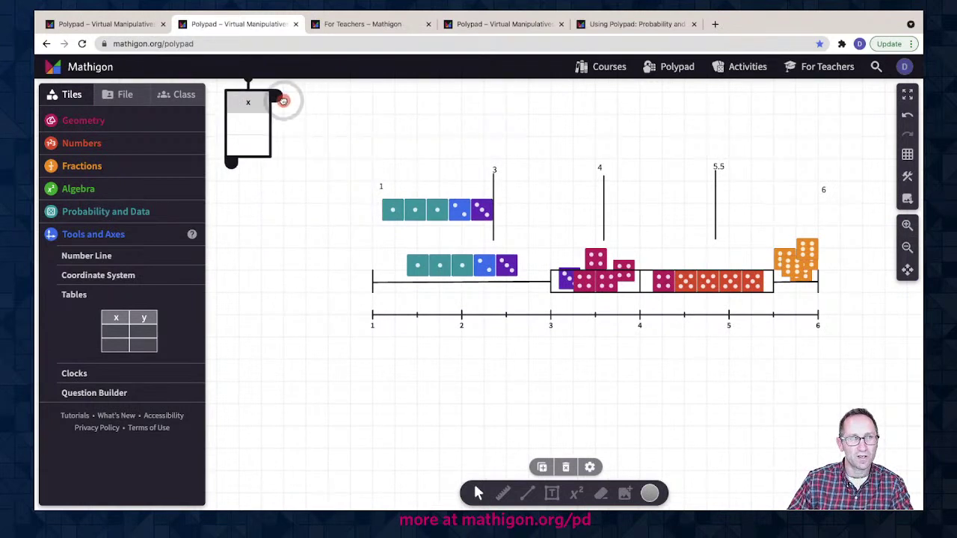
click(246, 104)
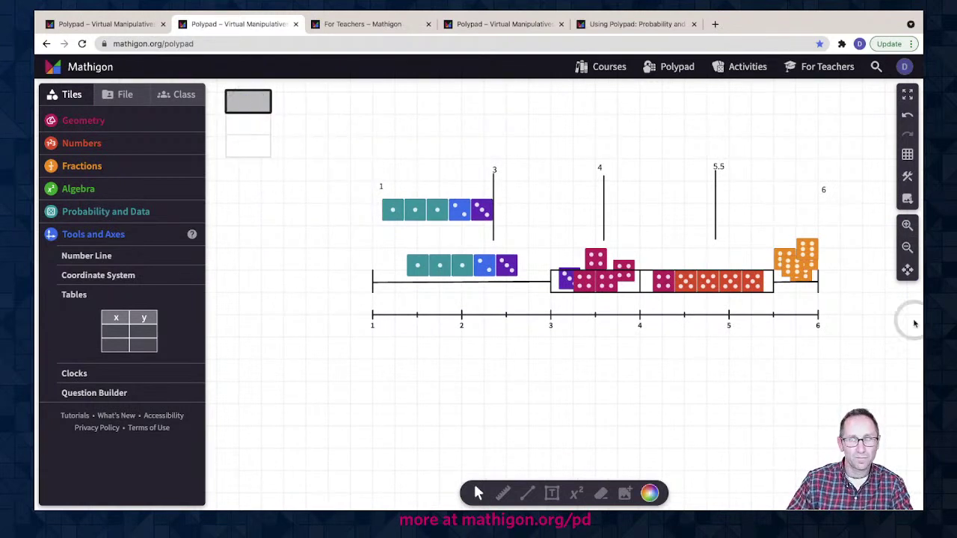
Step: Enter the value 1 in each of the first six data rows of the single-column table
click(907, 247)
drag(294, 145, 267, 142)
text(1)
key(Return)
text(1)
key(Return)
text(1)
key(Return)
text(1)
key(Return)
text(1)
key(Return)
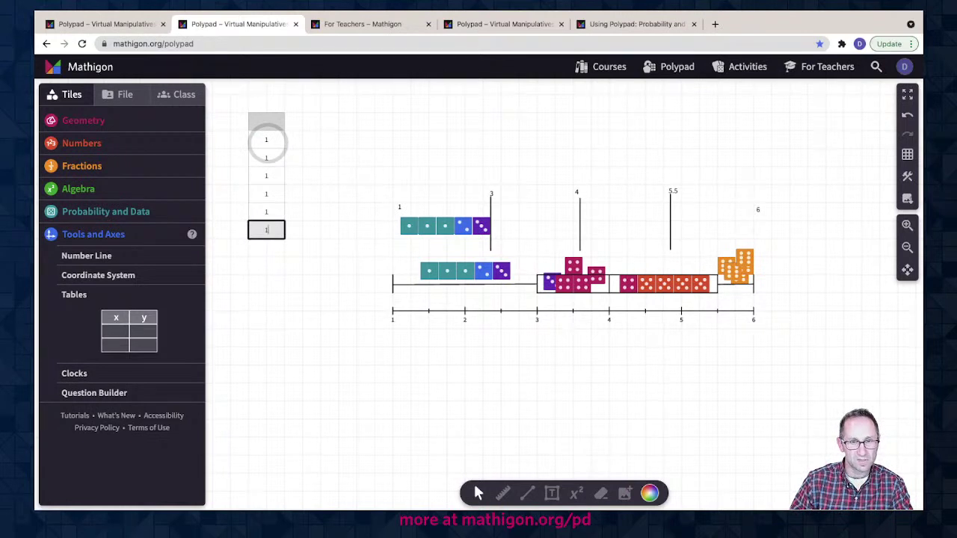
text(1)
key(Return)
Step: Continue the table's data list with two rows of 2 and three rows of 3
text(2)
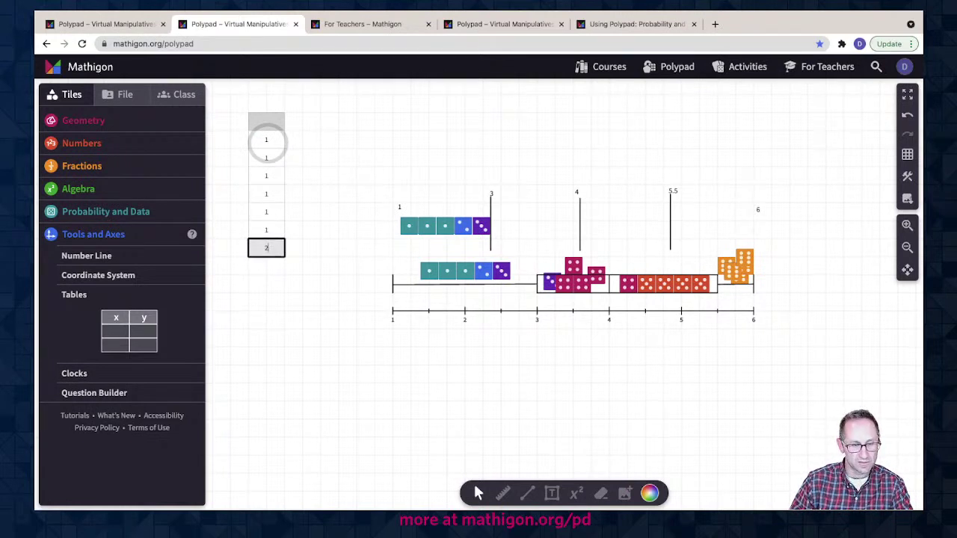
key(Return)
text(2)
key(Return)
text(3)
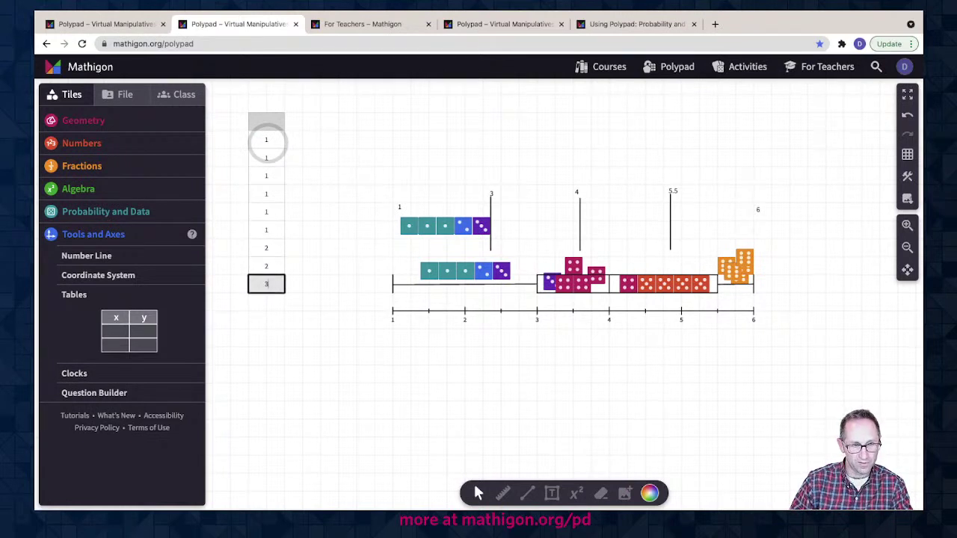
key(Return)
text(3)
key(Return)
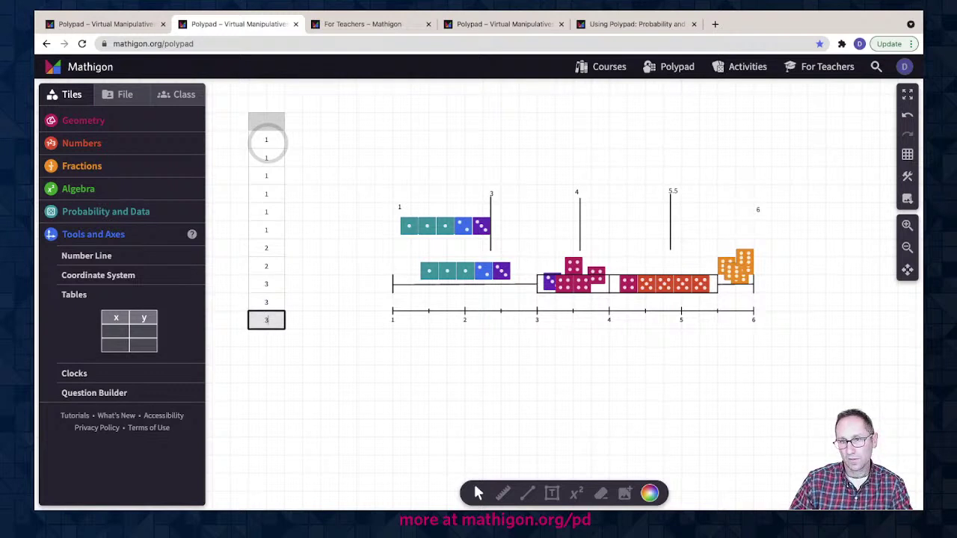
text(3)
key(Return)
Step: Add five rows of 4 below the 3s in the table
text(4)
key(Return)
text(4)
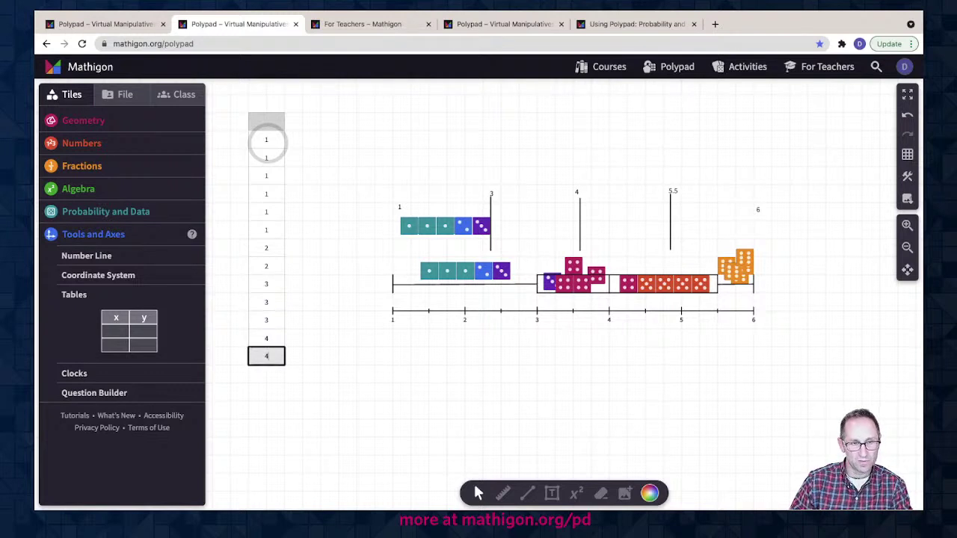
key(Return)
text(4)
key(Return)
text(4)
key(Return)
text(4)
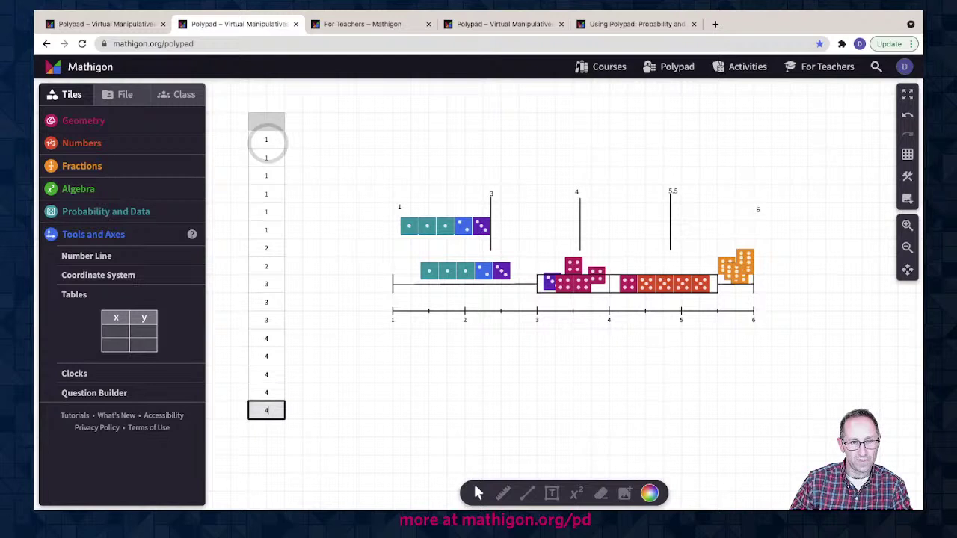
key(Return)
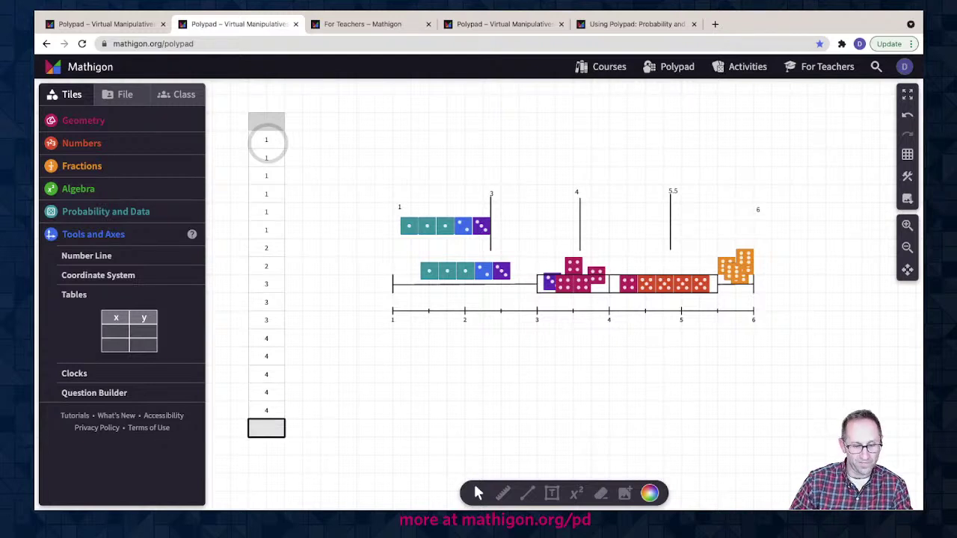
Step: Add four rows of 5 below the 4s in the table
text(5)
key(Return)
text(5)
key(Return)
text(5)
key(Return)
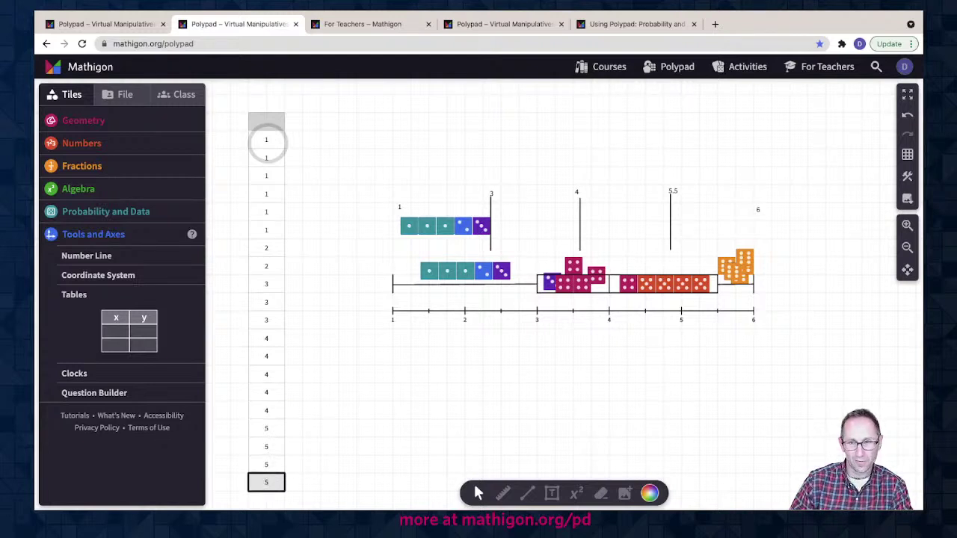
text(5)
key(Return)
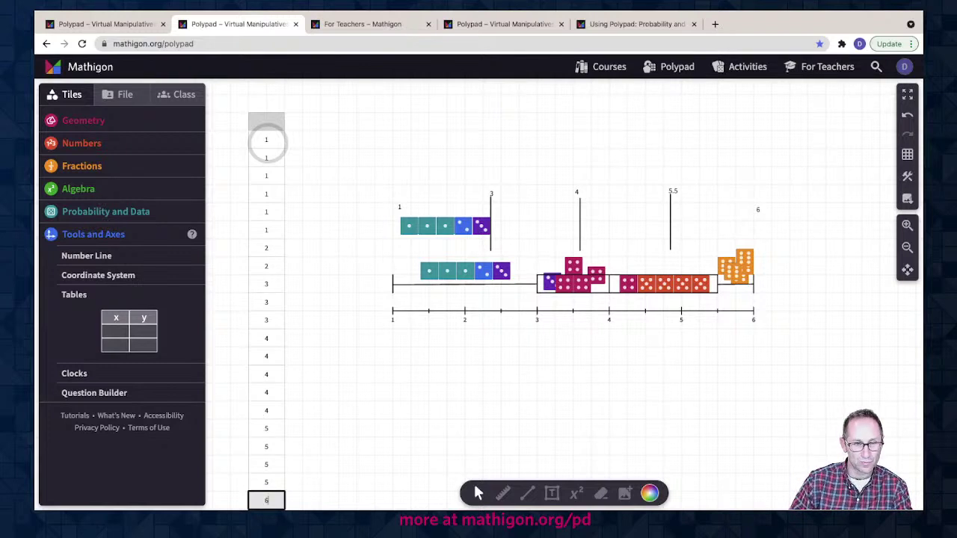
Step: Finish the table's data list with five rows of 6
text(6)
key(Return)
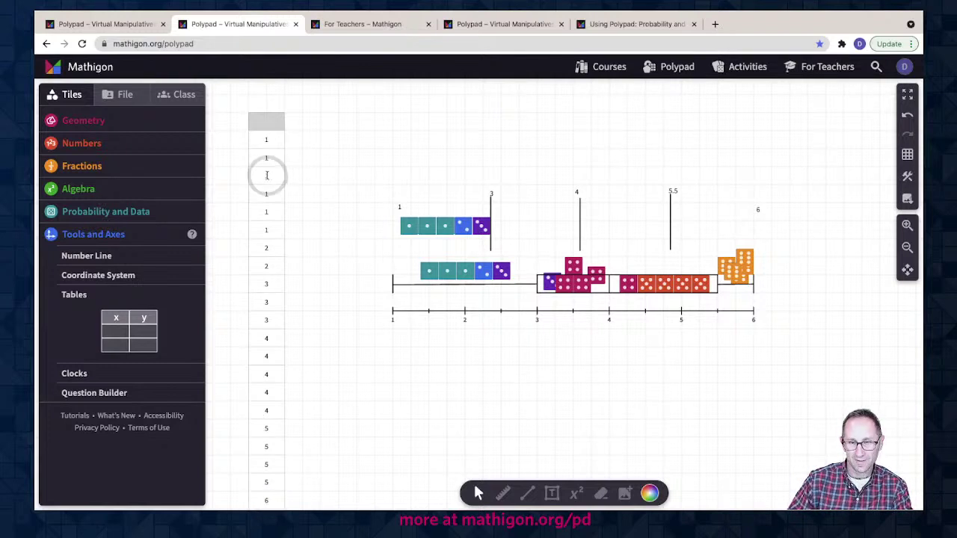
text(6)
scroll(271, 180, down, 3)
key(Return)
text(6)
key(Return)
text(6)
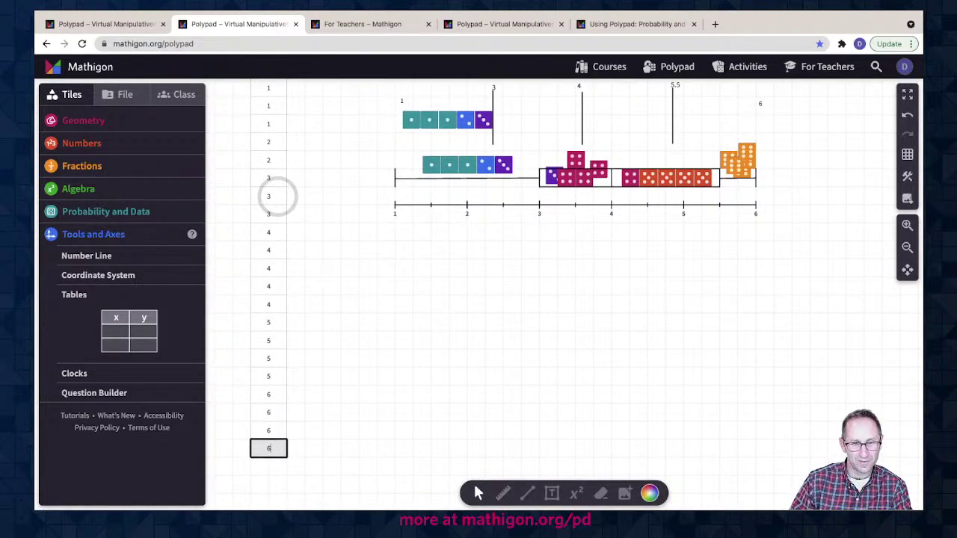
key(Return)
text(6)
scroll(333, 277, up, 2)
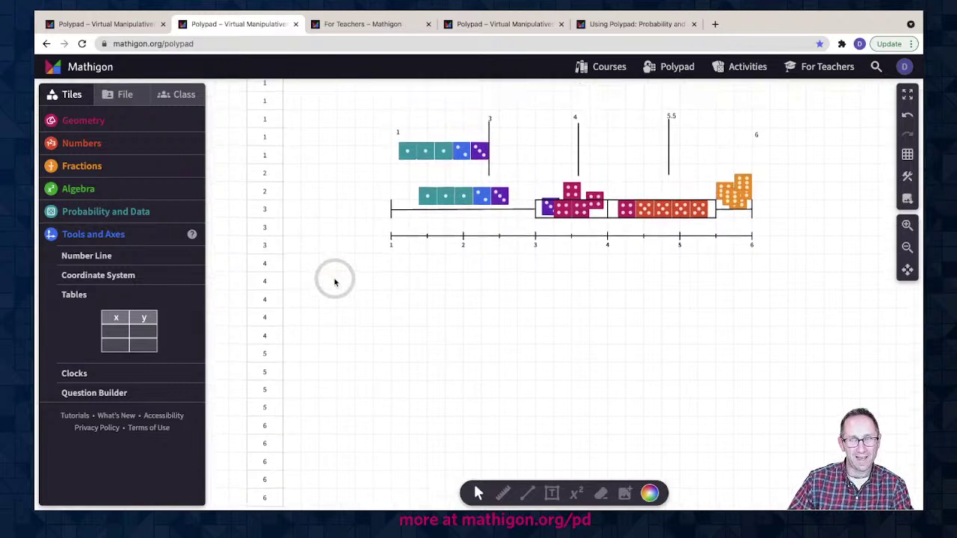
Step: Place a Box and Whisker Plot from Charts and Statistics below the number line, starting under its 1 mark
click(909, 249)
click(909, 249)
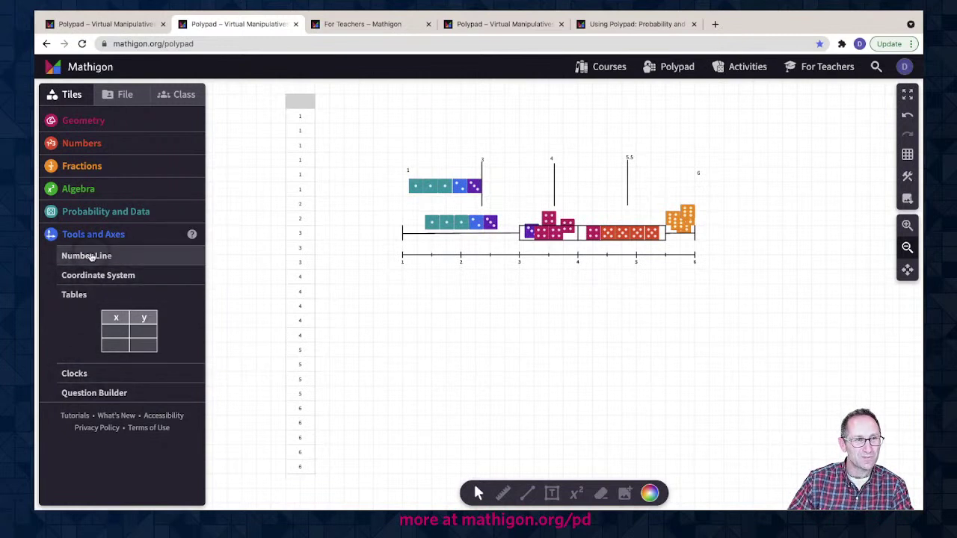
click(103, 214)
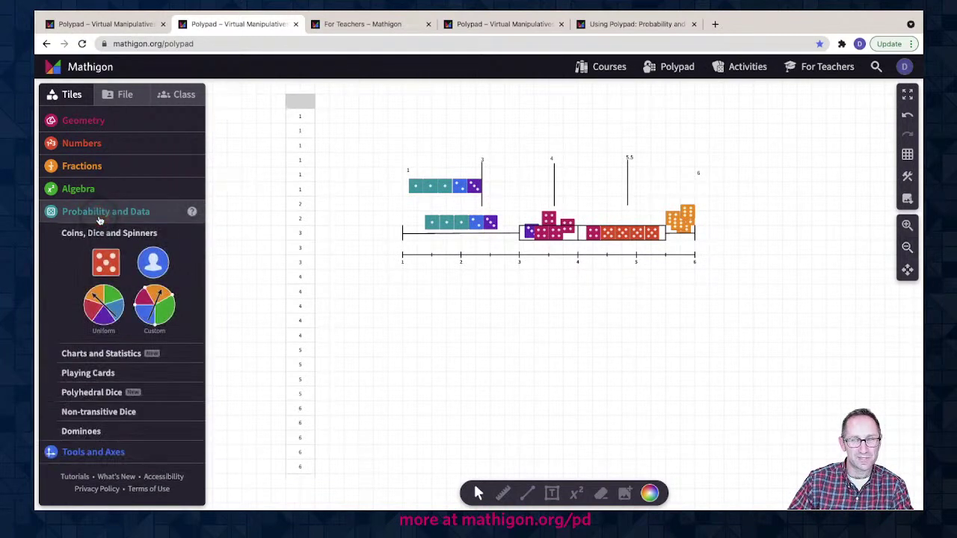
click(103, 353)
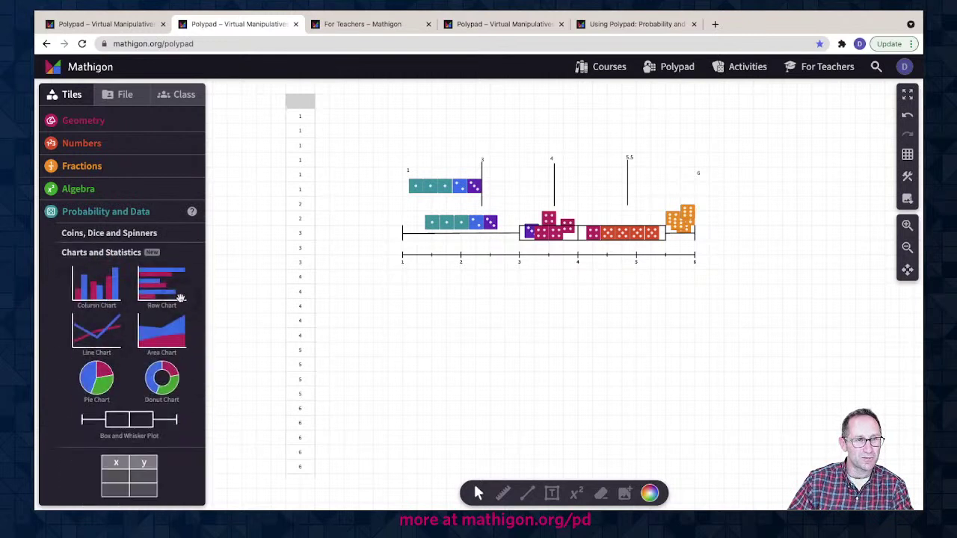
drag(125, 432, 406, 314)
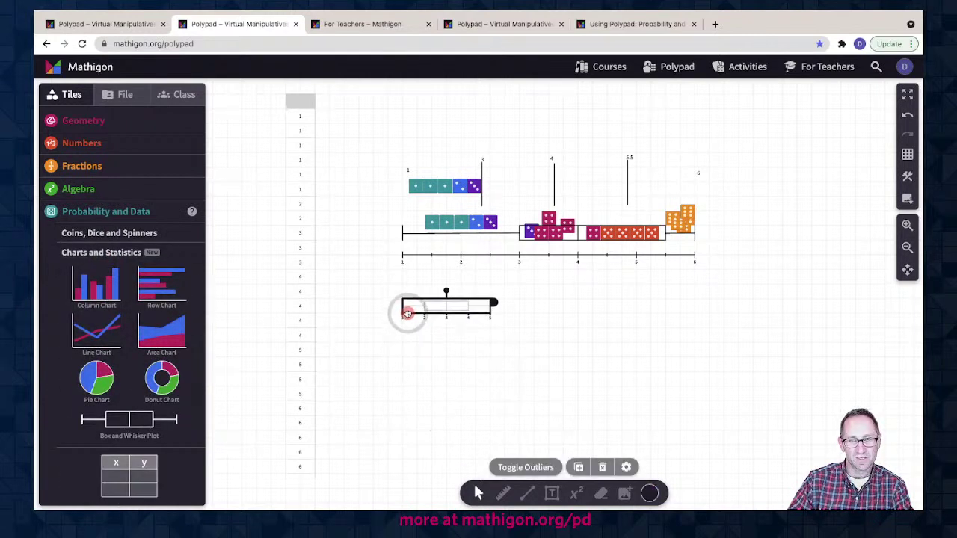
Step: Link the data table to the new box and whisker plot as its data source
click(908, 225)
click(210, 320)
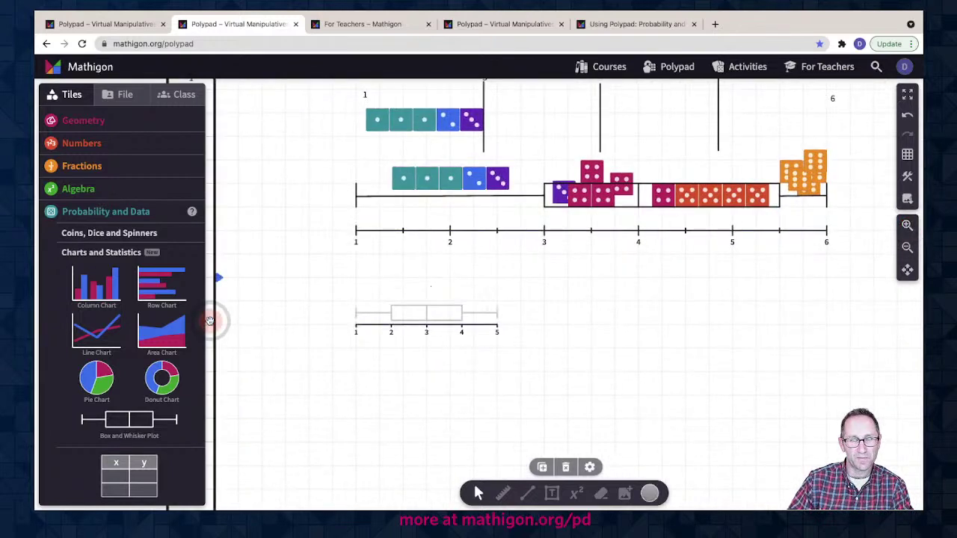
drag(241, 284, 380, 323)
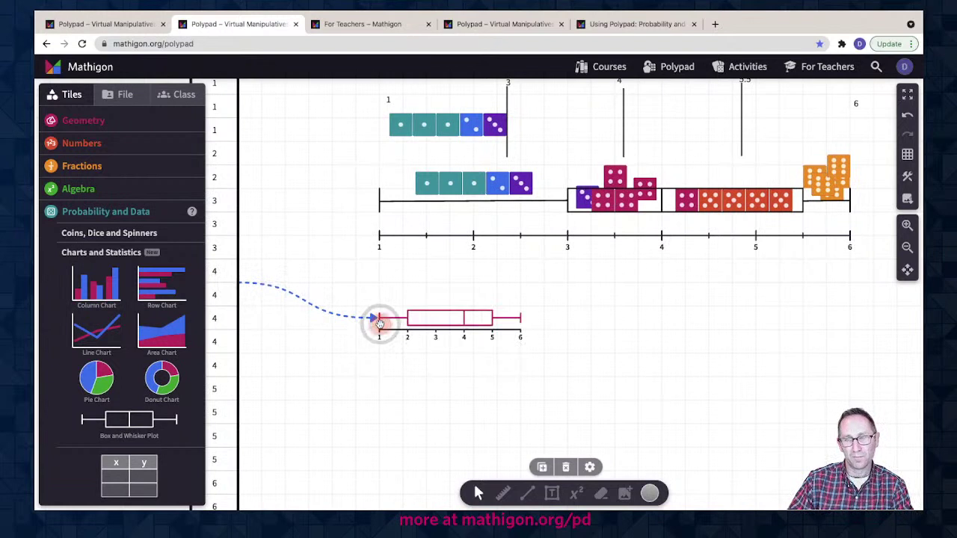
Step: Widen the linked box plot so its 1 to 6 scale matches the number line above it
click(483, 318)
drag(528, 311, 854, 323)
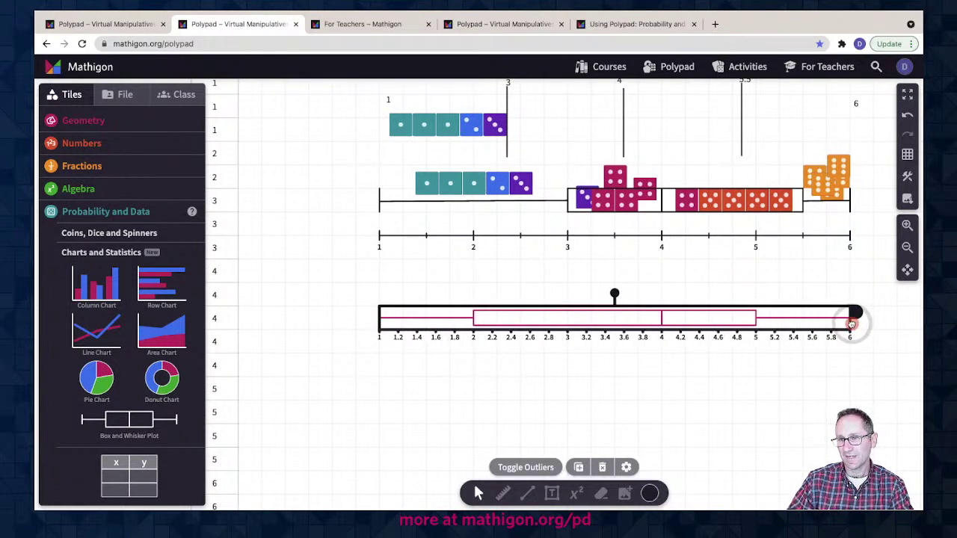
click(833, 378)
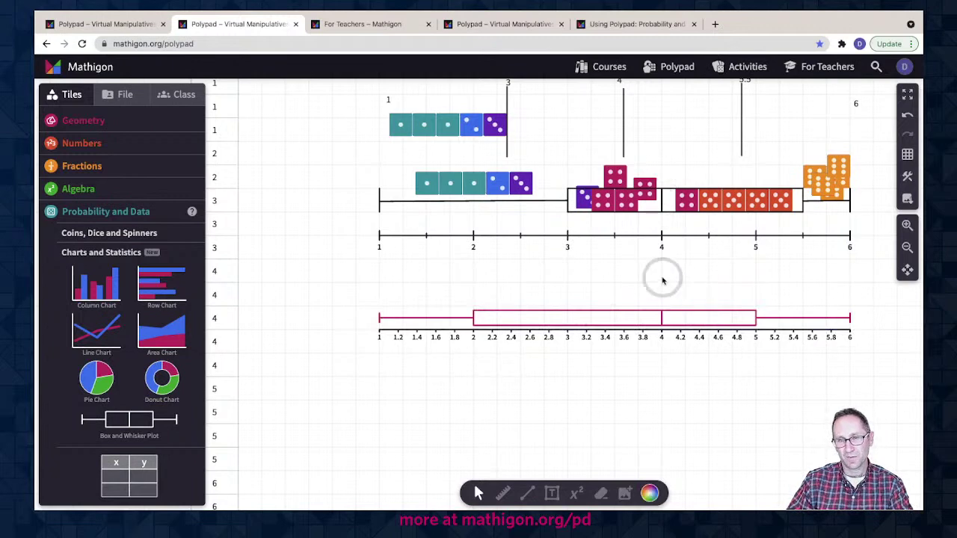
Step: Move the linked box plot slightly up, closer to the number line and still aligned with it
scroll(626, 302, up, 2)
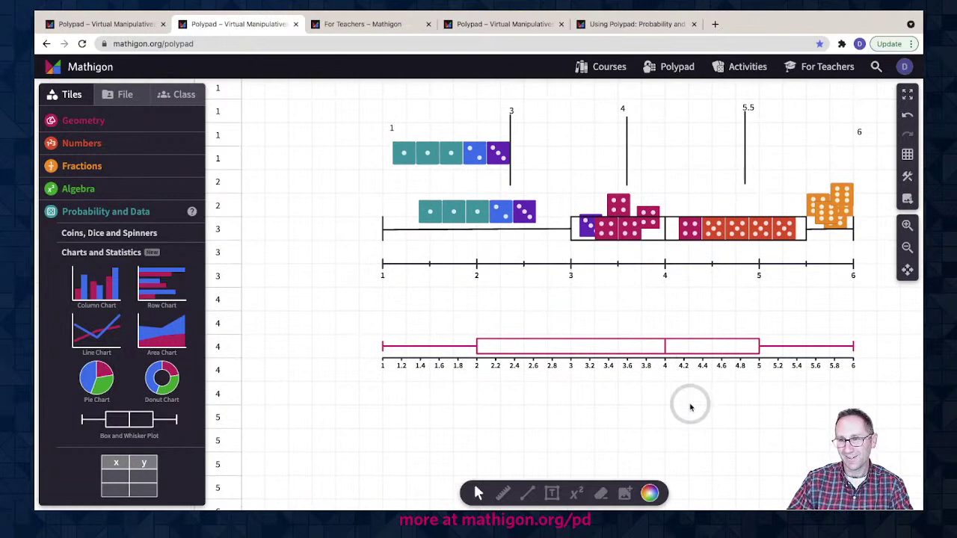
scroll(738, 408, right, 1)
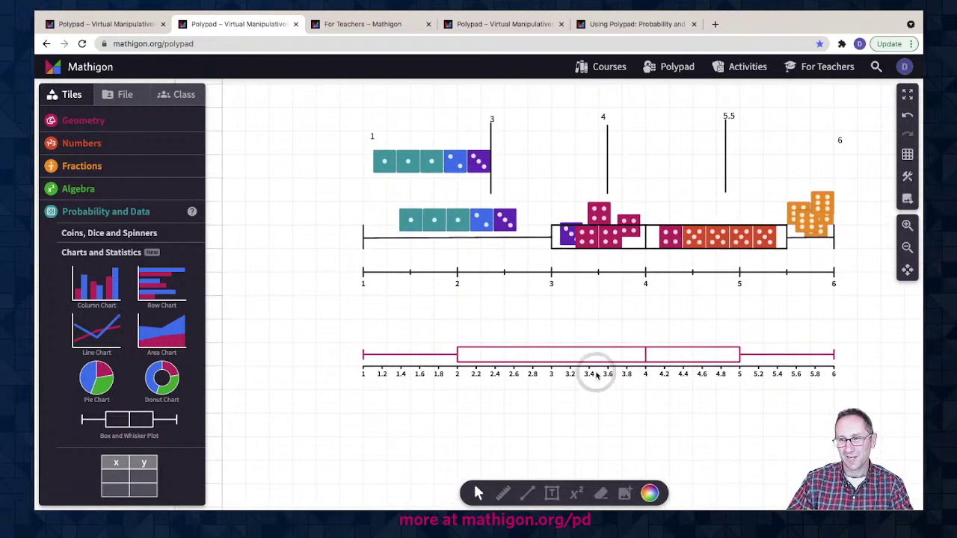
scroll(596, 374, left, 1)
click(907, 247)
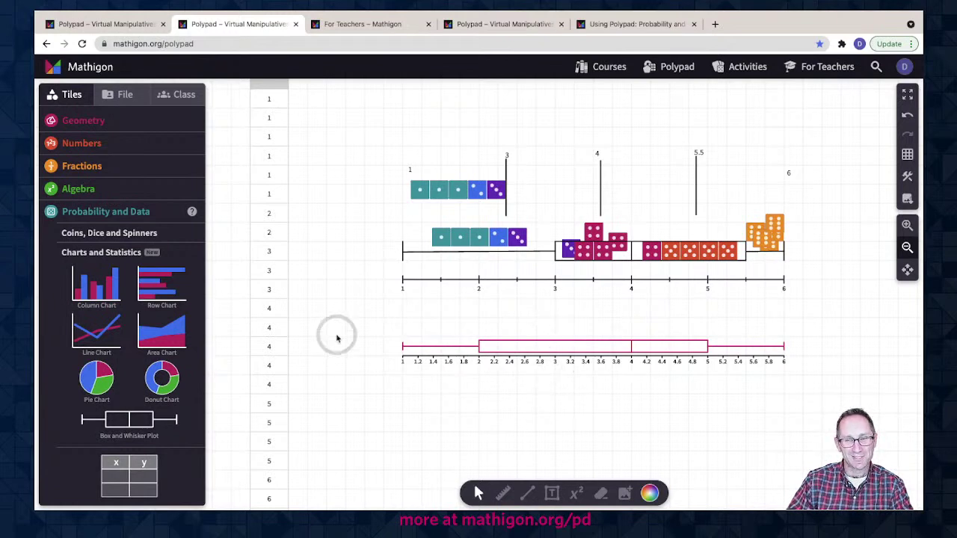
scroll(273, 272, down, 2)
scroll(273, 271, up, 3)
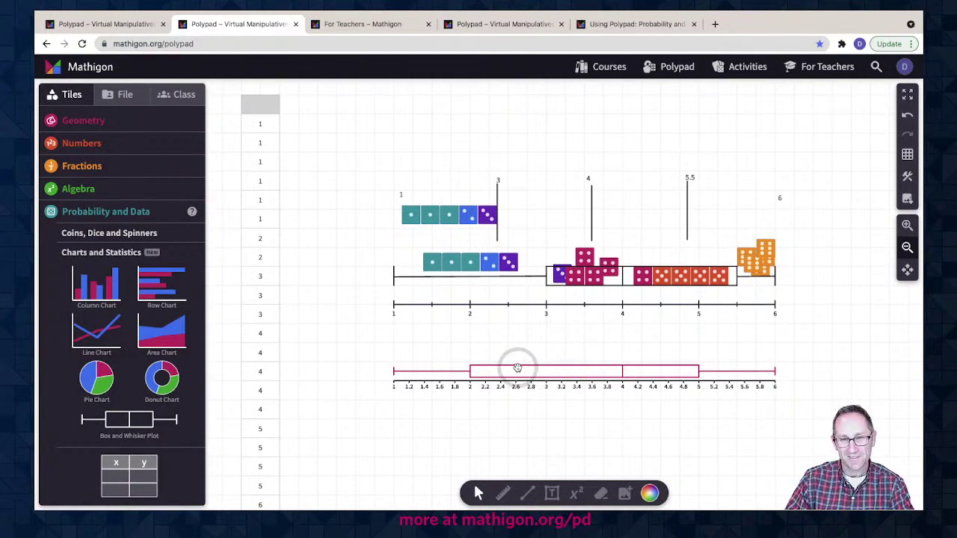
drag(571, 370, 555, 349)
click(549, 396)
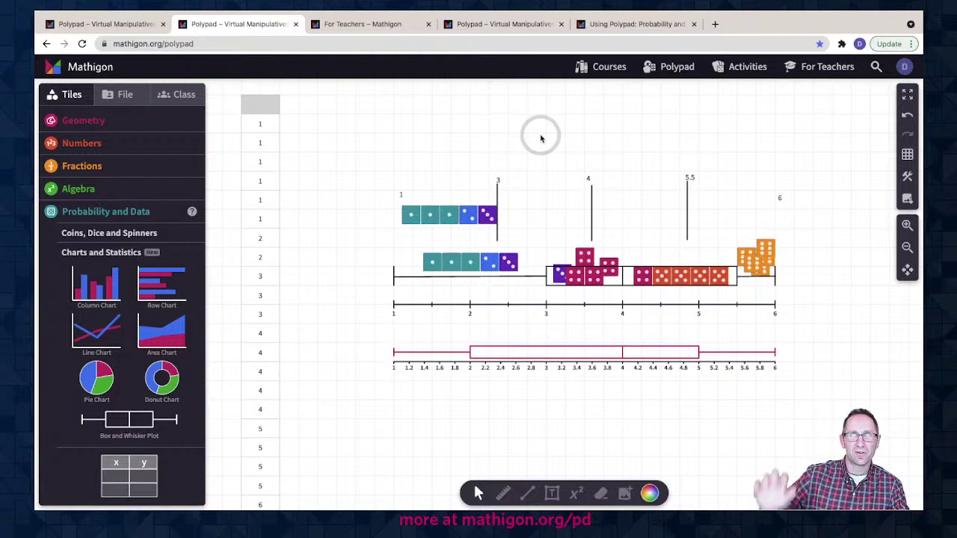
Step: Open Mathigon's Activities page in a new browser tab and search it for "perc"
right_click(815, 68)
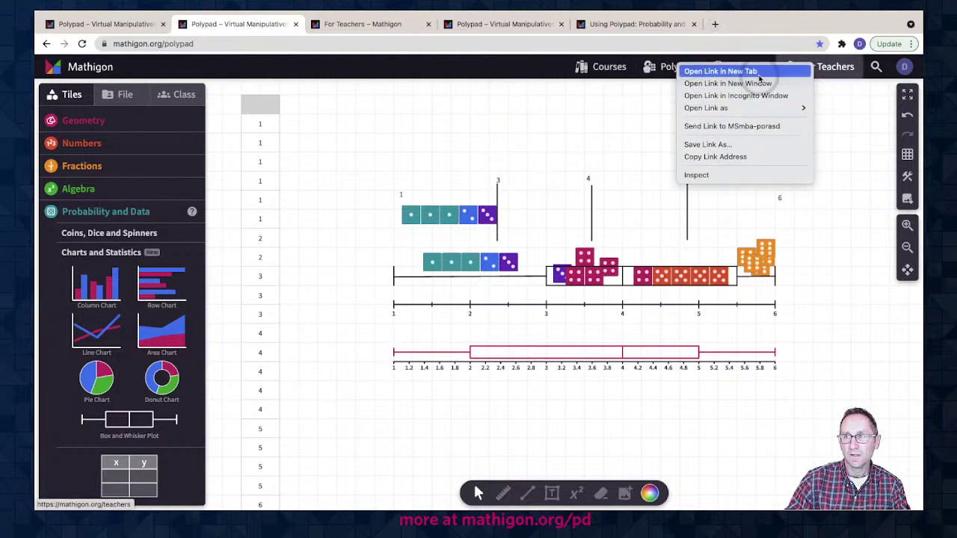
click(717, 68)
click(497, 24)
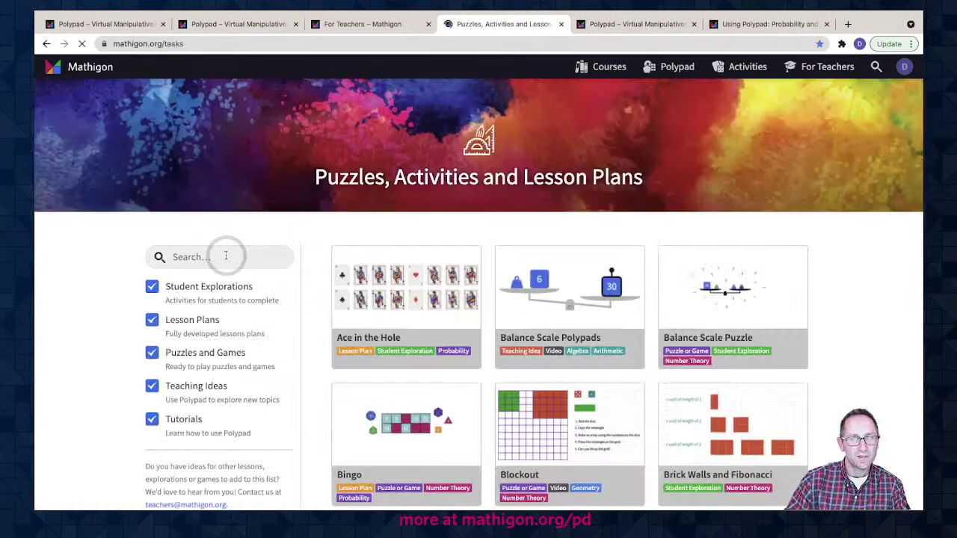
click(224, 257)
text(per)
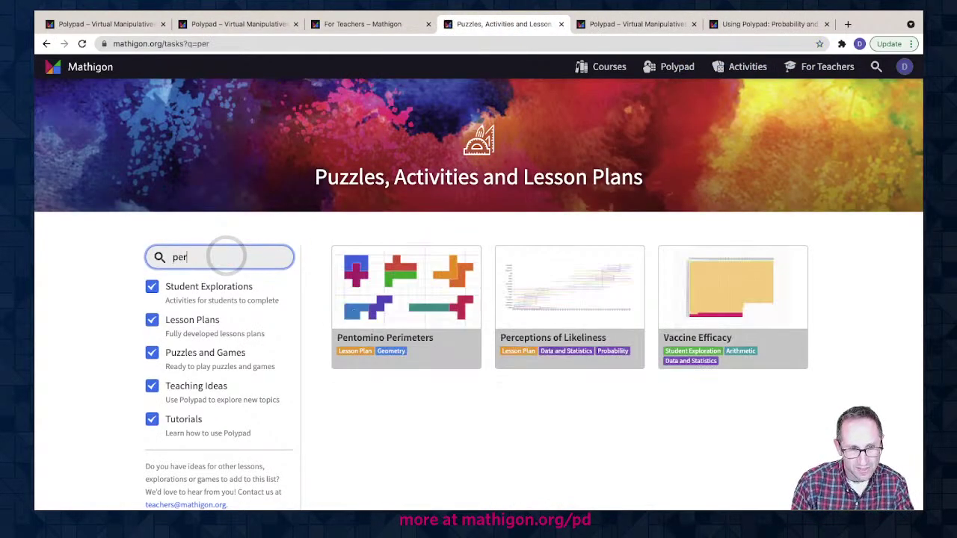
text(c)
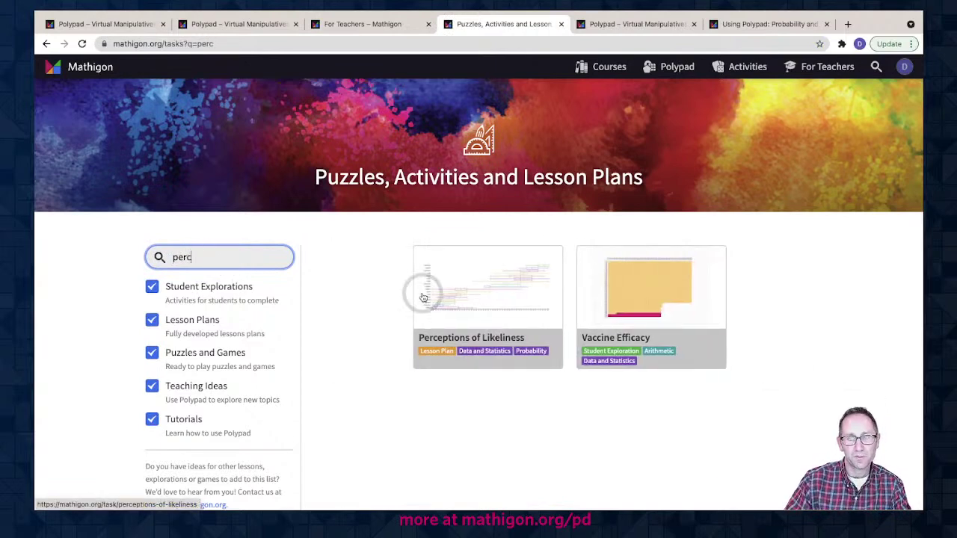
Step: Review the Perceptions of Likeliness lesson plan and open the Google Form linked in its Main Activity
click(465, 300)
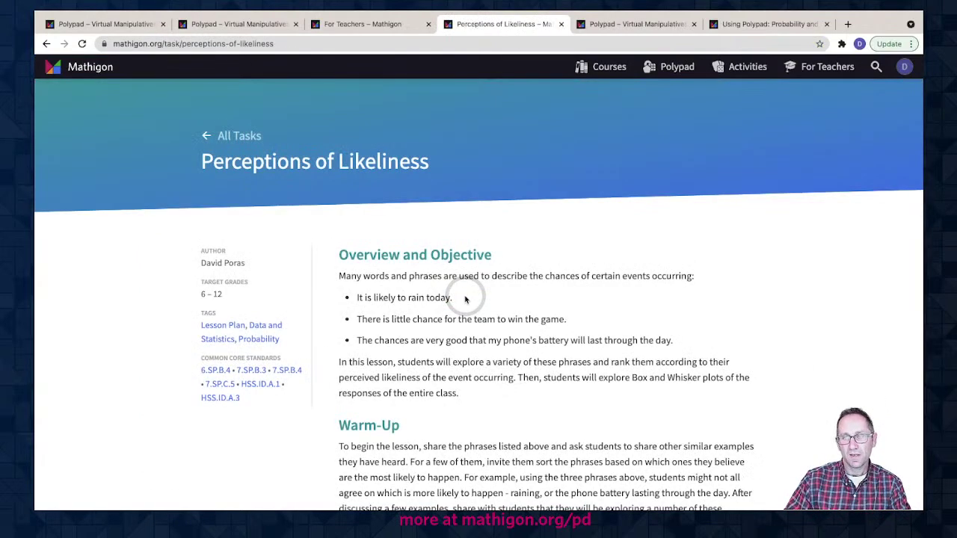
scroll(465, 300, down, 6)
scroll(465, 300, down, 15)
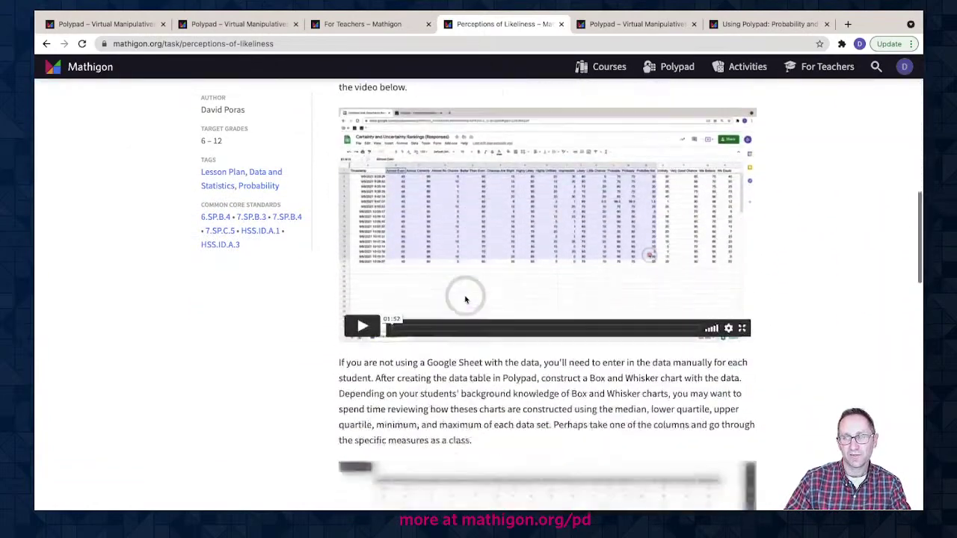
scroll(465, 300, down, 1)
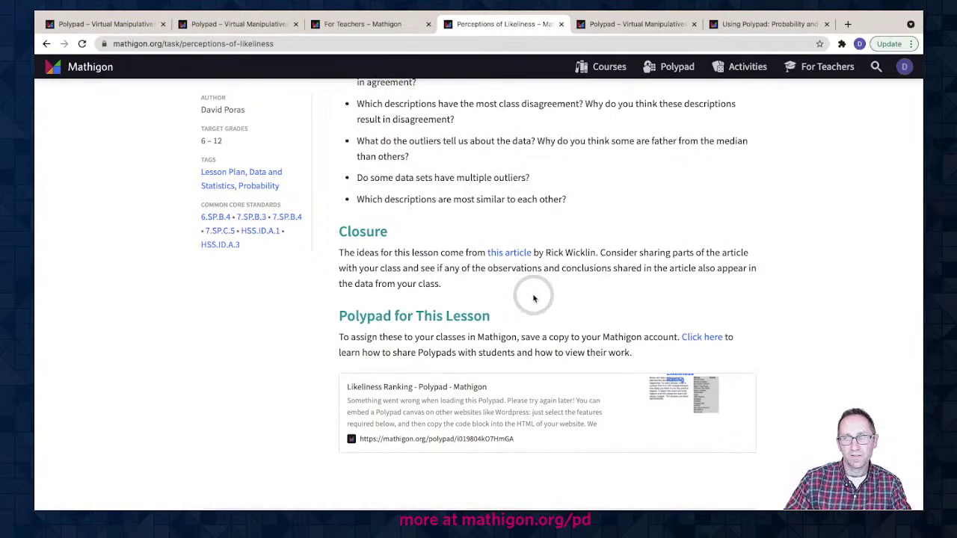
scroll(465, 300, up, 10)
scroll(534, 298, up, 6)
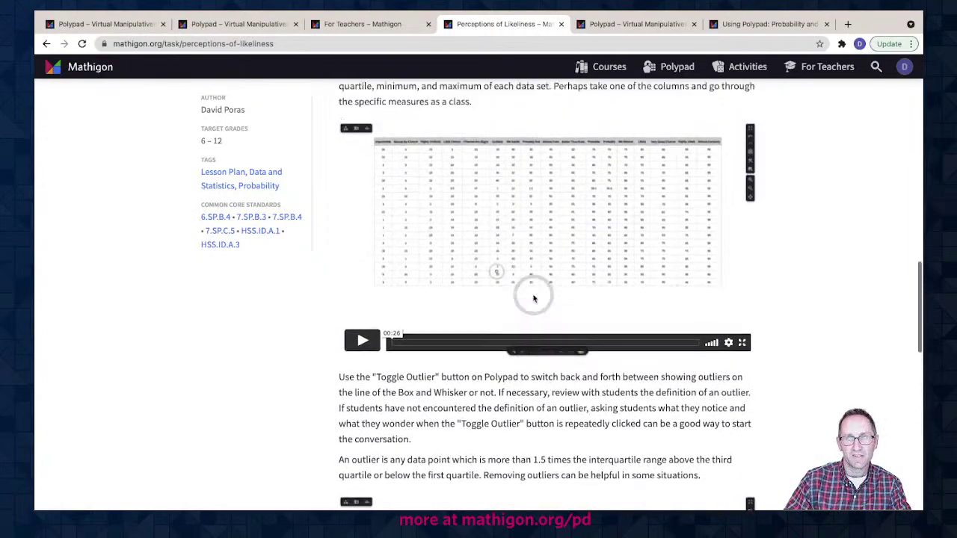
scroll(534, 297, up, 3)
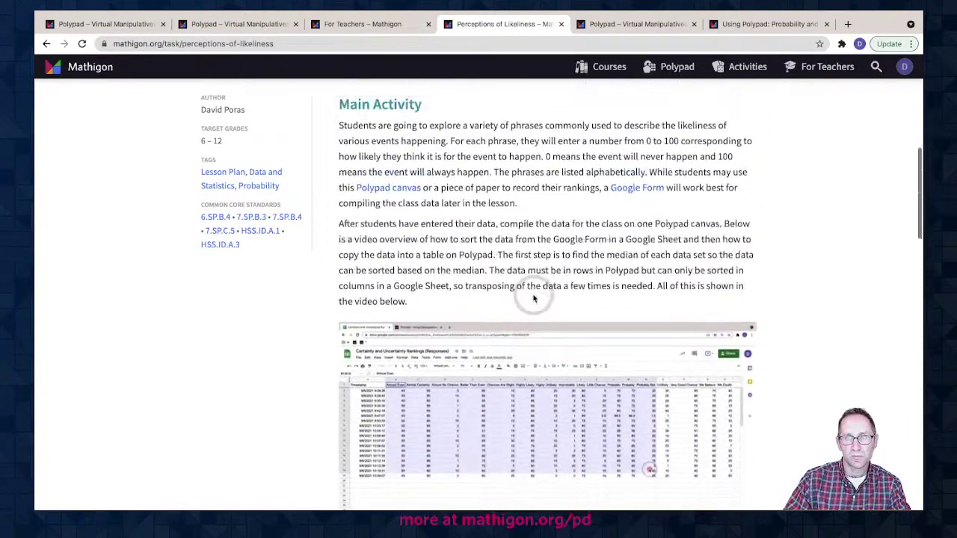
click(631, 263)
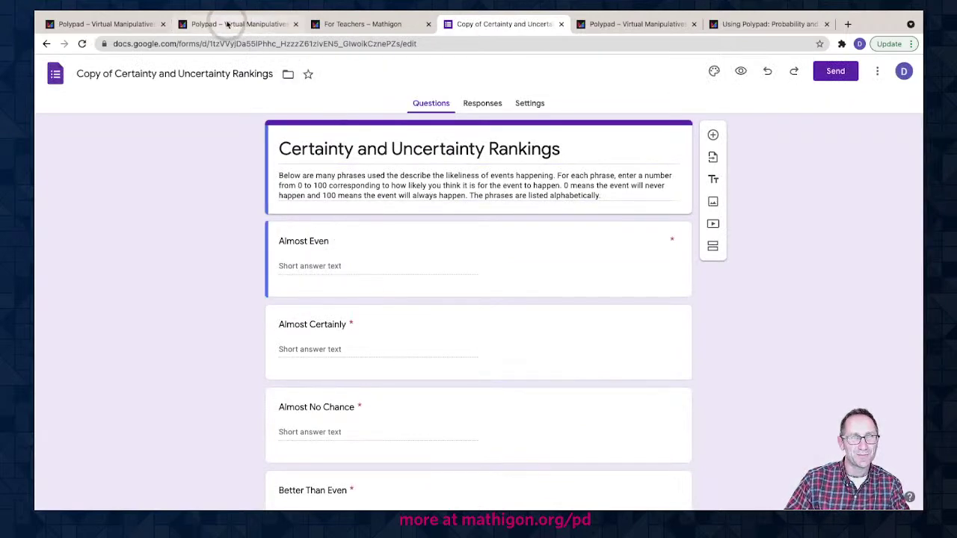
click(323, 24)
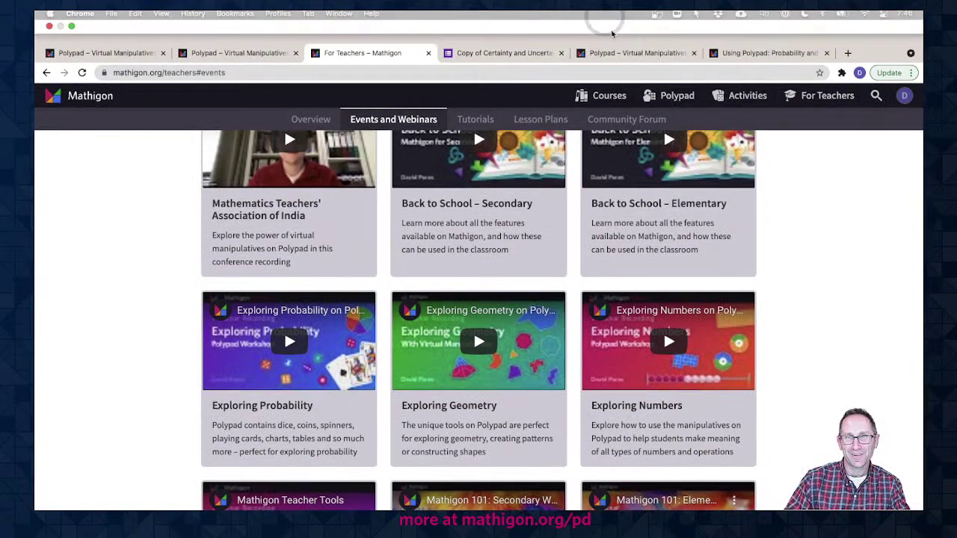
click(625, 53)
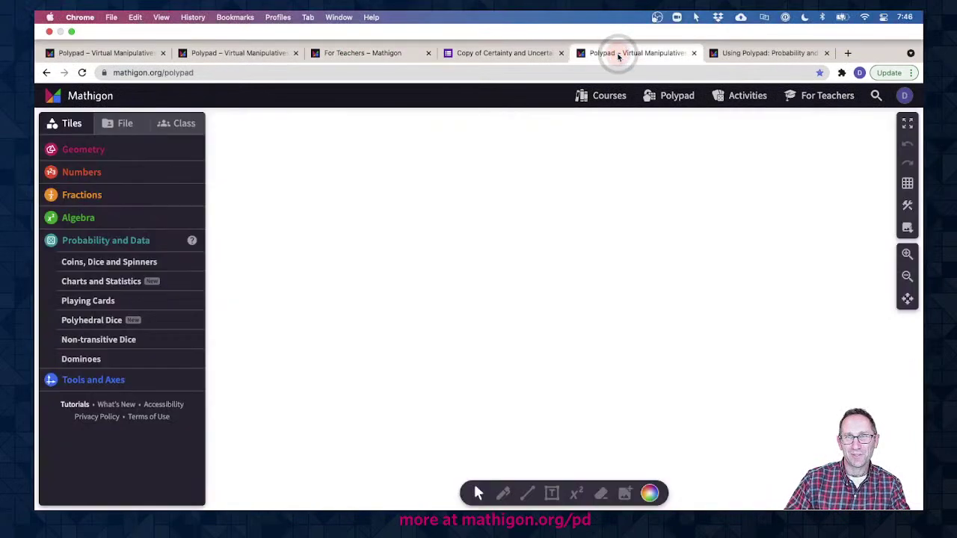
click(752, 24)
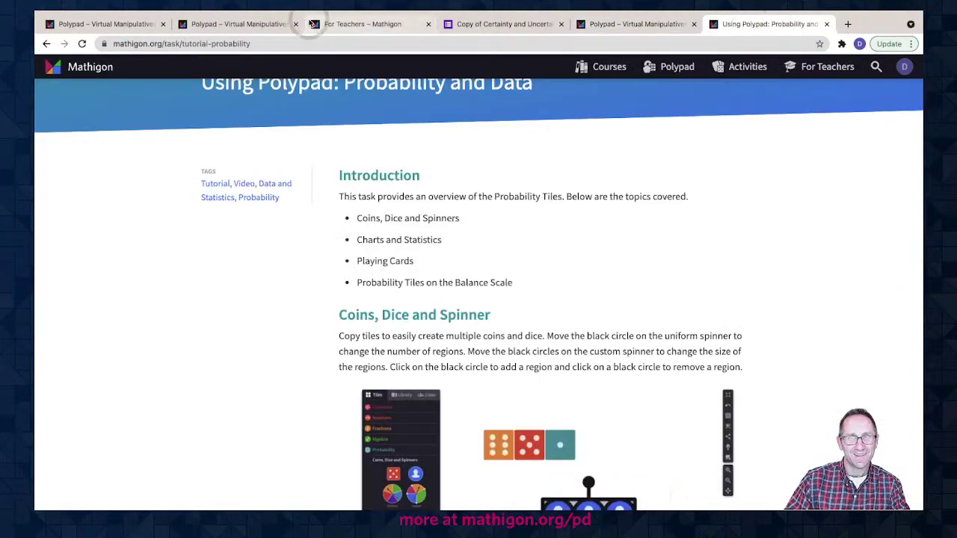
click(240, 24)
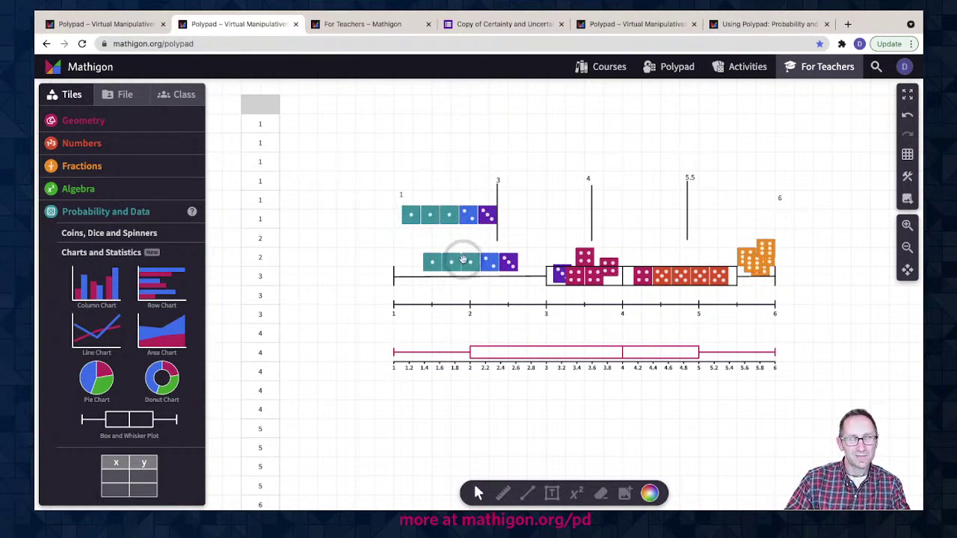
click(737, 25)
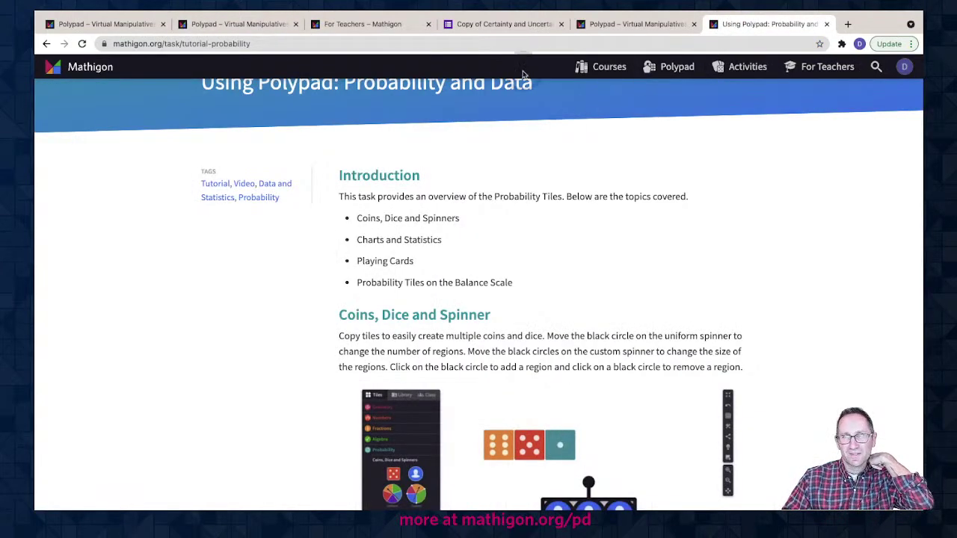
Step: Review the likelihood phrases listed in the Certainty and Uncertainty Rankings form
click(510, 26)
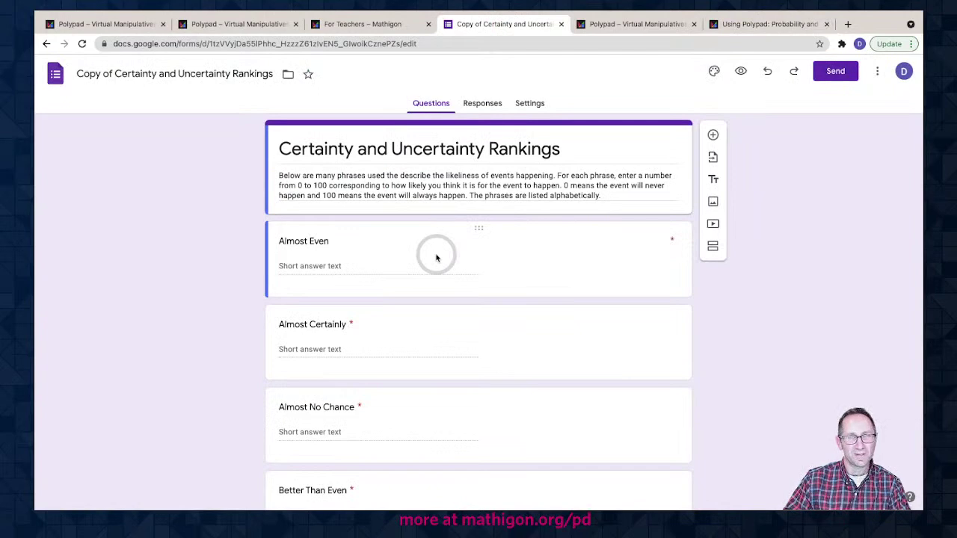
scroll(332, 269, down, 1)
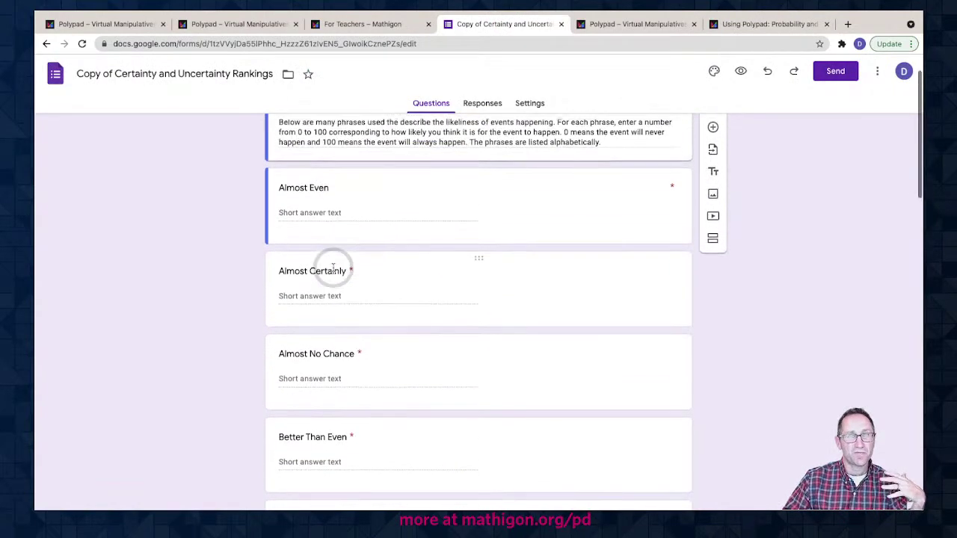
scroll(334, 267, up, 1)
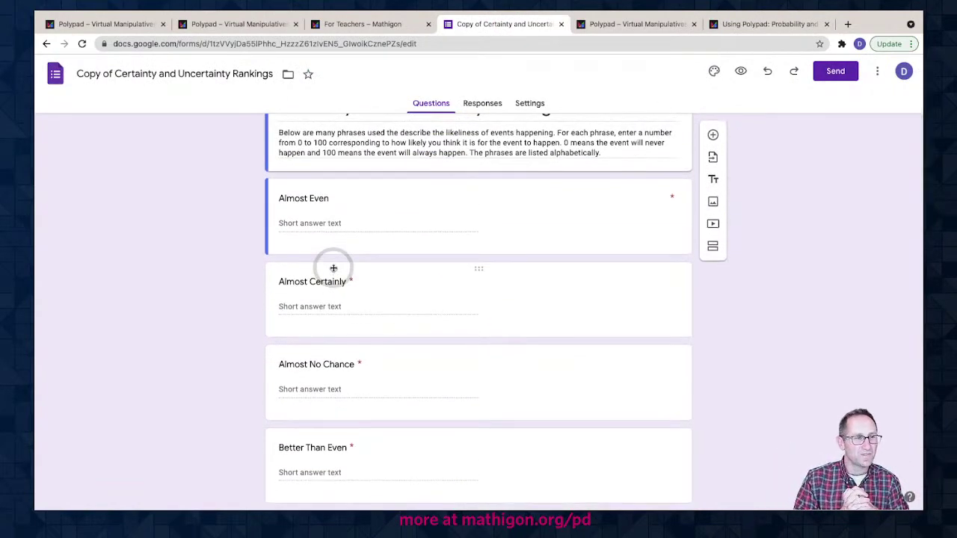
scroll(310, 389, down, 3)
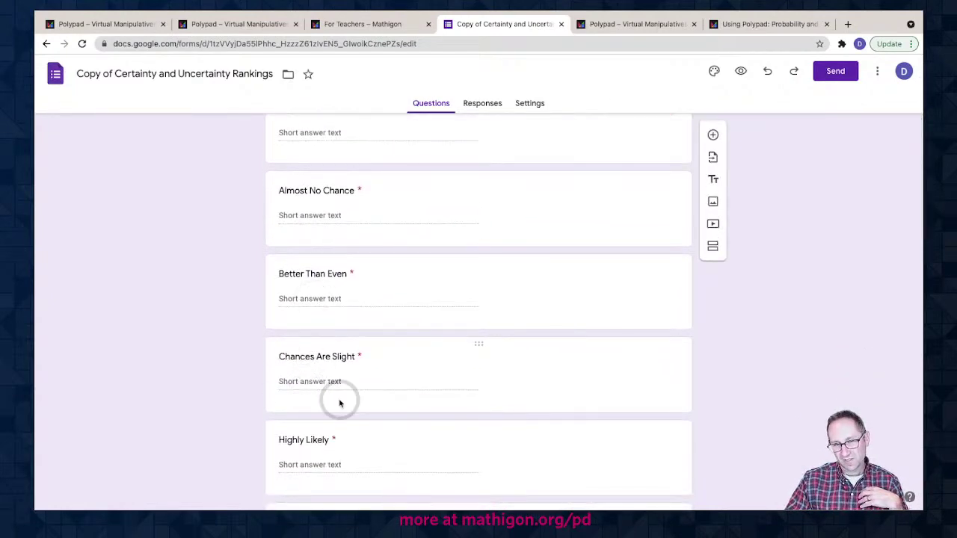
scroll(340, 404, down, 3)
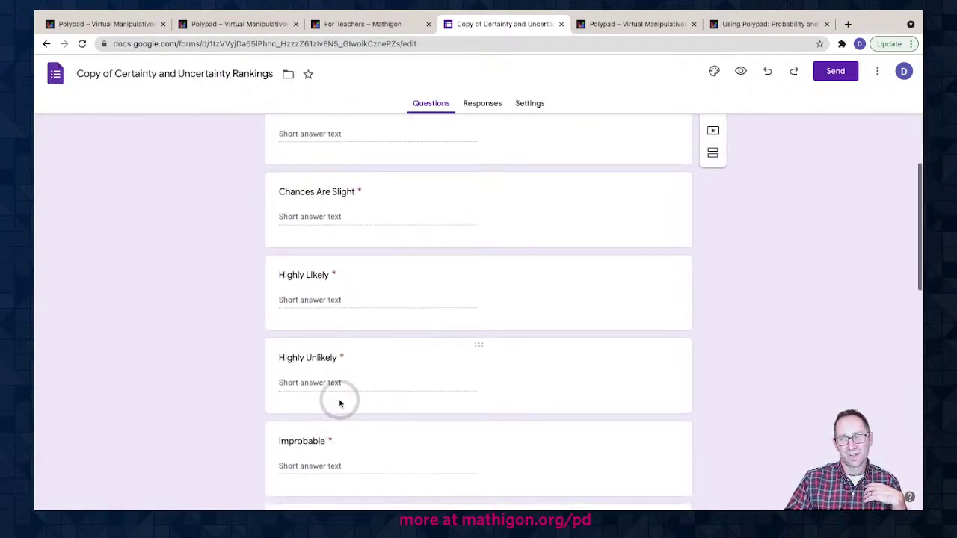
scroll(340, 404, up, 3)
scroll(340, 404, up, 3)
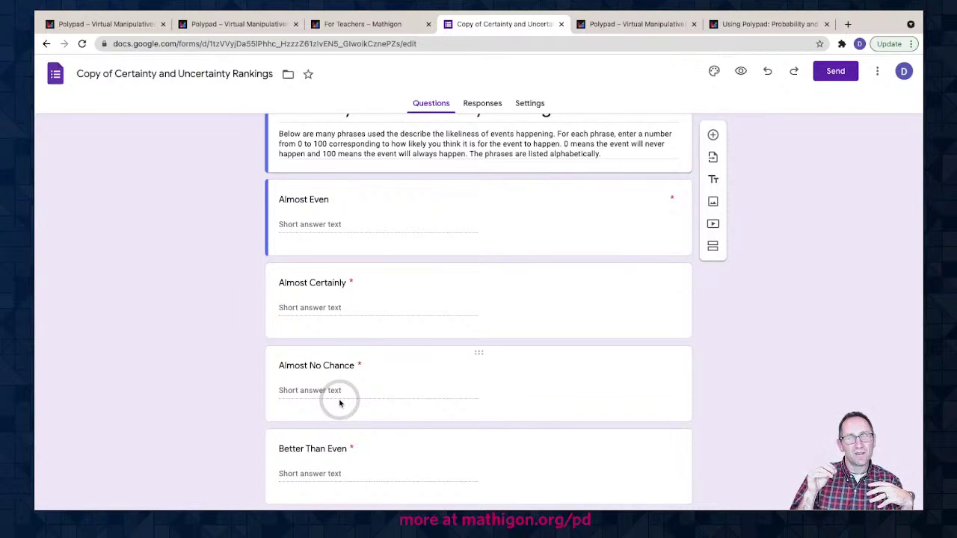
scroll(339, 404, down, 1)
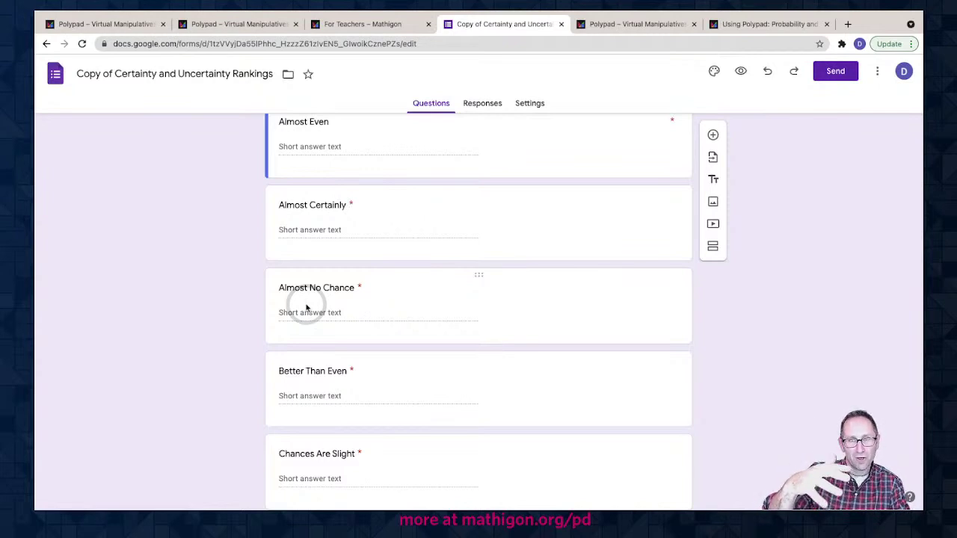
scroll(306, 307, down, 7)
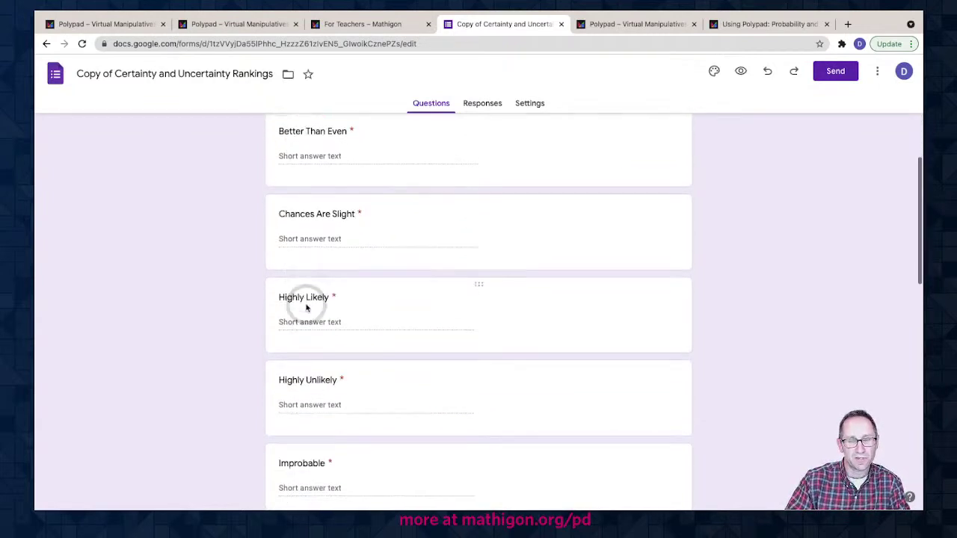
scroll(324, 440, down, 1)
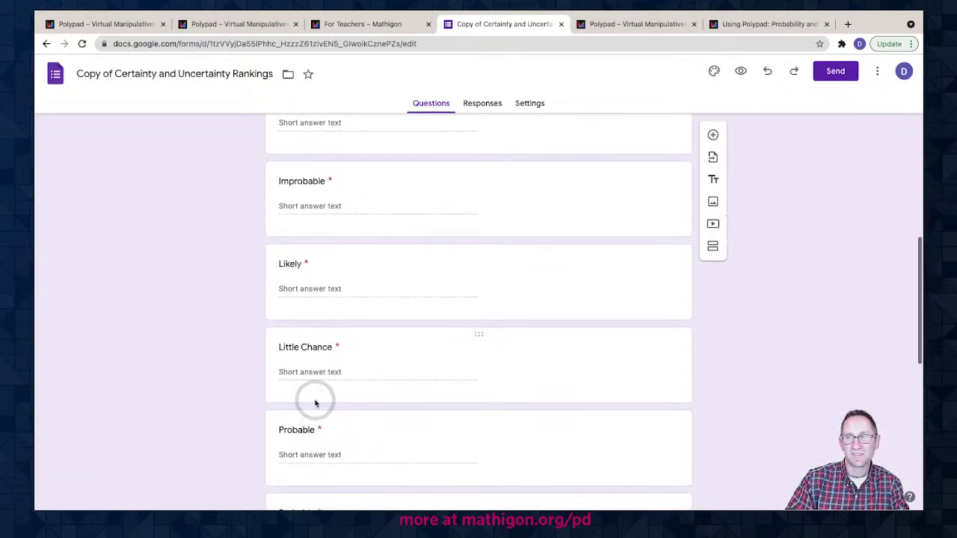
Step: Search Mathigon's lesson plans for "per", open Perceptions of Likeliness and review it down to the section on outliers
click(771, 24)
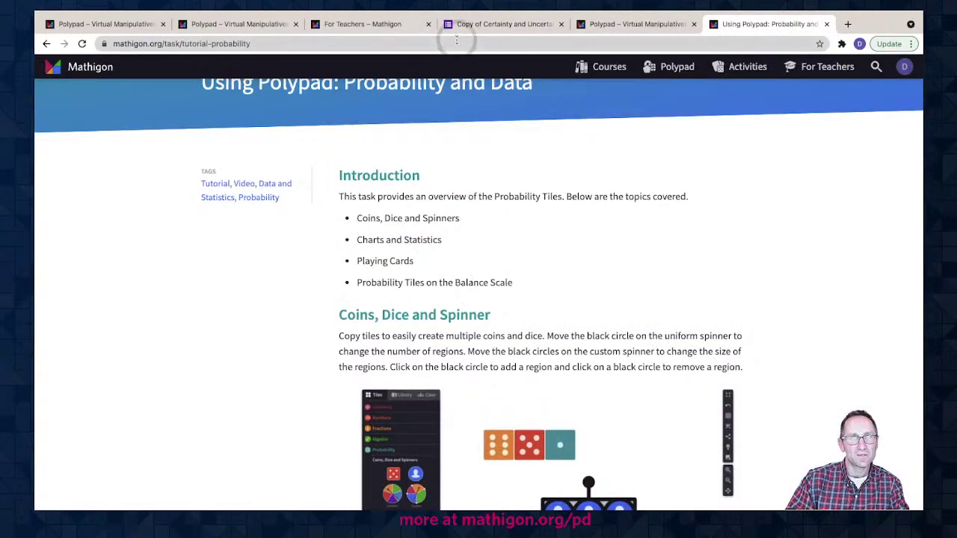
click(358, 23)
click(590, 25)
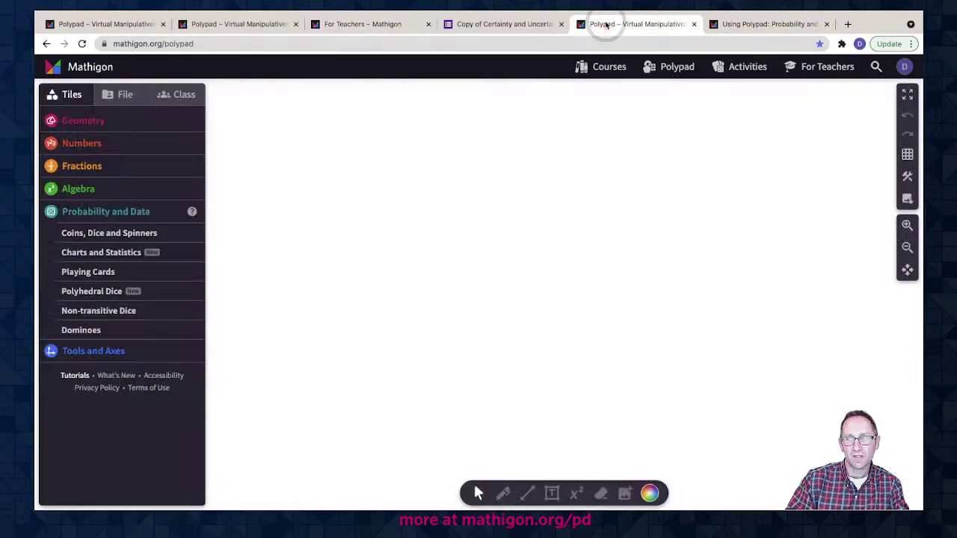
click(808, 67)
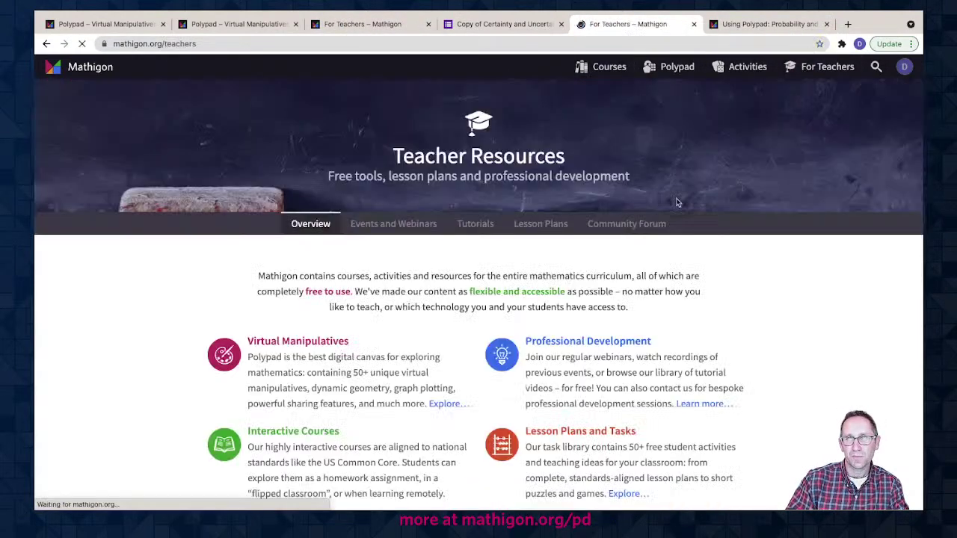
click(541, 225)
click(239, 261)
text(per)
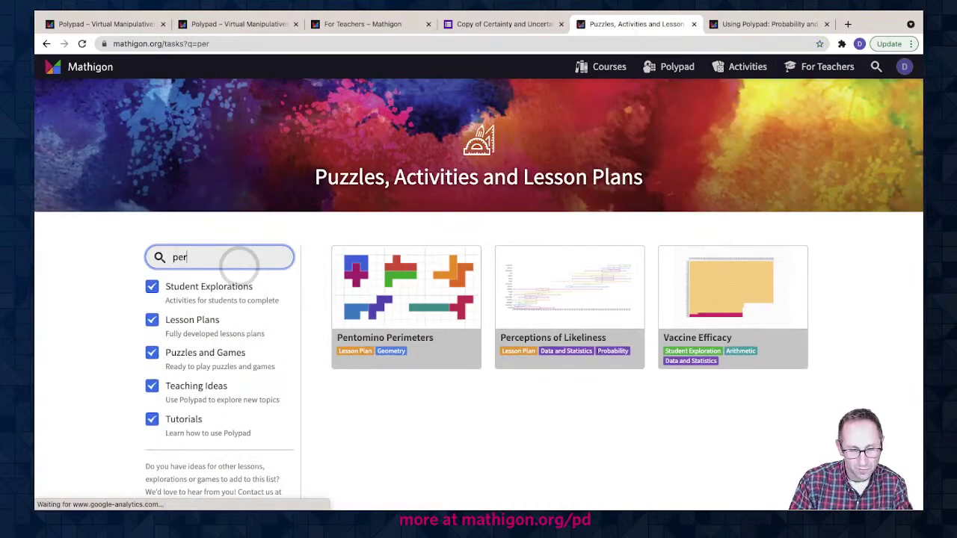
click(583, 305)
scroll(583, 306, down, 3)
scroll(583, 306, down, 6)
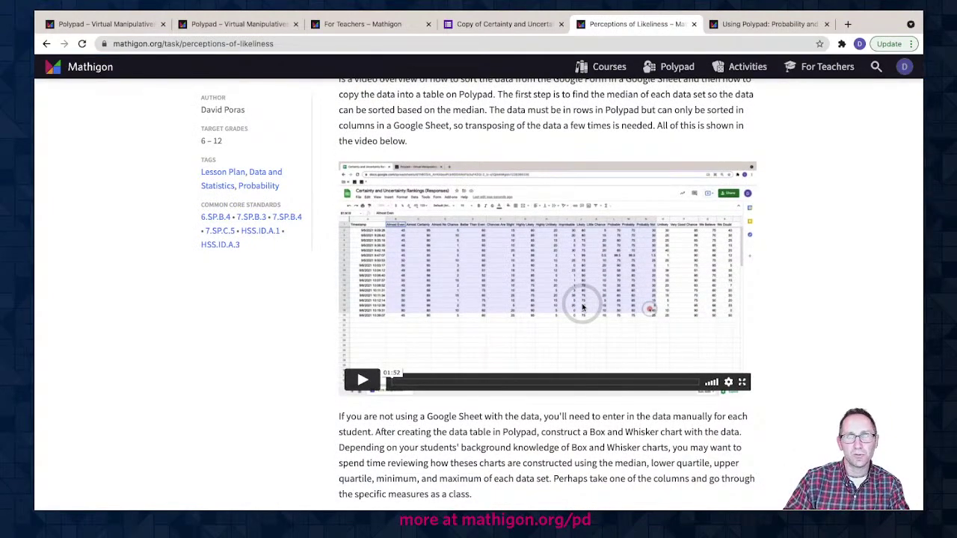
scroll(581, 408, down, 6)
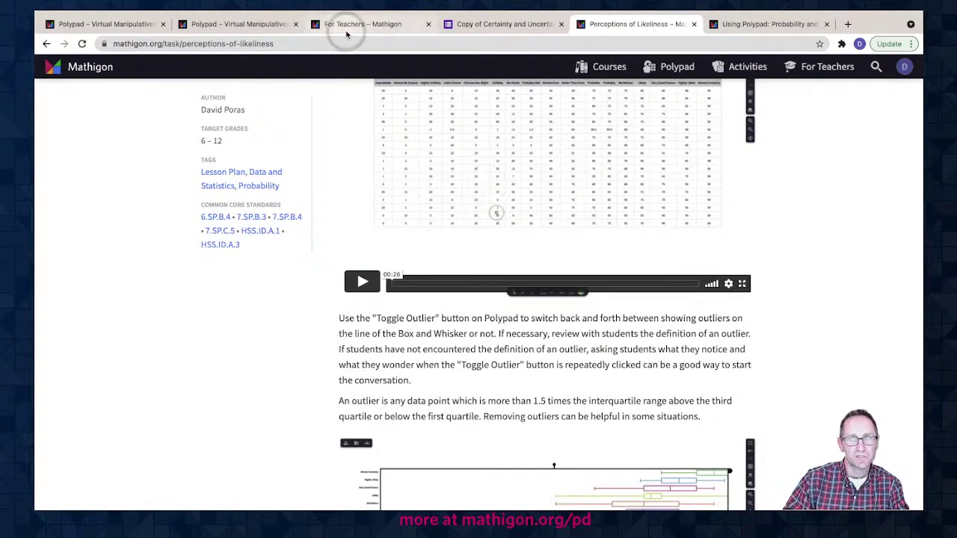
Step: Return to the dice Polypad and open the saved Perception Data file from the Data Science Lessons folder, discarding unsaved changes
click(241, 24)
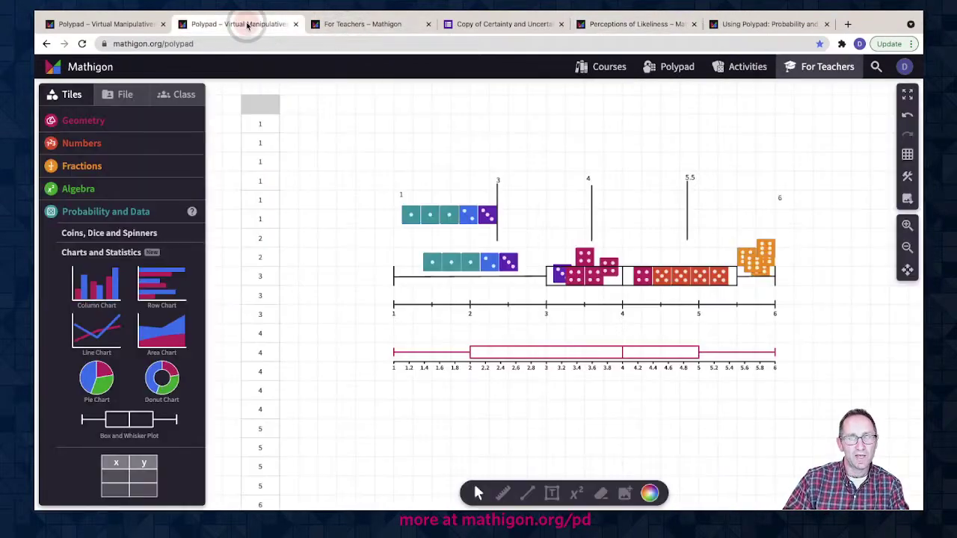
click(122, 99)
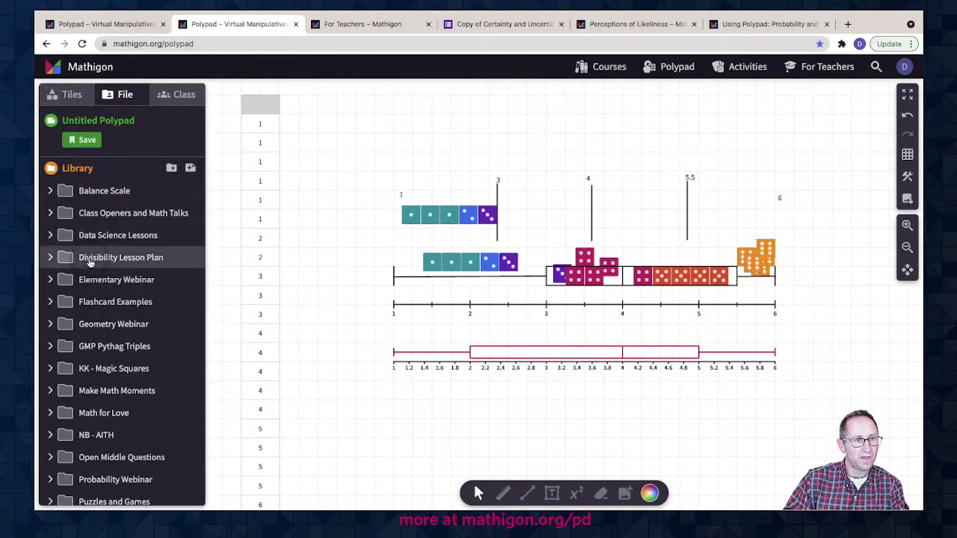
click(57, 236)
scroll(132, 329, down, 5)
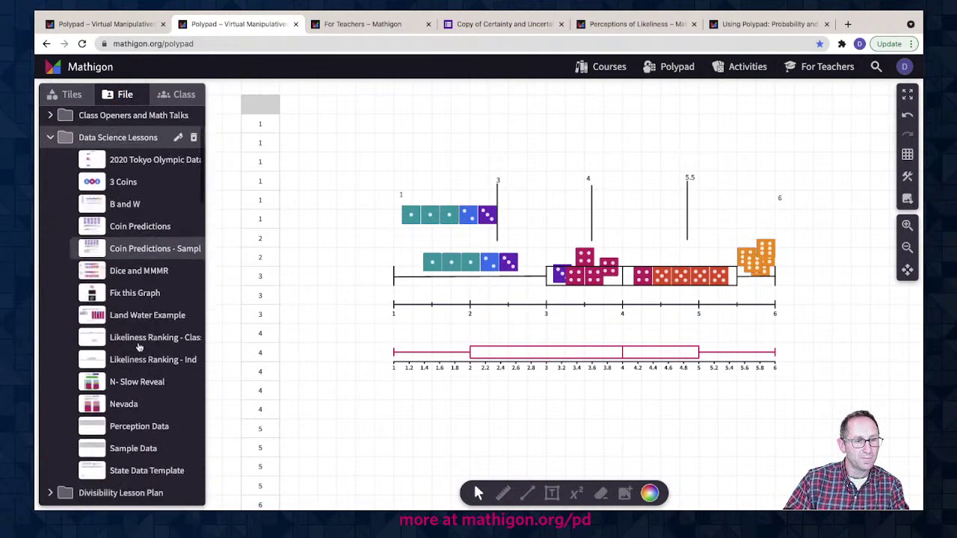
click(132, 360)
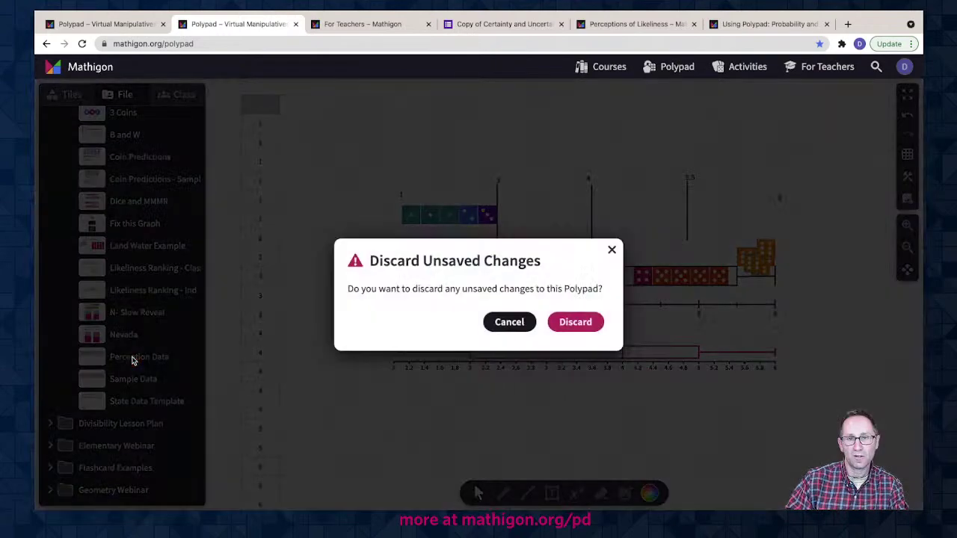
click(574, 334)
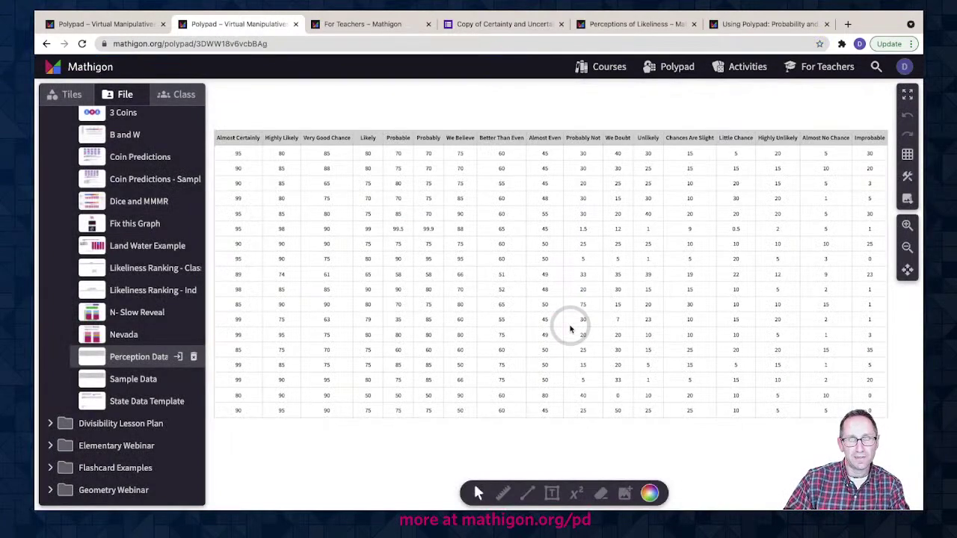
click(497, 25)
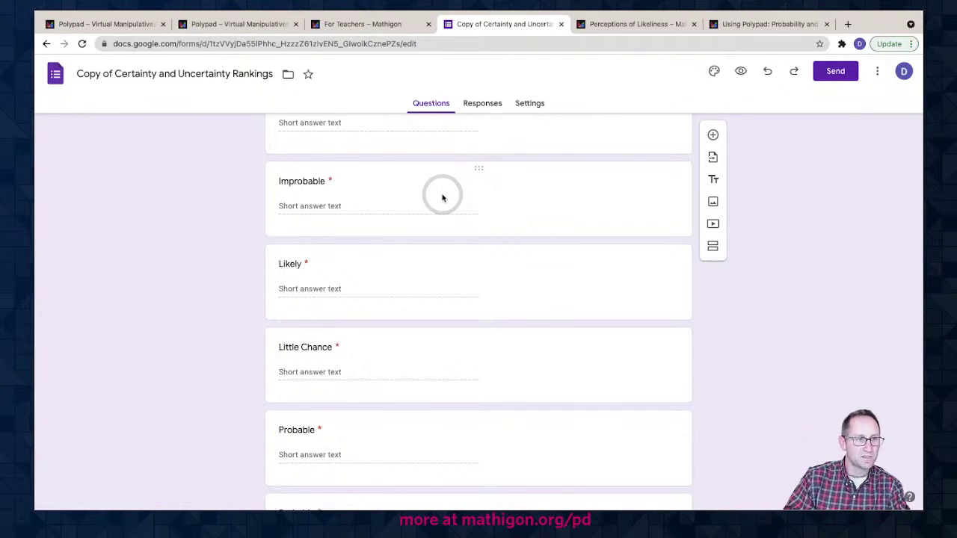
click(122, 25)
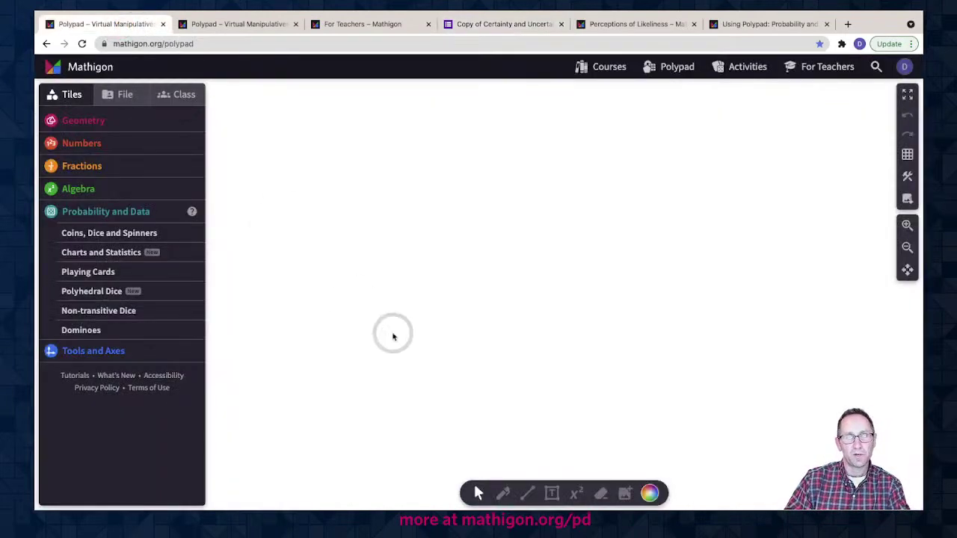
click(242, 28)
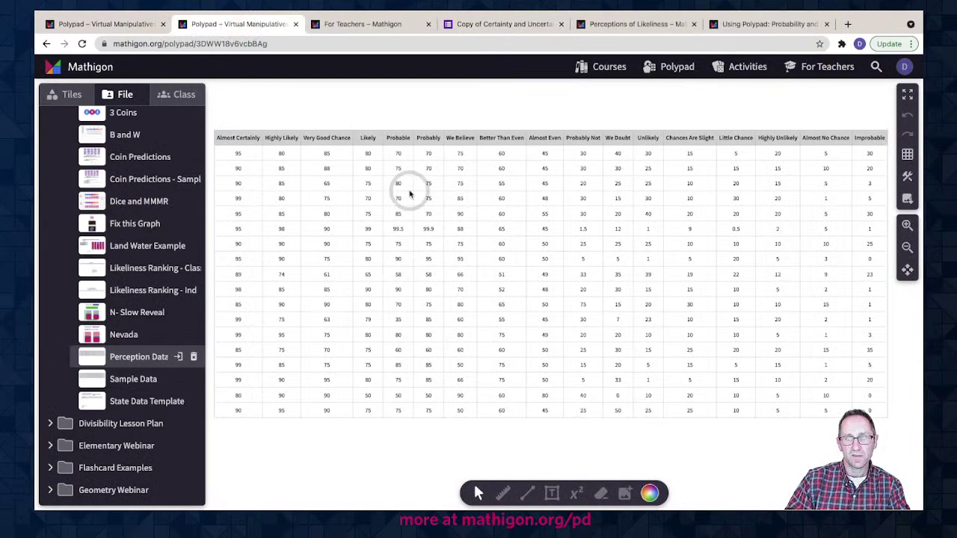
Step: Add a Box and Whisker Plot below the perception data table and link the table to it
click(907, 247)
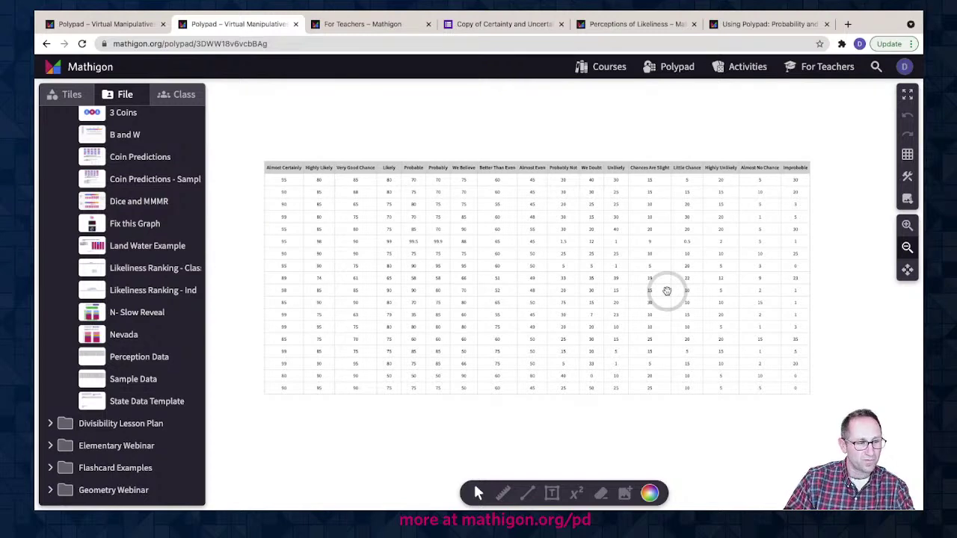
scroll(451, 307, down, 3)
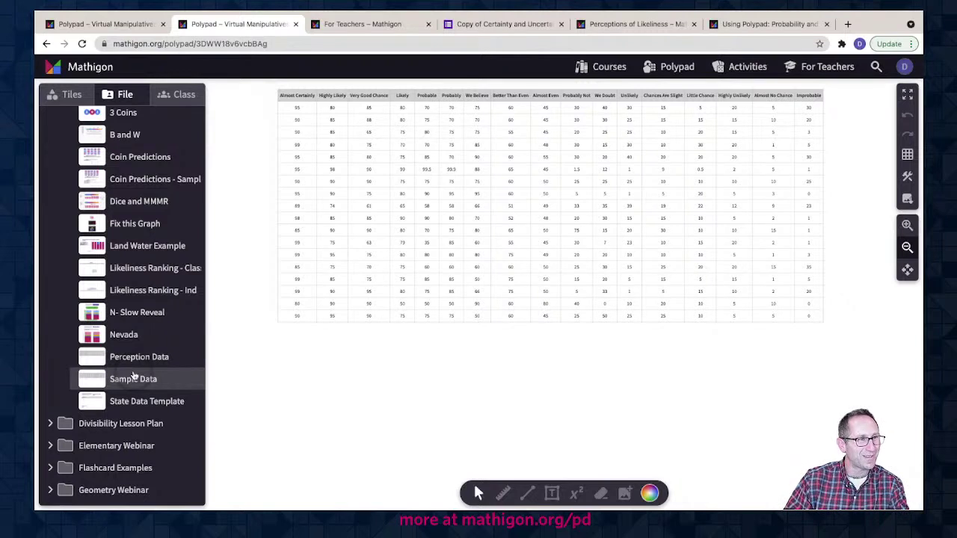
click(71, 95)
scroll(120, 262, down, 3)
drag(129, 287, 542, 393)
click(645, 254)
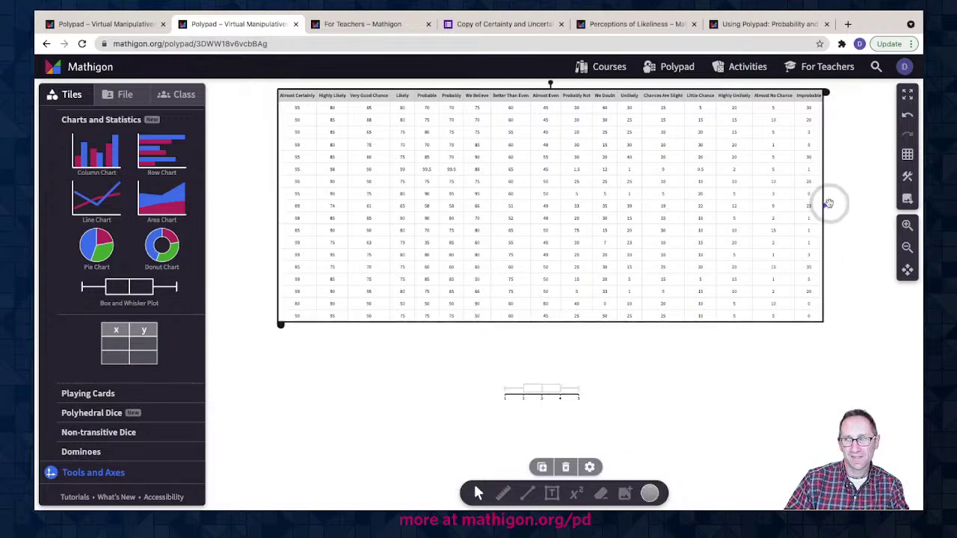
drag(823, 202, 551, 382)
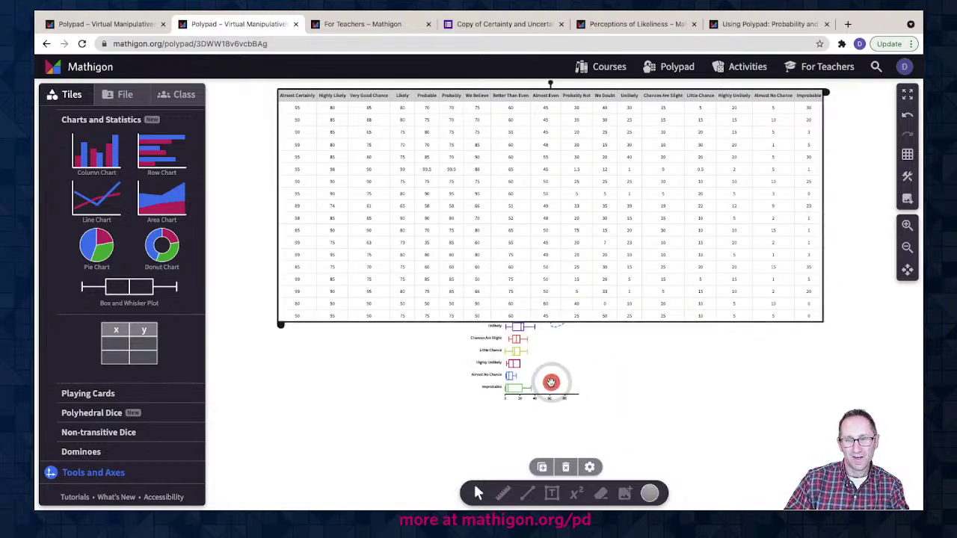
Step: Move the linked box plot into the clear area below the table and widen it to about the table's width
scroll(791, 380, down, 3)
click(908, 248)
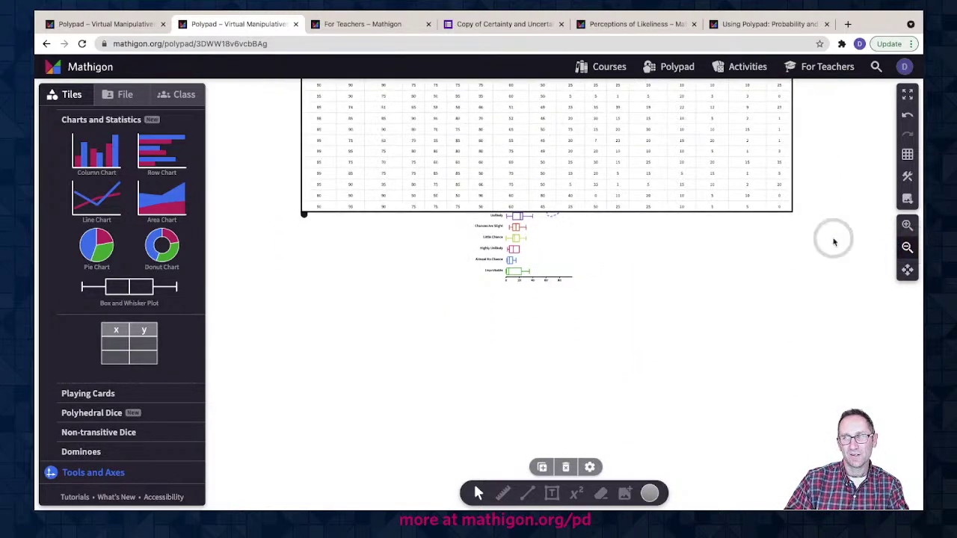
drag(530, 250, 335, 397)
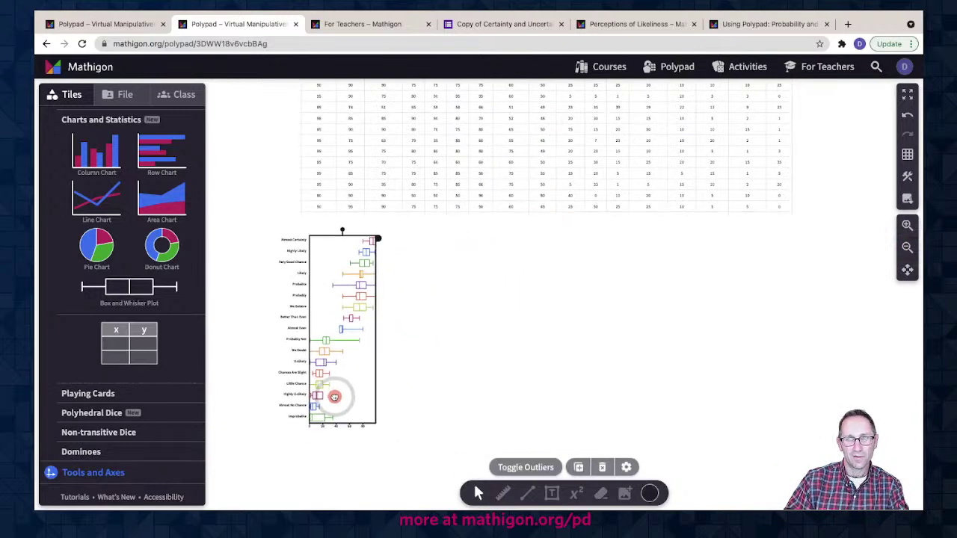
key(ctrl+Right)
key(ctrl+Left)
drag(380, 239, 807, 238)
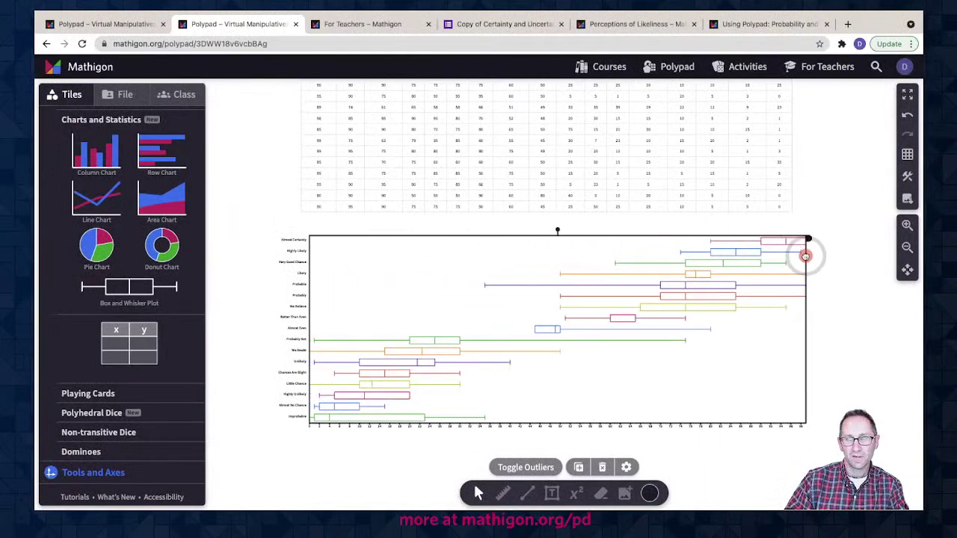
Step: Collapse the tile sidebar and show outliers as separate points on the linked perception box plots
click(907, 226)
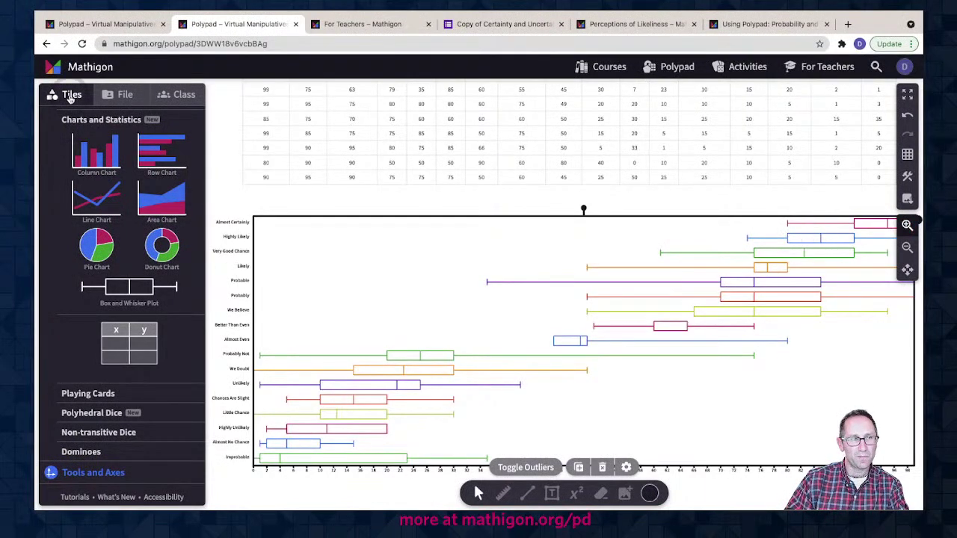
click(72, 95)
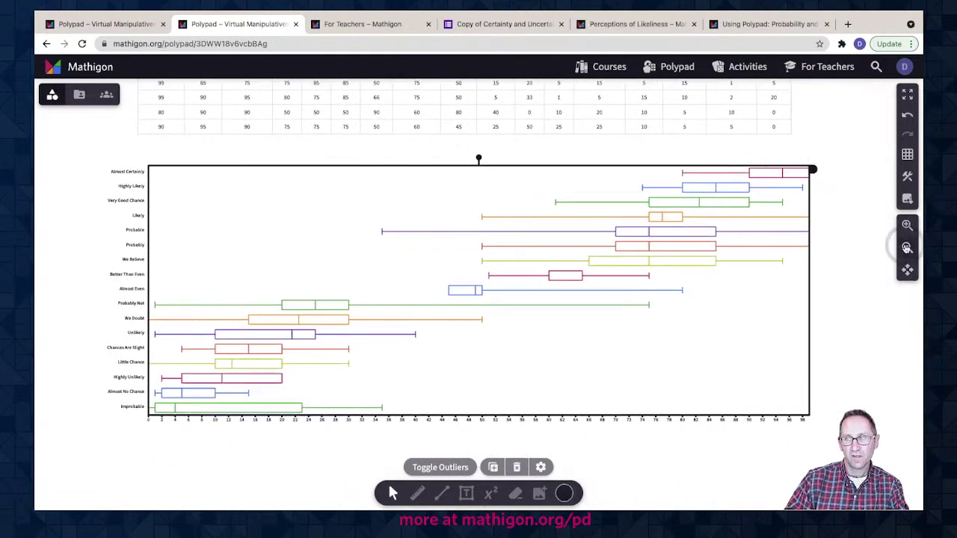
click(908, 225)
click(908, 226)
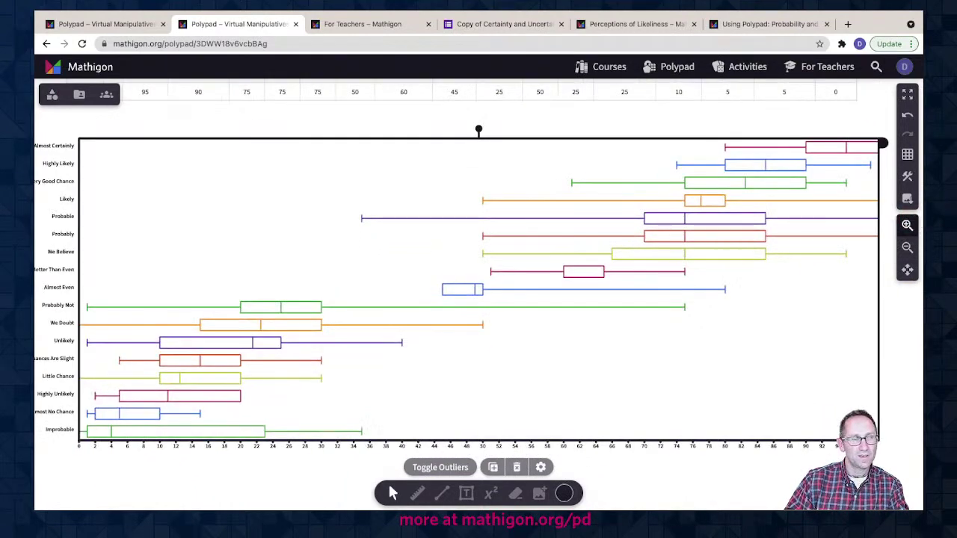
click(907, 247)
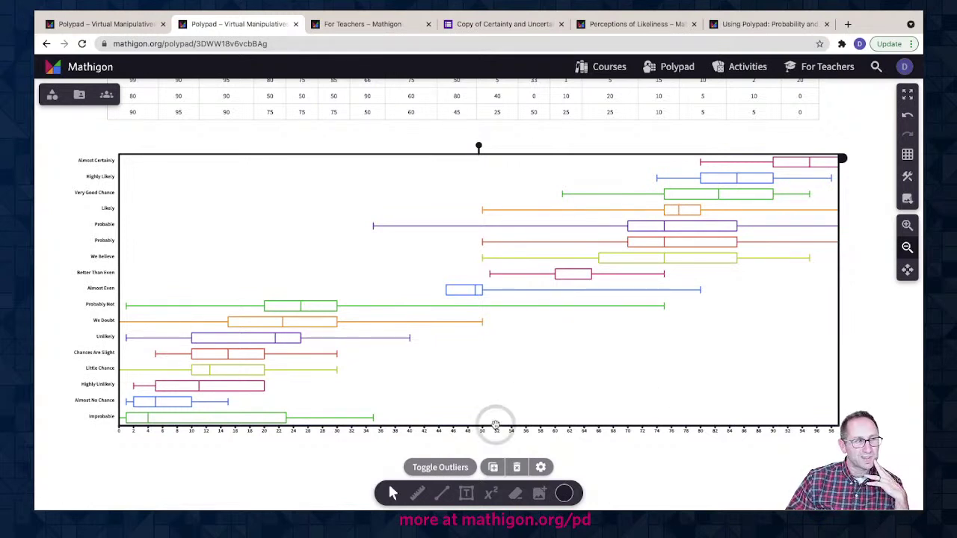
click(433, 452)
click(440, 374)
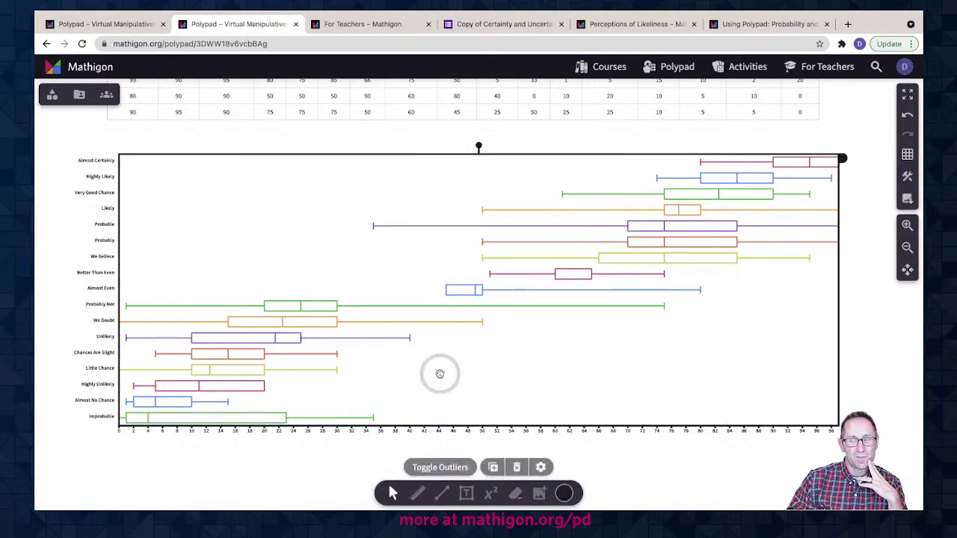
click(431, 469)
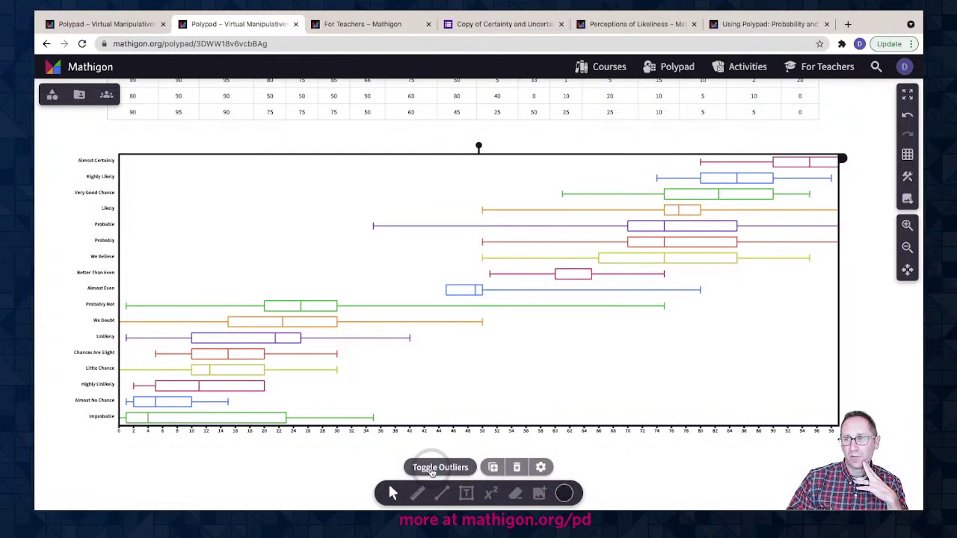
click(432, 471)
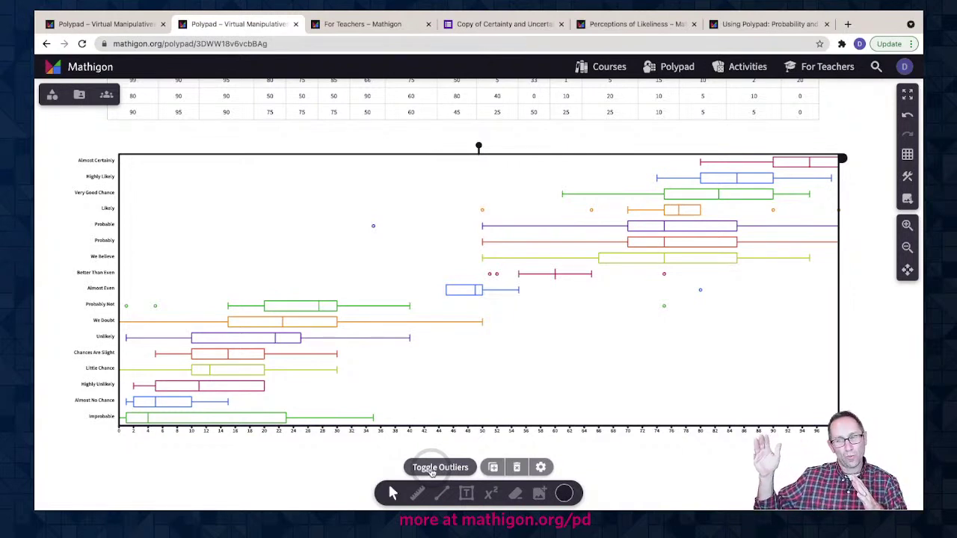
Step: Examine the outliers, especially in the Probably Not row, and compare the box plots with outliers toggled off and on twice
click(385, 490)
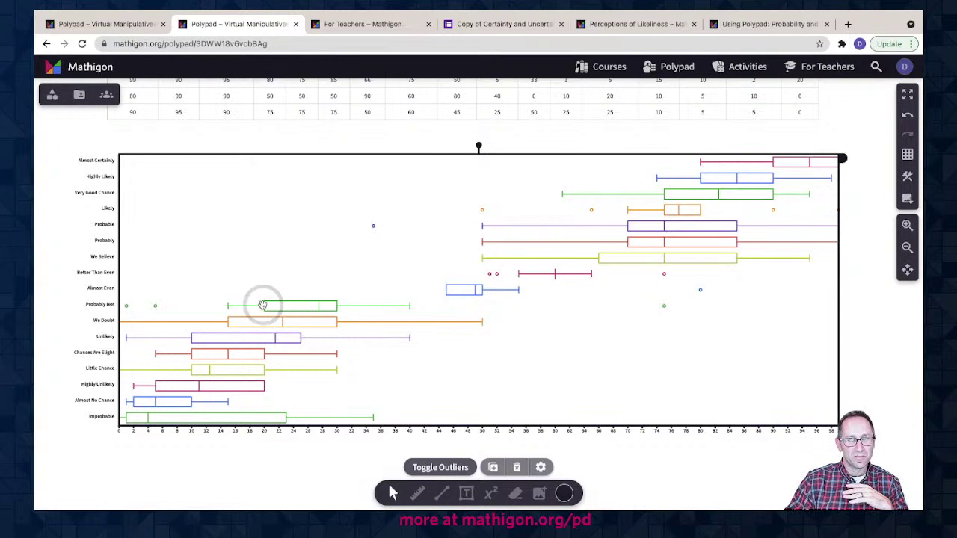
mouse_move(321, 306)
mouse_down()
mouse_move(262, 307)
mouse_move(635, 303)
mouse_move(317, 306)
mouse_move(337, 308)
mouse_move(566, 303)
mouse_move(248, 284)
mouse_move(271, 311)
mouse_move(274, 303)
mouse_move(204, 300)
mouse_move(579, 313)
mouse_move(649, 297)
mouse_move(665, 307)
mouse_move(591, 385)
mouse_move(382, 310)
mouse_move(409, 334)
mouse_move(295, 305)
mouse_move(648, 315)
mouse_up()
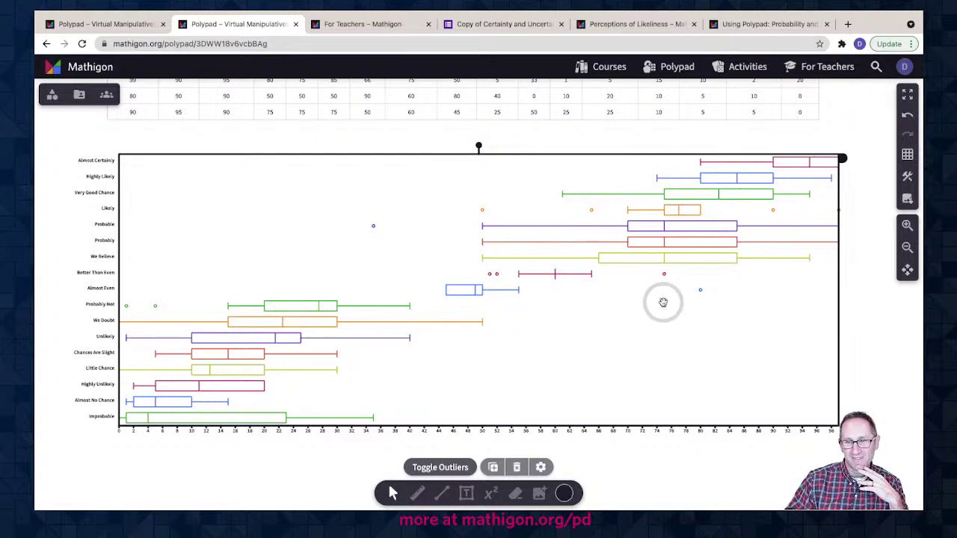
click(663, 304)
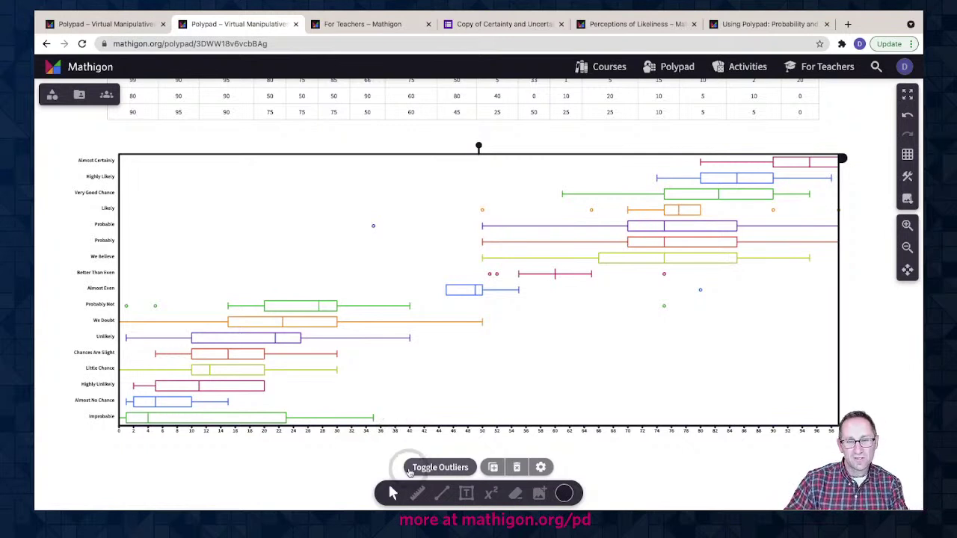
click(437, 469)
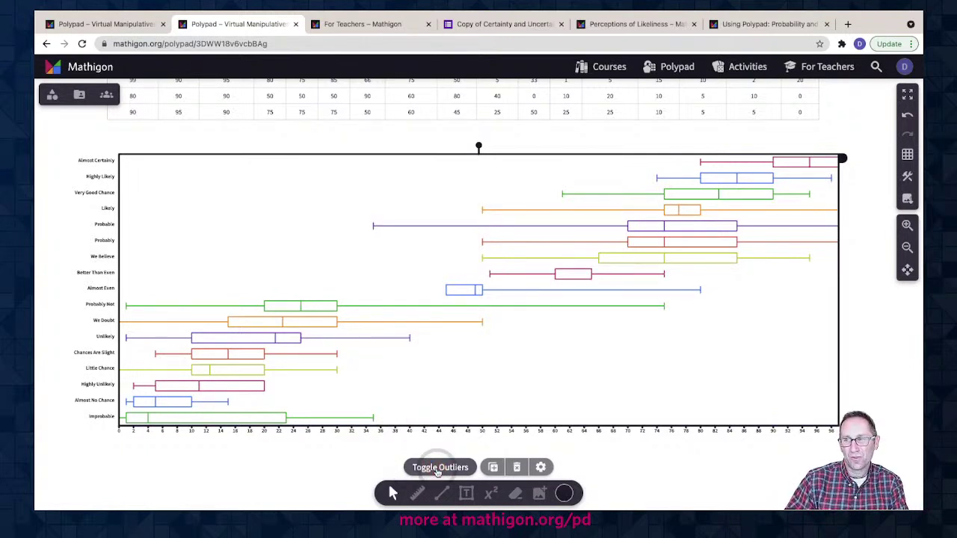
click(438, 469)
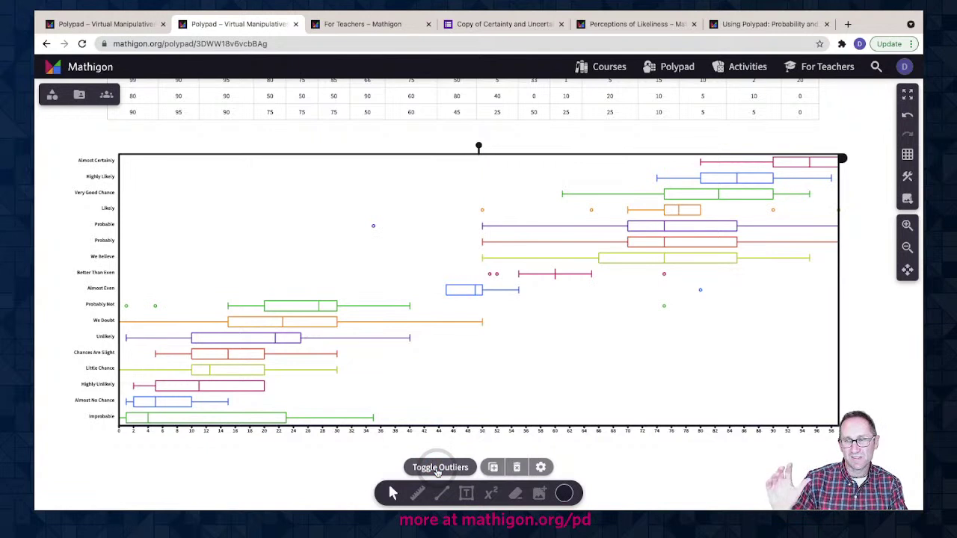
click(437, 469)
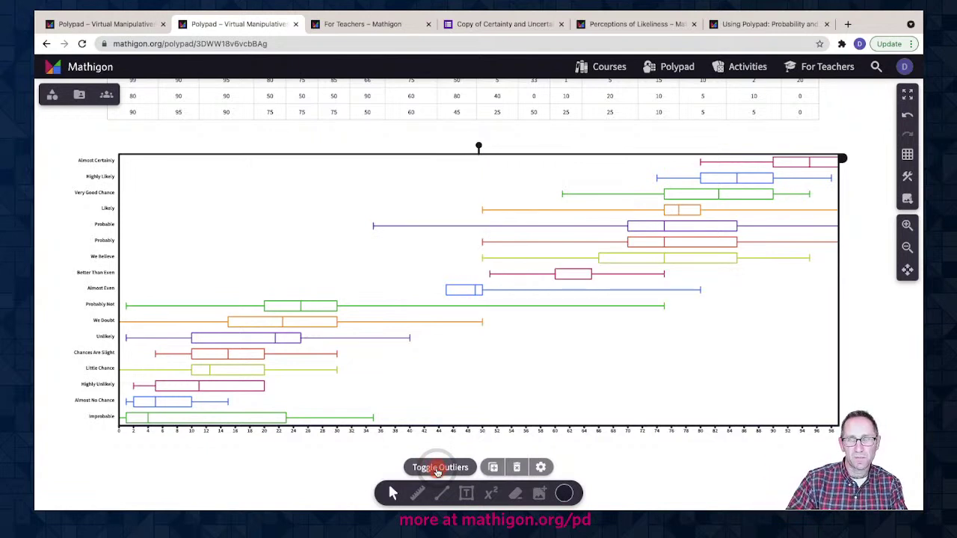
click(438, 469)
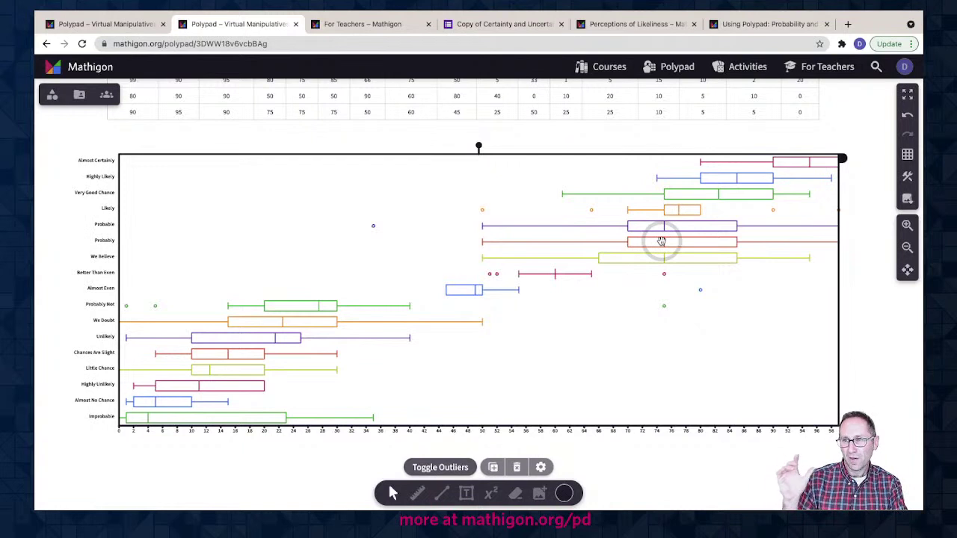
click(688, 442)
click(682, 394)
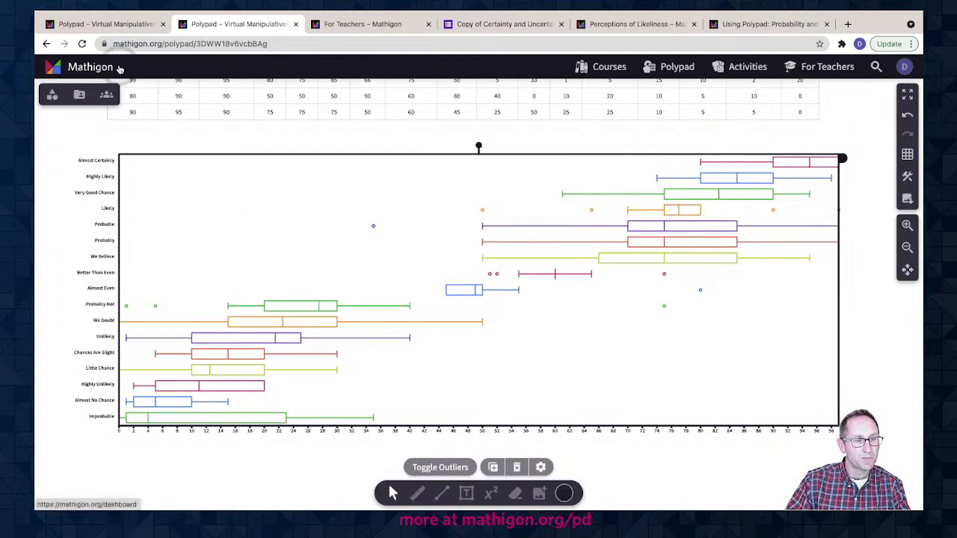
Step: Switch to the blank Polypad and open the 100 Coins example from the Probability and Data templates
click(105, 24)
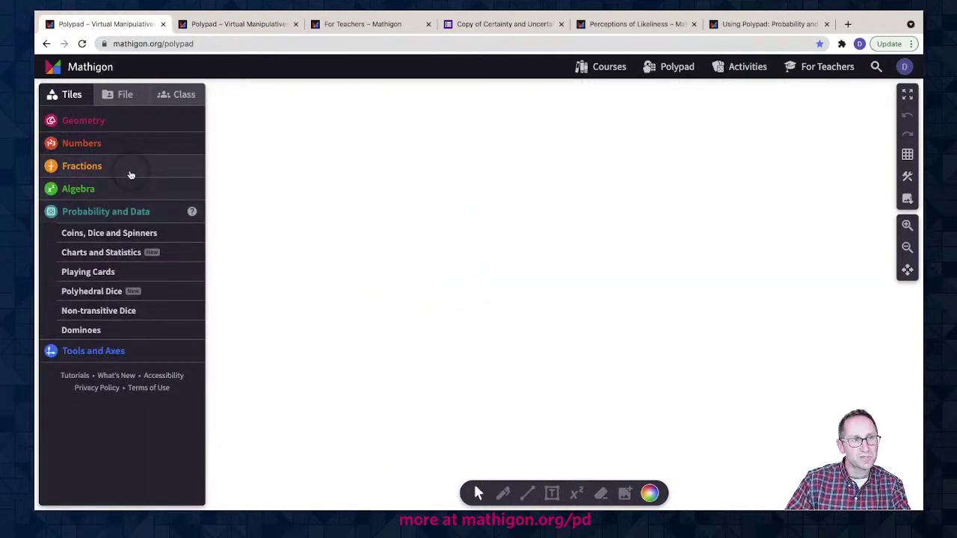
click(118, 96)
scroll(102, 374, down, 10)
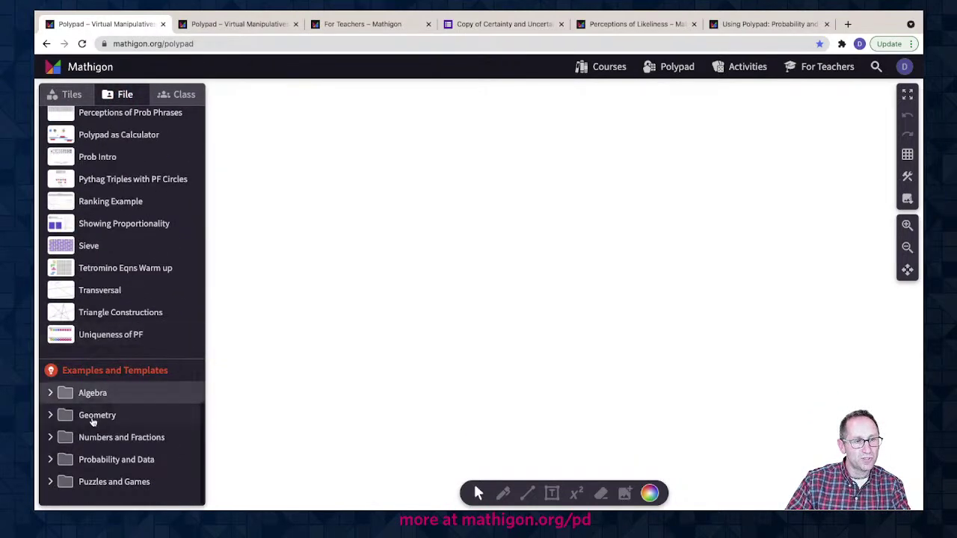
click(82, 459)
scroll(105, 434, down, 1)
click(98, 430)
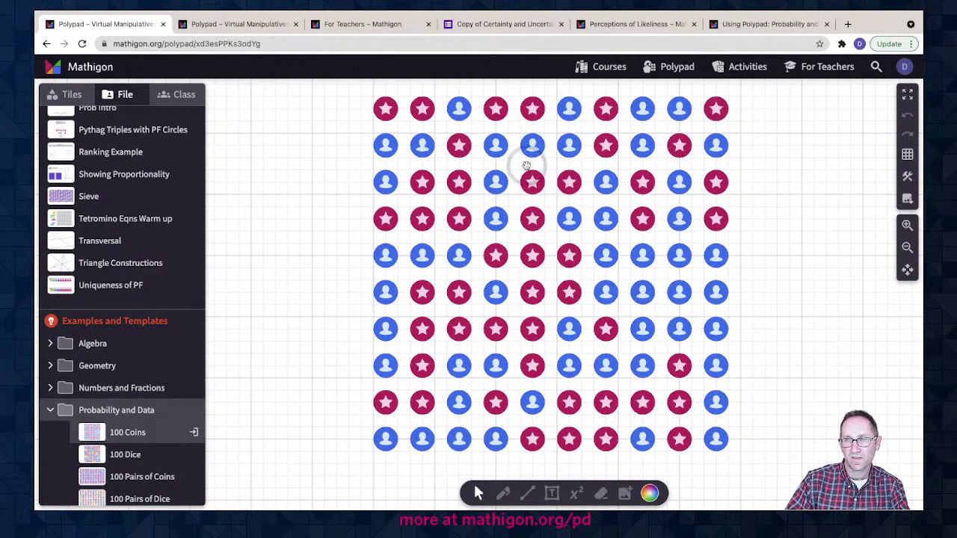
Step: Randomise all 100 coins four times, clearing the selection after each of the first three flips to inspect the arrangement
drag(353, 99, 734, 447)
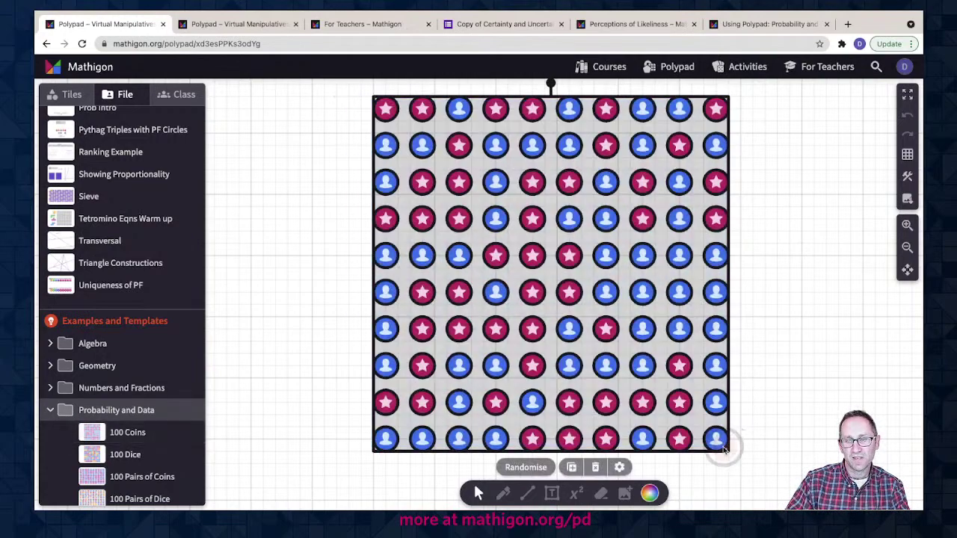
click(531, 468)
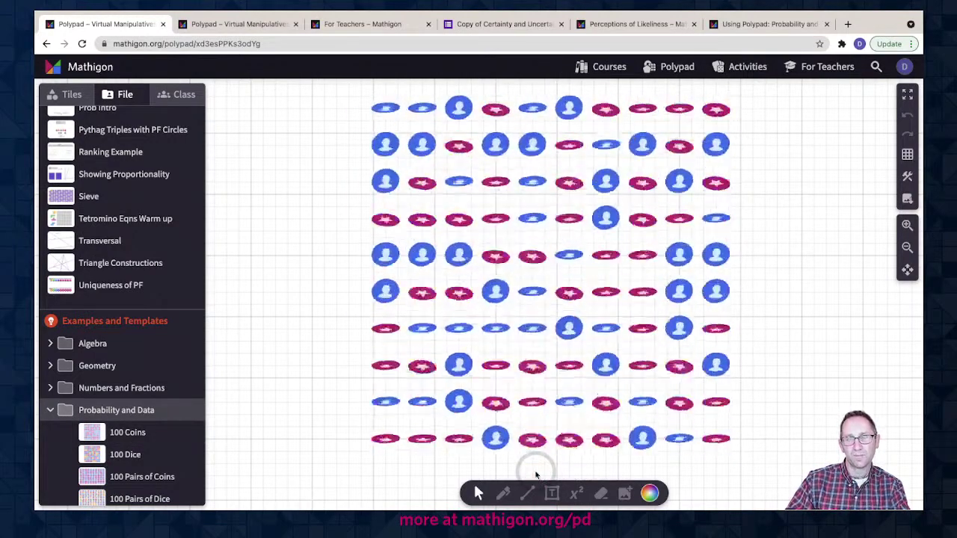
click(334, 288)
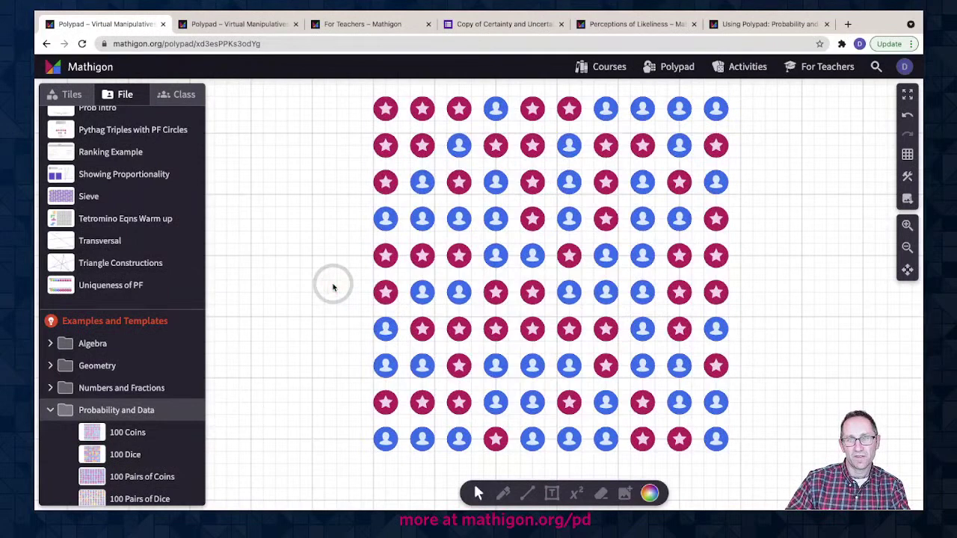
click(417, 336)
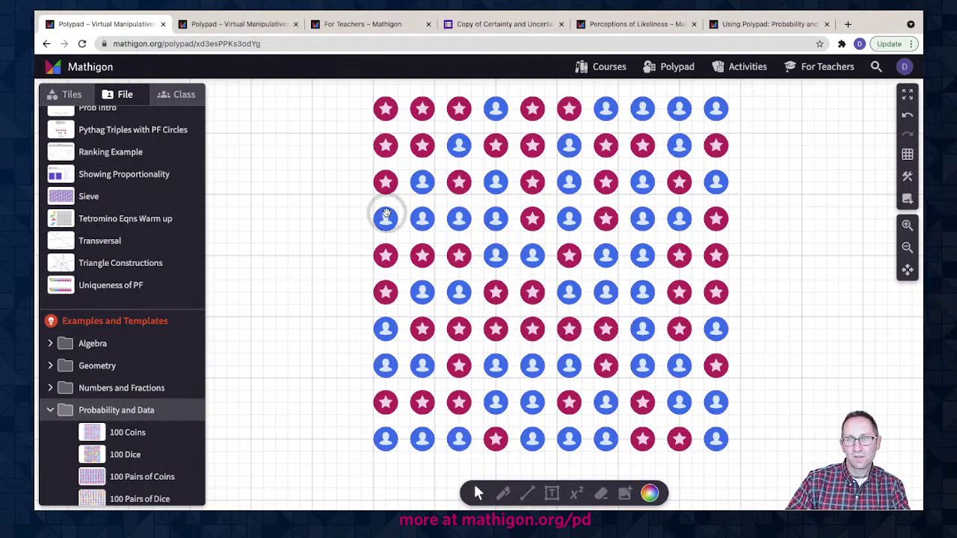
drag(338, 91, 737, 462)
click(533, 465)
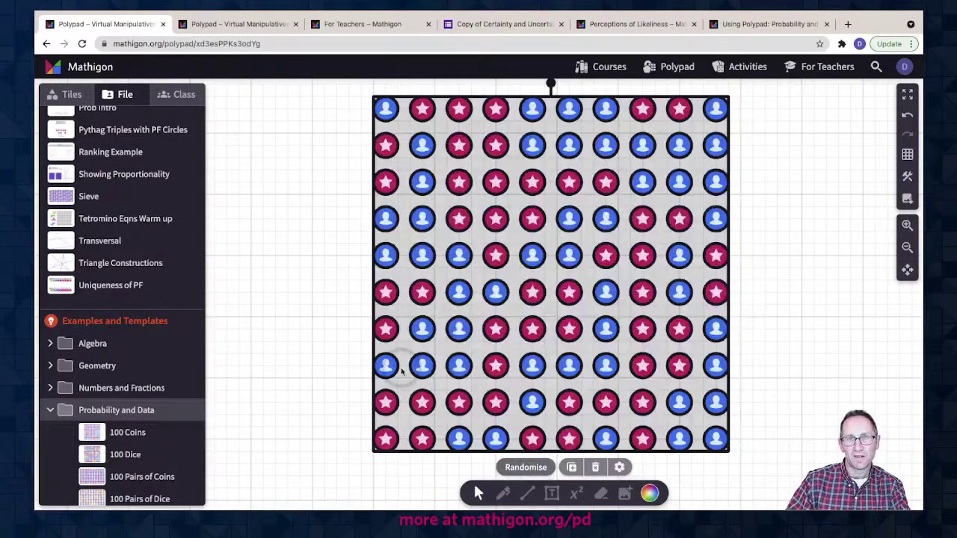
click(342, 317)
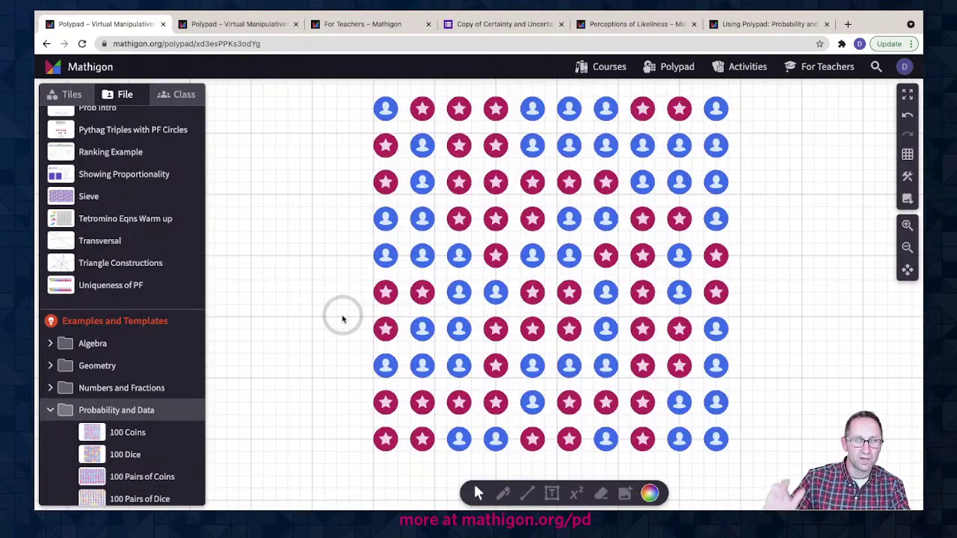
click(497, 182)
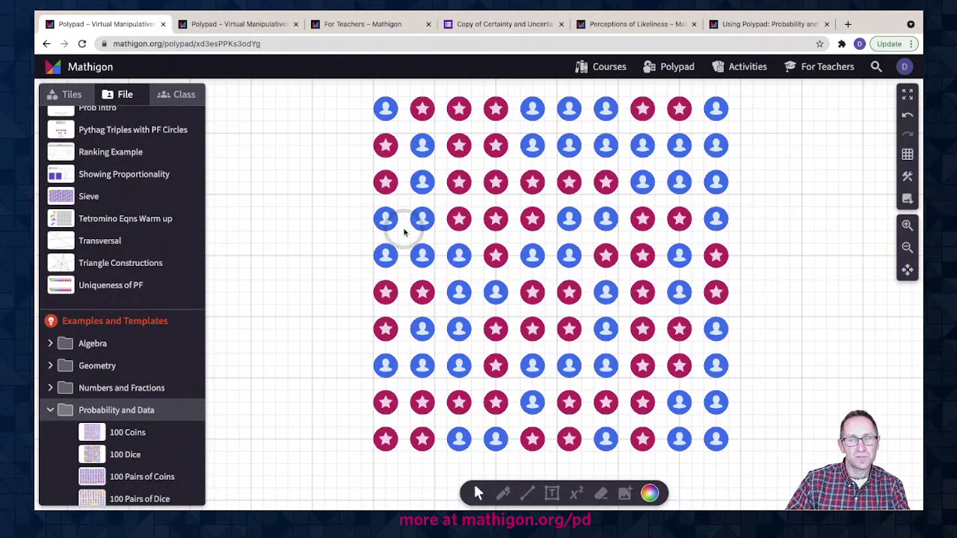
drag(349, 125, 681, 437)
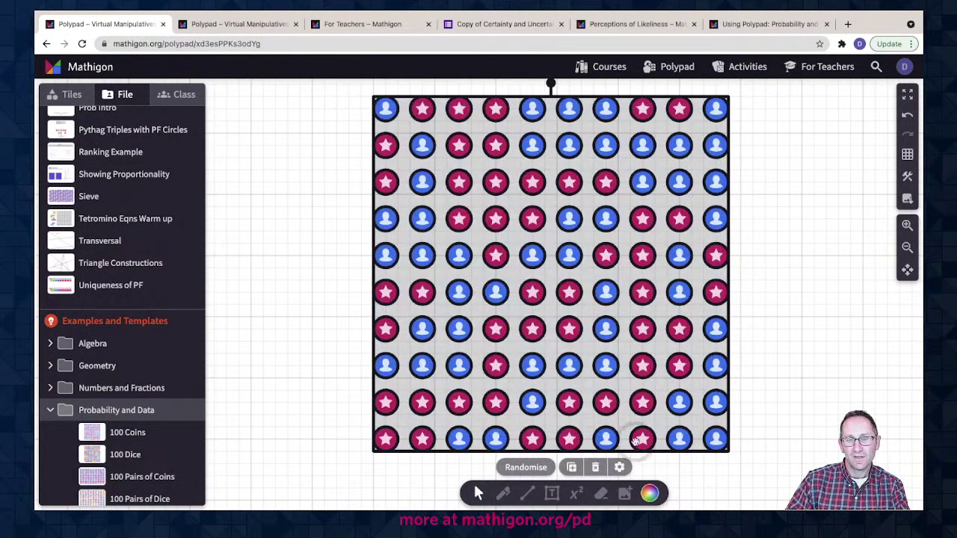
click(539, 467)
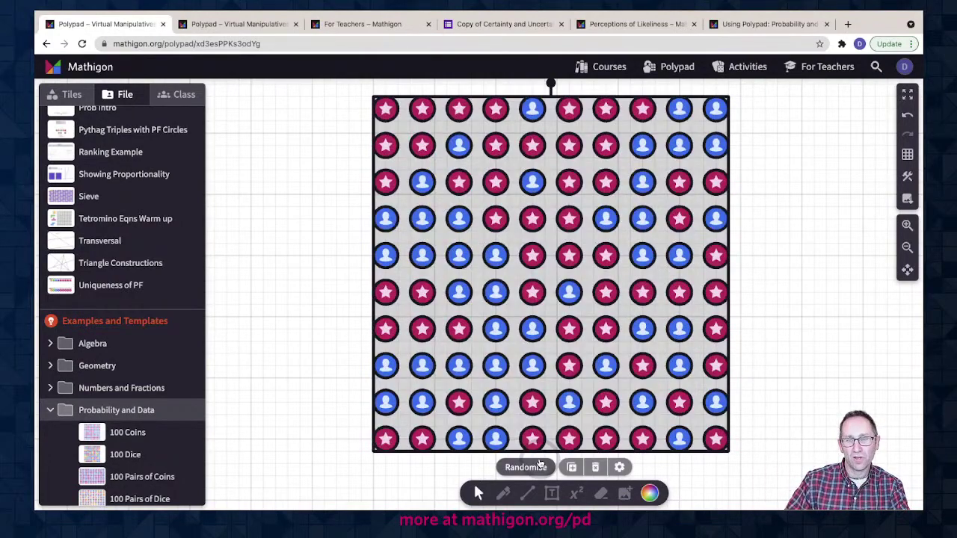
click(340, 291)
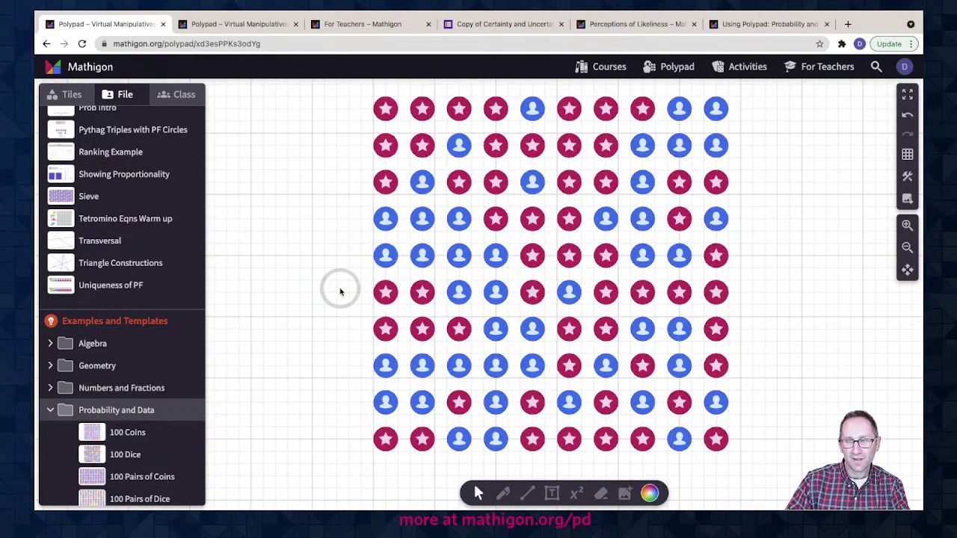
click(492, 365)
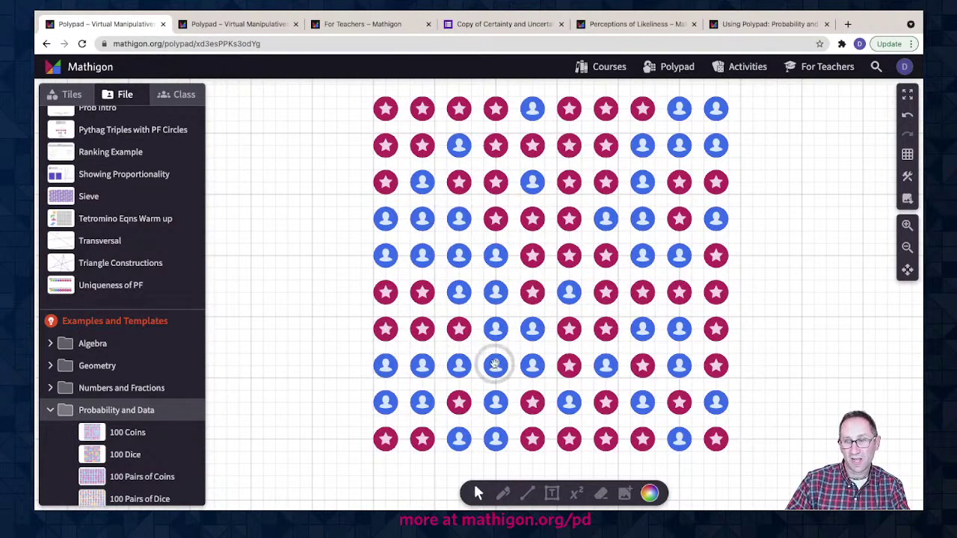
click(330, 163)
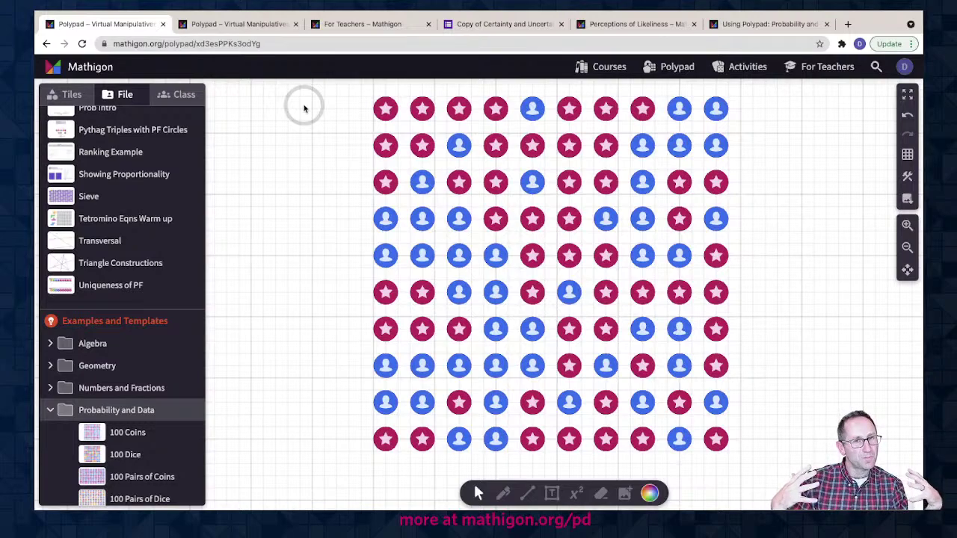
drag(305, 109, 748, 438)
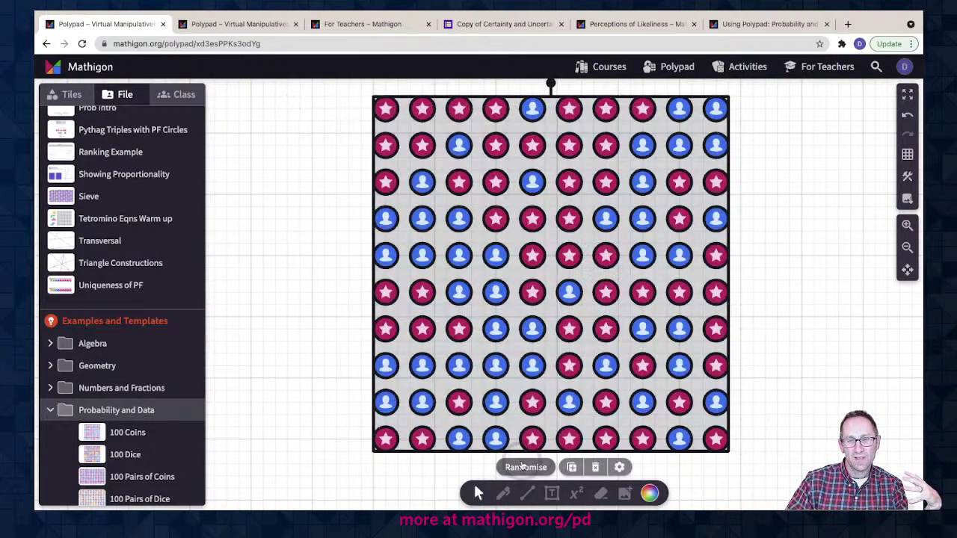
click(518, 465)
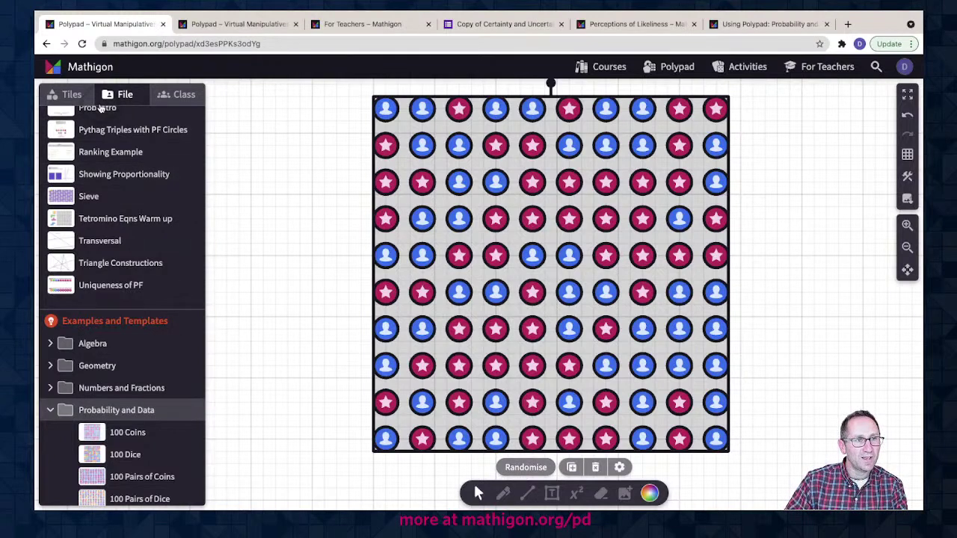
Step: Expand the Charts and Statistics tiles under Probability and Data and remove the canvas grid behind the coins
click(72, 94)
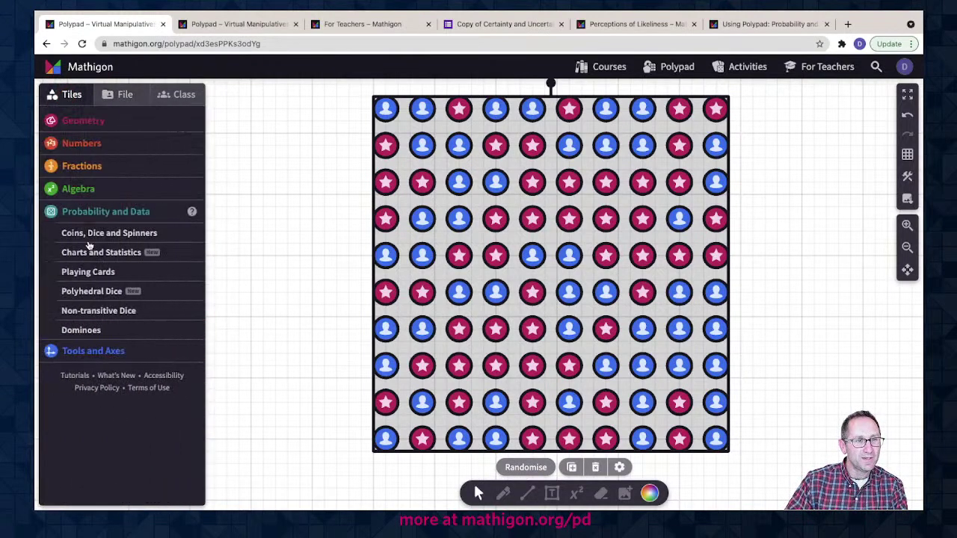
click(100, 250)
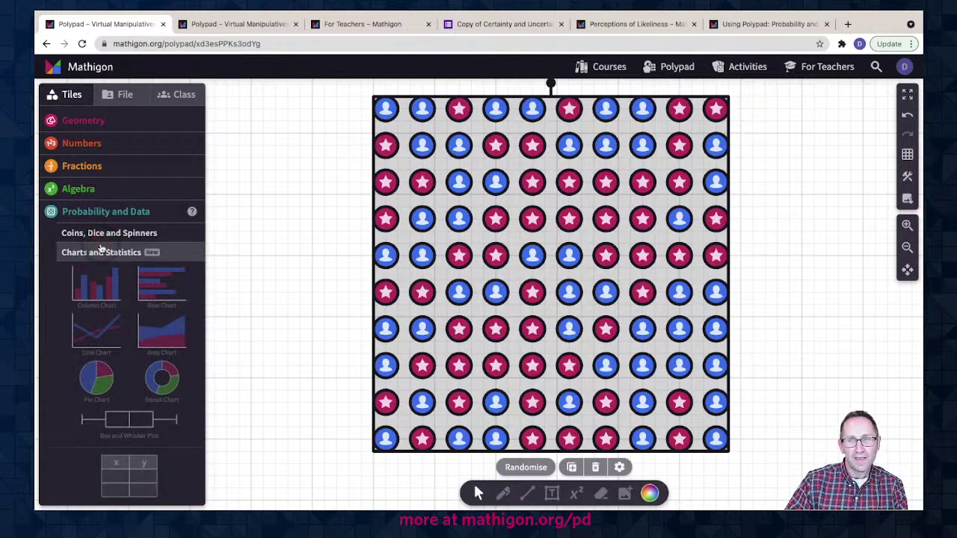
click(907, 155)
click(829, 166)
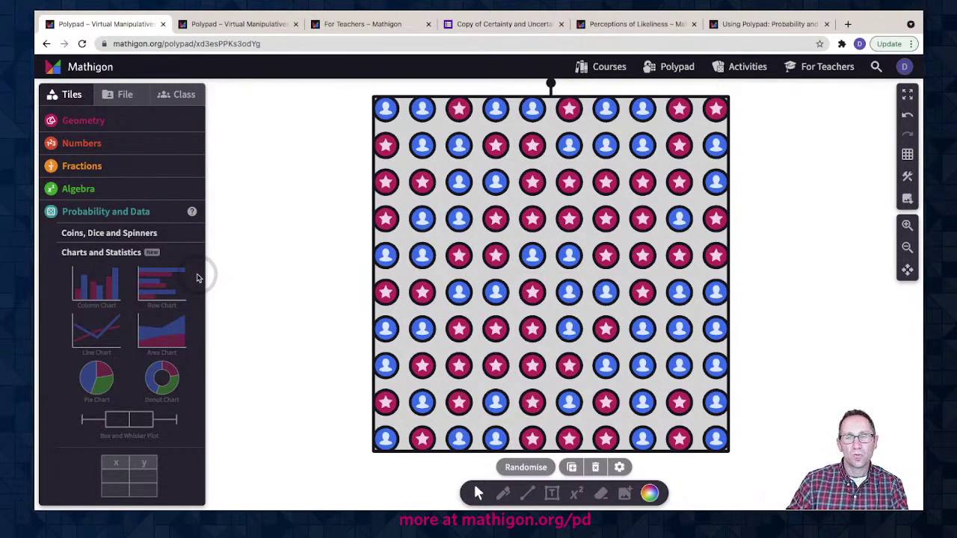
Step: Deselect the coins, leave the canvas without saving and open Events and Webinars on the For Teachers page
click(290, 330)
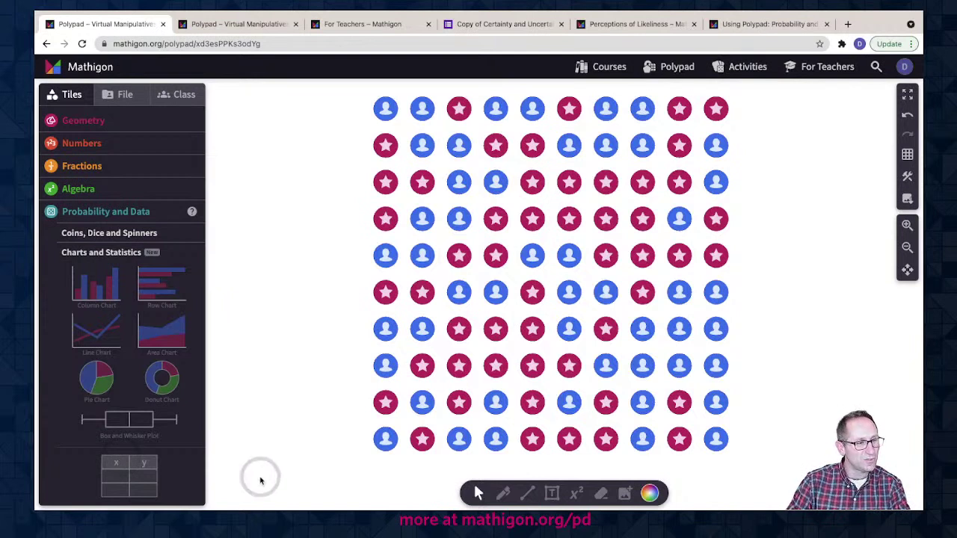
click(824, 70)
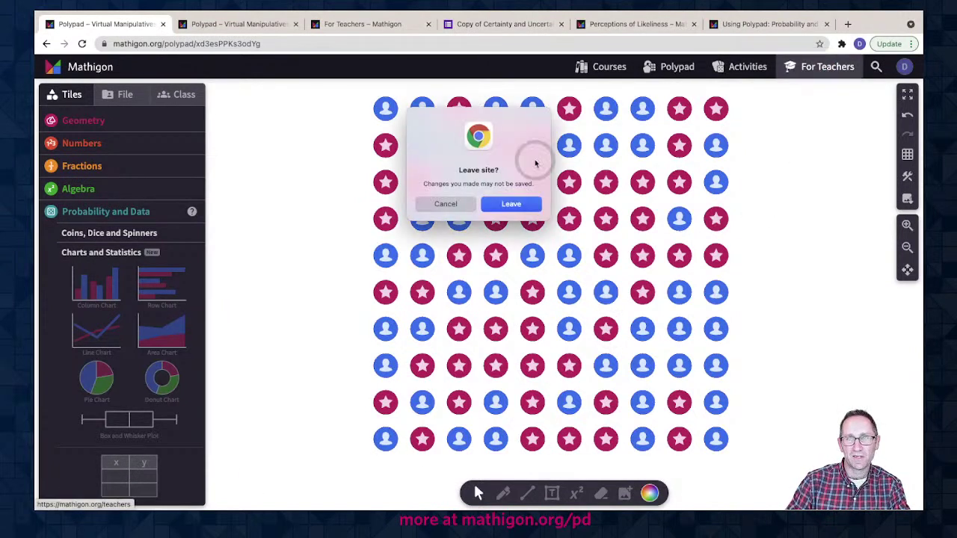
click(509, 203)
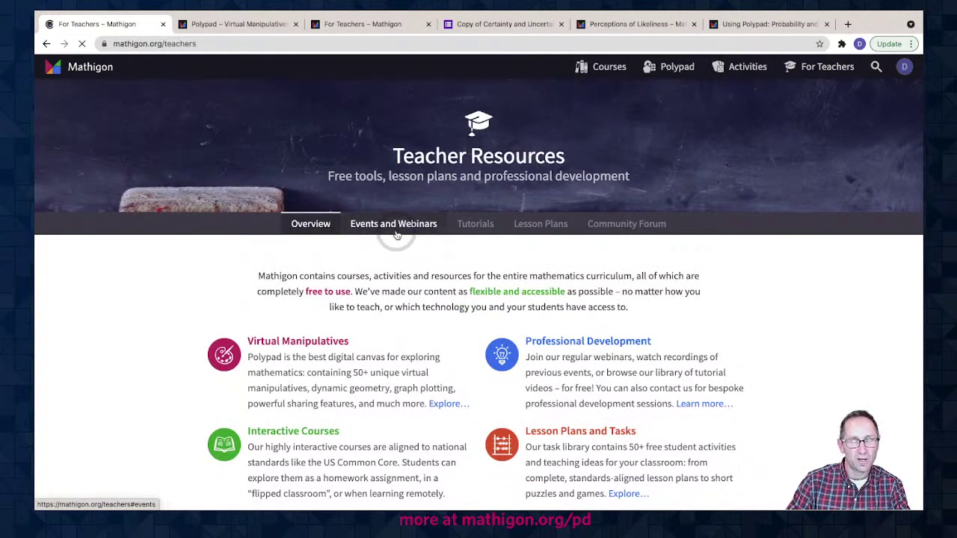
click(394, 225)
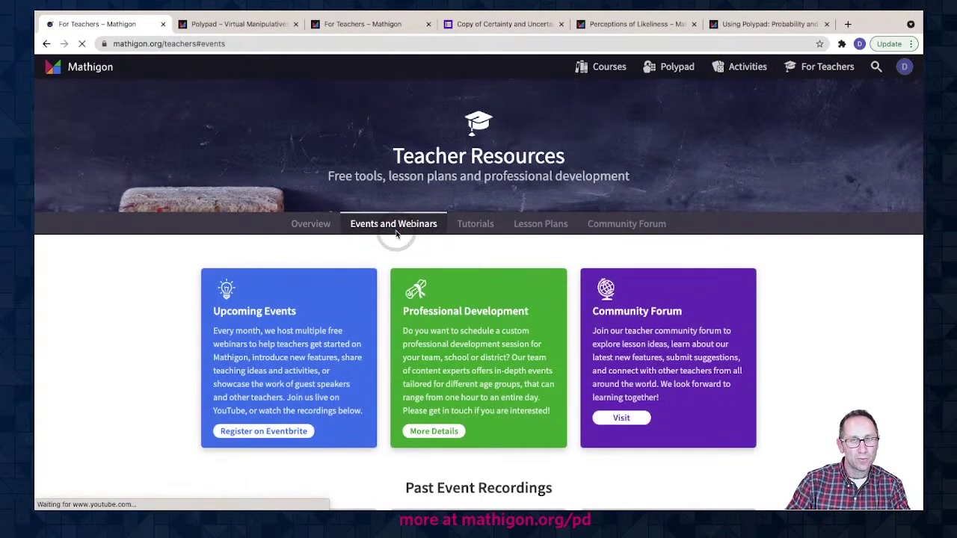
Step: Look over the events overview and open the Eventbrite registration page for Mathigon's upcoming events
scroll(315, 405, down, 1)
scroll(315, 405, down, 2)
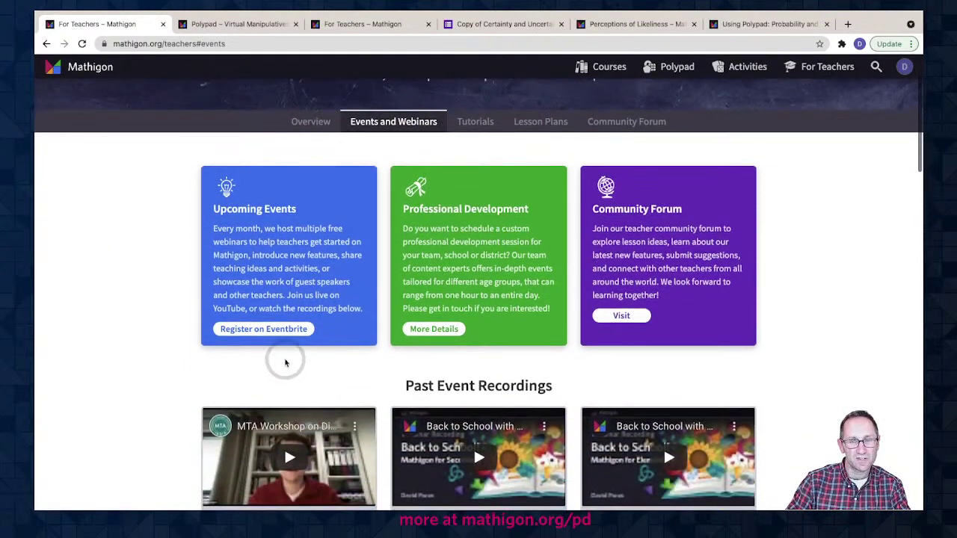
scroll(283, 358, up, 2)
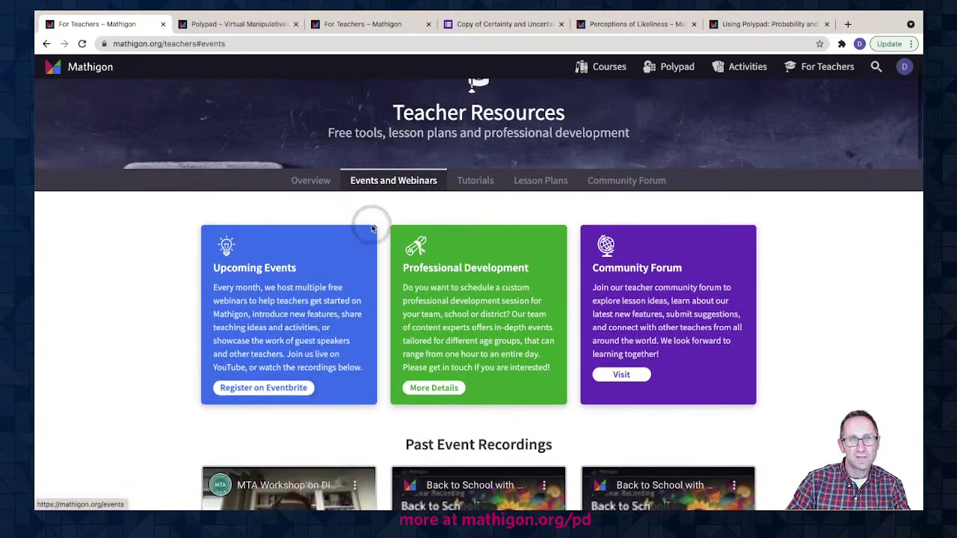
click(272, 388)
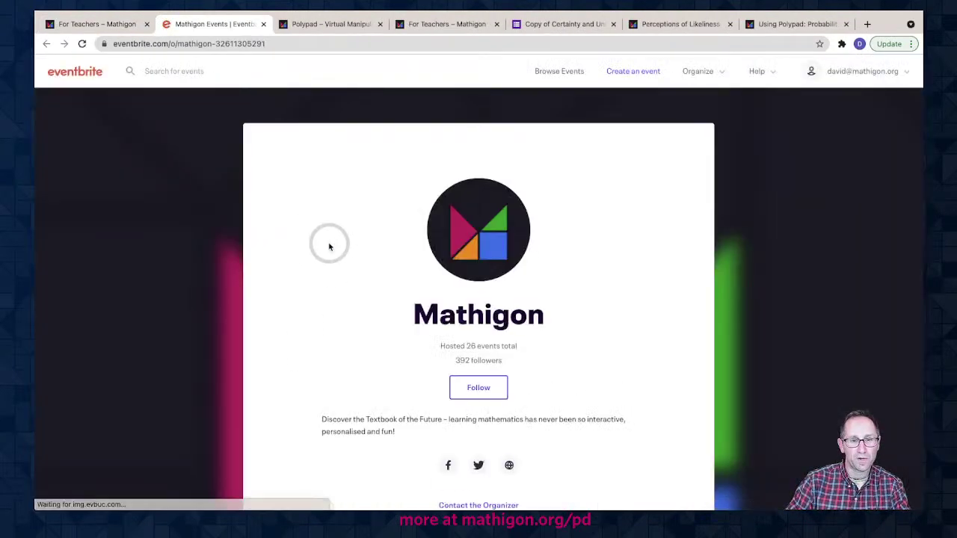
Step: Examine the titles, guest speakers and dates of all upcoming Mathigon workshops and Guest Speaker Series events
scroll(335, 248, down, 7)
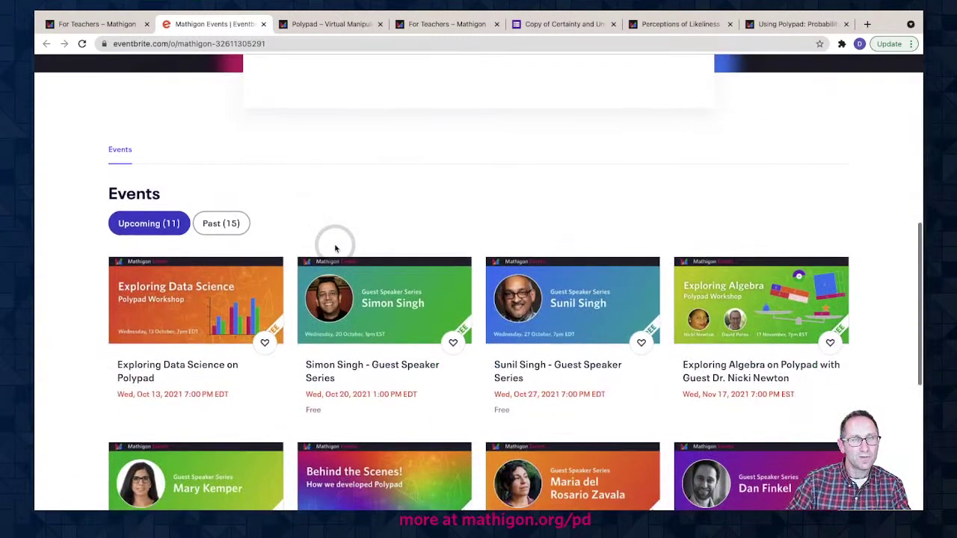
scroll(335, 248, down, 2)
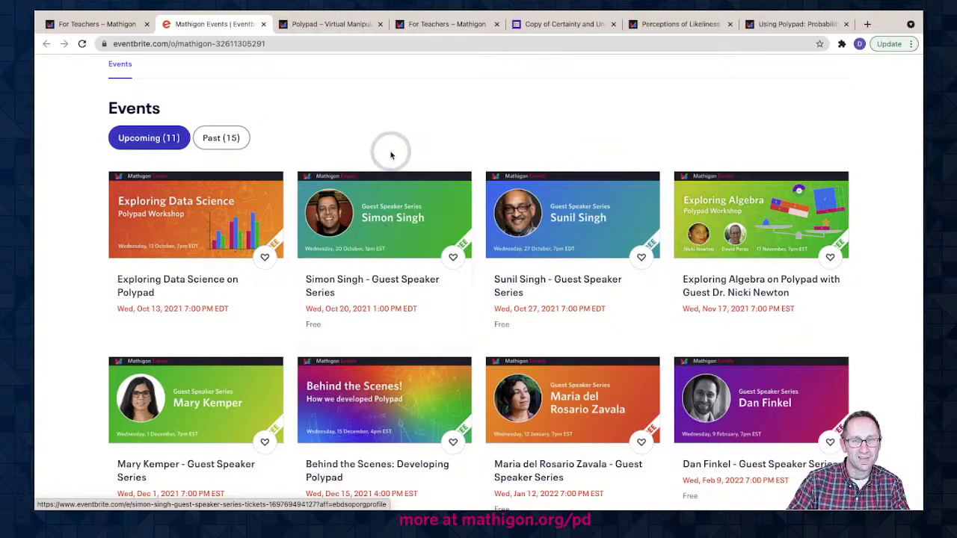
scroll(389, 150, down, 1)
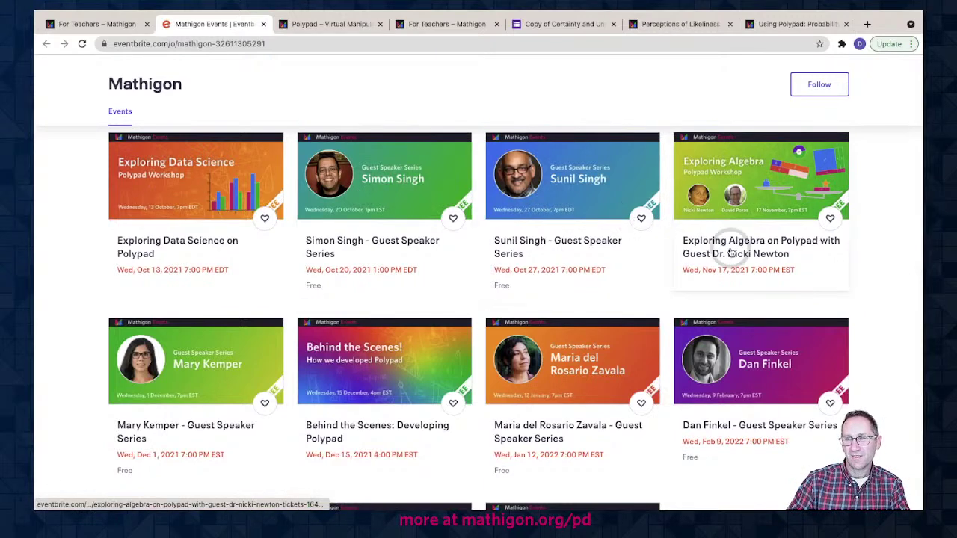
scroll(538, 389, down, 1)
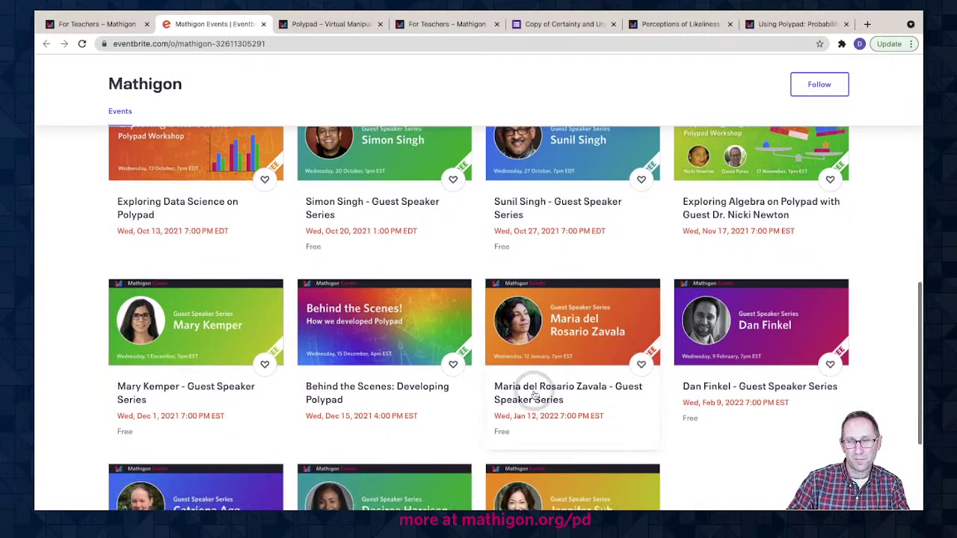
scroll(637, 361, down, 2)
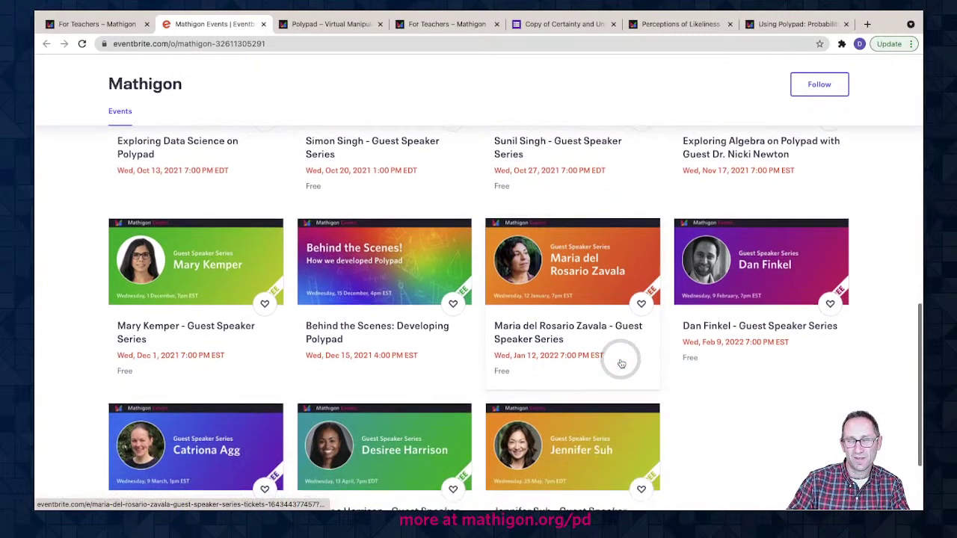
scroll(219, 423, down, 1)
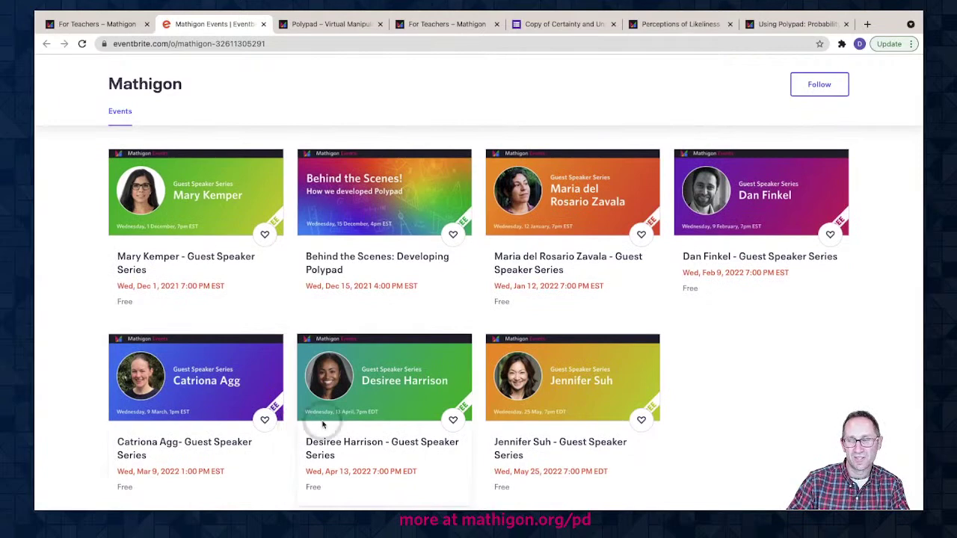
scroll(479, 396, up, 2)
scroll(499, 392, up, 3)
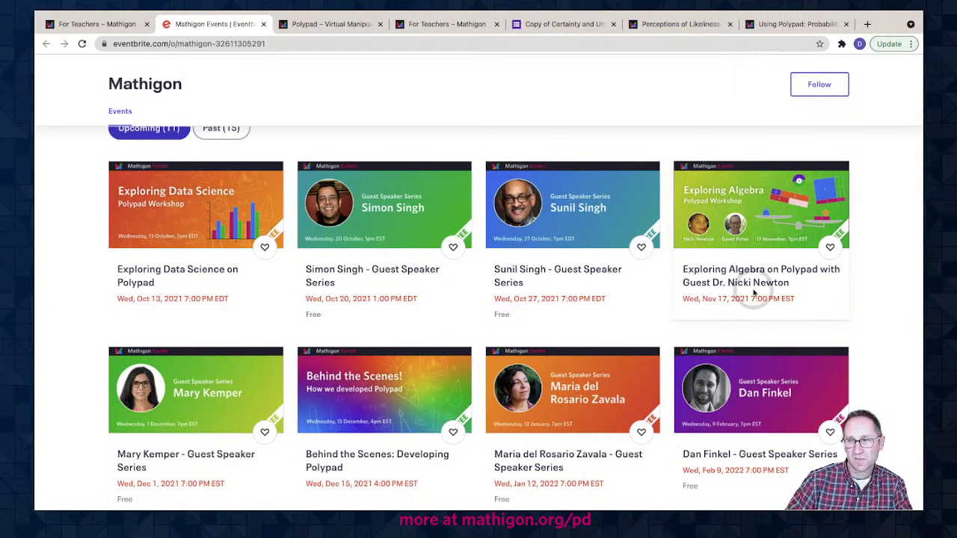
scroll(566, 305, down, 3)
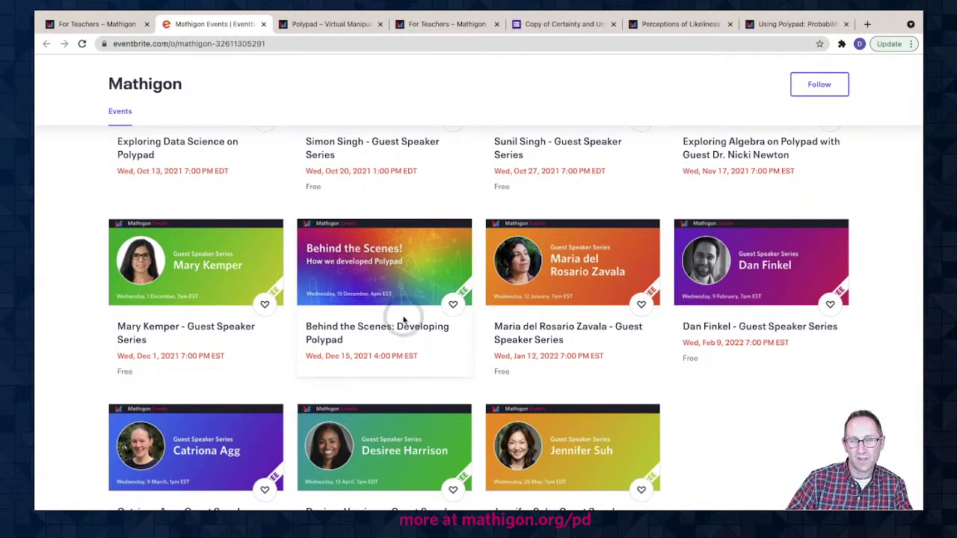
scroll(396, 314, up, 2)
scroll(369, 280, down, 2)
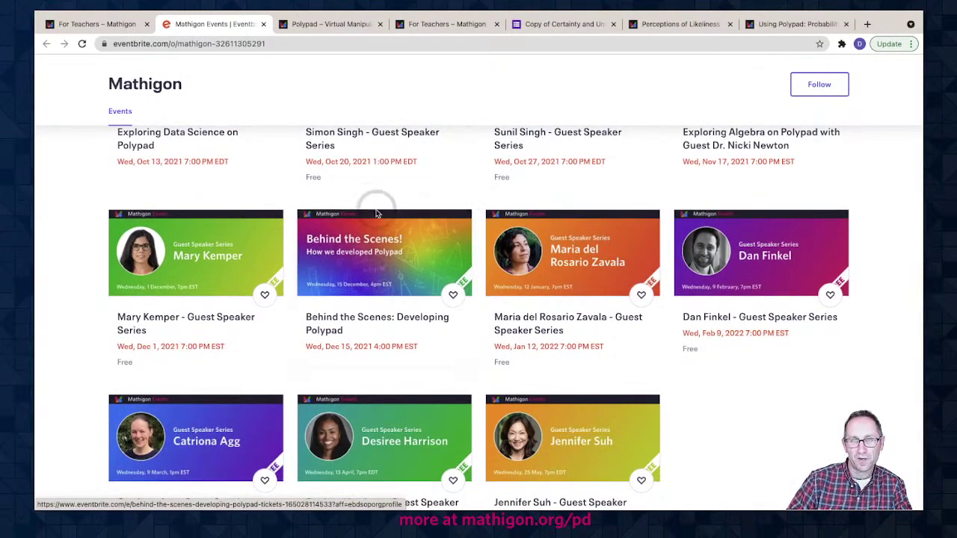
scroll(397, 300, up, 3)
click(527, 130)
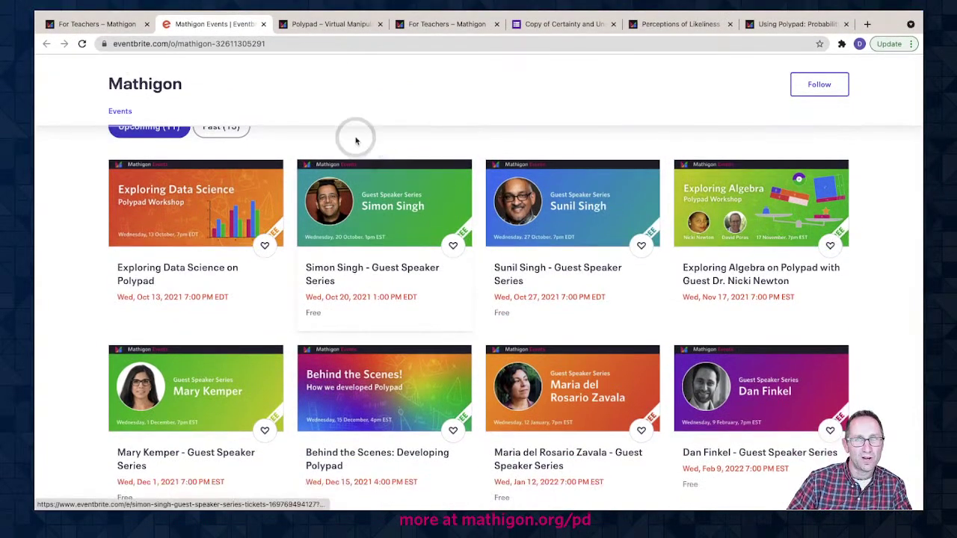
Step: Leave the box plot canvas without saving for the Puzzles, Activities and Lesson Plans library and search it for "perce"
click(322, 23)
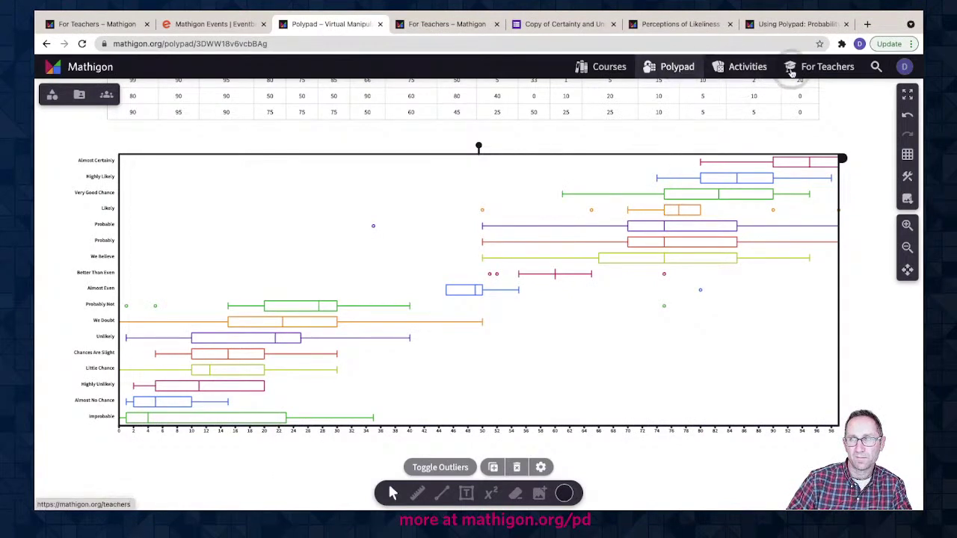
click(734, 70)
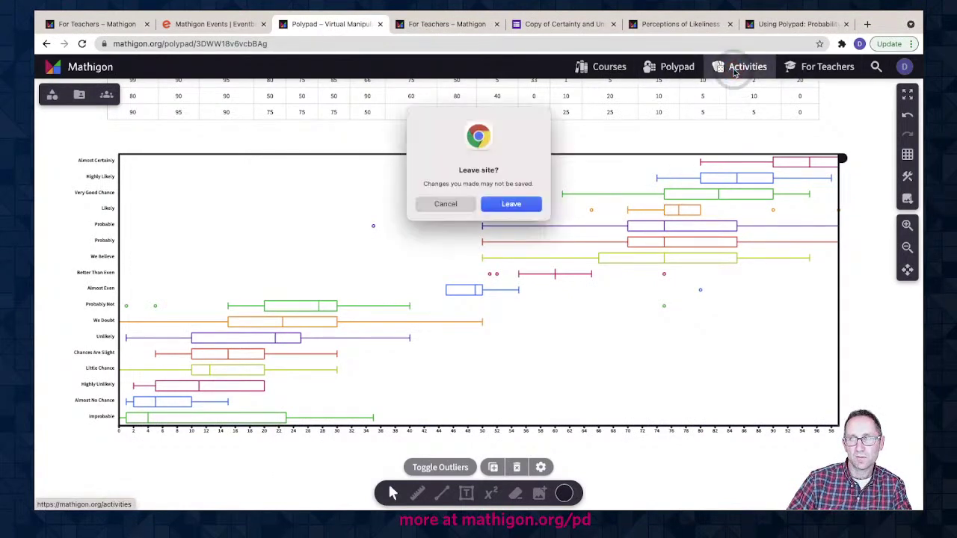
click(823, 68)
click(821, 70)
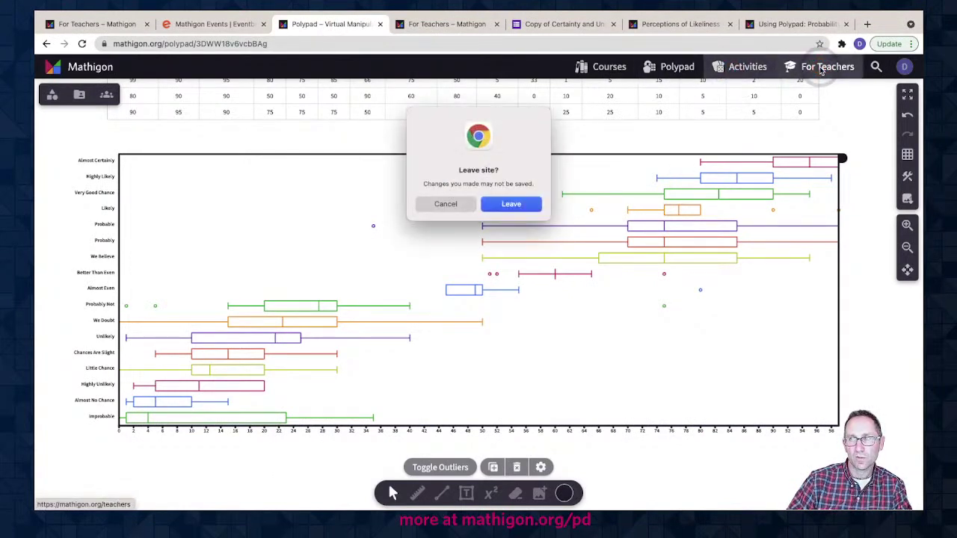
click(524, 205)
click(527, 224)
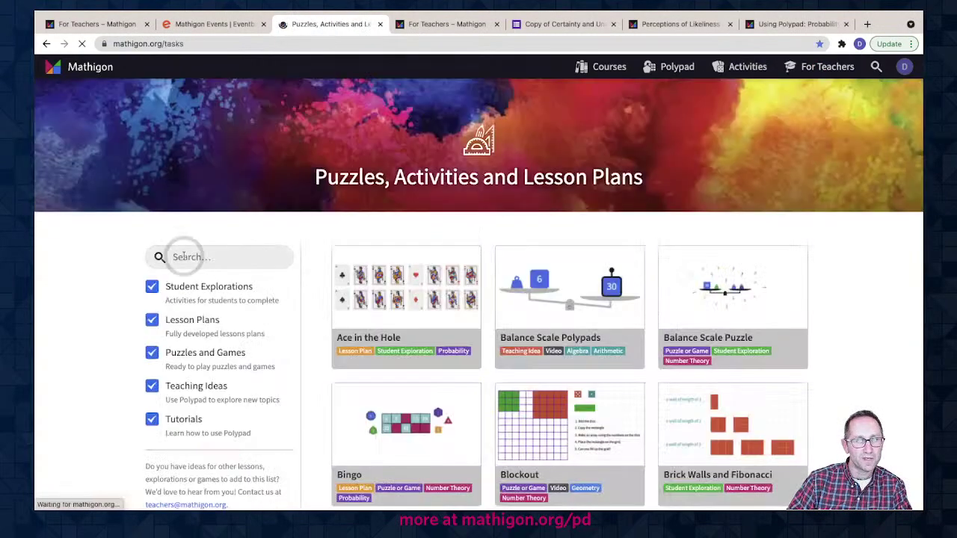
click(189, 257)
text(perce)
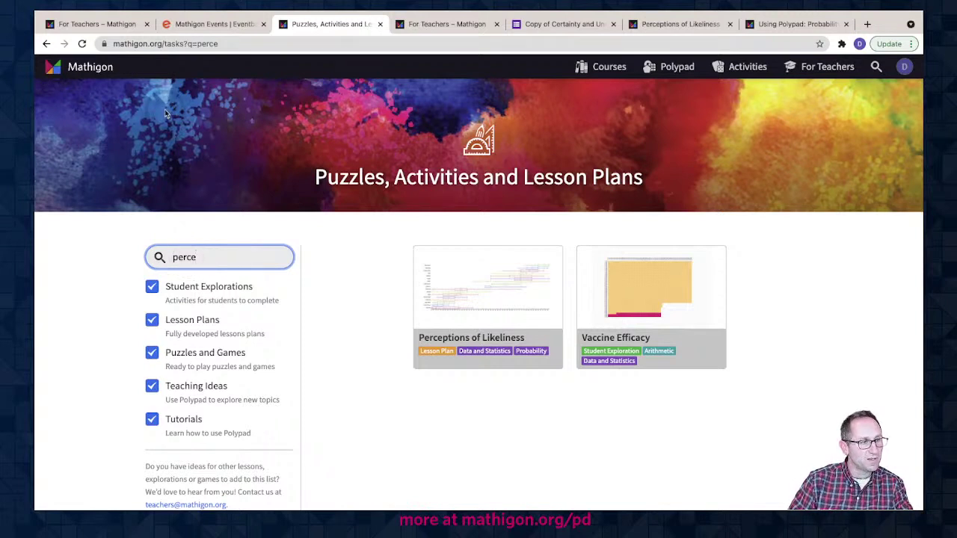
Step: Return to the Teacher Resources page and review the Past Event Recordings and the Tutorials videos
click(107, 28)
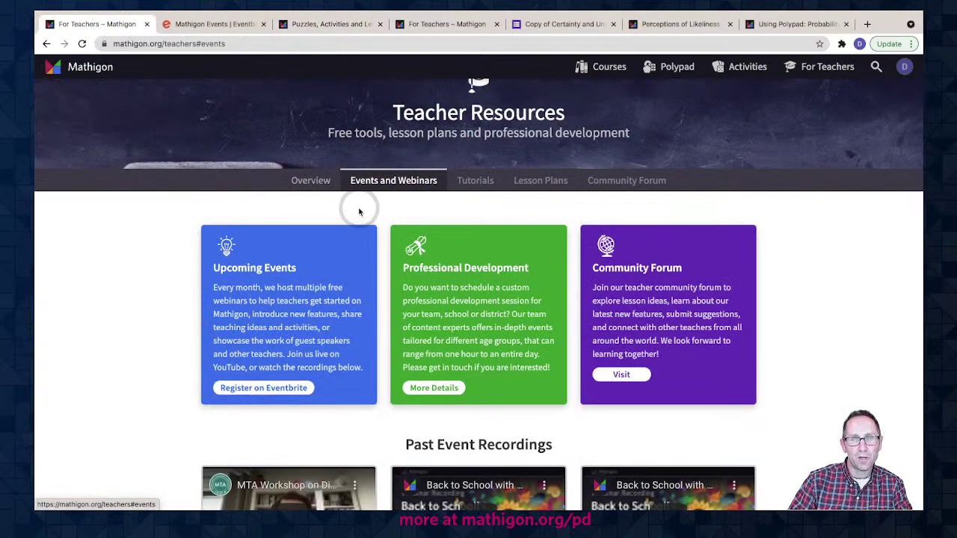
scroll(359, 212, down, 5)
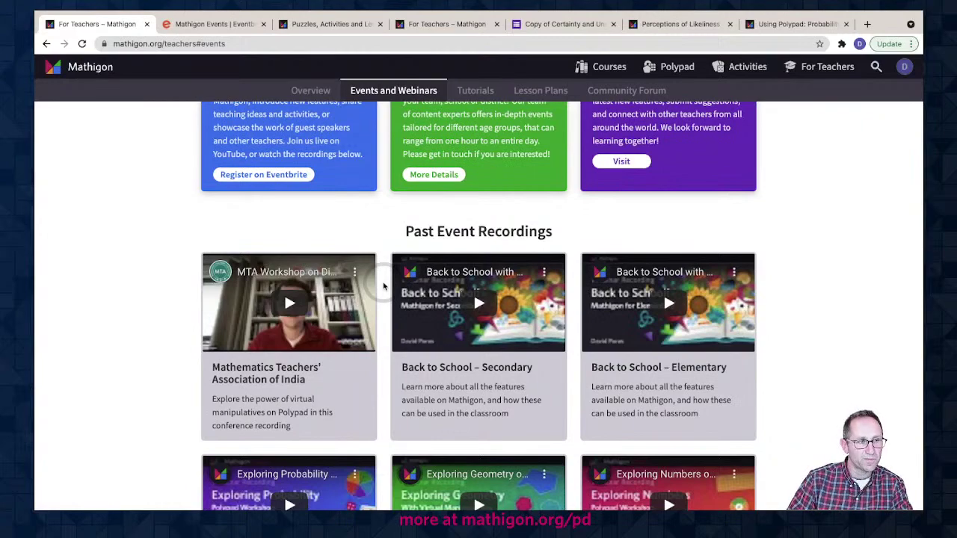
scroll(383, 286, up, 3)
scroll(389, 269, up, 2)
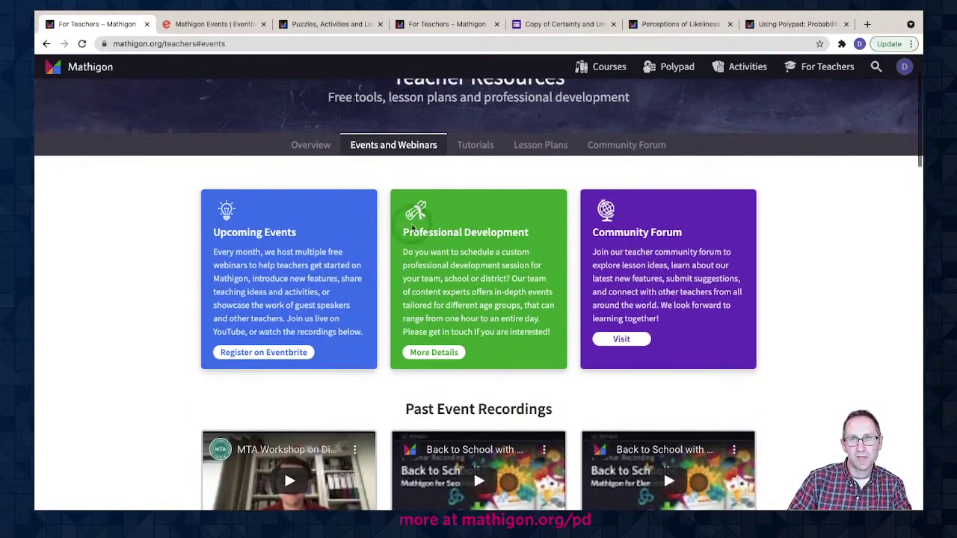
click(473, 143)
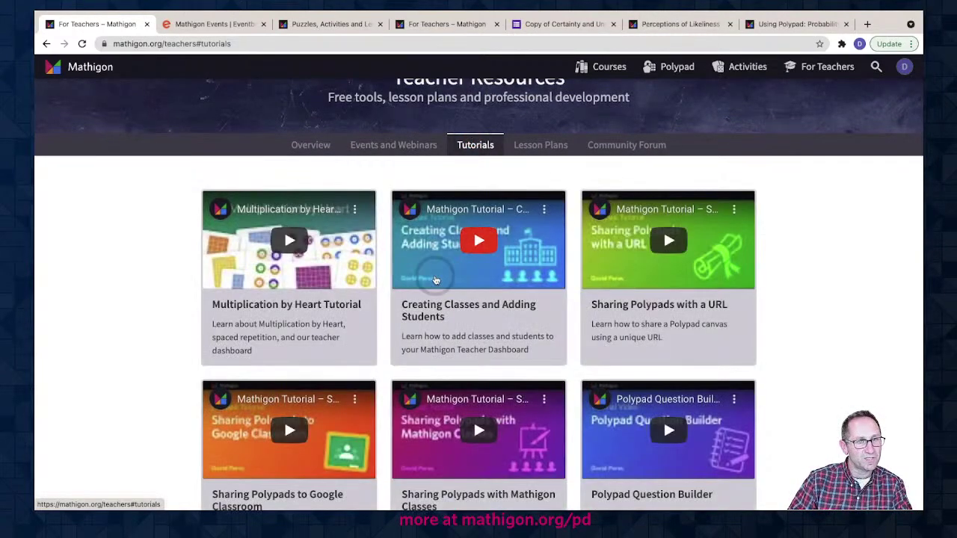
scroll(459, 234, down, 3)
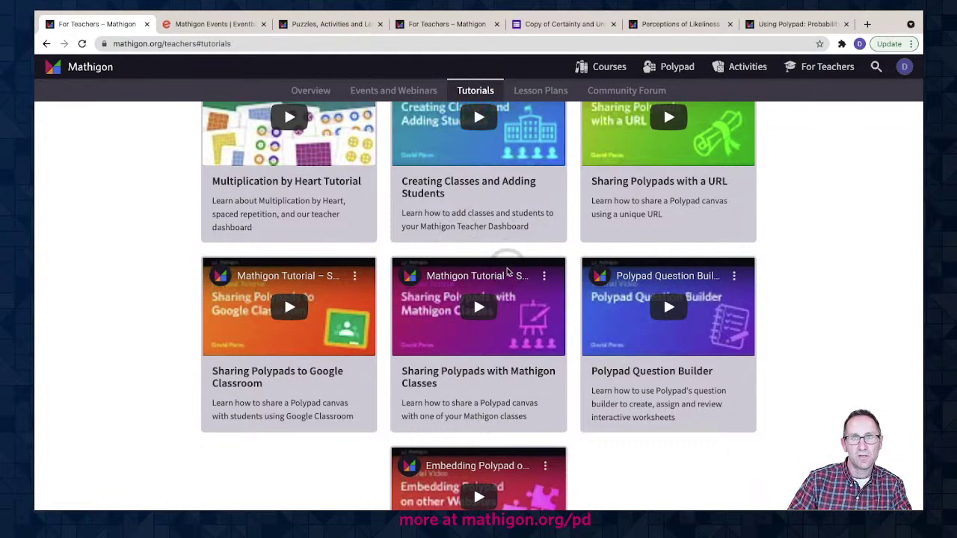
scroll(508, 269, up, 1)
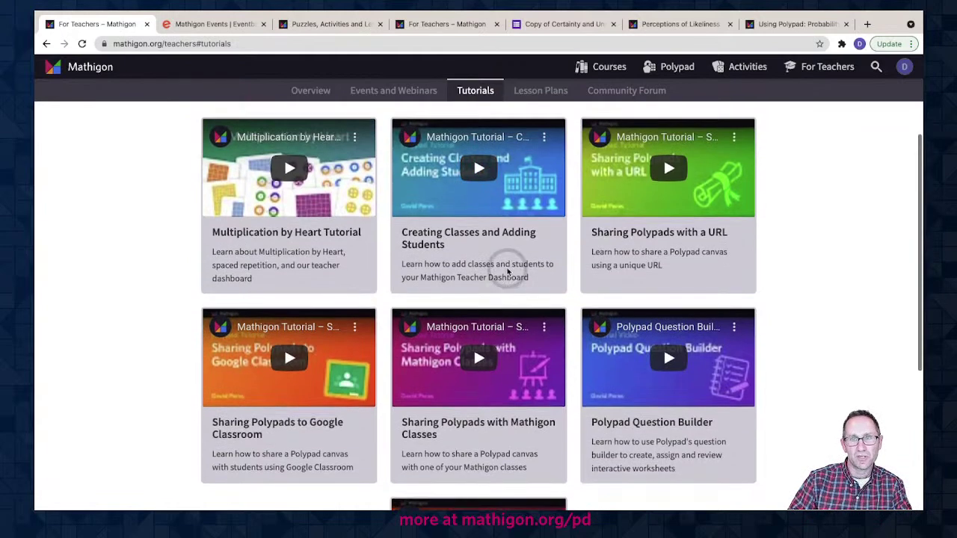
Step: Filter the Lesson Plans library to show only Tutorials and choose the Using Polypad: Probability and Data tutorial
click(539, 92)
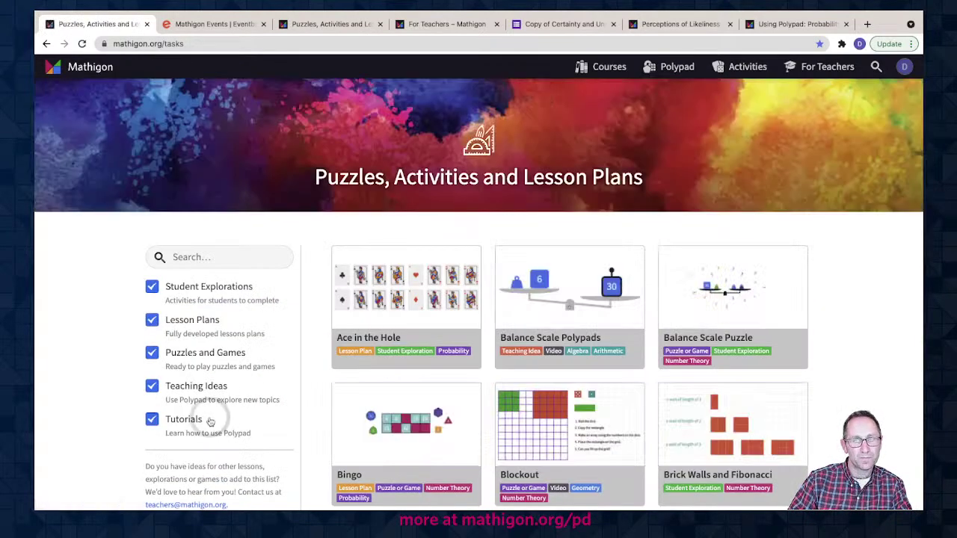
click(186, 386)
click(181, 350)
click(153, 320)
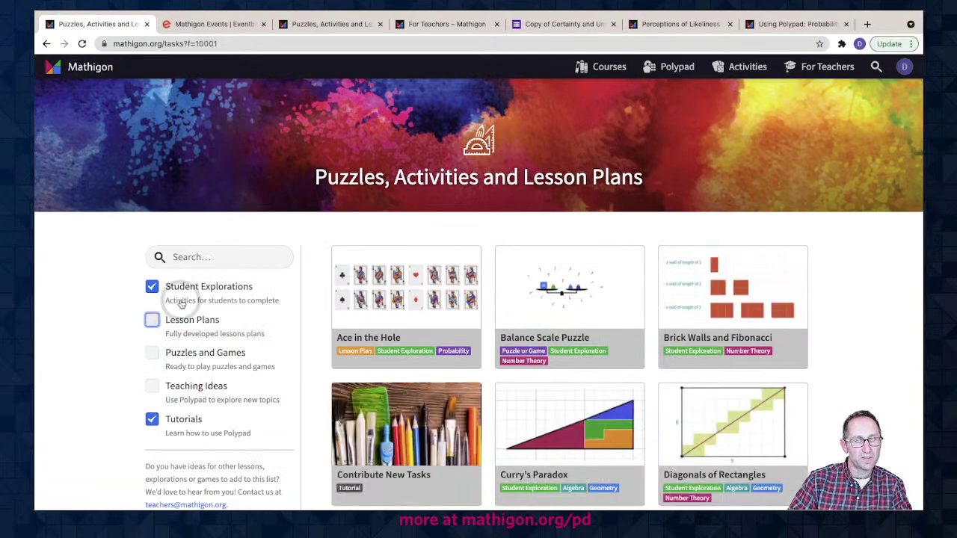
click(155, 288)
scroll(115, 376, down, 2)
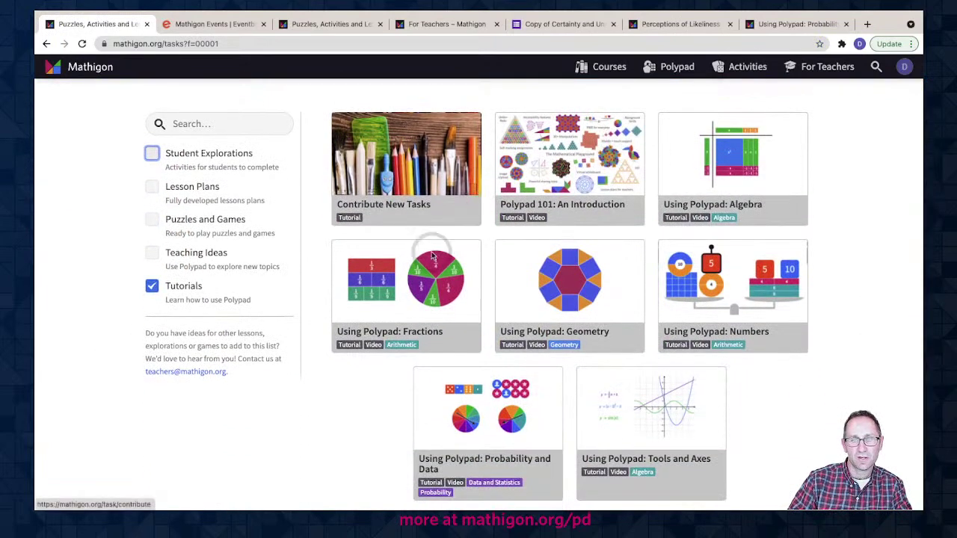
click(428, 413)
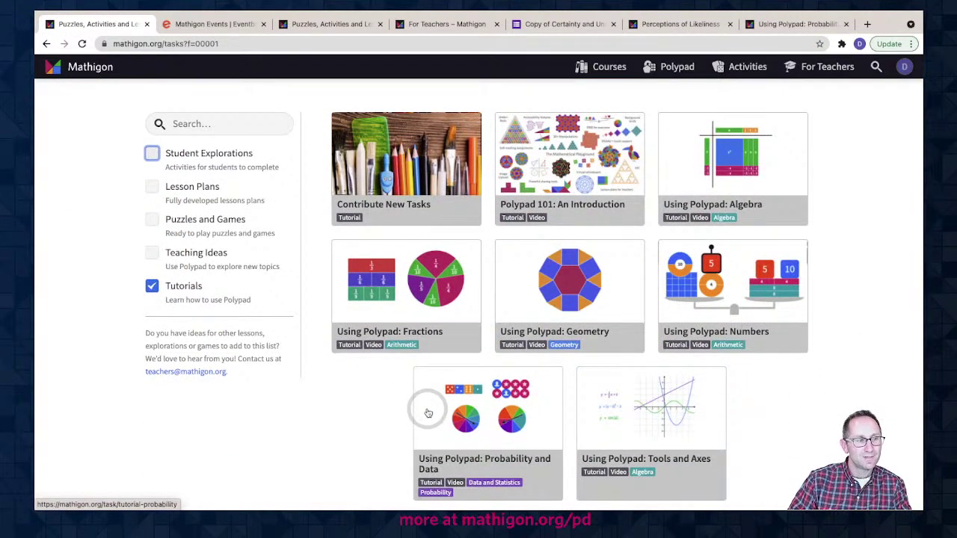